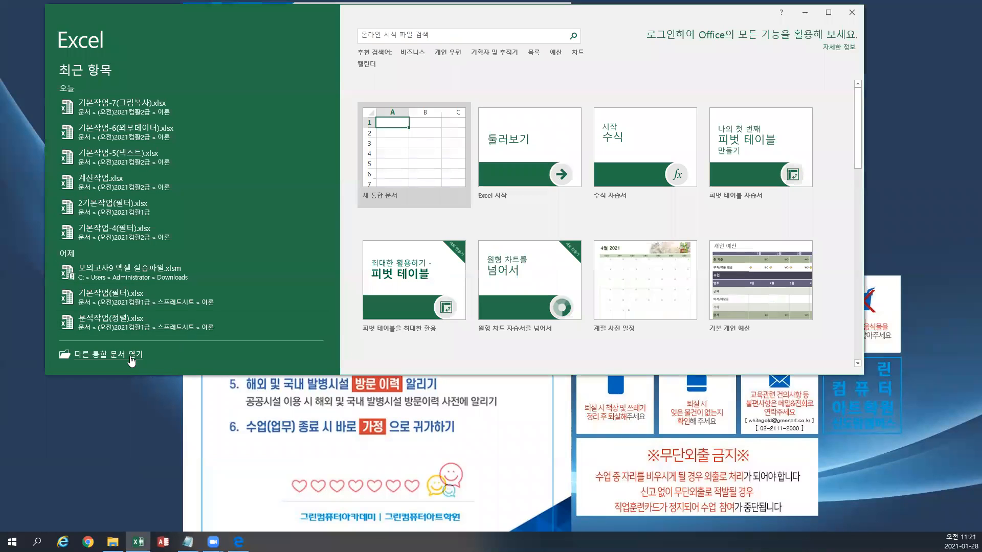
Step: Open the workbook 분석작업(부분합).xlsx from the folder 문서 > (오전)2021컴활1급 > 스프레드시트 > 이론
{"action": "left_click", "coordinate": [130, 358]}
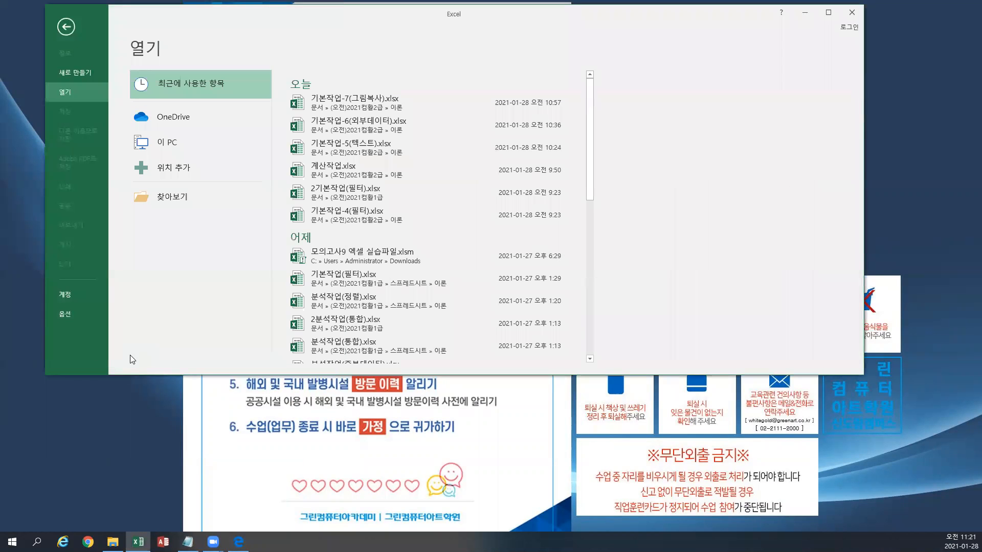
{"action": "left_click", "coordinate": [180, 200]}
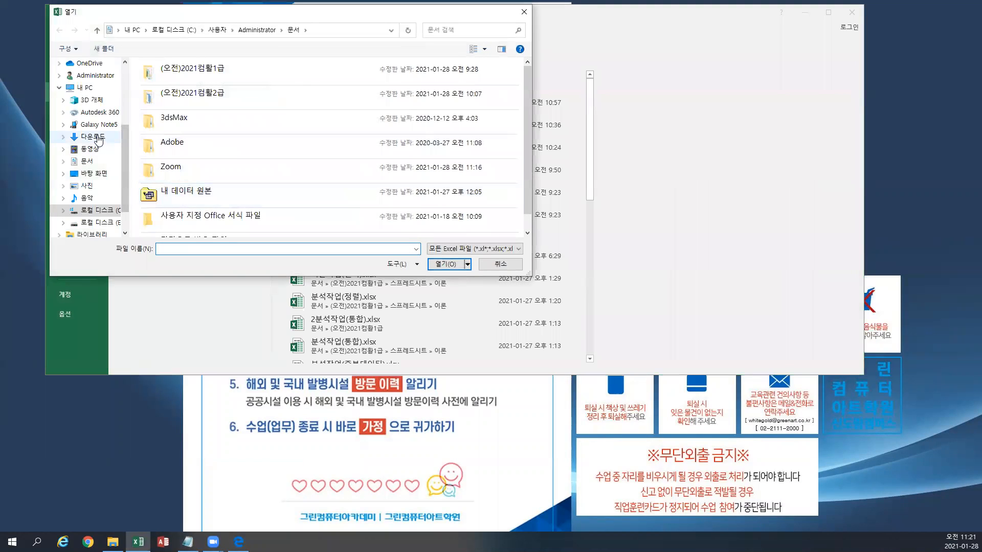
{"action": "left_click", "coordinate": [75, 163]}
{"action": "double_click", "coordinate": [185, 79]}
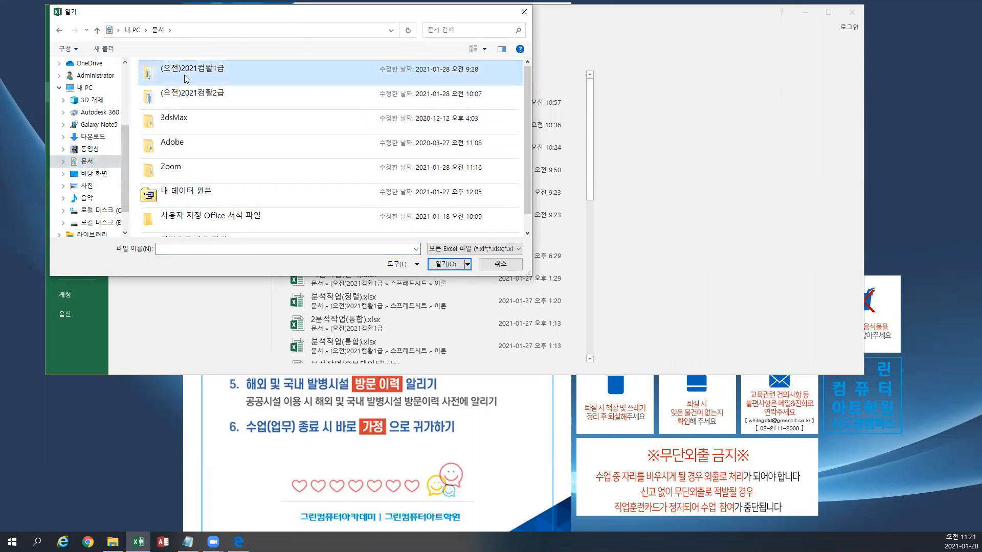
{"action": "left_click", "coordinate": [473, 49]}
{"action": "left_click", "coordinate": [473, 49]}
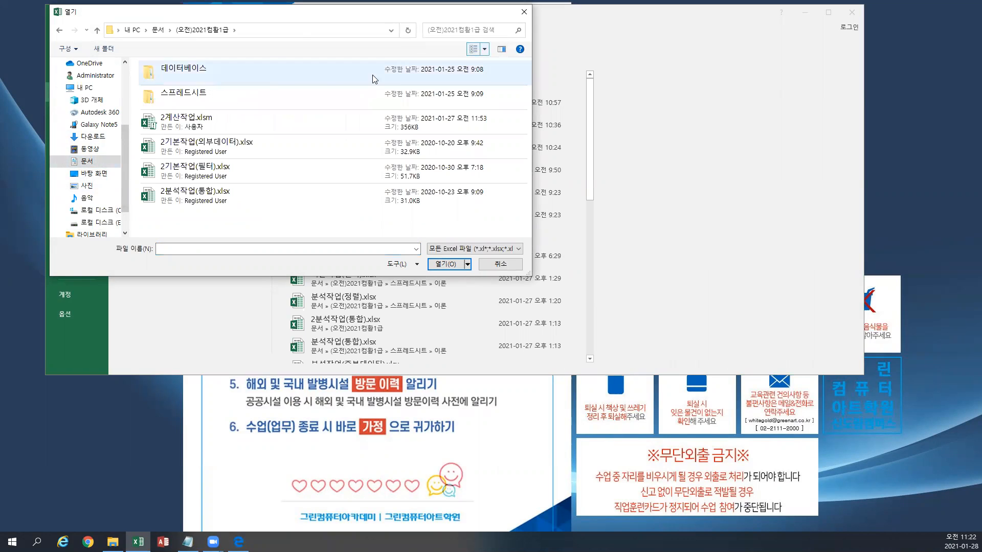
{"action": "double_click", "coordinate": [205, 101]}
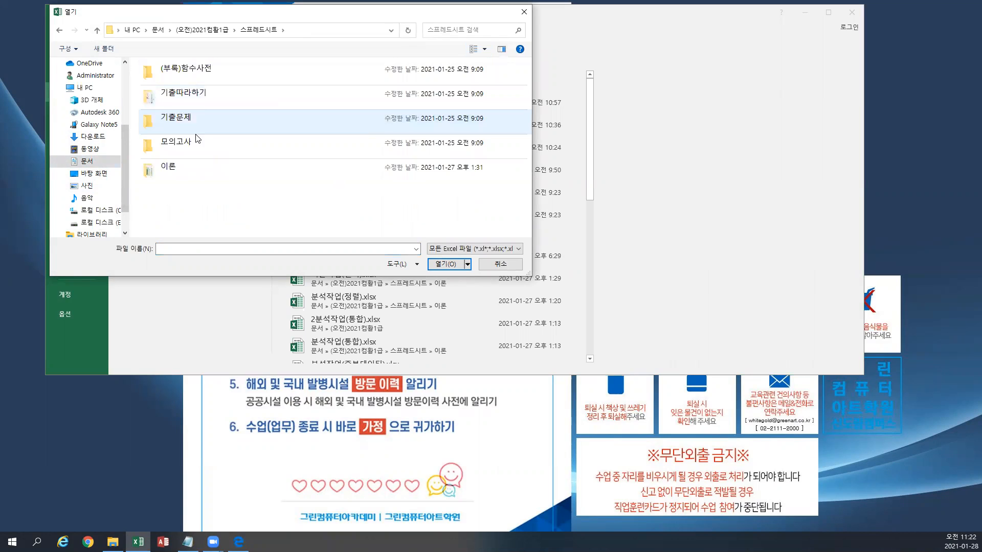
{"action": "double_click", "coordinate": [185, 170]}
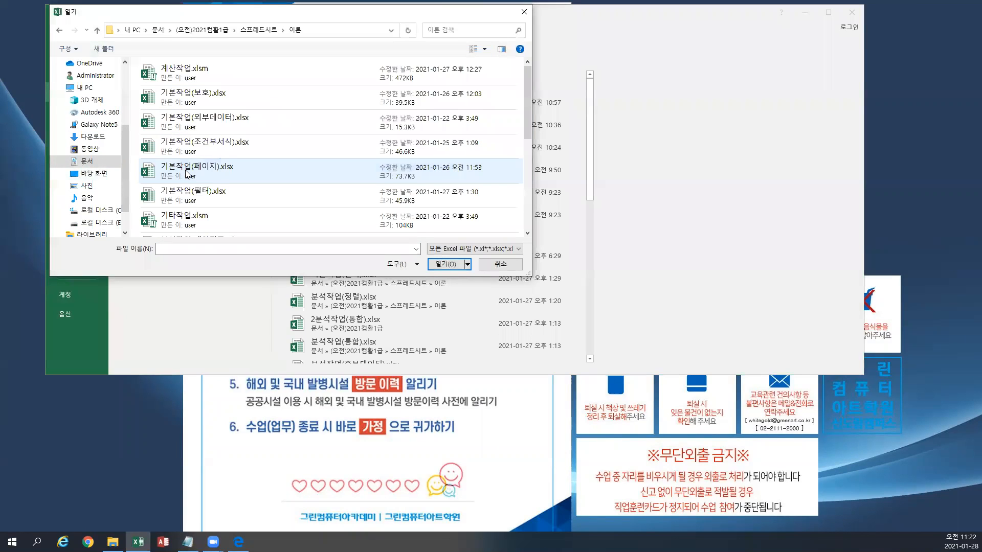
{"action": "scroll", "coordinate": [214, 205], "scroll_direction": "down", "scroll_amount": 5}
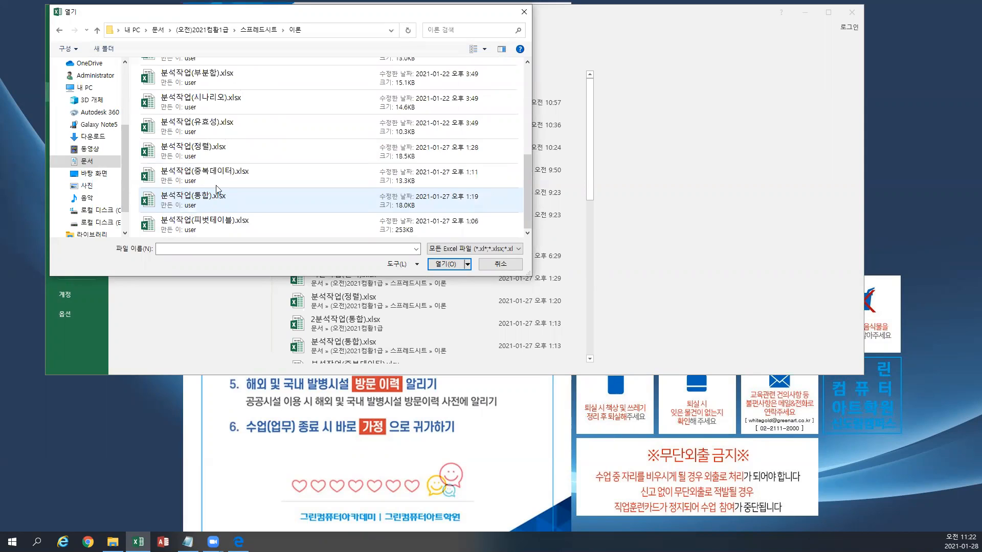
{"action": "left_click", "coordinate": [197, 76]}
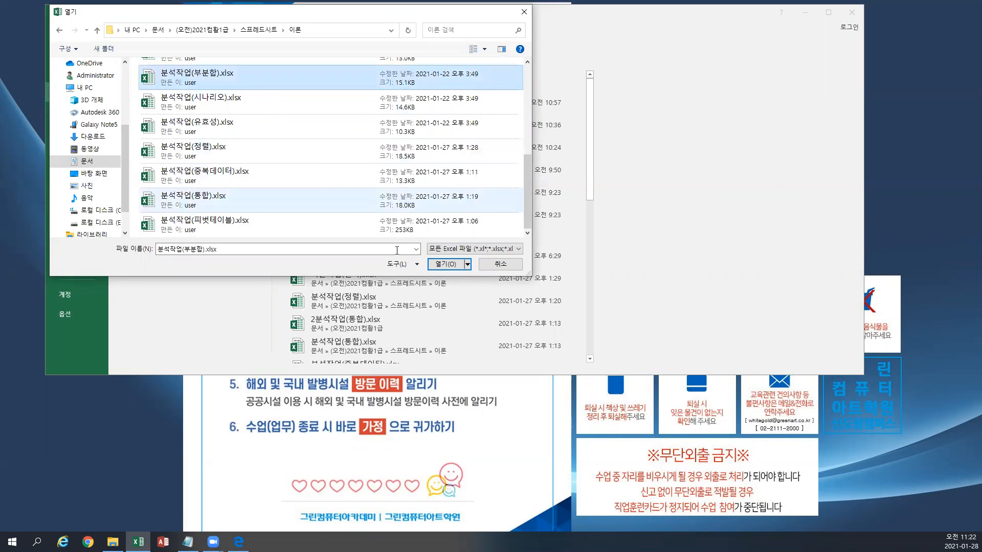
{"action": "left_click", "coordinate": [448, 267]}
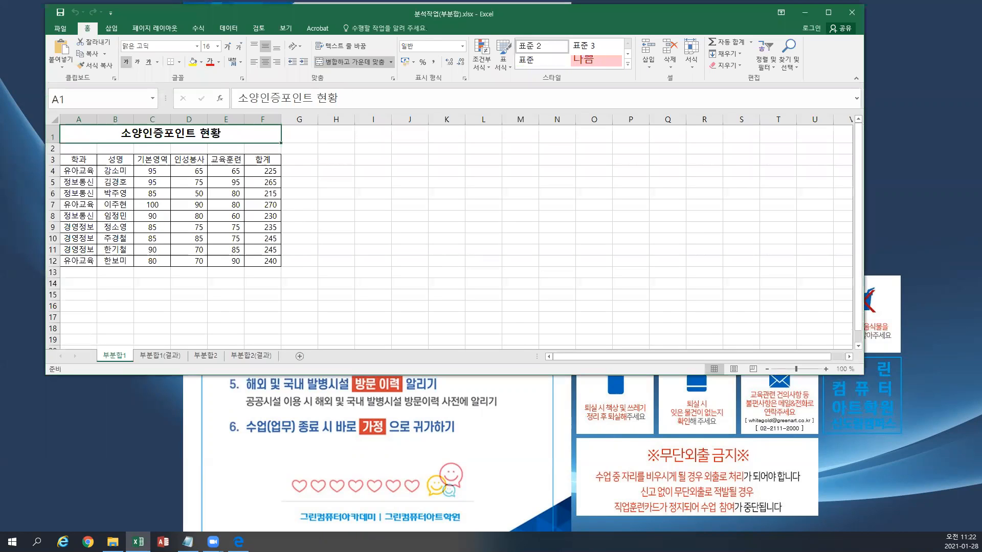
Step: Move the 2분석작업(부분합).xlsx window out of the way and enter 교재 203페이지 in cell G1 of 분석작업(부분합).xlsx
{"action": "key", "text": "alt+Tab"}
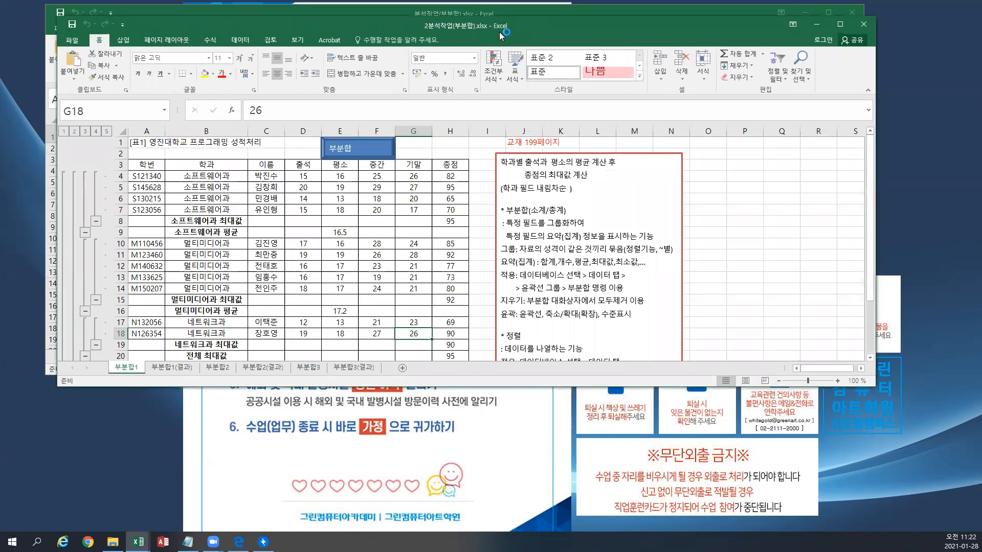
{"action": "left_click_drag", "start_coordinate": [499, 33], "coordinate": [0, 154]}
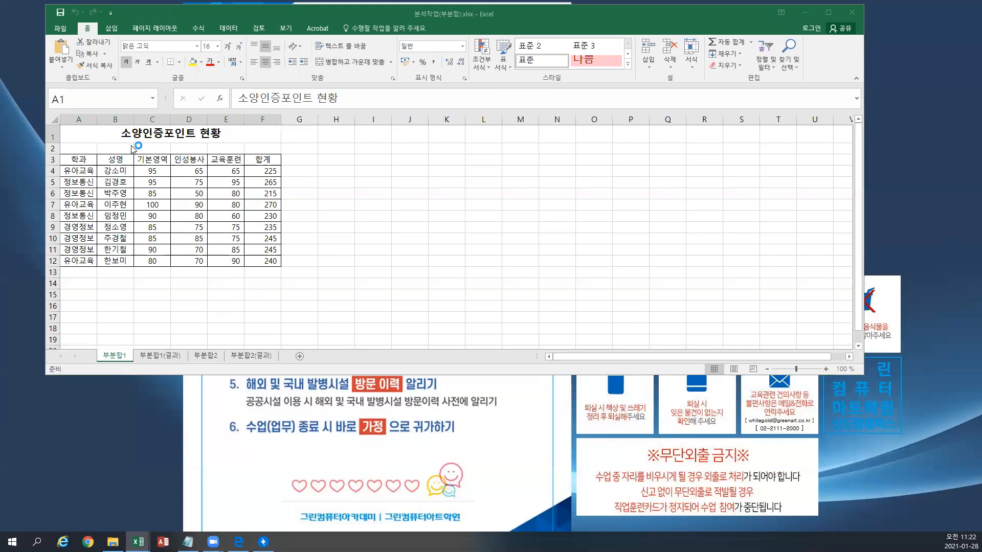
{"action": "left_click", "coordinate": [297, 136]}
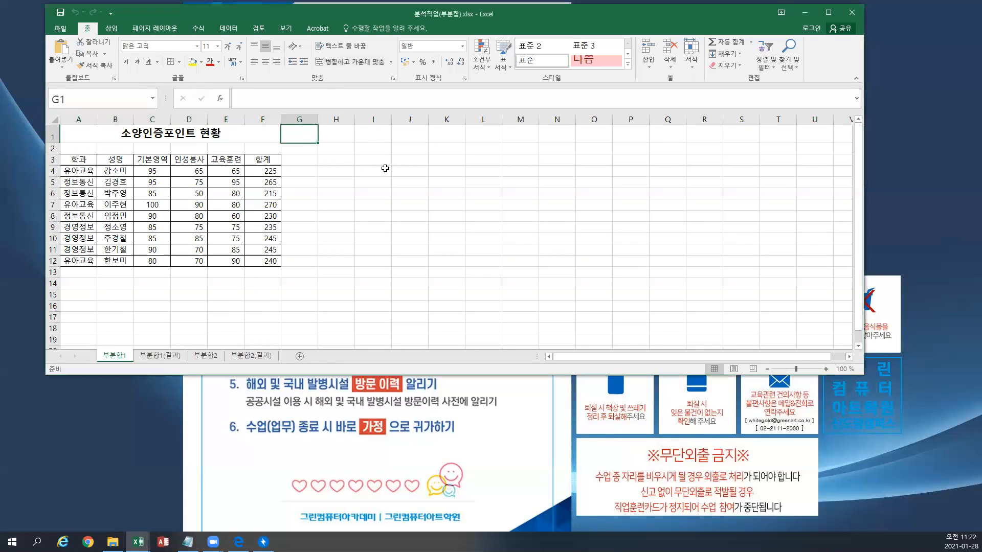
{"action": "type", "text": "RYWO"}
{"action": "key", "text": "BackSpace"}
{"action": "key", "text": "BackSpace"}
{"action": "key", "text": "BackSpace"}
{"action": "key", "text": "BackSpace"}
{"action": "type", "text": "굦재 203펭"}
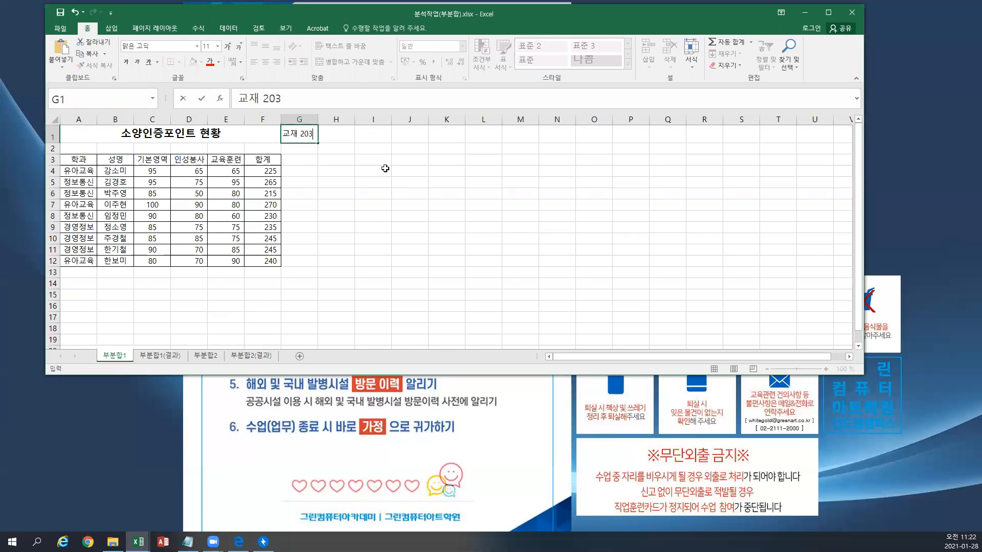
{"action": "type", "text": "이지"}
{"action": "key", "text": "Return"}
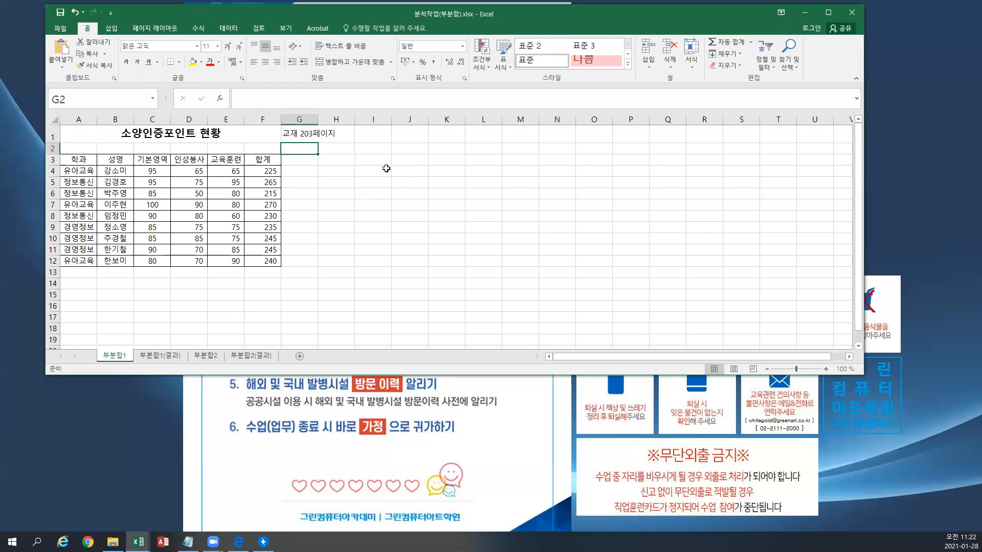
Step: Set the font color of the page note in G1 to red and maximize the workbook window
{"action": "left_click", "coordinate": [288, 134]}
{"action": "left_click", "coordinate": [208, 62]}
{"action": "double_click", "coordinate": [255, 17]}
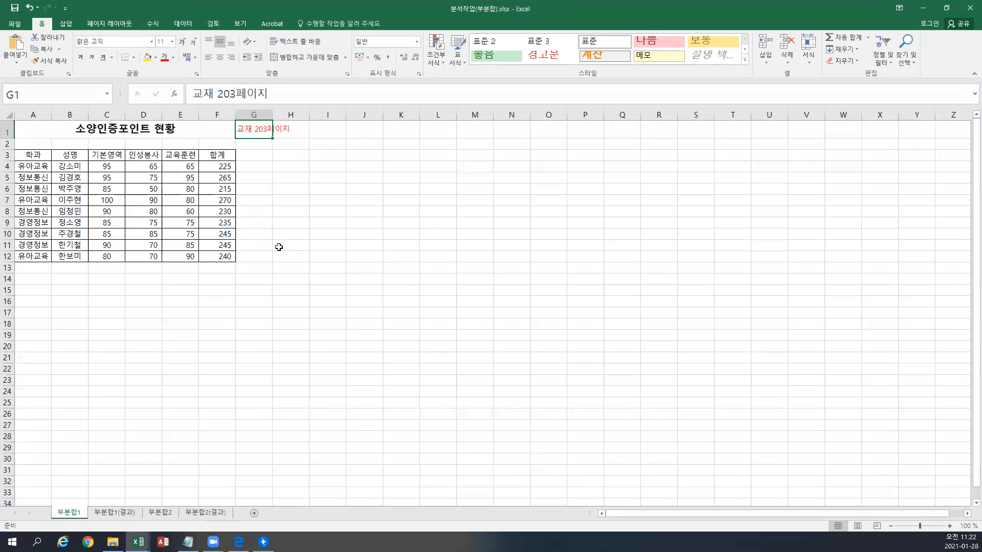
Step: Paste the copied 부분합 explanation text box beside the table, starting at cell H3
{"action": "scroll", "coordinate": [284, 247], "scroll_direction": "up", "scroll_amount": 3}
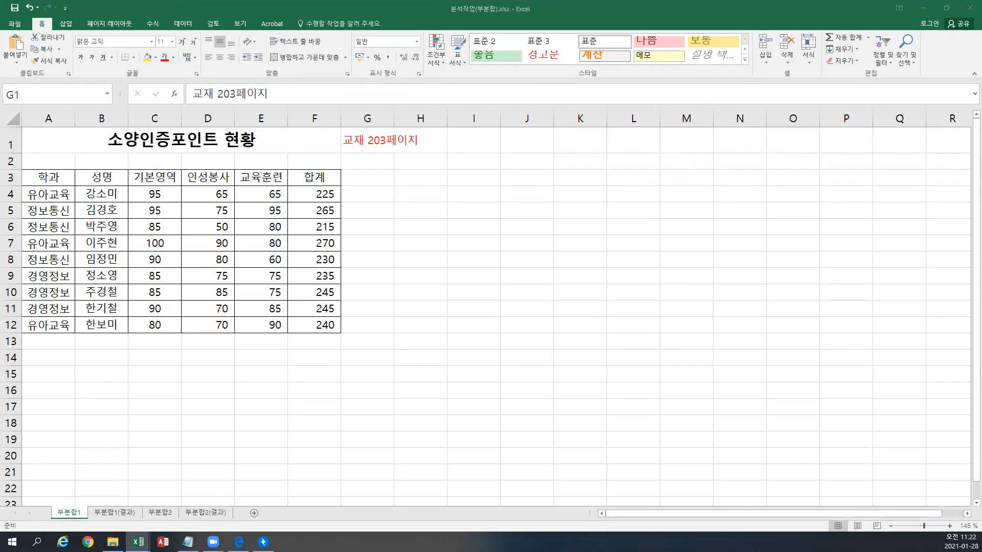
{"action": "left_click", "coordinate": [426, 180]}
{"action": "key", "text": "ctrl+v"}
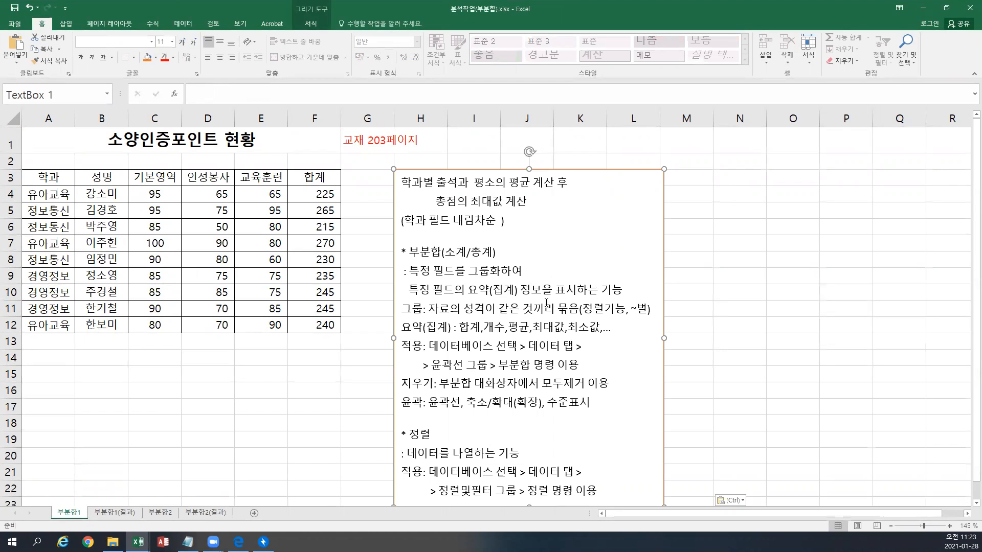
Step: Examine the passages on grouping, sorting and the ~별 wording in the pasted 부분합 notes
{"action": "left_click_drag", "start_coordinate": [470, 270], "coordinate": [501, 271]}
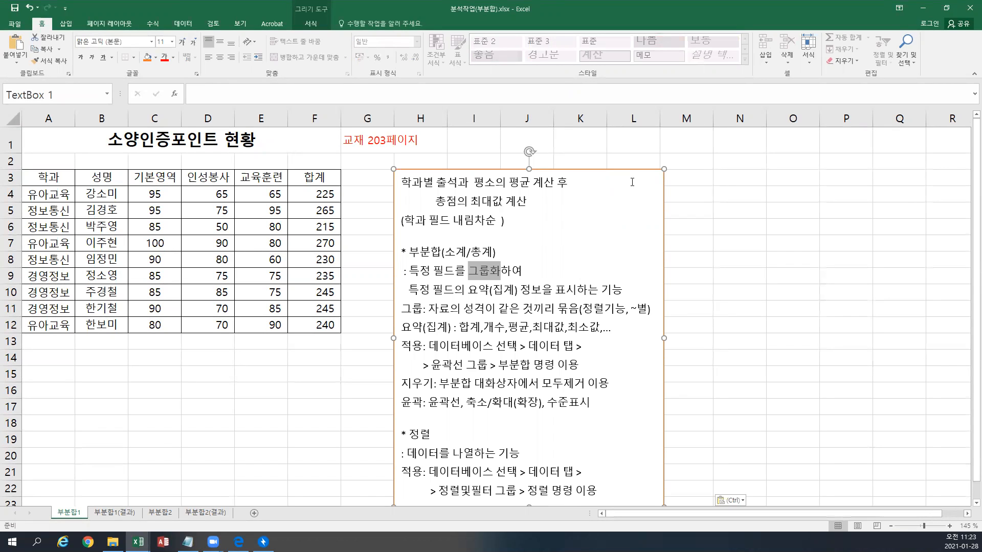
{"action": "left_click_drag", "start_coordinate": [428, 309], "coordinate": [580, 309]}
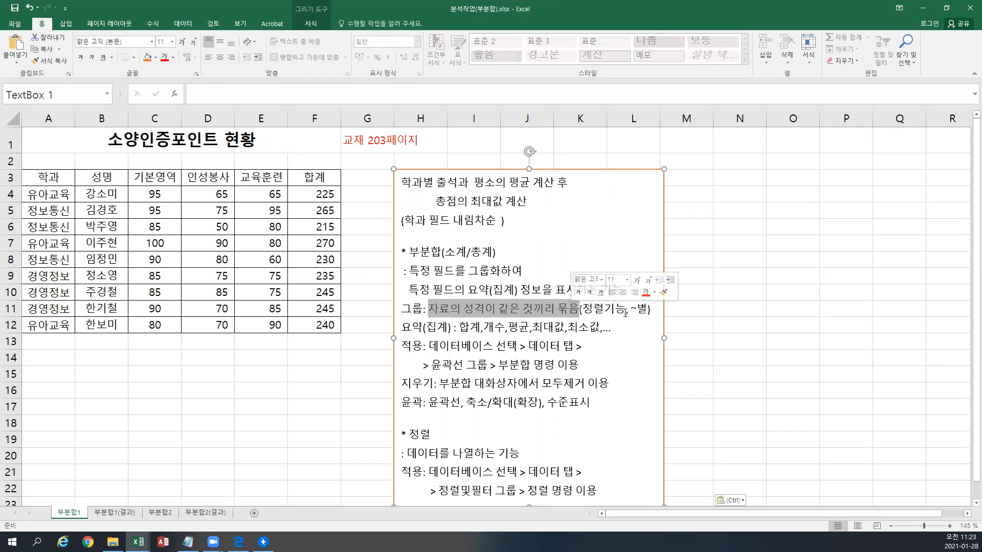
{"action": "left_click_drag", "start_coordinate": [624, 309], "coordinate": [583, 310]}
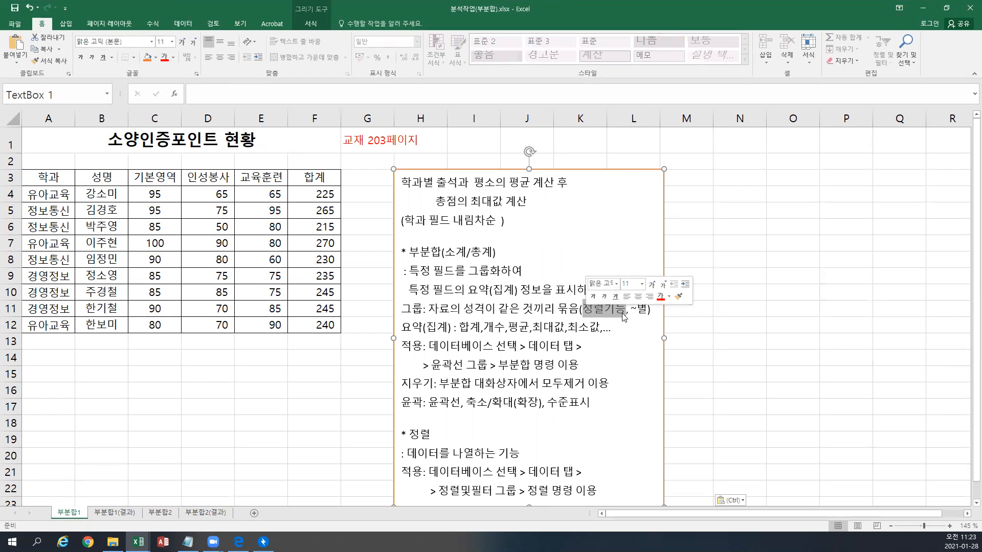
{"action": "left_click_drag", "start_coordinate": [632, 309], "coordinate": [645, 308]}
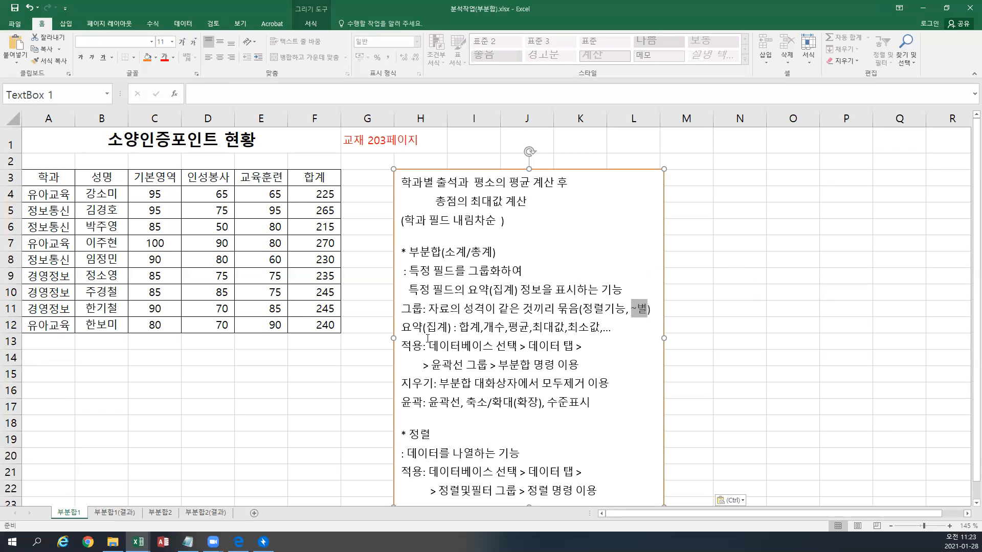
Step: Join the 윤곽선 그룹 line to the preceding 적용 line of the 부분합 notes, removing the line break, extra spaces and duplicate >
{"action": "left_click", "coordinate": [568, 327]}
{"action": "key", "text": "Delete"}
{"action": "key", "text": "Delete"}
{"action": "key", "text": "Delete"}
{"action": "key", "text": "Delete"}
{"action": "key", "text": "Delete"}
{"action": "key", "text": "Delete"}
{"action": "key", "text": "Delete"}
{"action": "key", "text": "Delete"}
{"action": "key", "text": "Delete"}
{"action": "key", "text": "Delete"}
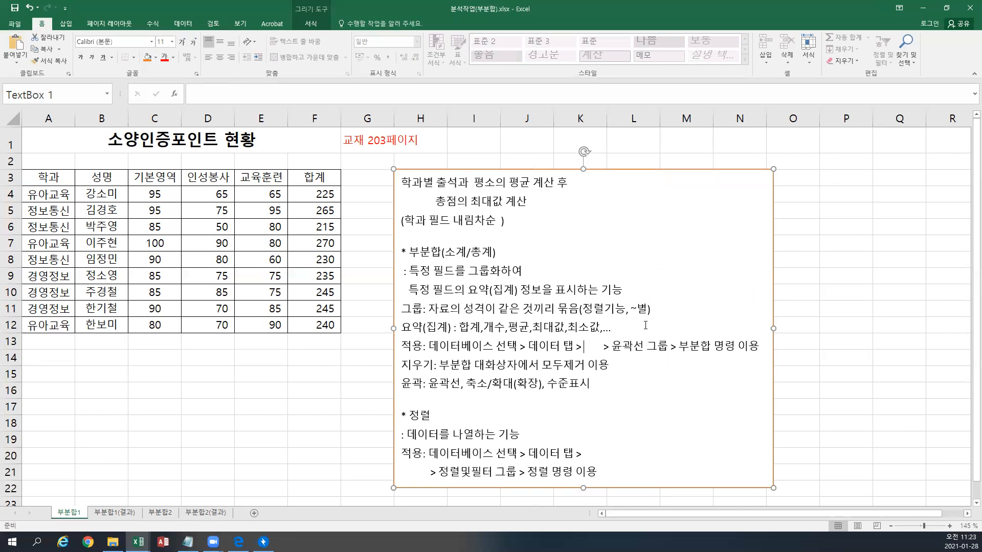
{"action": "key", "text": "Delete"}
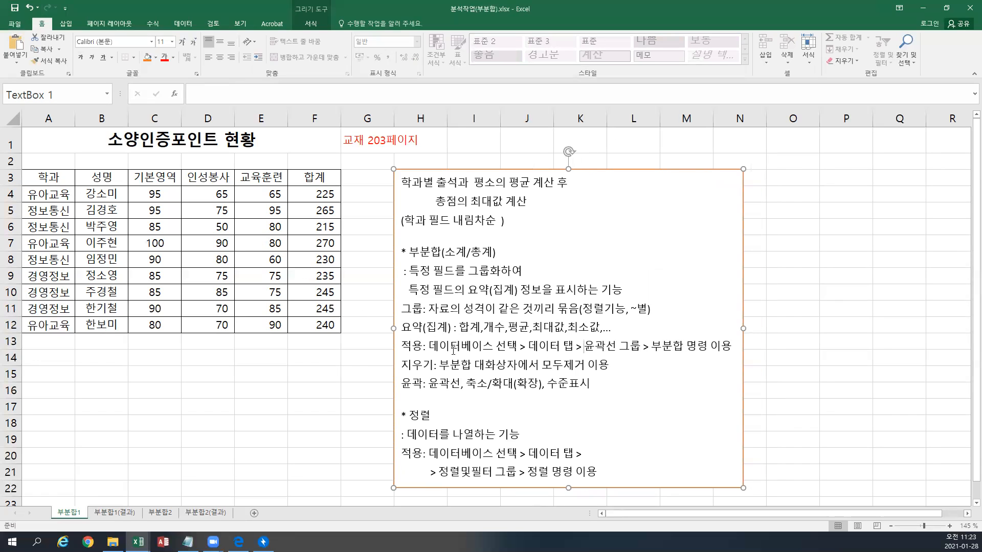
Step: Apply a subtotal to A3:F12, grouped by 학과, using the 합계 function on the 합계 field
{"action": "left_click_drag", "start_coordinate": [57, 178], "coordinate": [333, 325]}
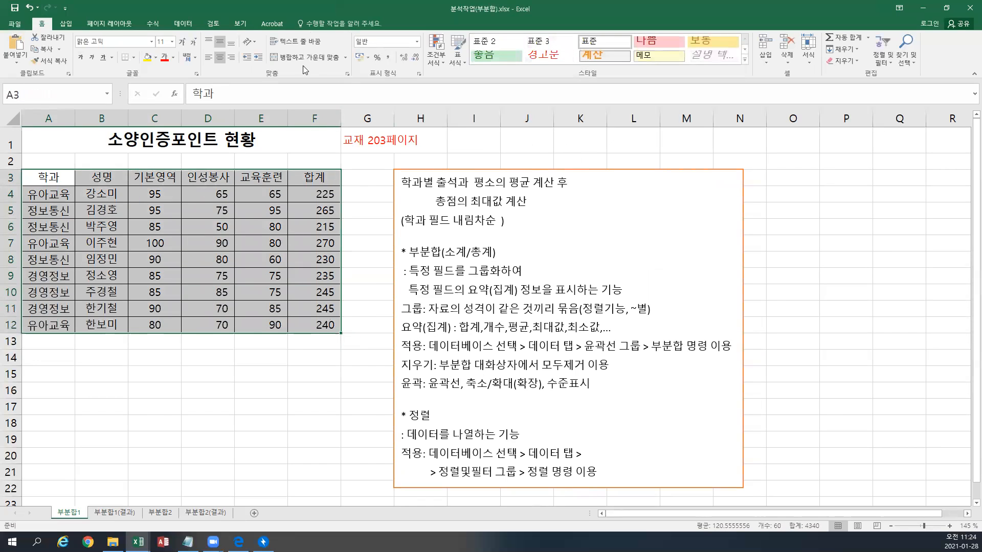
{"action": "left_click", "coordinate": [189, 24]}
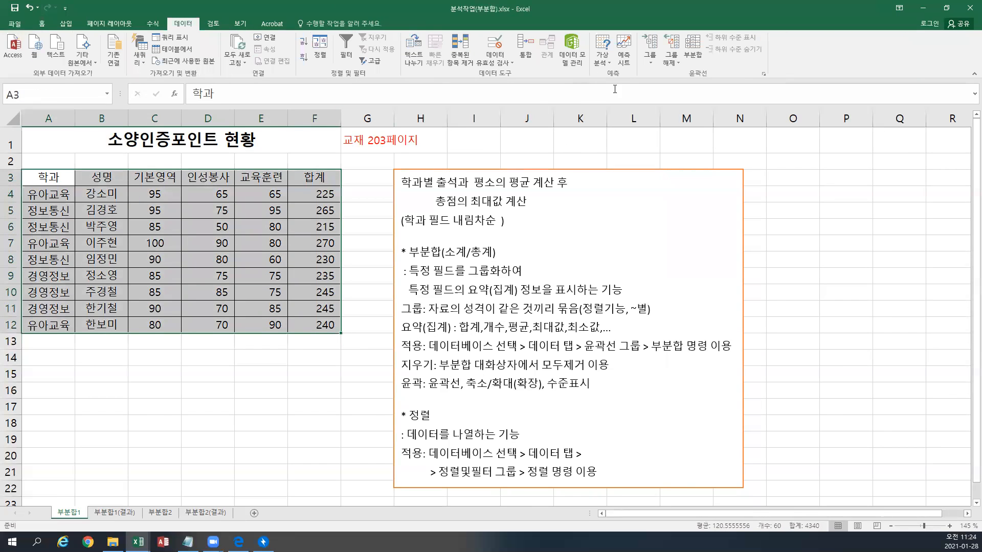
{"action": "left_click", "coordinate": [692, 60]}
{"action": "left_click_drag", "start_coordinate": [418, 89], "coordinate": [430, 46]}
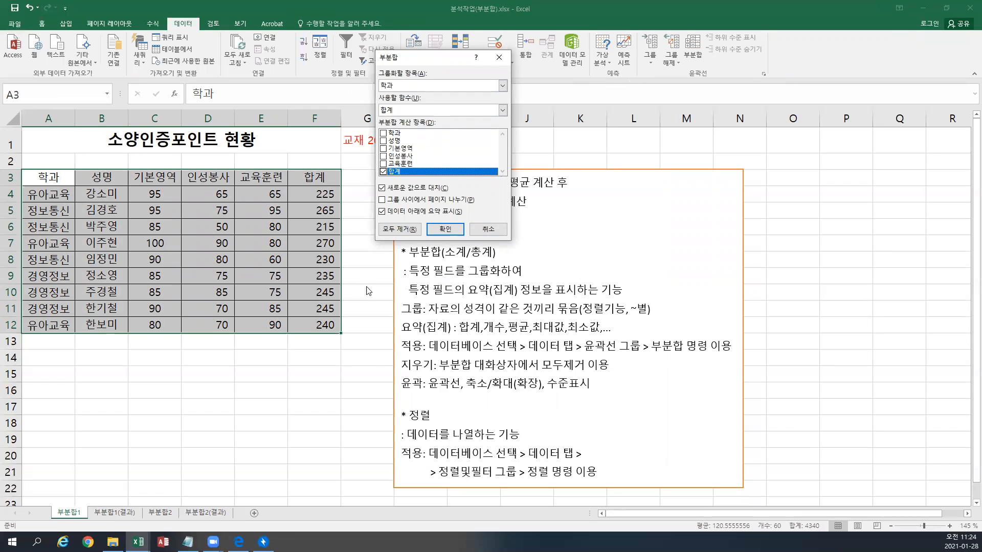
{"action": "left_click", "coordinate": [404, 86]}
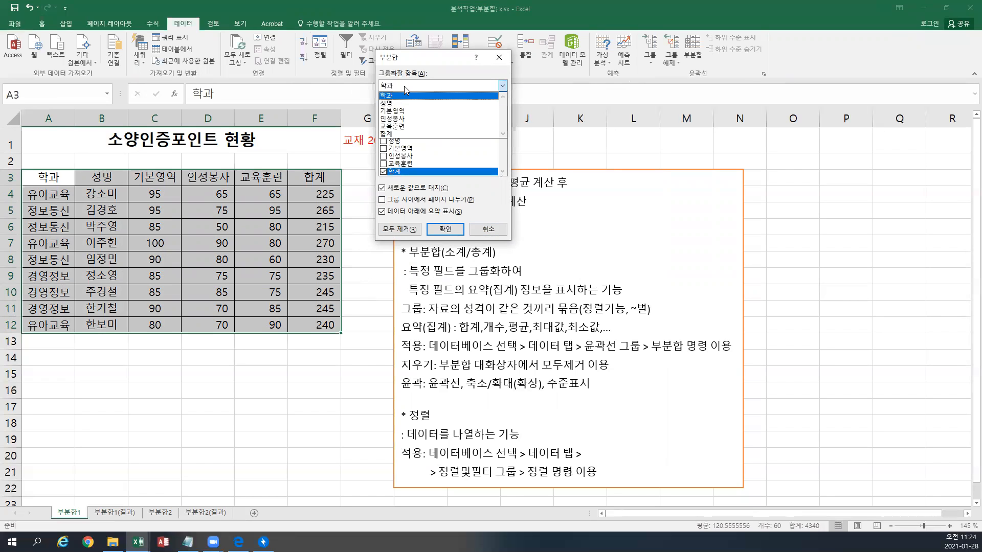
{"action": "left_click", "coordinate": [404, 95]}
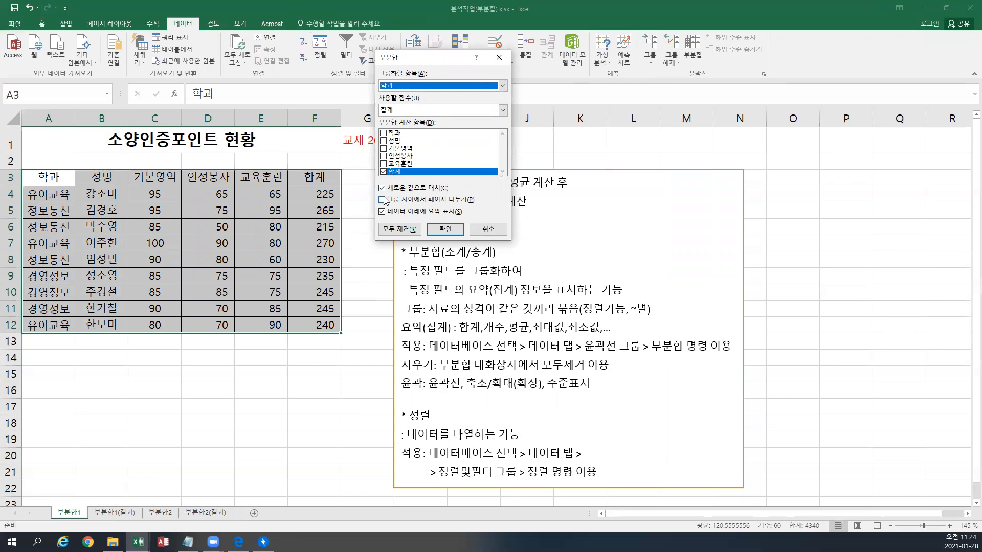
{"action": "left_click", "coordinate": [445, 228]}
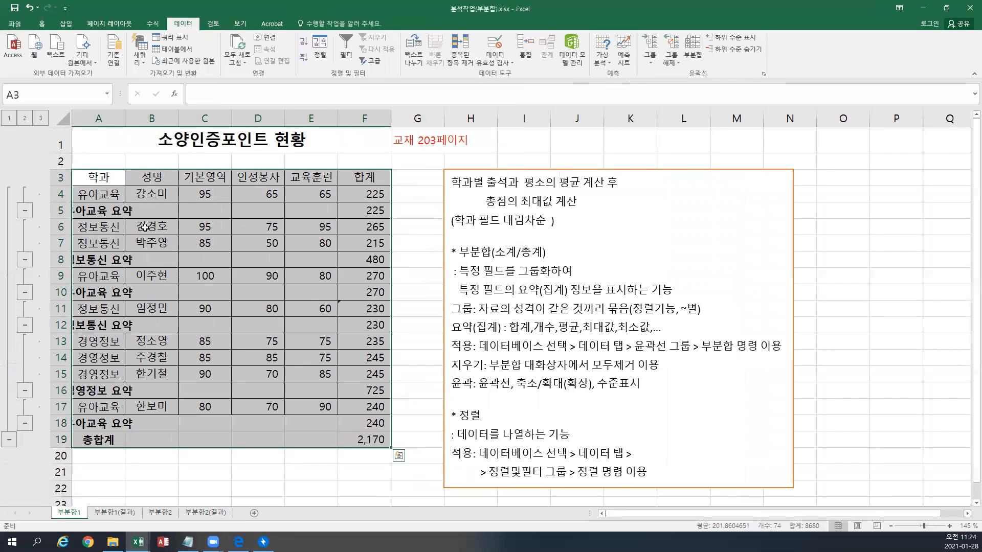
Step: Examine how the 학과 groups and their 요약 rows are arranged in the subtotalled table
{"action": "left_click", "coordinate": [110, 195]}
{"action": "left_click_drag", "start_coordinate": [105, 225], "coordinate": [105, 241]}
{"action": "left_click", "coordinate": [110, 196]}
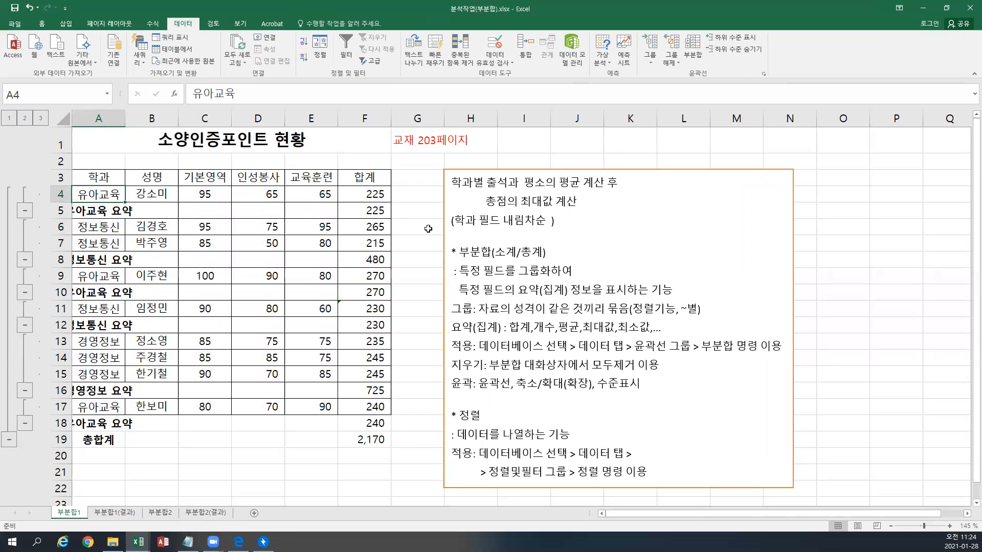
{"action": "left_click", "coordinate": [81, 212]}
{"action": "left_click", "coordinate": [87, 255]}
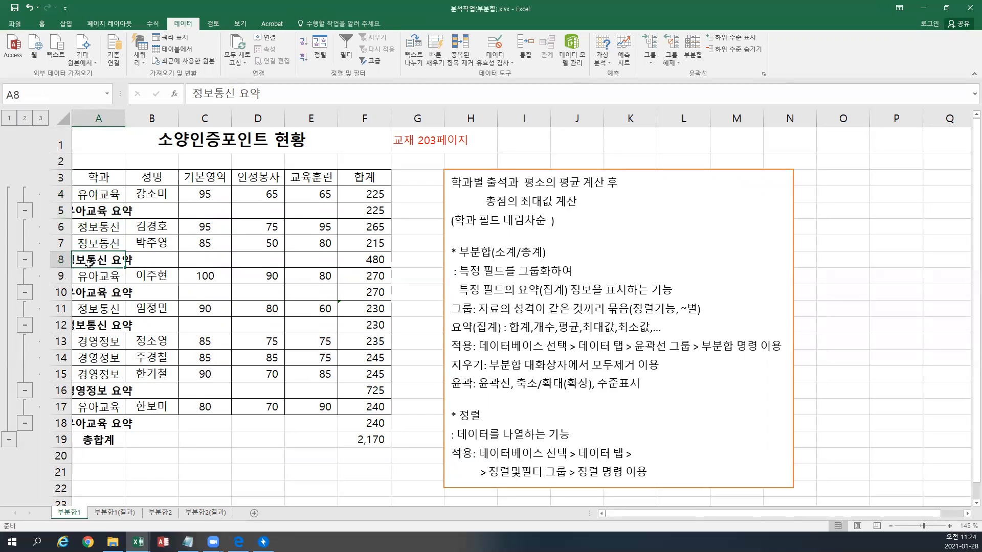
{"action": "left_click", "coordinate": [93, 278]}
{"action": "left_click", "coordinate": [95, 295]}
{"action": "left_click", "coordinate": [96, 325]}
{"action": "left_click", "coordinate": [114, 294]}
{"action": "left_click", "coordinate": [113, 263]}
{"action": "left_click", "coordinate": [110, 213]}
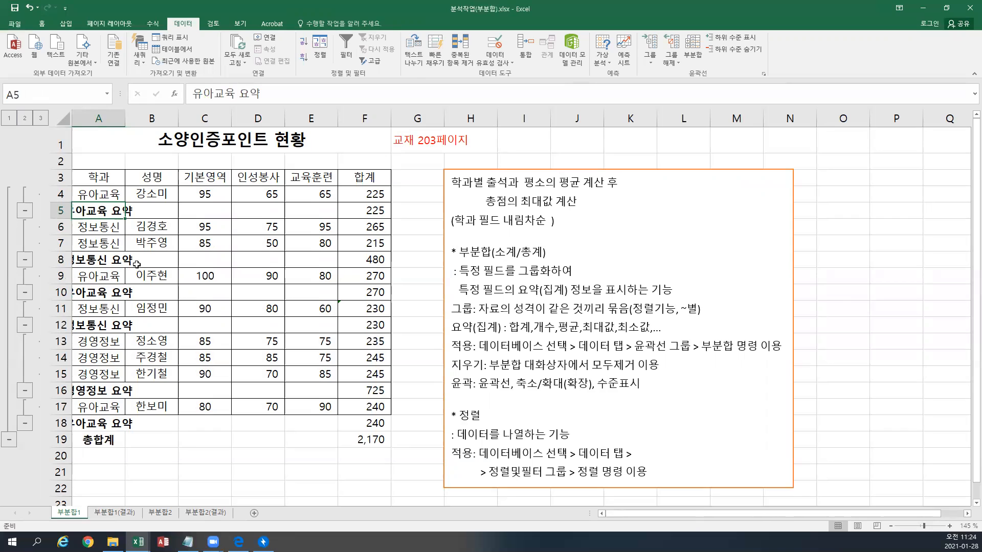
{"action": "left_click", "coordinate": [109, 264]}
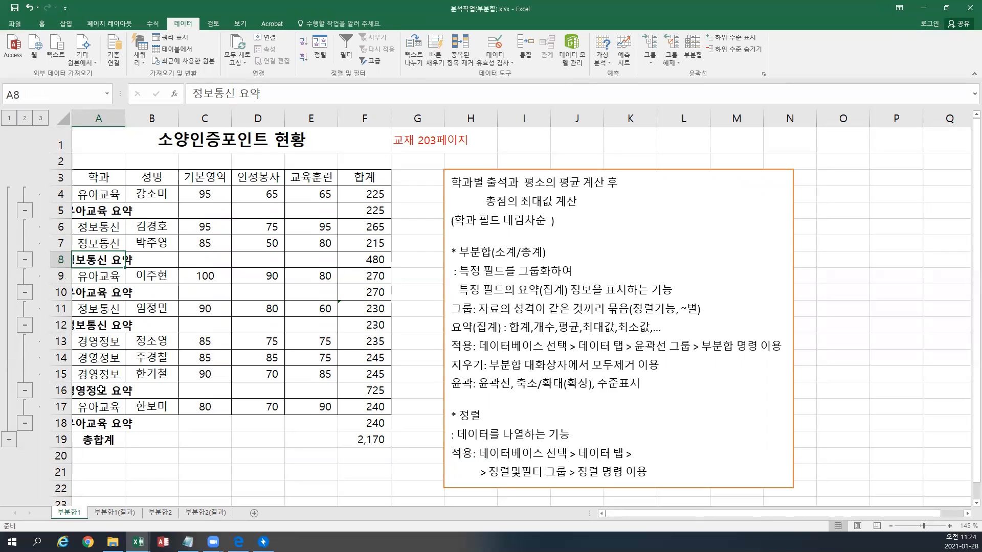
{"action": "left_click", "coordinate": [185, 308]}
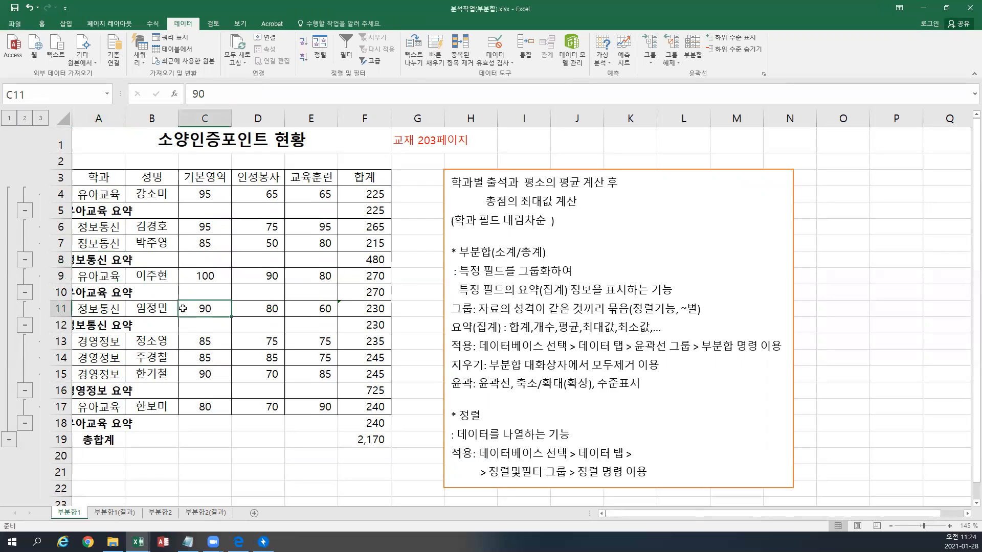
Step: Remove all subtotals from the 소양인증포인트 현황 table
{"action": "left_click_drag", "start_coordinate": [104, 179], "coordinate": [369, 439]}
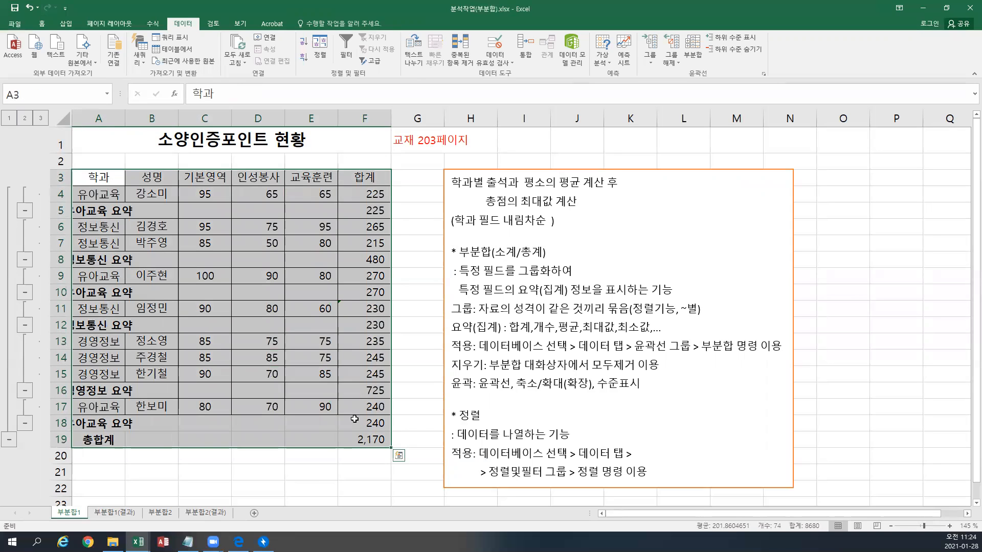
{"action": "left_click", "coordinate": [164, 193]}
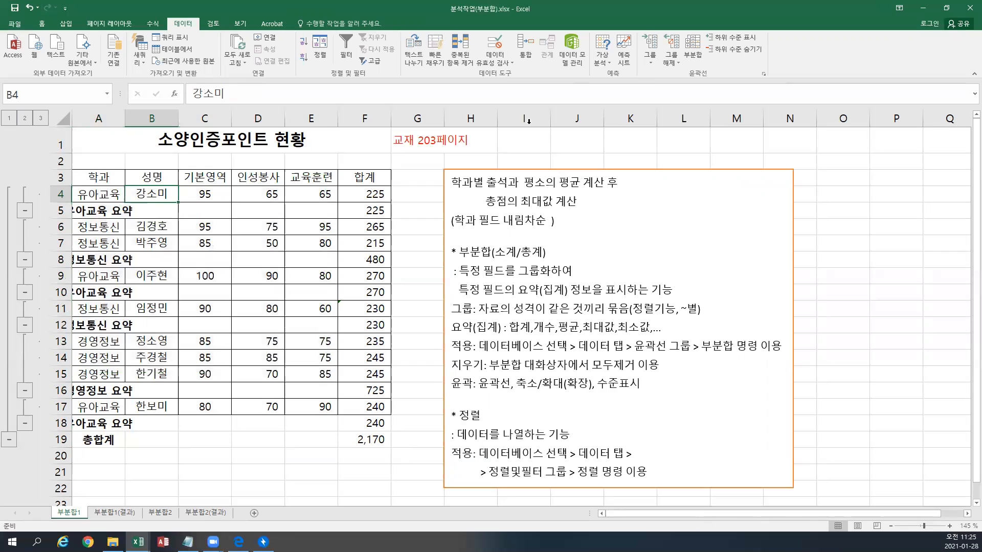
{"action": "left_click", "coordinate": [692, 59]}
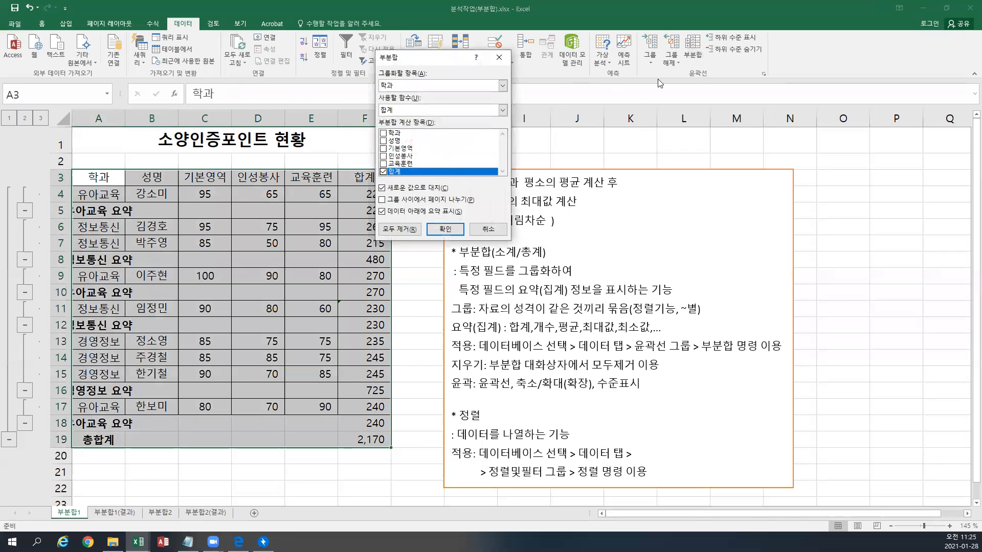
{"action": "left_click", "coordinate": [404, 232]}
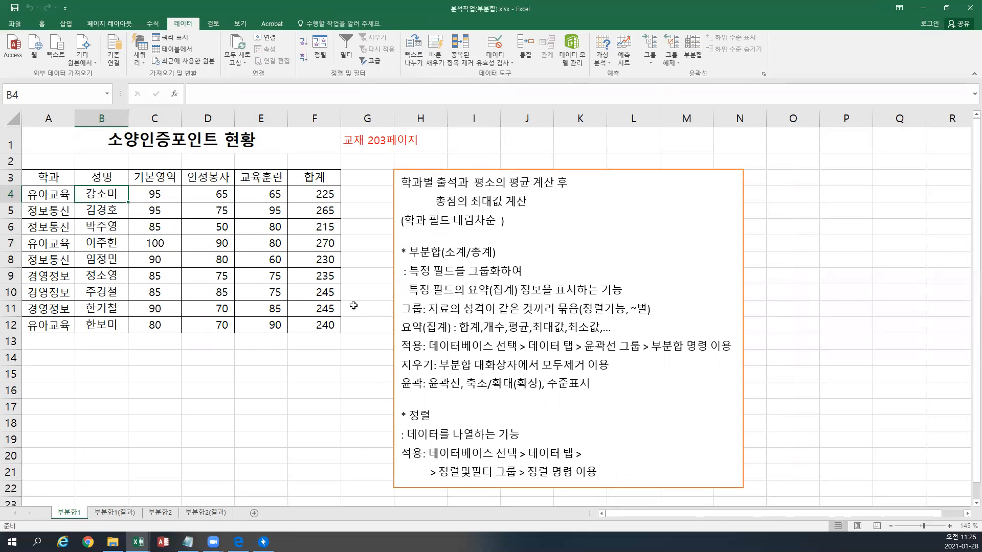
Step: Change the sort order in the notes' 학과 필드 line to 오름차순
{"action": "left_click", "coordinate": [475, 220]}
{"action": "key", "text": "BackSpace"}
{"action": "key", "text": "BackSpace"}
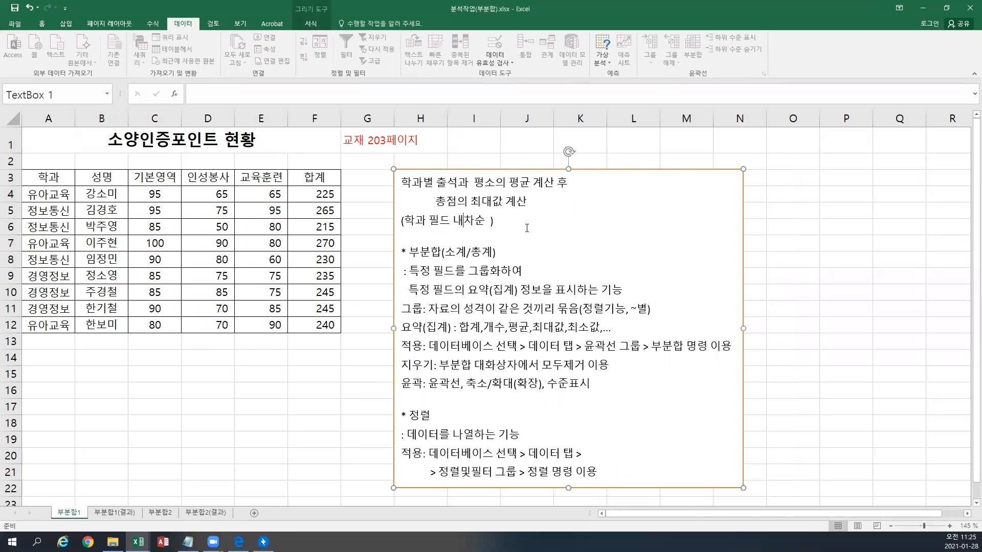
{"action": "type", "text": "오름"}
{"action": "left_click", "coordinate": [413, 169]}
Step: Sort A3:F12 by the 학과 column on values in 내림차순 order
{"action": "left_click", "coordinate": [54, 178]}
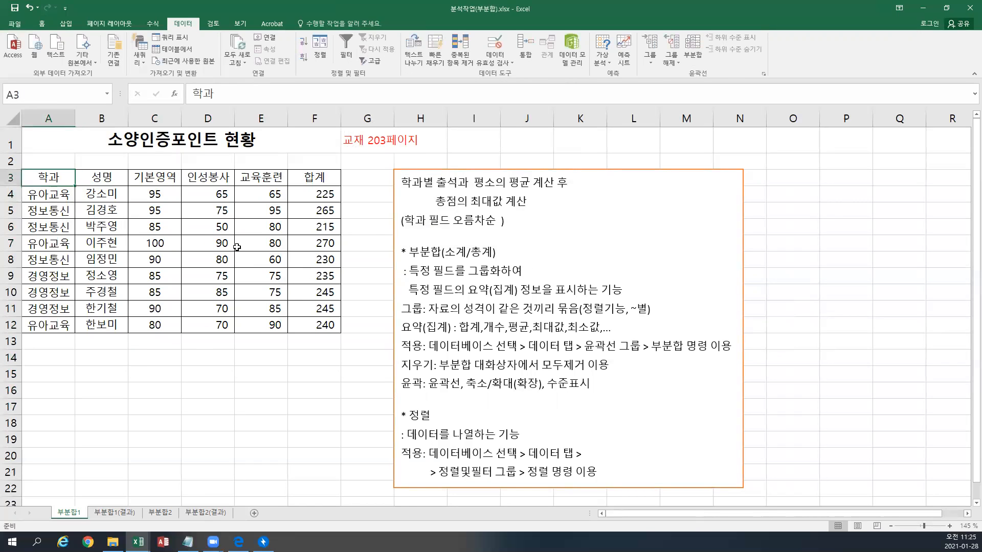
{"action": "left_click_drag", "start_coordinate": [49, 196], "coordinate": [65, 233]}
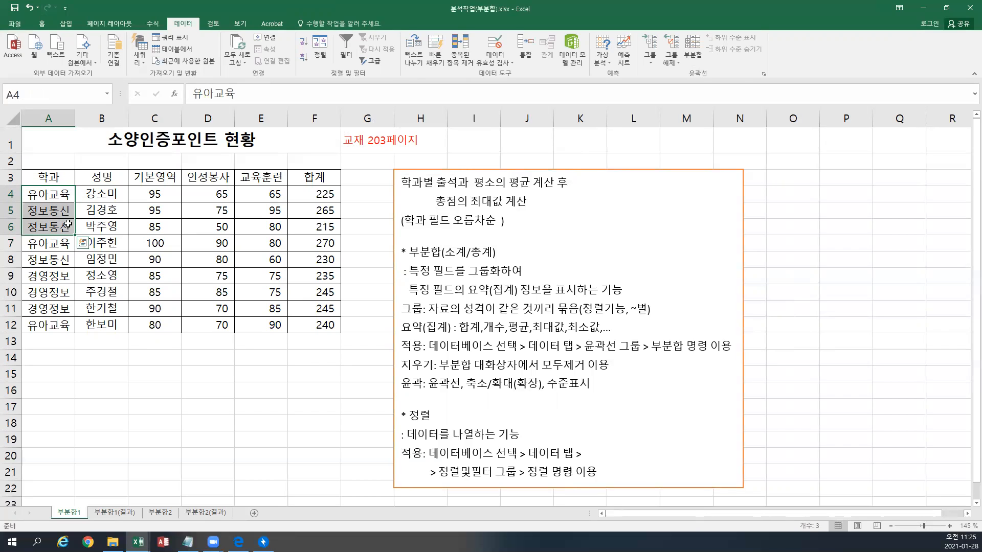
{"action": "left_click_drag", "start_coordinate": [55, 178], "coordinate": [338, 329]}
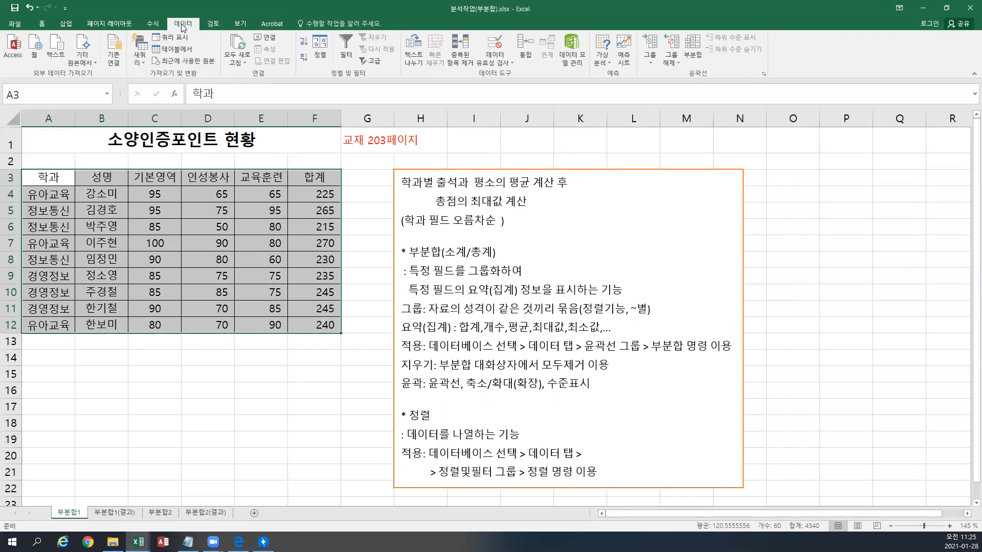
{"action": "left_click", "coordinate": [329, 51]}
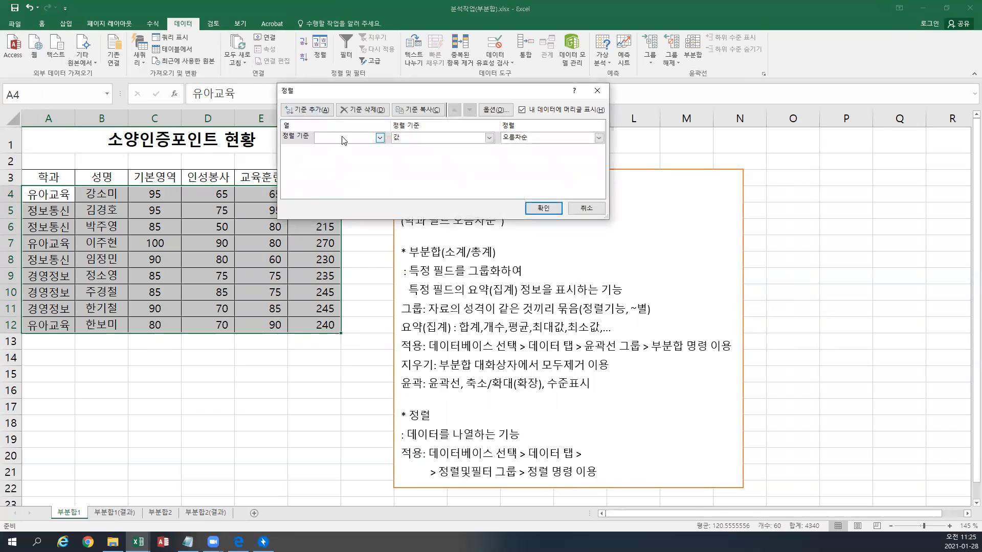
{"action": "left_click", "coordinate": [342, 139]}
{"action": "left_click", "coordinate": [340, 146]}
{"action": "left_click", "coordinate": [598, 138]}
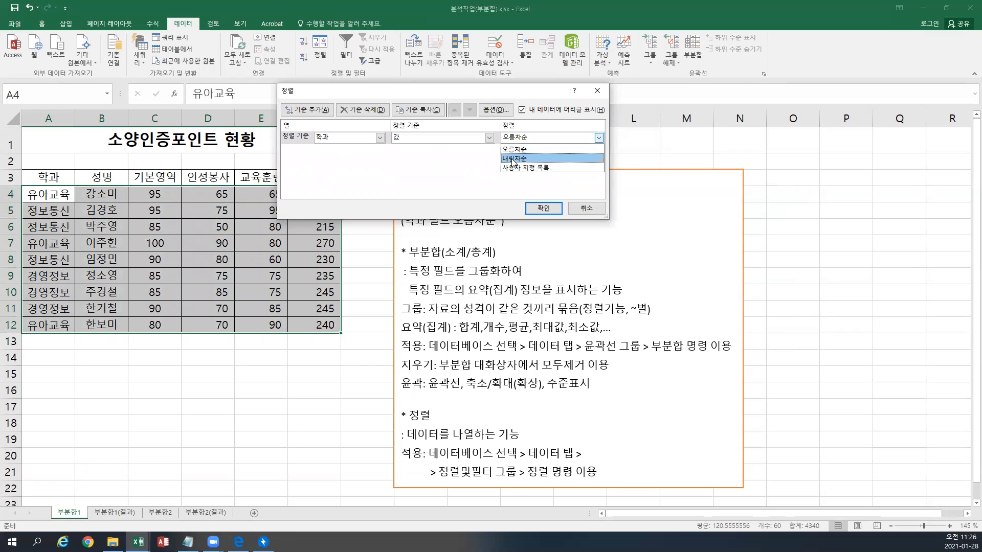
{"action": "left_click", "coordinate": [514, 159]}
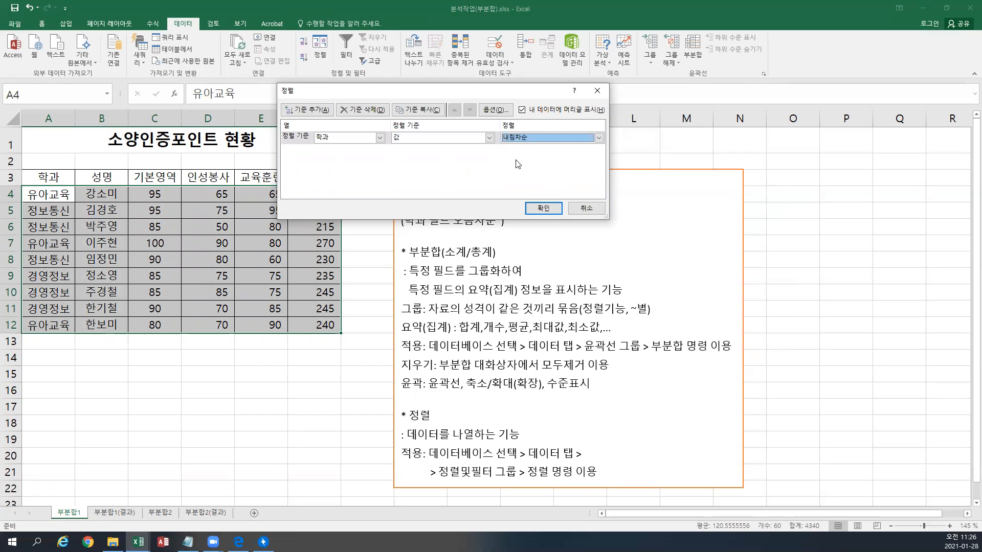
{"action": "left_click", "coordinate": [543, 208]}
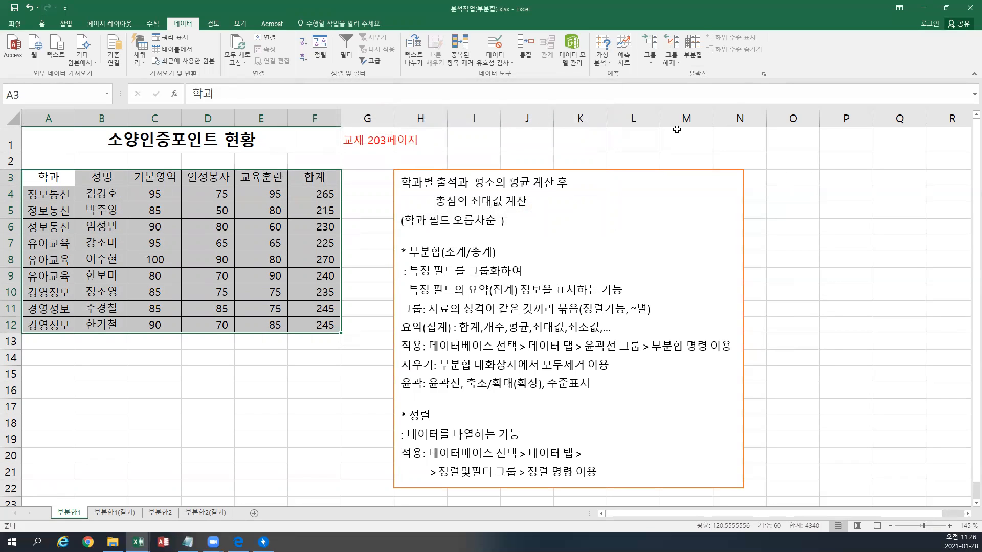
Step: Apply a subtotal to A3:F12 grouped by 학과, using the 합계 function on 기본영역, 인성봉사, 교육훈련 and 합계
{"action": "left_click", "coordinate": [693, 60]}
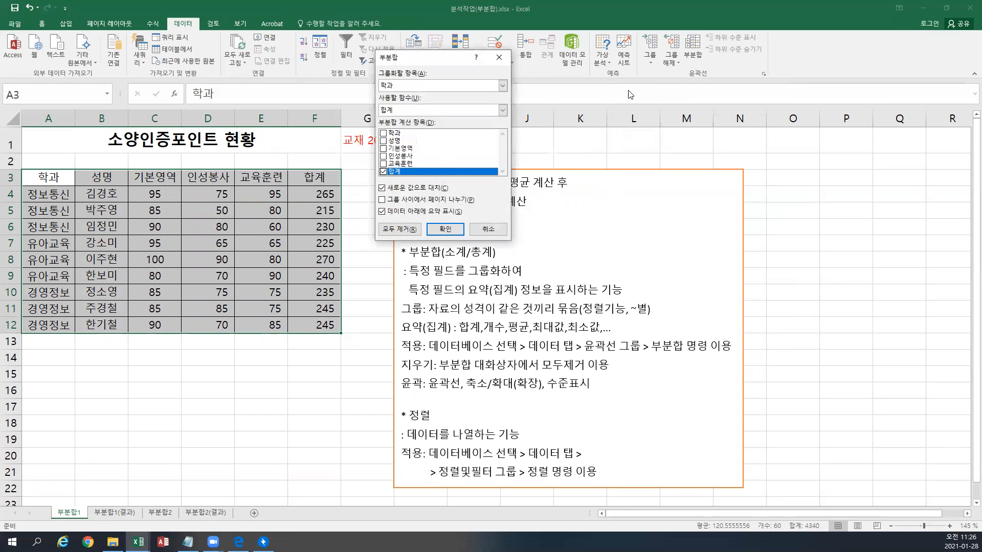
{"action": "left_click", "coordinate": [393, 86]}
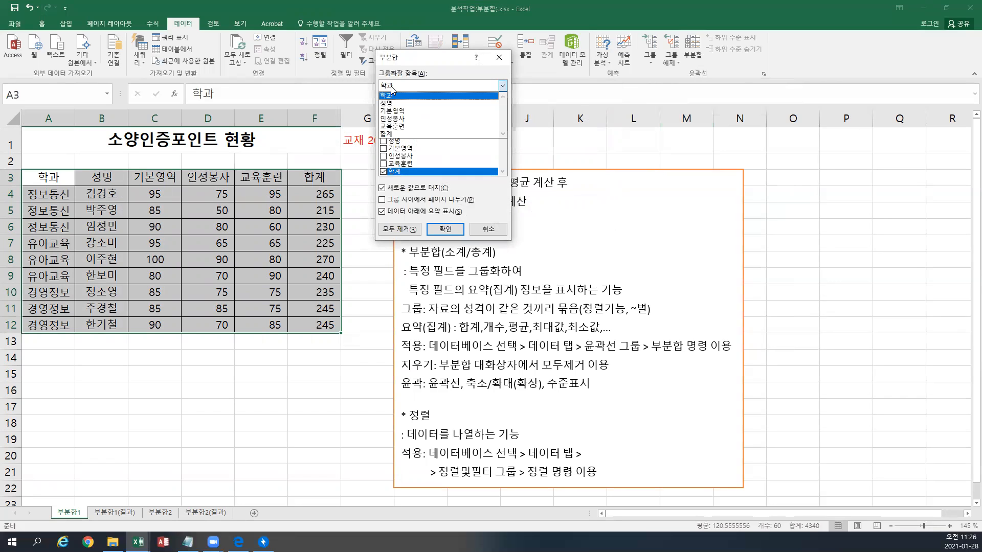
{"action": "left_click", "coordinate": [392, 89]}
{"action": "left_click", "coordinate": [402, 87]}
{"action": "left_click", "coordinate": [402, 88]}
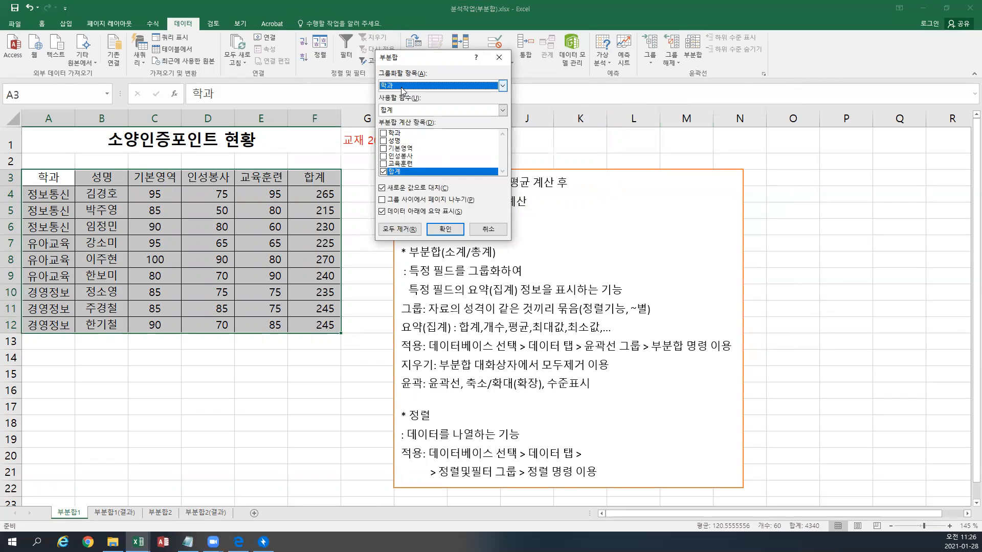
{"action": "left_click", "coordinate": [384, 149]}
{"action": "left_click", "coordinate": [384, 164]}
{"action": "left_click", "coordinate": [383, 156]}
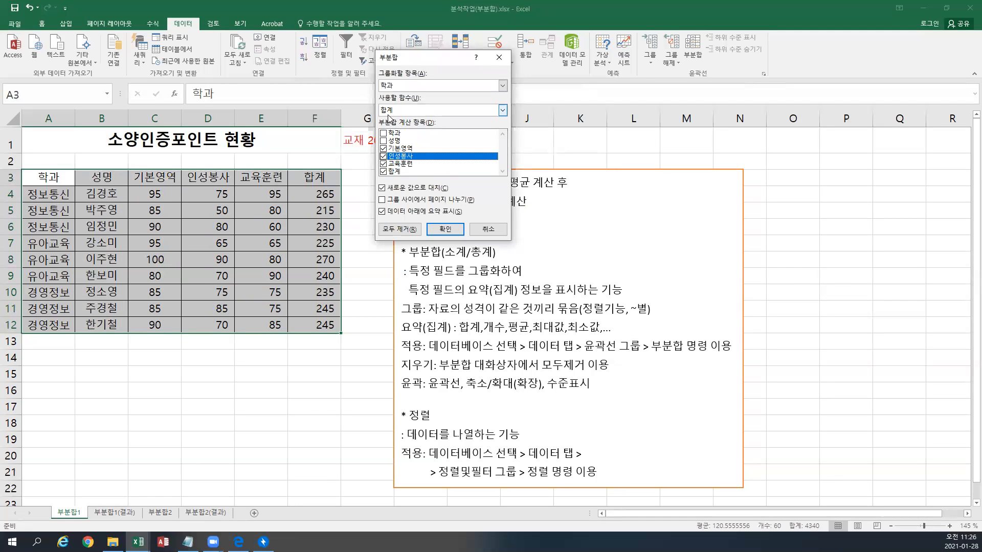
{"action": "left_click", "coordinate": [445, 230]}
Step: Examine the sorted 학과 groups and the 요약 row beneath each one
{"action": "left_click_drag", "start_coordinate": [94, 194], "coordinate": [98, 227]}
{"action": "left_click", "coordinate": [99, 245]}
{"action": "left_click_drag", "start_coordinate": [100, 260], "coordinate": [100, 358]}
{"action": "left_click", "coordinate": [99, 309]}
{"action": "left_click", "coordinate": [101, 383]}
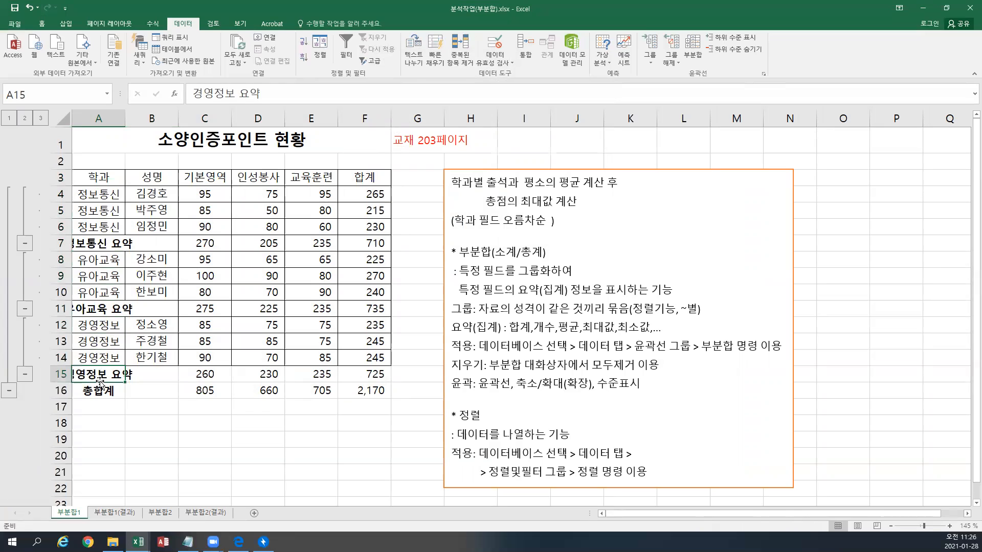
{"action": "left_click", "coordinate": [201, 360]}
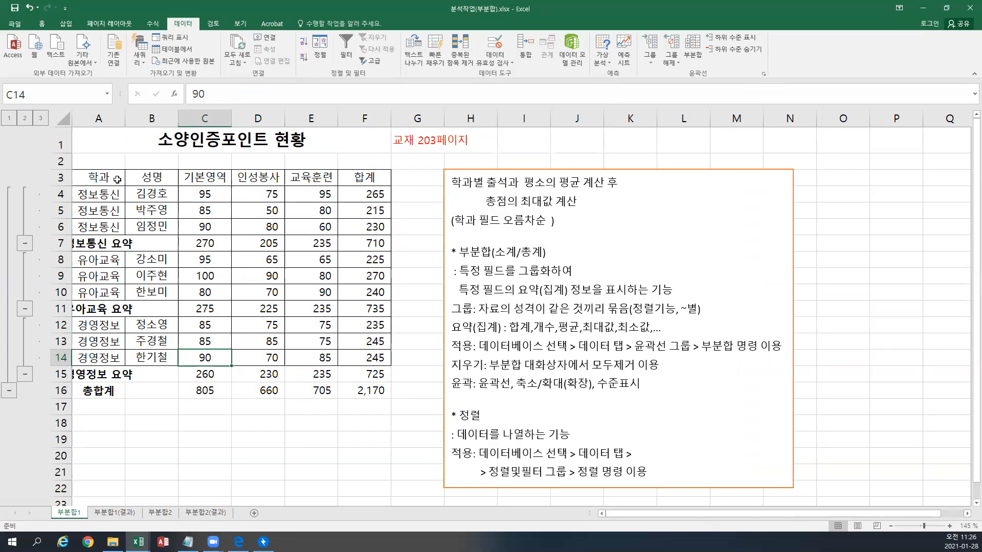
Step: Replace the table's 합계 subtotals with 평균 subtotals grouped by 학과 for the same four fields
{"action": "left_click_drag", "start_coordinate": [117, 180], "coordinate": [365, 392]}
{"action": "left_click_drag", "start_coordinate": [111, 177], "coordinate": [365, 393]}
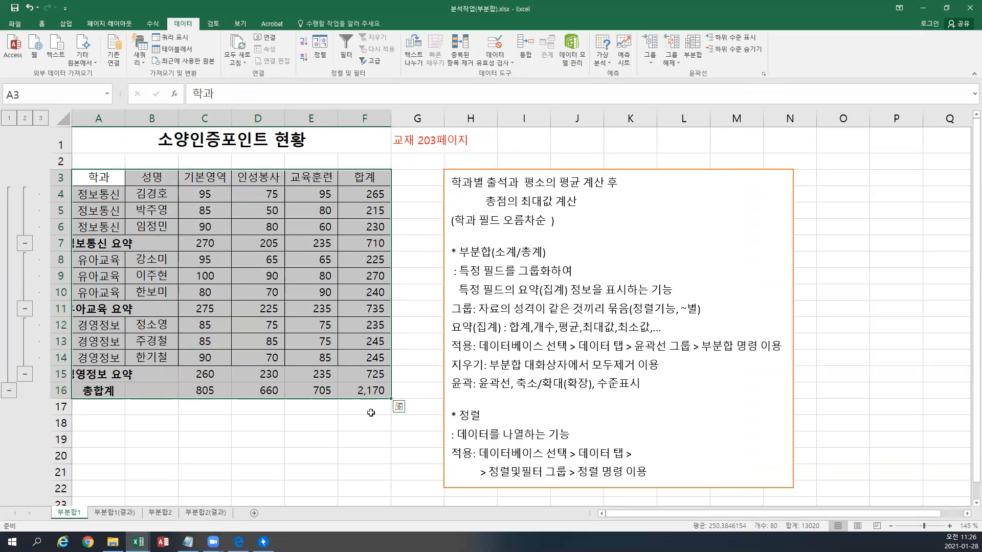
{"action": "left_click", "coordinate": [693, 60]}
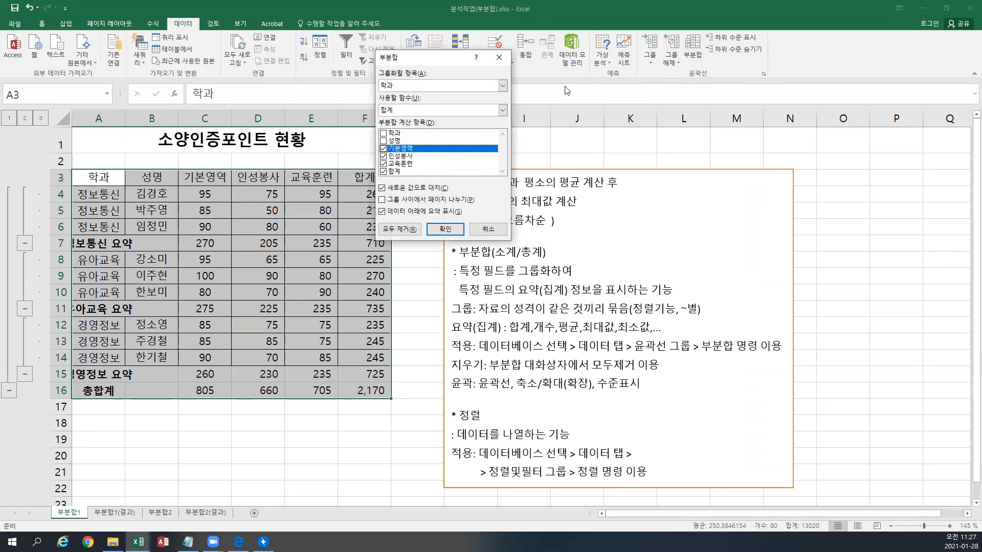
{"action": "left_click", "coordinate": [392, 87]}
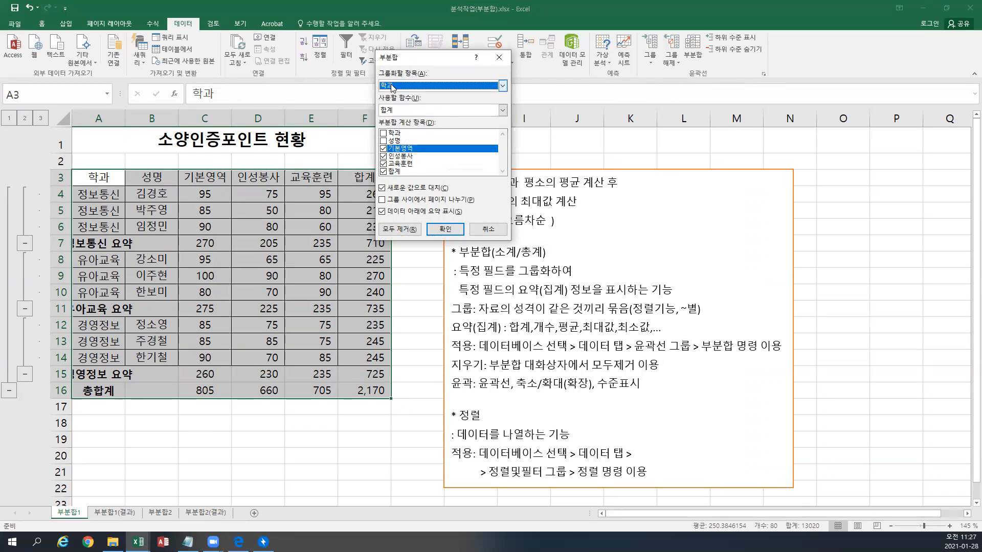
{"action": "left_click", "coordinate": [387, 111]}
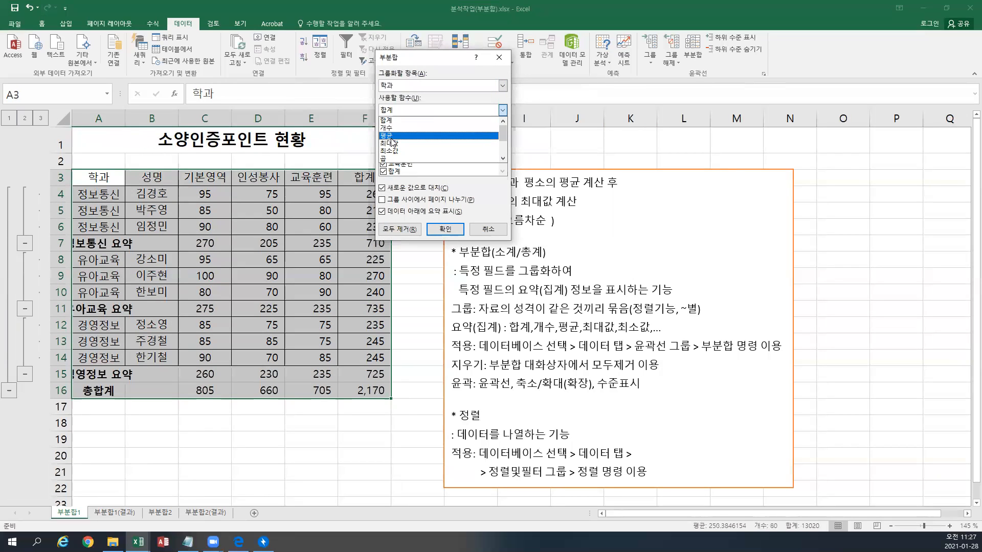
{"action": "left_click", "coordinate": [391, 136]}
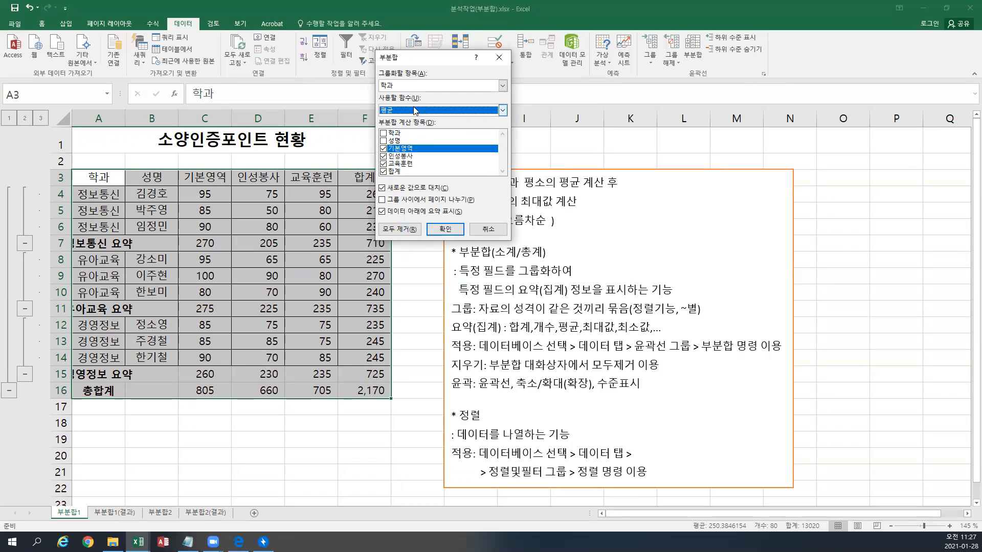
{"action": "key", "text": "Return"}
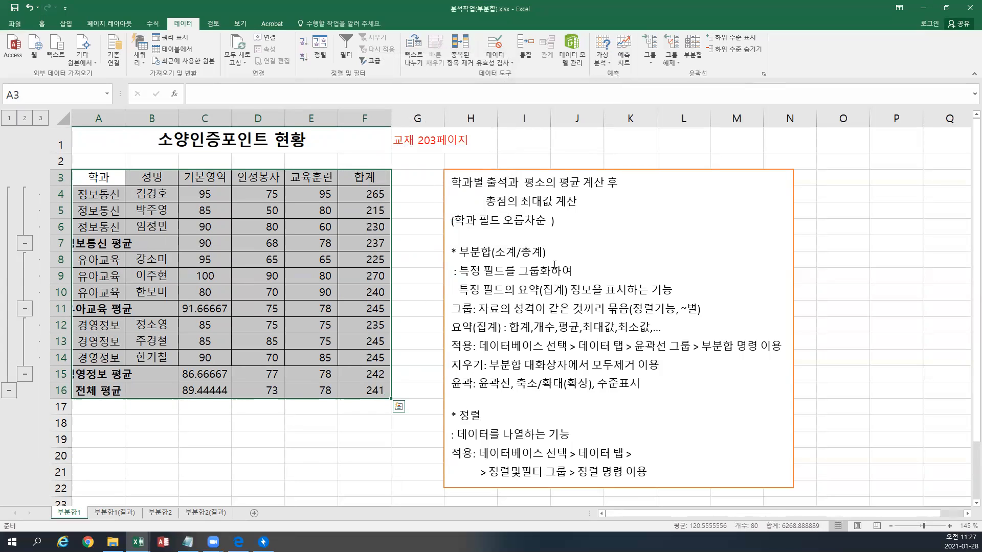
Step: Add a second subtotal level by 학과 with the 합계 function, turning off 새로운 값으로 대치 to keep the 평균 rows
{"action": "left_click", "coordinate": [693, 50]}
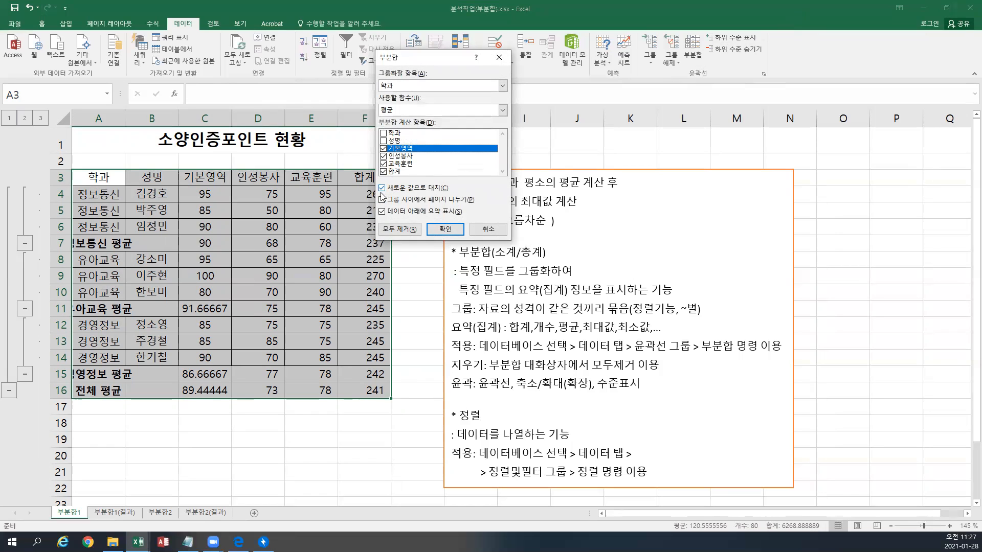
{"action": "left_click", "coordinate": [405, 111]}
{"action": "left_click", "coordinate": [401, 118]}
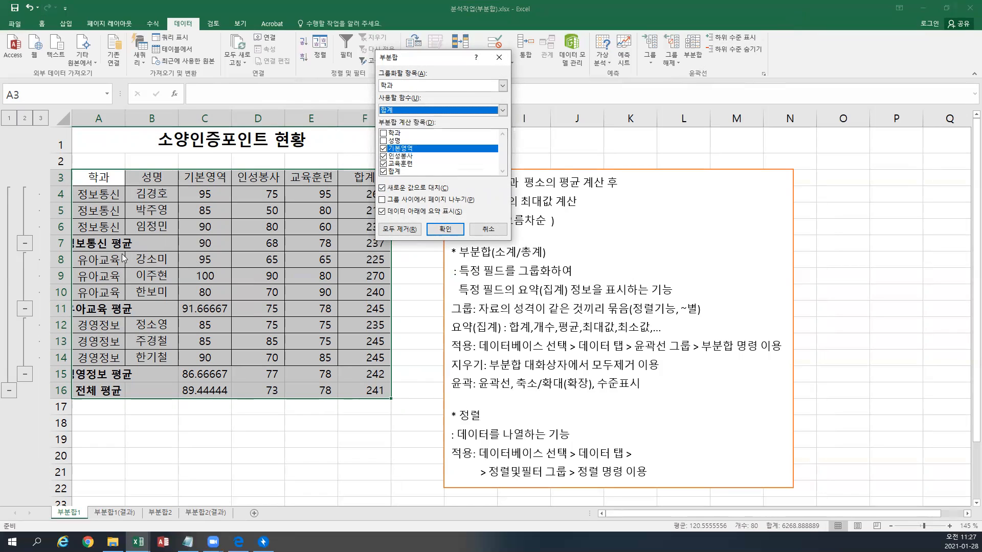
{"action": "left_click", "coordinate": [387, 189]}
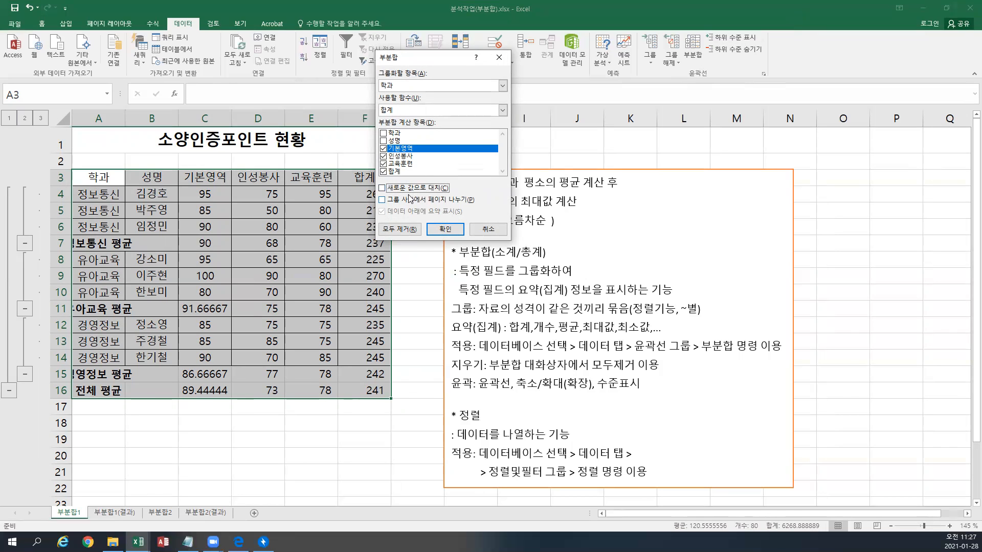
{"action": "left_click", "coordinate": [445, 229]}
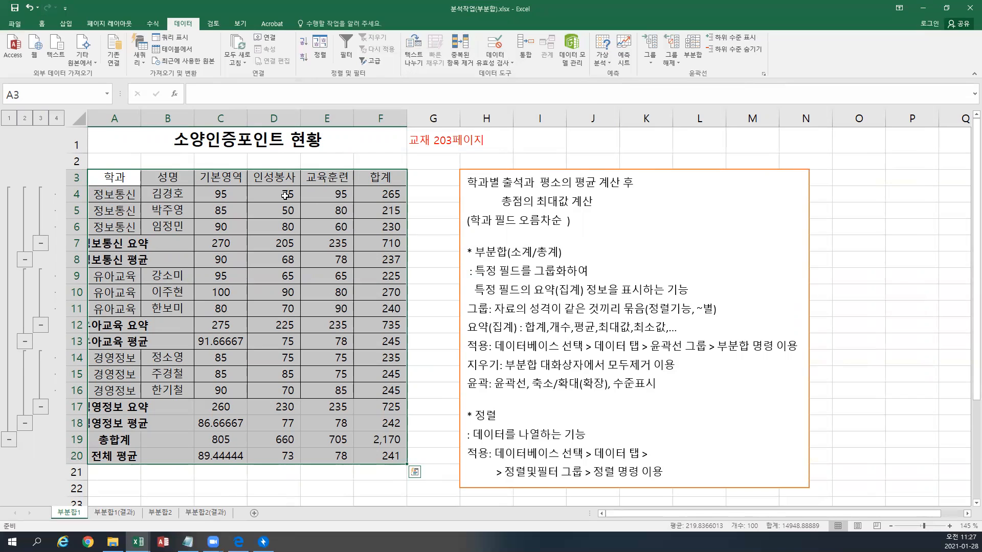
Step: Clear both the 합계 and 평균 subtotal levels from the table
{"action": "left_click", "coordinate": [695, 62]}
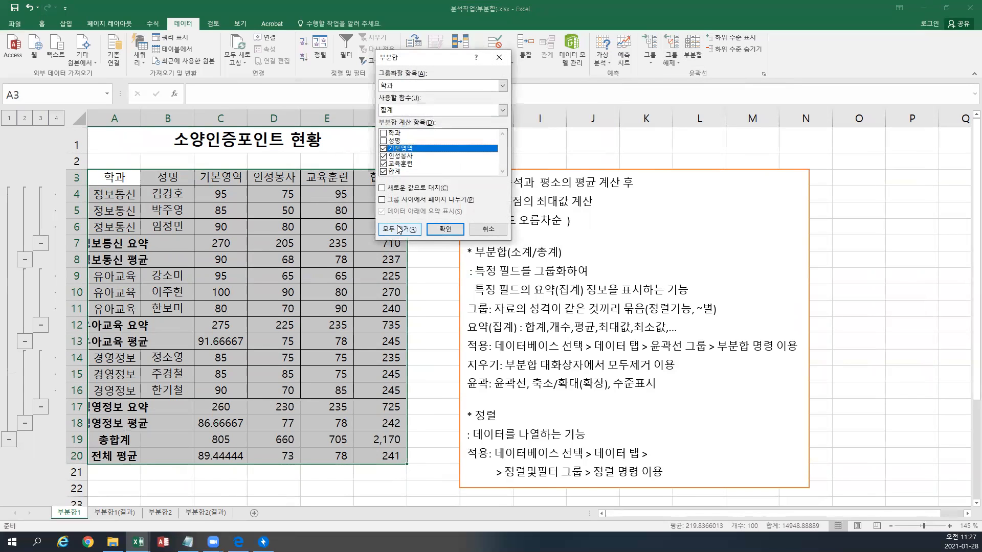
{"action": "left_click", "coordinate": [397, 226]}
{"action": "left_click", "coordinate": [251, 225]}
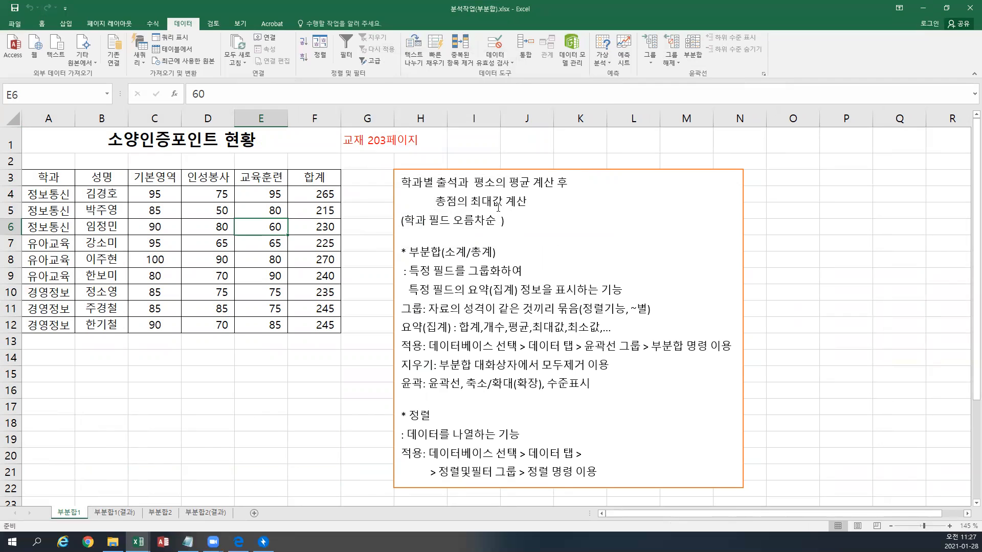
Step: Replace 출석과 평소 with 합계 in the first line of the notes text box
{"action": "left_click_drag", "start_coordinate": [433, 182], "coordinate": [400, 181]}
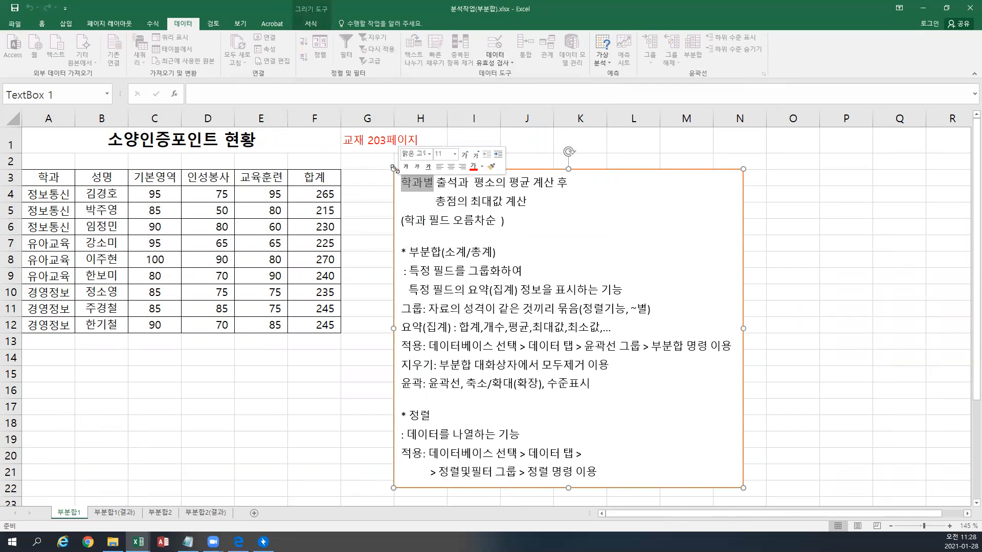
{"action": "left_click", "coordinate": [456, 182]}
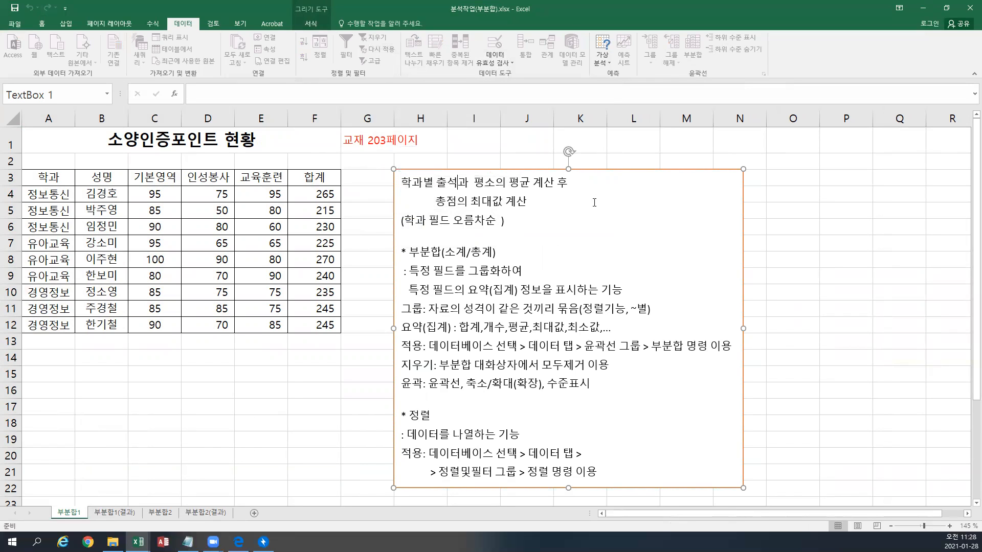
{"action": "key", "text": "shift+Right"}
{"action": "key", "text": "shift+Right"}
{"action": "key", "text": "shift+Right"}
{"action": "key", "text": "shift+Right"}
{"action": "key", "text": "shift+Right"}
{"action": "key", "text": "shift+Right"}
{"action": "key", "text": "shift+Right"}
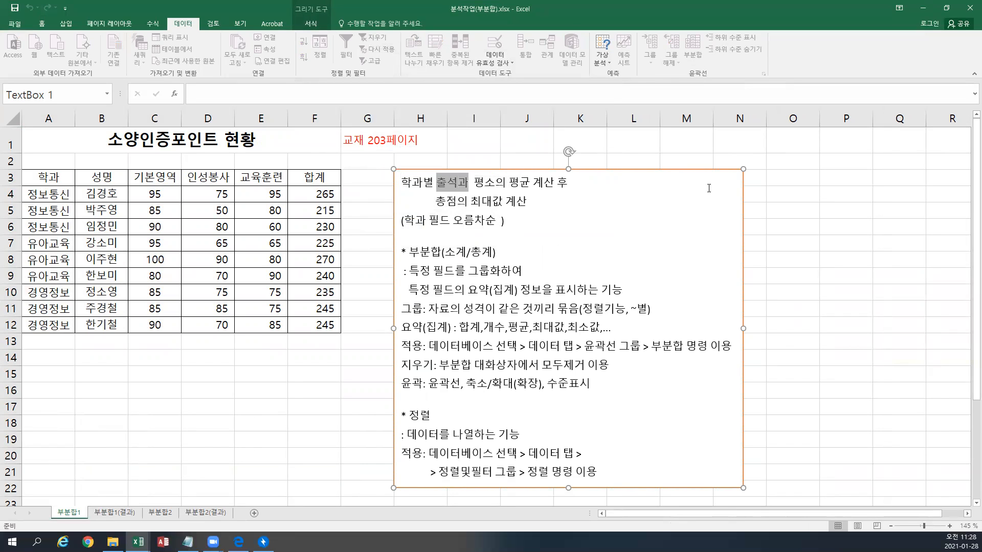
{"action": "type", "text": "ㅎ합계"}
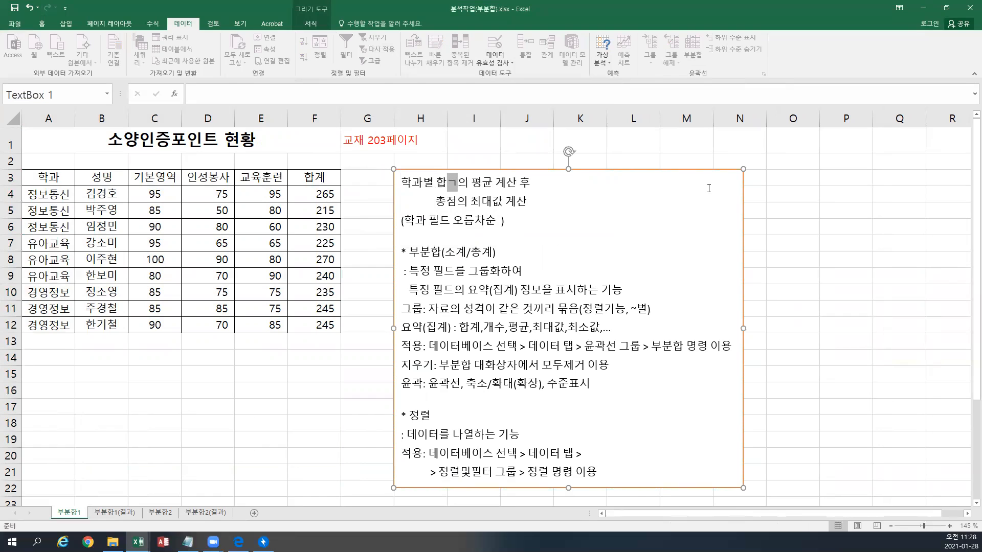
Step: Replace 평균 with 최소값 so the notes' first line reads 학과별 합계의 최소값 계산 후
{"action": "key", "text": "Right"}
{"action": "key", "text": "Right"}
{"action": "key", "text": "shift+Right"}
{"action": "key", "text": "shift+Right"}
{"action": "type", "text": "최소값"}
{"action": "key", "text": "Right"}
{"action": "key", "text": "Right"}
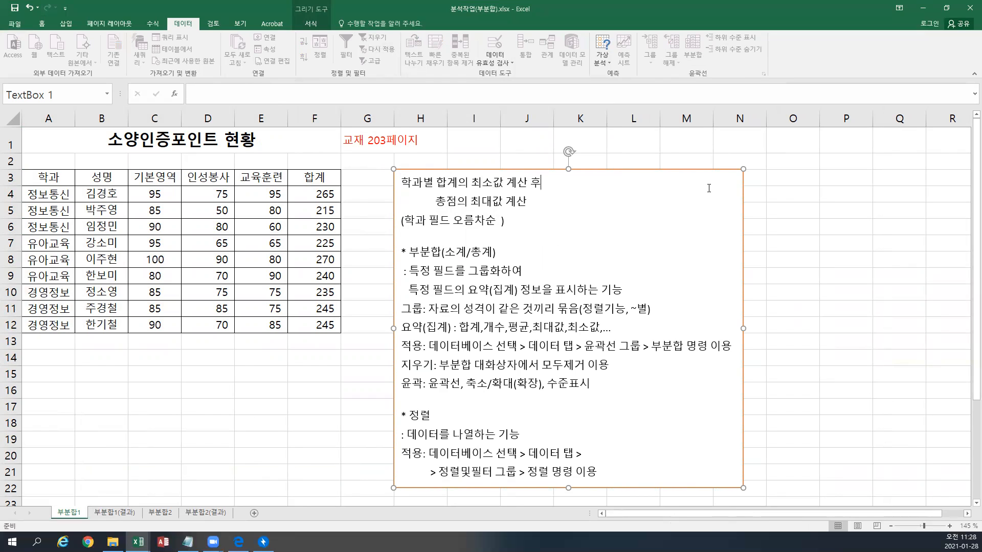
Step: Replace 후 with >> in the notes' first line and join the 총점의 최대값 계산 line onto it without the extra spaces
{"action": "key", "text": "BackSpace"}
{"action": "key", "text": "Delete"}
{"action": "key", "text": "Delete"}
{"action": "key", "text": "Delete"}
{"action": "key", "text": "Delete"}
{"action": "key", "text": "Delete"}
{"action": "key", "text": "Delete"}
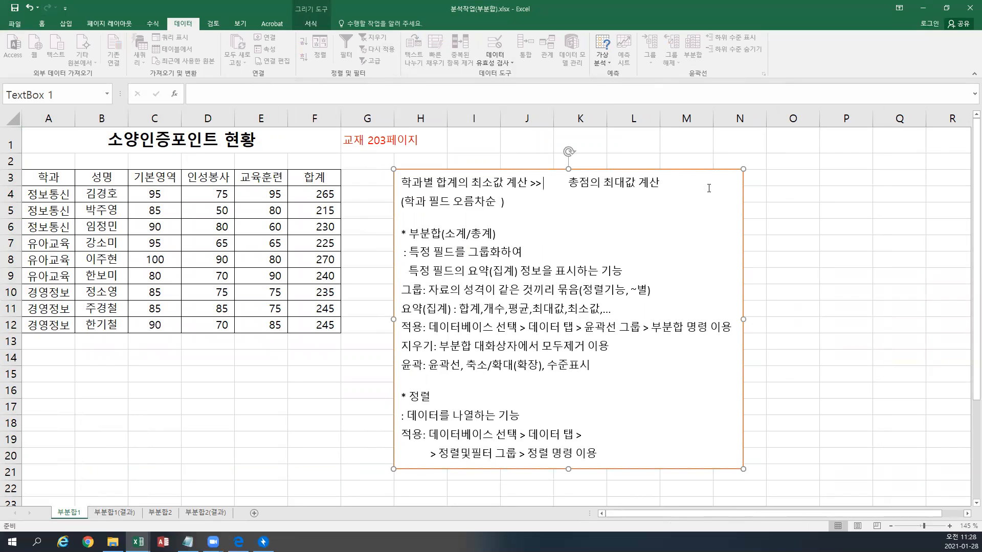
{"action": "key", "text": "Delete"}
{"action": "key", "text": "Delete"}
{"action": "key", "text": "Delete"}
{"action": "key", "text": "Delete"}
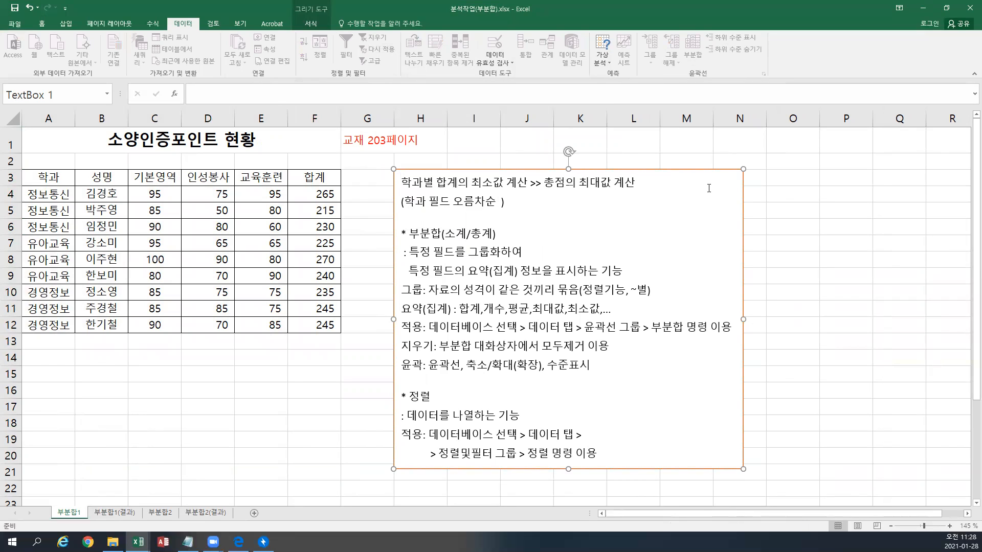
Step: Replace 총점의 최대값 in the notes' first line with 기본영역, 인성봉사, 교육훈련의 평균
{"action": "key", "text": "shift+Right"}
{"action": "key", "text": "shift+Right"}
{"action": "key", "text": "shift+Right"}
{"action": "key", "text": "shift+Left"}
{"action": "key", "text": "shift+Left"}
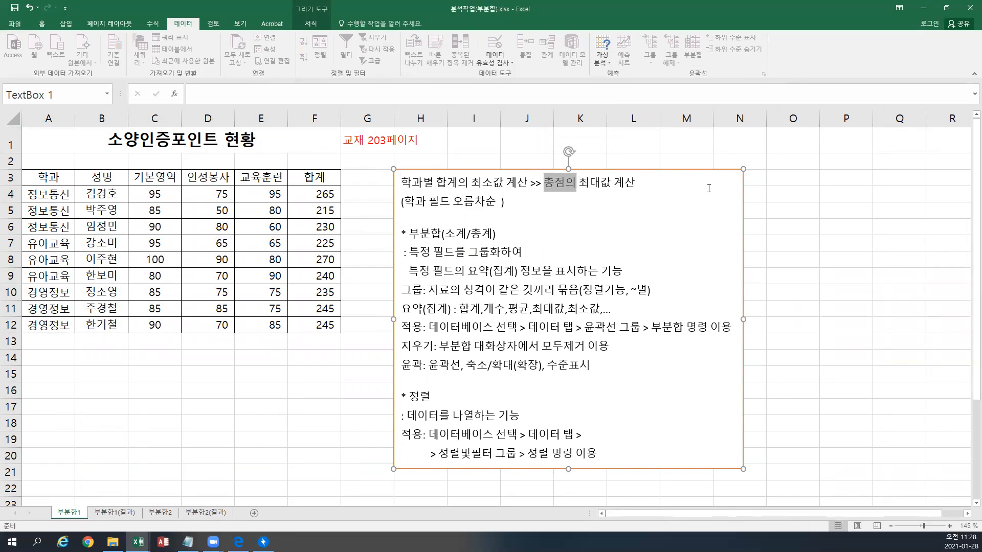
{"action": "type", "text": "기본영역"}
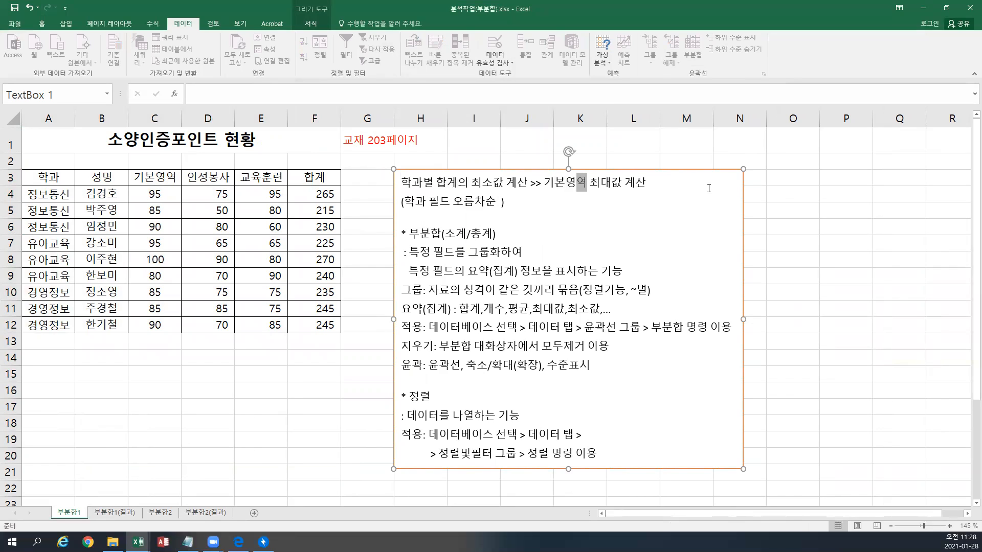
{"action": "type", "text": ", 인ㅅ"}
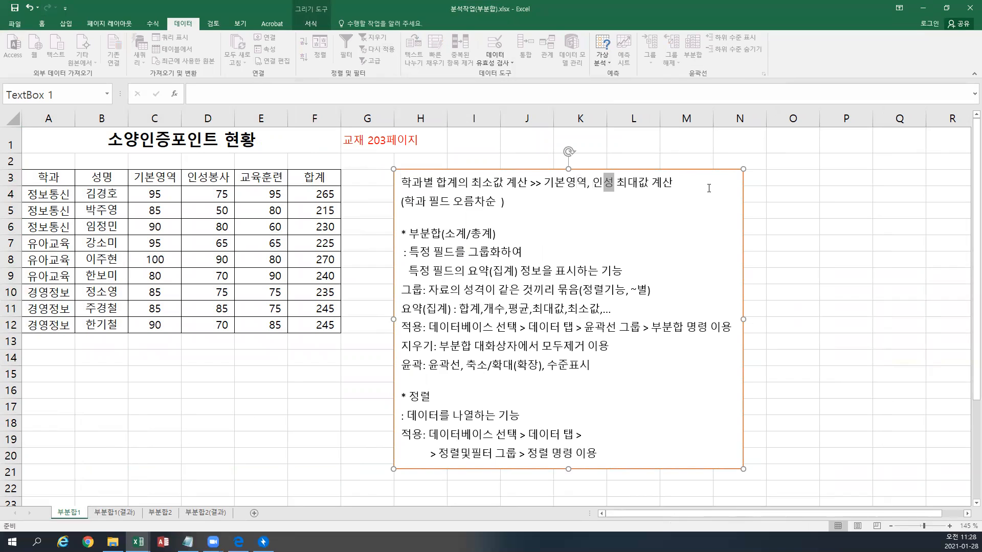
{"action": "type", "text": "봉ㅅ, 교육훈ㄹ"}
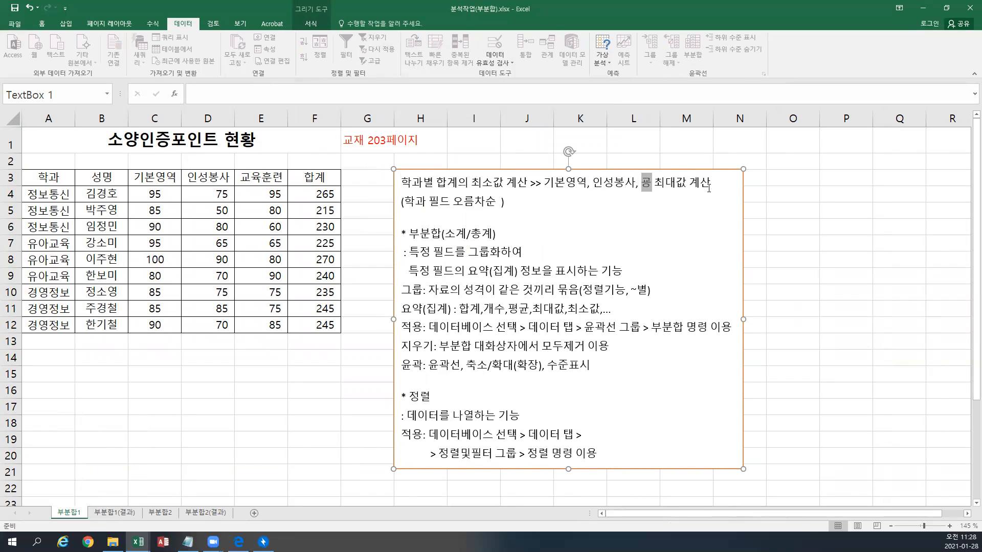
{"action": "type", "text": "의 평균"}
{"action": "key", "text": "Delete"}
{"action": "key", "text": "Delete"}
{"action": "key", "text": "Delete"}
{"action": "key", "text": "Delete"}
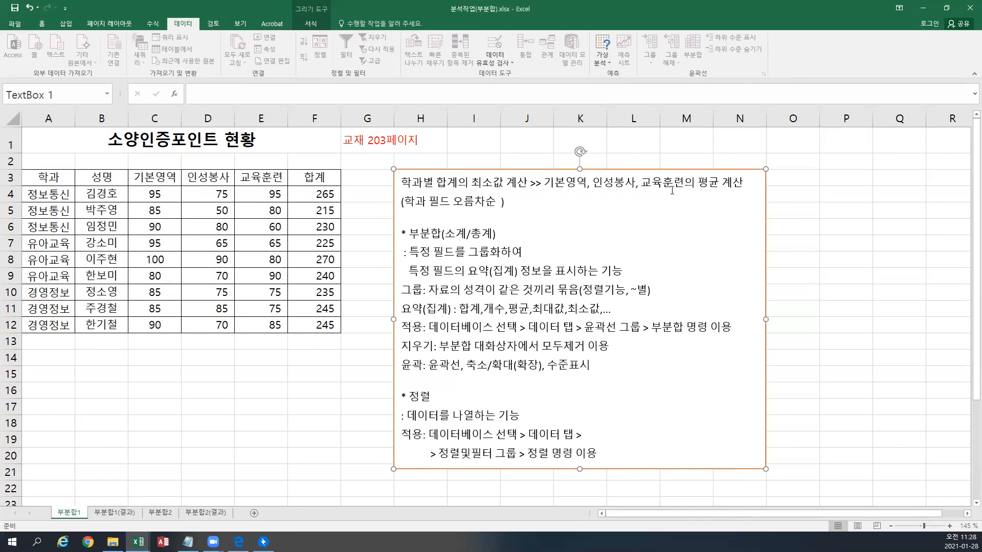
Step: Delete the parenthesised sort note and add 학과 필드 오름차순 정렬 as a new first line of the text box
{"action": "left_click_drag", "start_coordinate": [507, 202], "coordinate": [320, 191]}
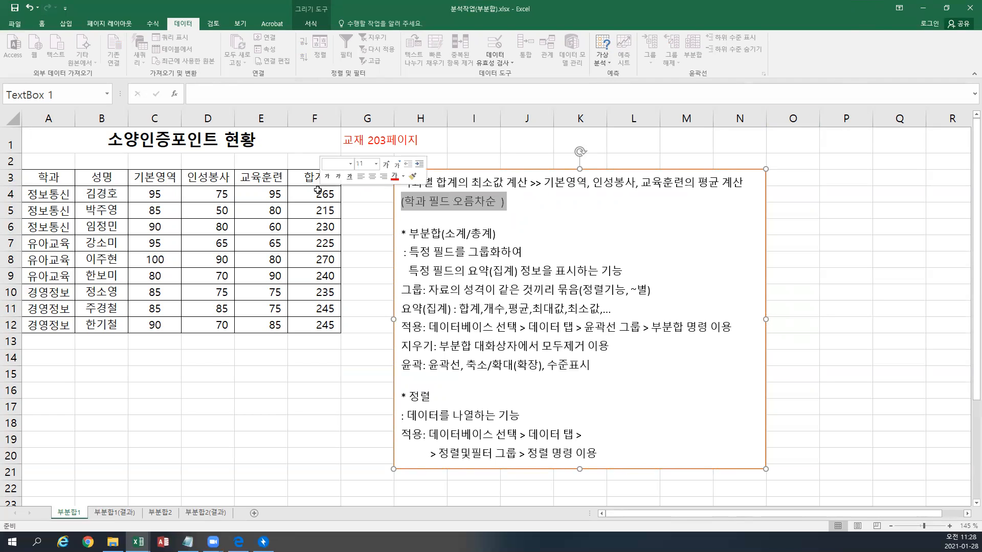
{"action": "key", "text": "Delete"}
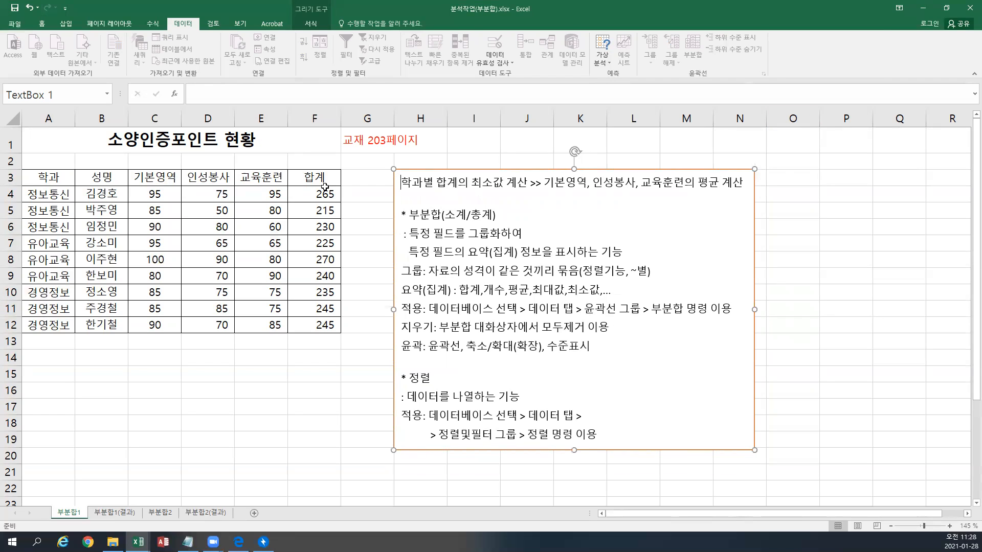
{"action": "key", "text": "Return"}
{"action": "key", "text": "Up"}
{"action": "type", "text": "학과 필드"}
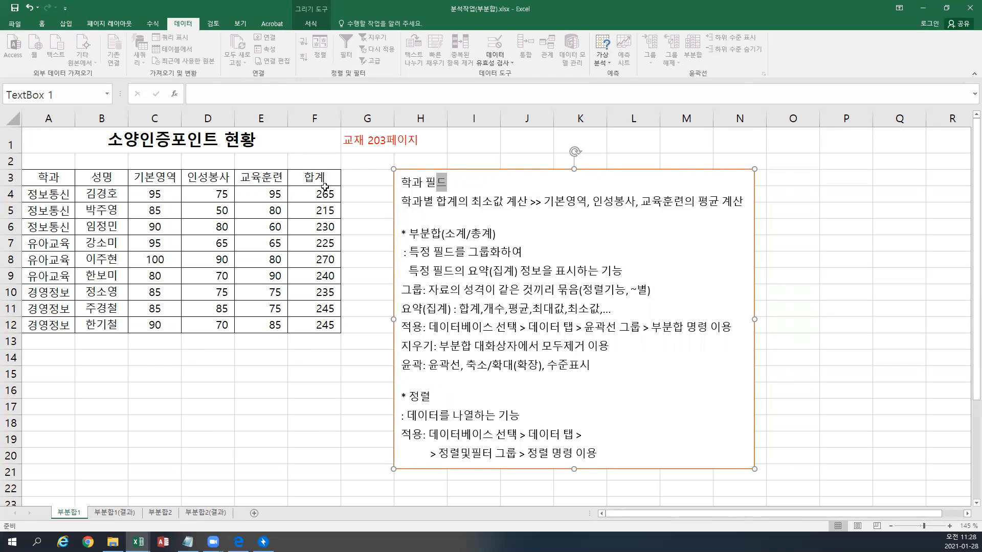
{"action": "type", "text": " 오름차순 정ㄹ"}
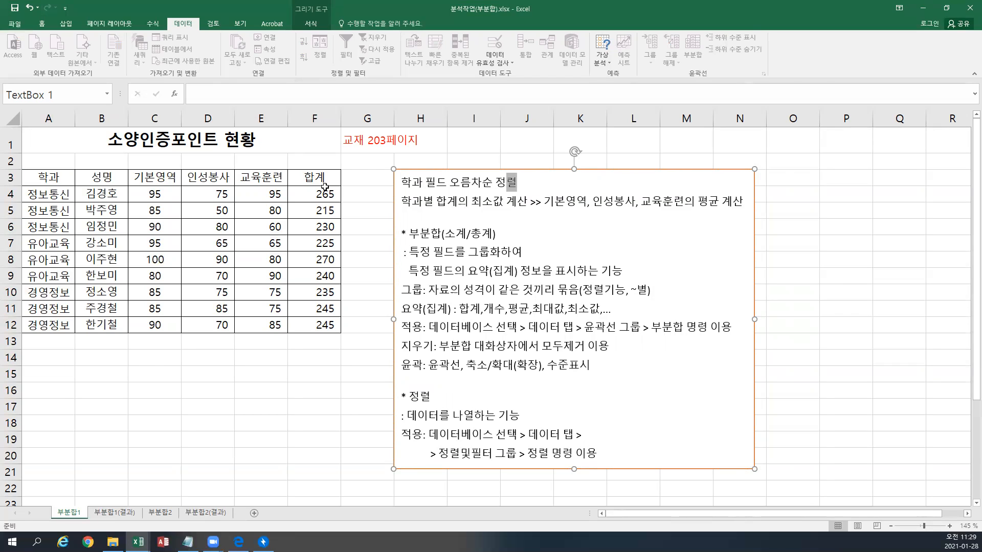
Step: Sort the table A3:F12 by the values of 학과 in 오름차순 order
{"action": "left_click_drag", "start_coordinate": [42, 174], "coordinate": [308, 322]}
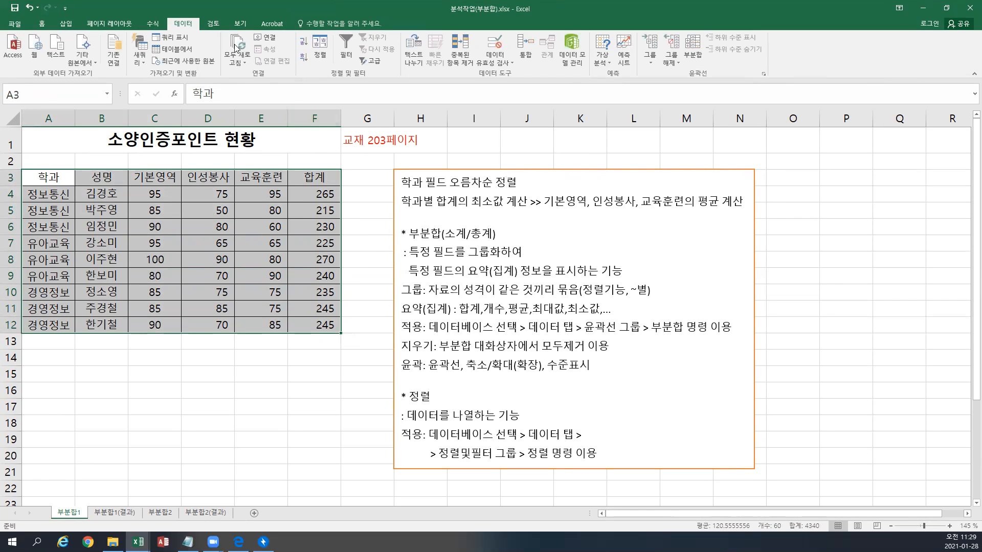
{"action": "left_click", "coordinate": [321, 57]}
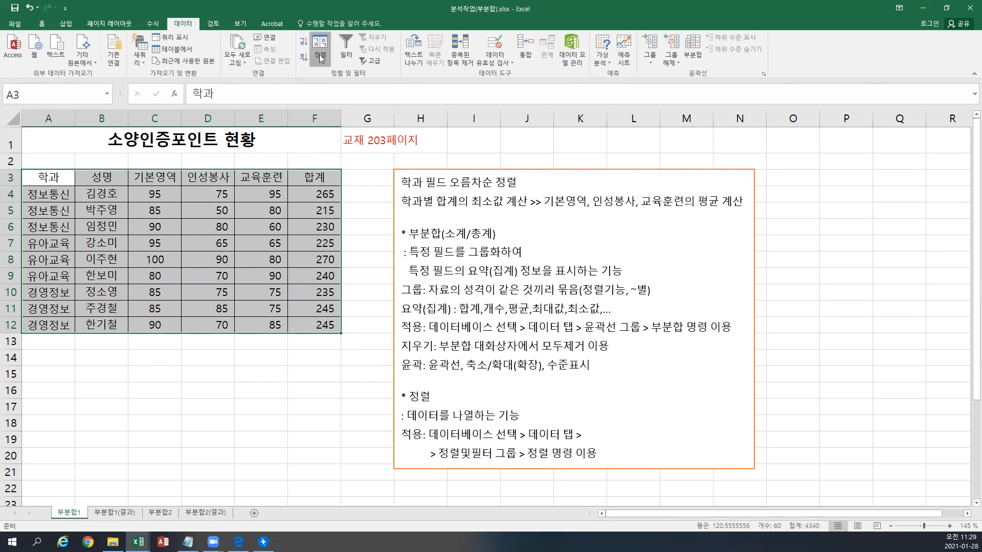
{"action": "left_click_drag", "start_coordinate": [324, 92], "coordinate": [368, 231]}
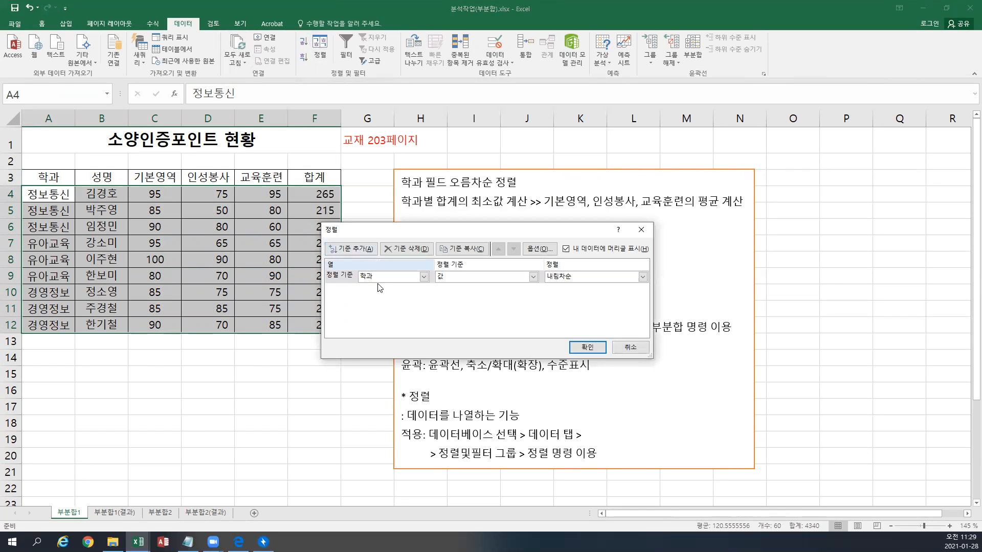
{"action": "left_click", "coordinate": [378, 277]}
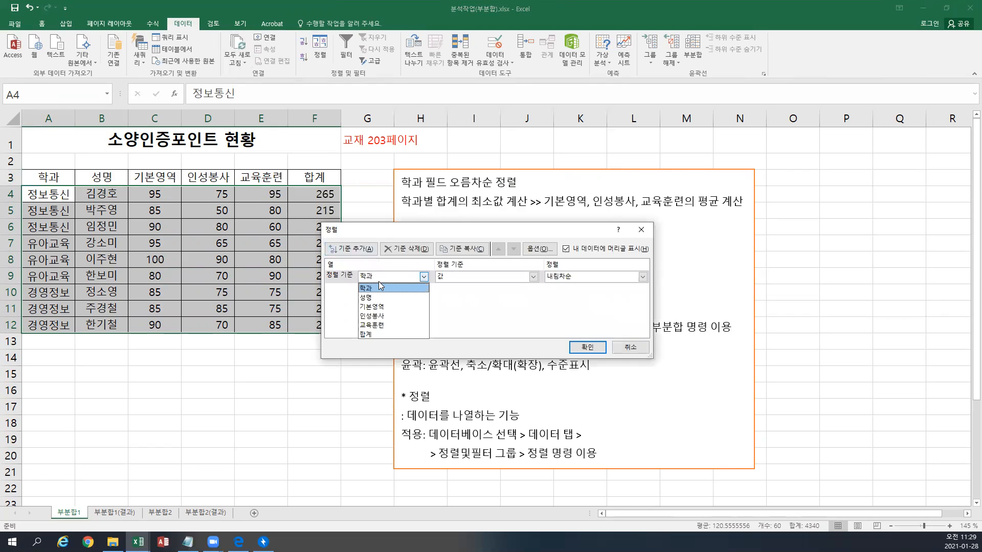
{"action": "left_click", "coordinate": [378, 282]}
{"action": "left_click", "coordinate": [568, 278]}
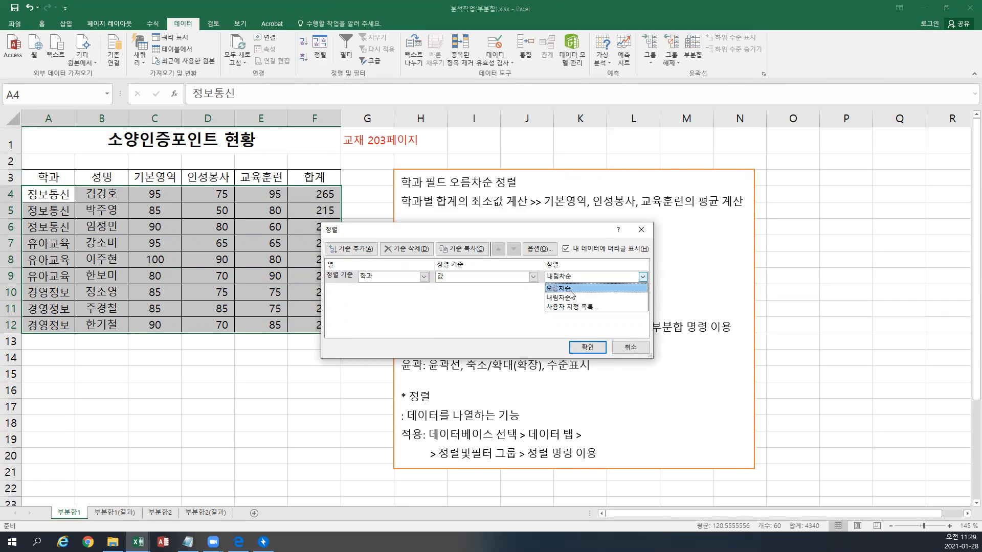
{"action": "left_click", "coordinate": [570, 290]}
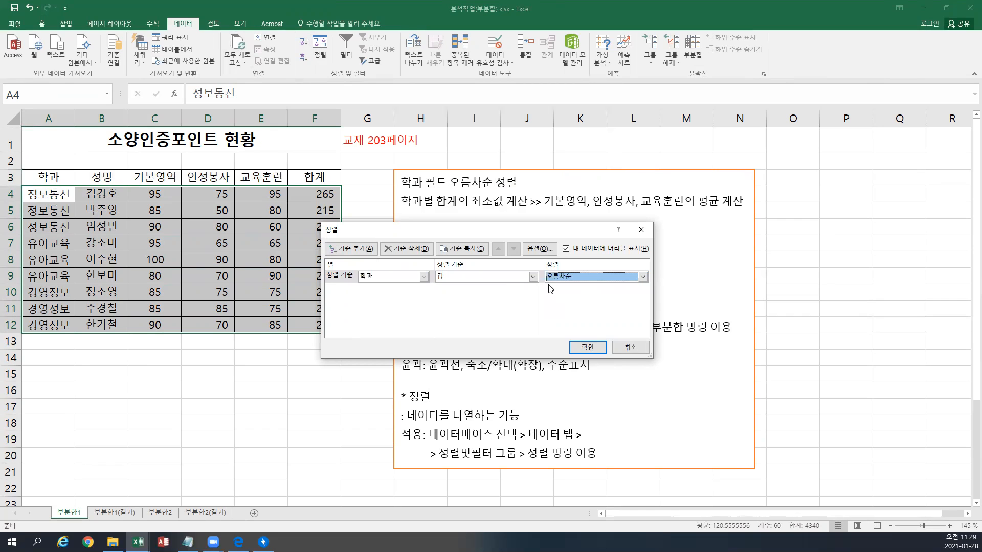
{"action": "left_click", "coordinate": [578, 348]}
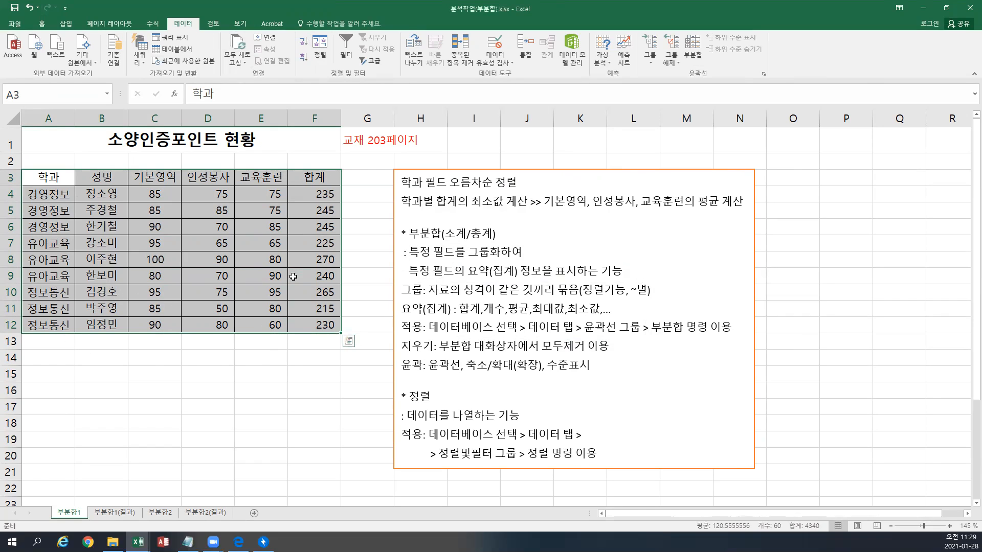
Step: Add a subtotal grouped by 학과 with the 최소값 function on 합계 only, turning on 새로운 값으로 대치
{"action": "left_click", "coordinate": [690, 59]}
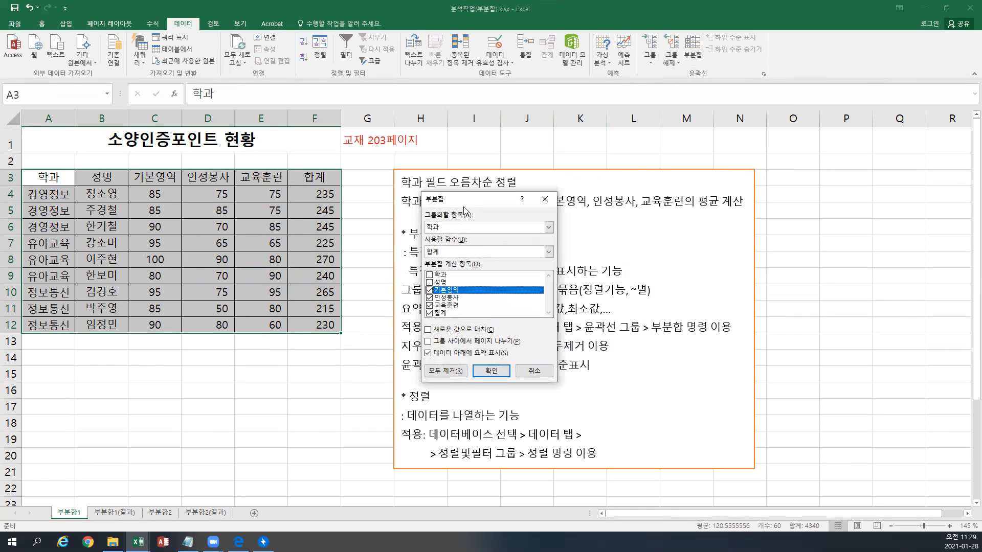
{"action": "left_click_drag", "start_coordinate": [464, 205], "coordinate": [538, 237]}
{"action": "left_click", "coordinate": [515, 262]}
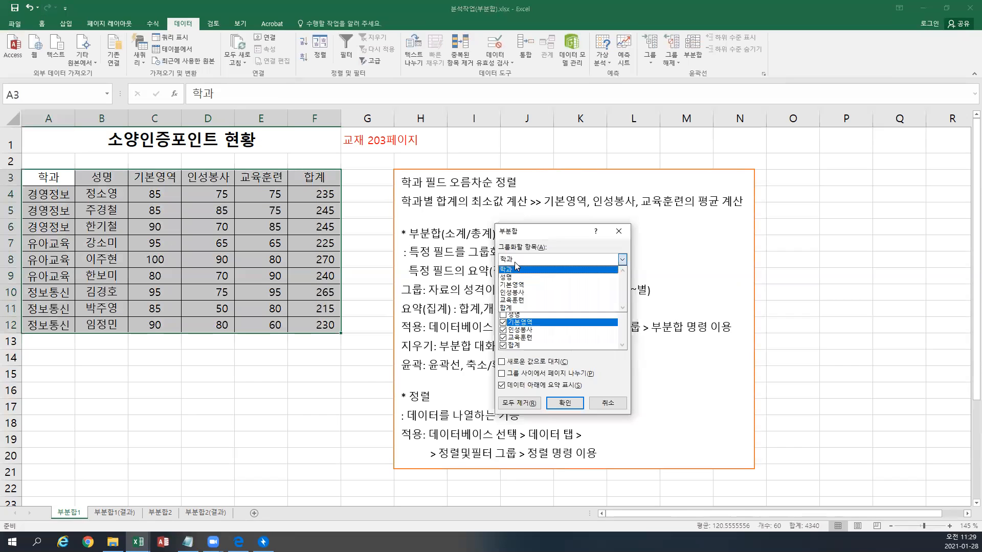
{"action": "left_click", "coordinate": [515, 262]}
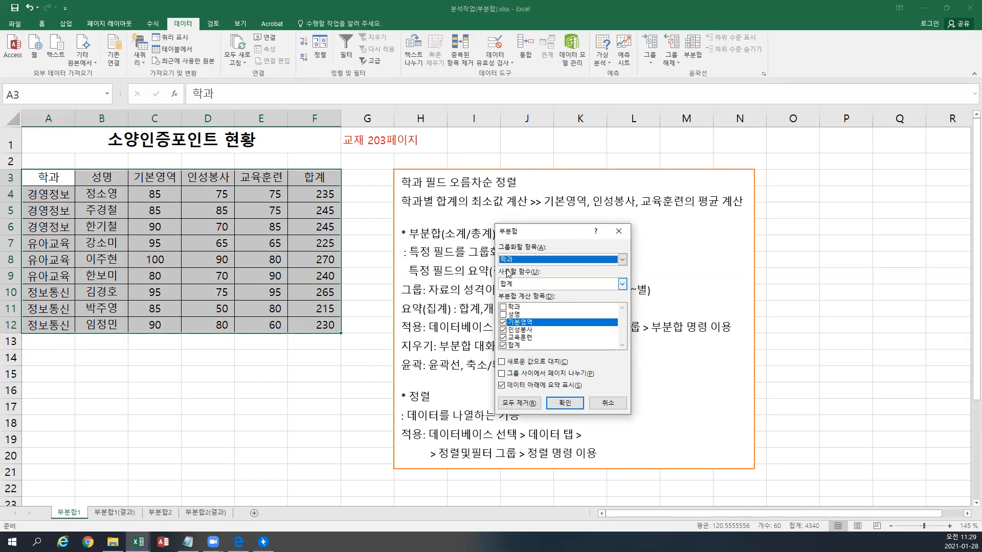
{"action": "left_click", "coordinate": [511, 284]}
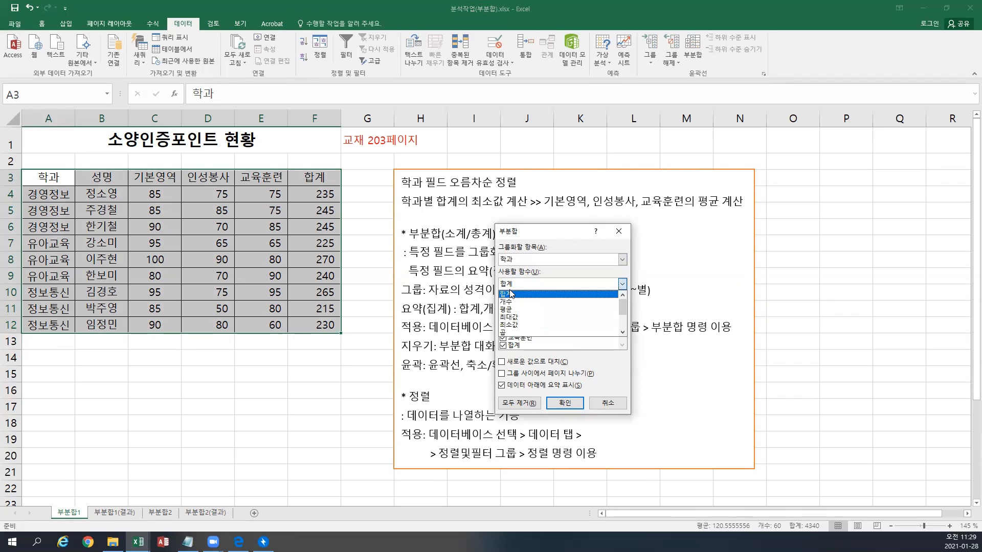
{"action": "left_click", "coordinate": [510, 325]}
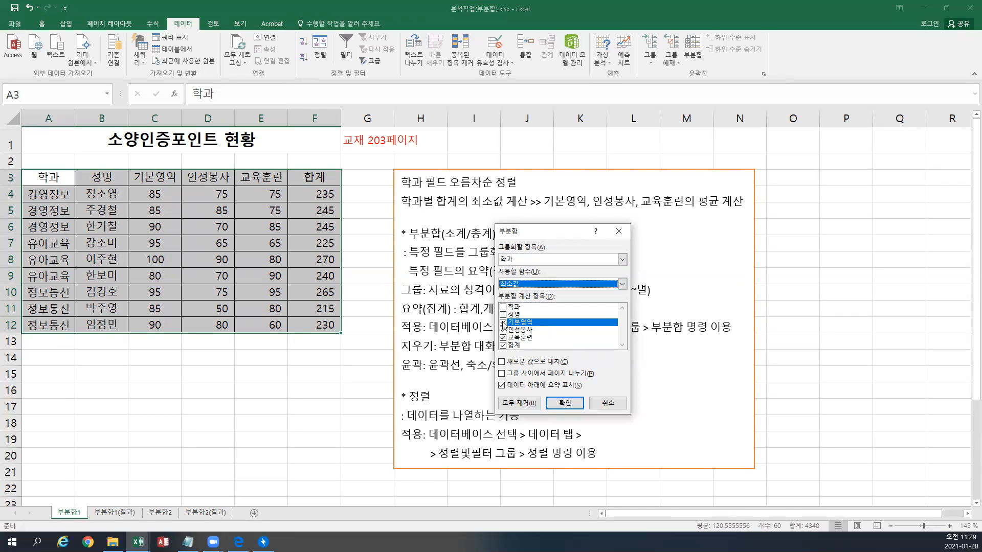
{"action": "left_click", "coordinate": [503, 322]}
{"action": "left_click", "coordinate": [503, 330]}
{"action": "left_click", "coordinate": [502, 338]}
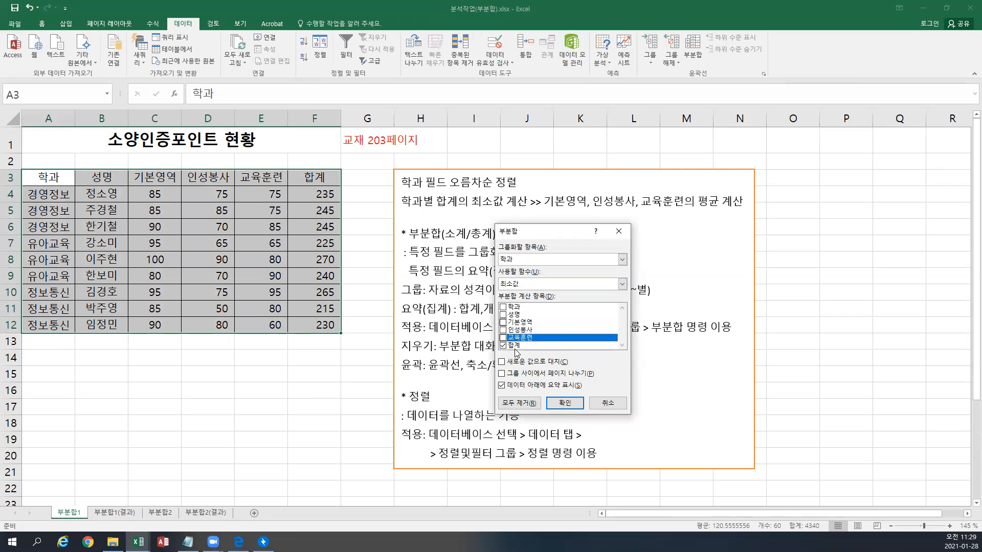
{"action": "left_click", "coordinate": [501, 362]}
{"action": "left_click", "coordinate": [560, 403]}
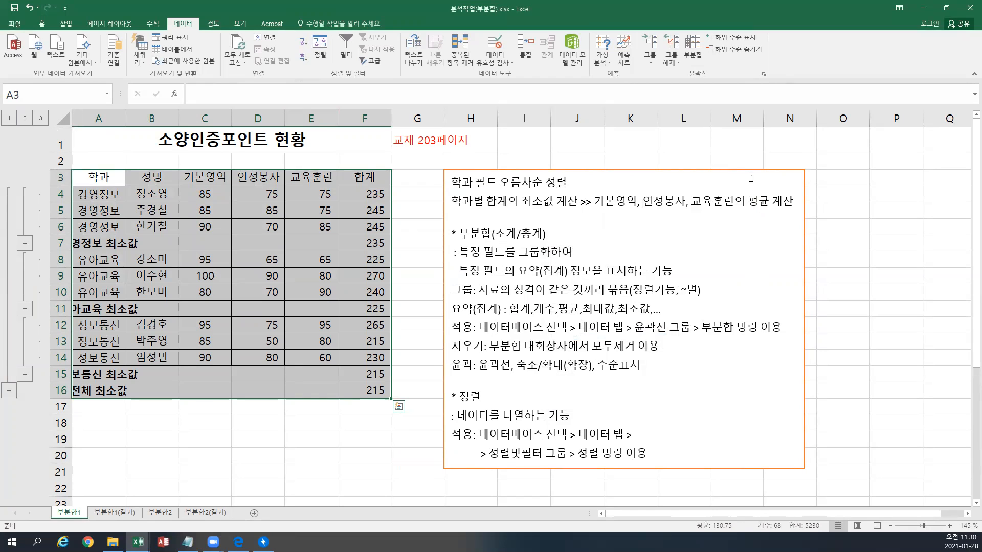
Step: Add a nested subtotal by 학과 with the 평균 function on 기본영역, 인성봉사 and 교육훈련 only, turning off 새로운 값으로 대치
{"action": "left_click", "coordinate": [693, 54]}
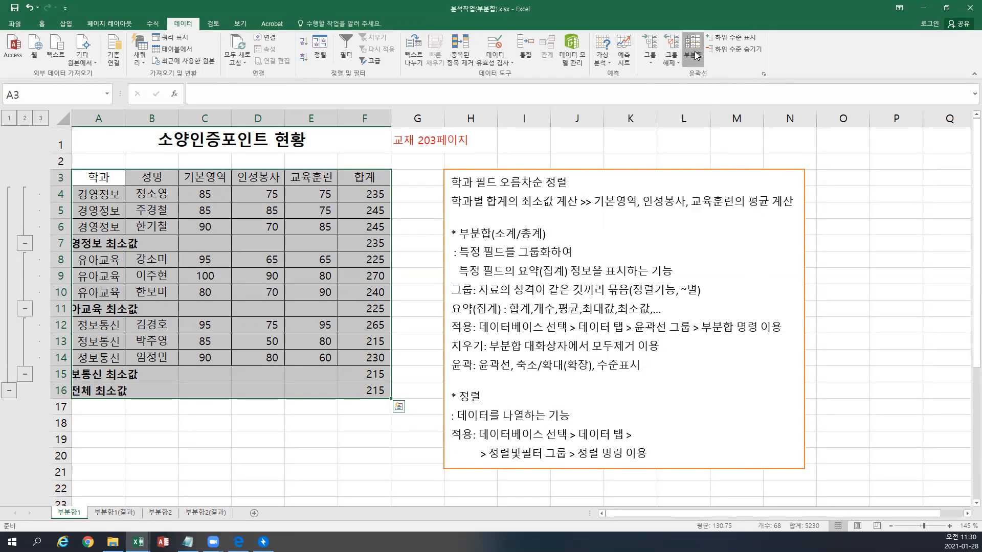
{"action": "left_click", "coordinate": [522, 258]}
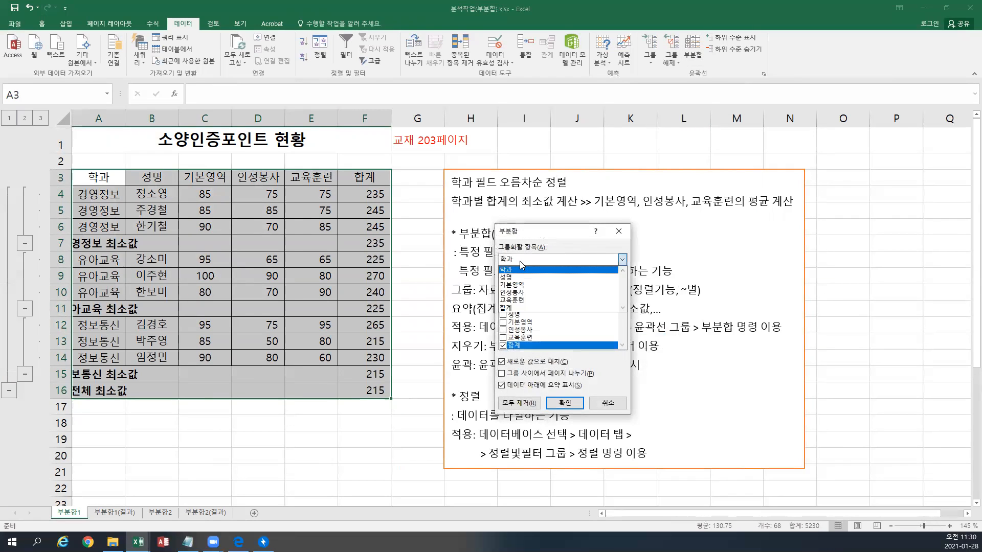
{"action": "left_click", "coordinate": [521, 257]}
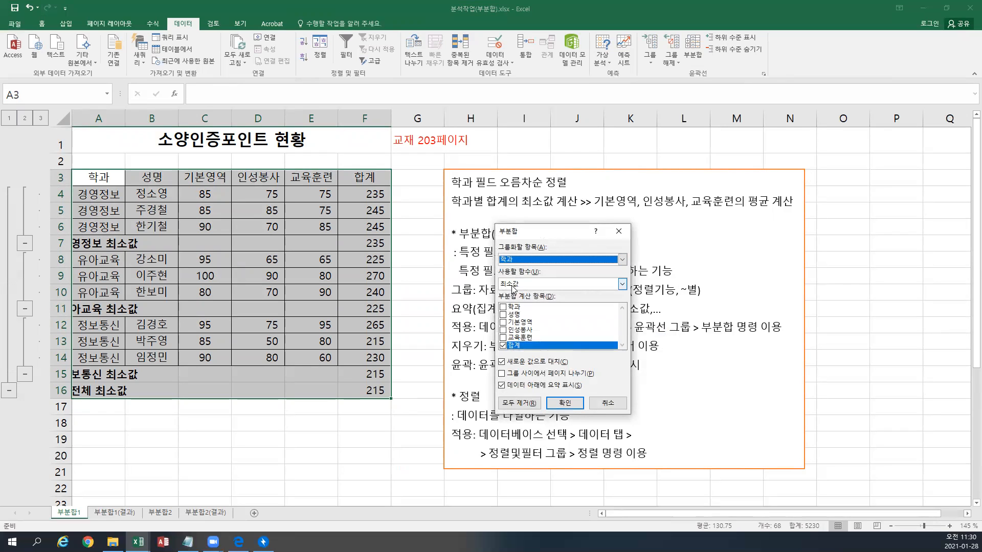
{"action": "left_click", "coordinate": [513, 284]}
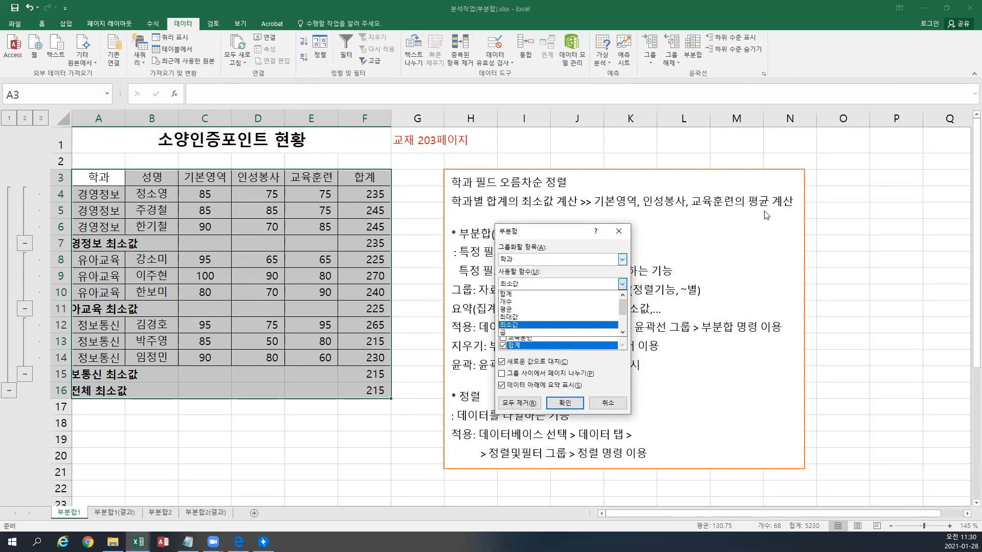
{"action": "left_click", "coordinate": [530, 311]}
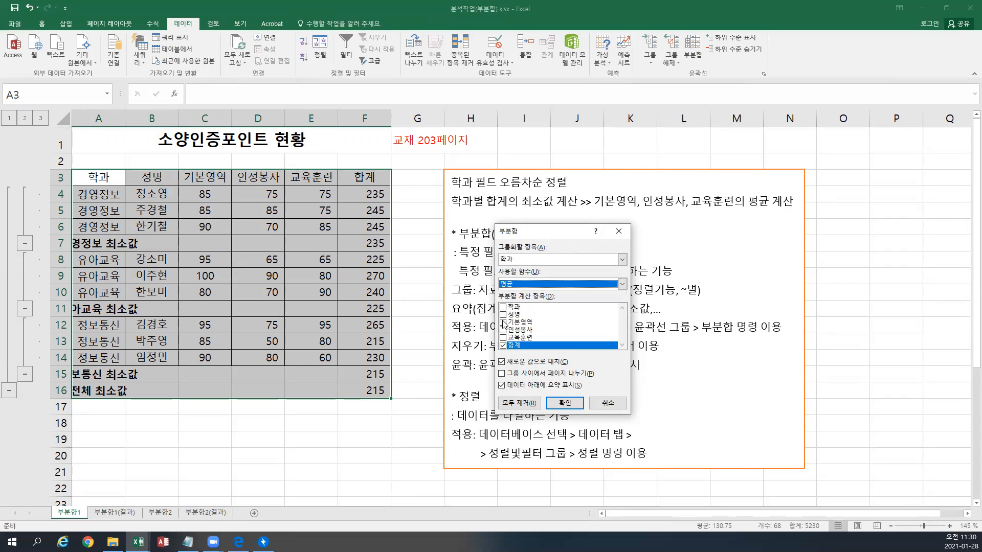
{"action": "left_click", "coordinate": [504, 323]}
{"action": "left_click", "coordinate": [504, 330]}
{"action": "left_click", "coordinate": [505, 338]}
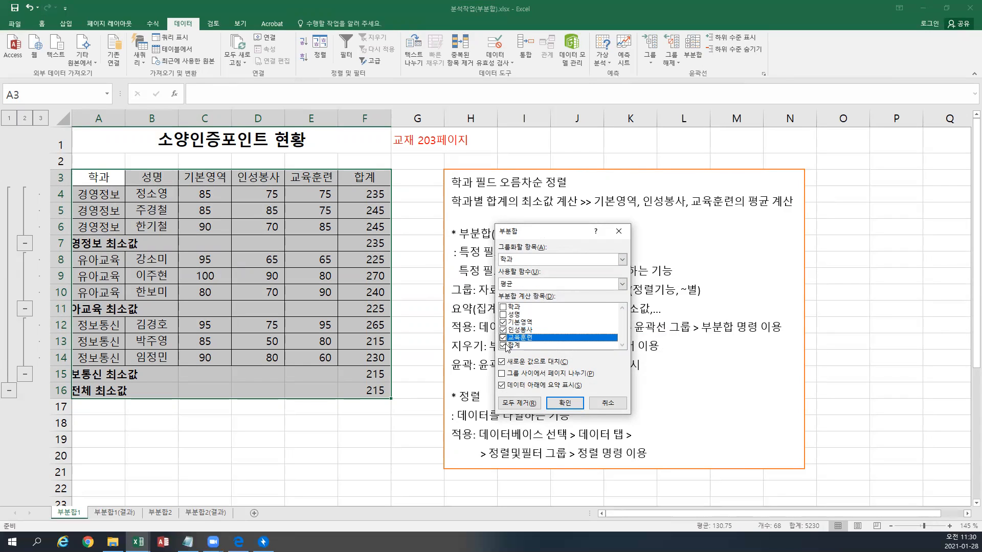
{"action": "left_click", "coordinate": [504, 346]}
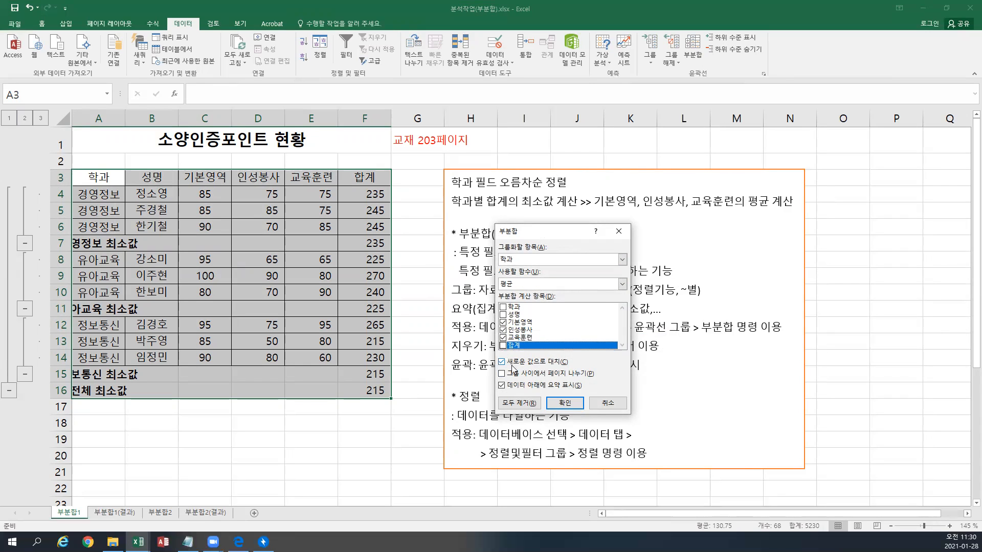
{"action": "left_click", "coordinate": [502, 364]}
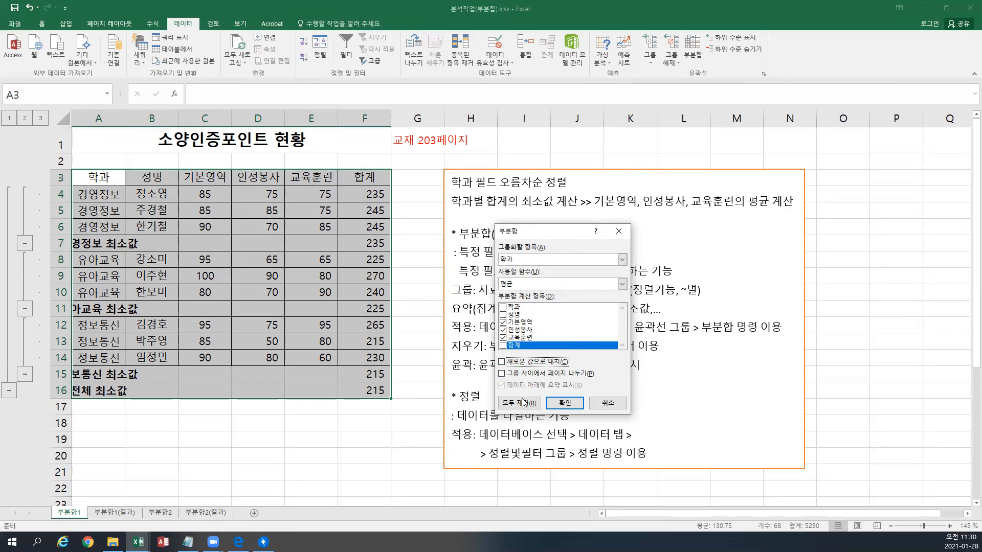
{"action": "left_click", "coordinate": [562, 405]}
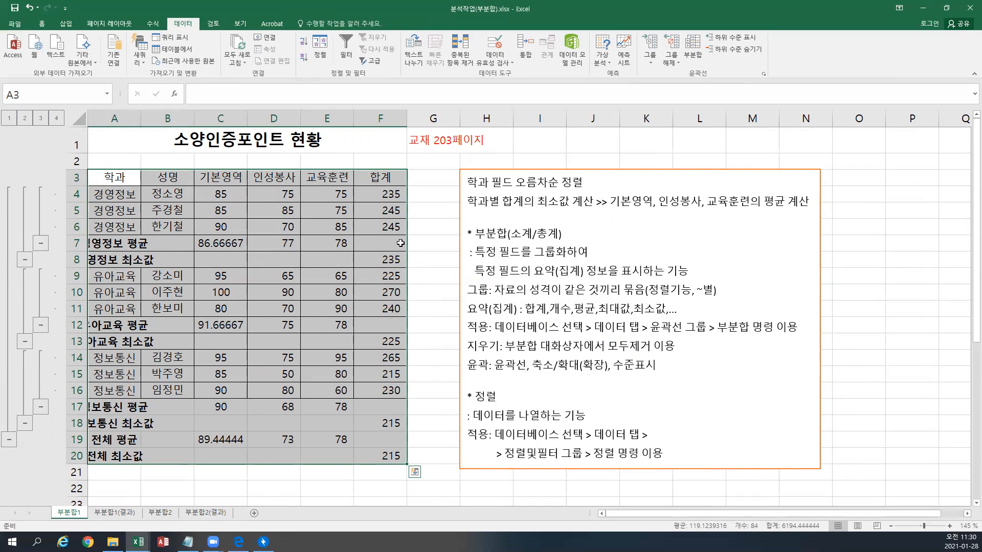
{"action": "left_click", "coordinate": [211, 243]}
{"action": "left_click", "coordinate": [225, 326]}
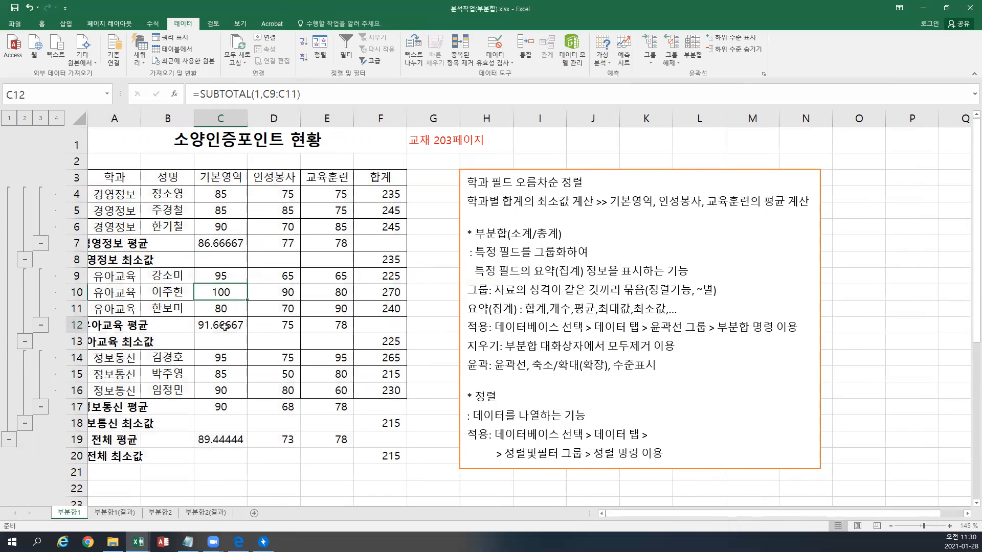
{"action": "left_click", "coordinate": [222, 407]}
{"action": "left_click", "coordinate": [222, 440]}
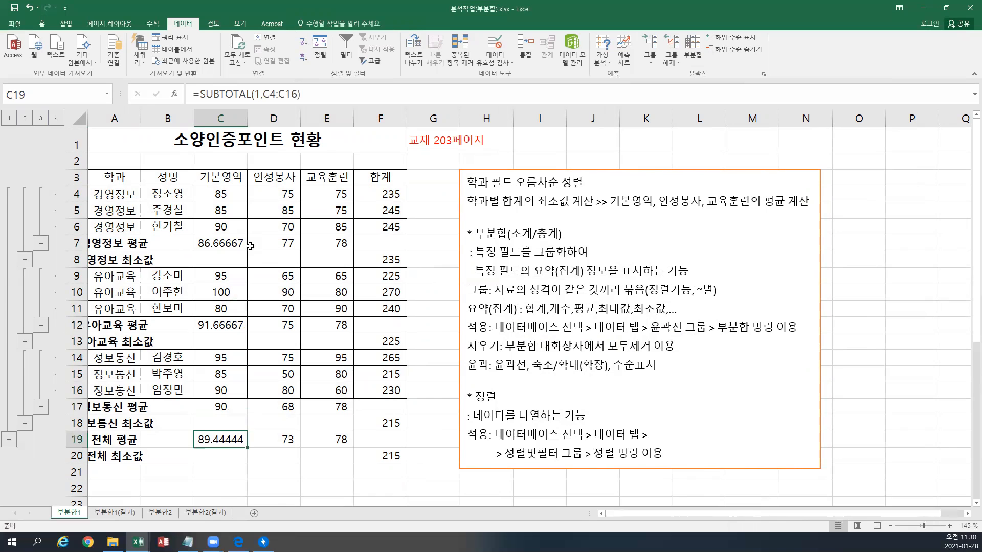
Step: Show the 기본영역 averages in C7, C12, C17 and C19 with one decimal place, and widen column A to fit the subtotal labels
{"action": "left_click", "coordinate": [230, 241]}
{"action": "left_click", "coordinate": [221, 327], "text": "ctrl"}
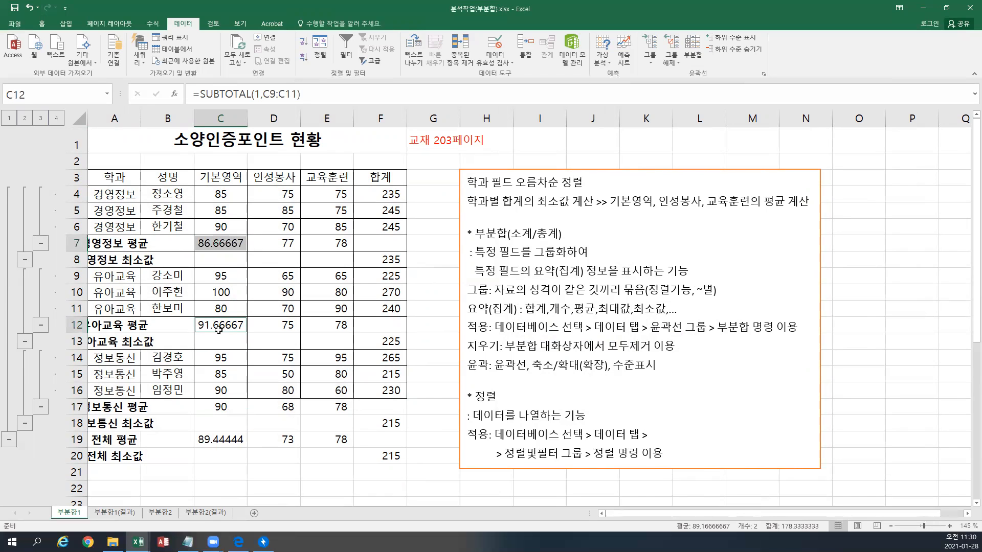
{"action": "left_click", "coordinate": [220, 409], "text": "ctrl"}
{"action": "left_click", "coordinate": [218, 441], "text": "ctrl"}
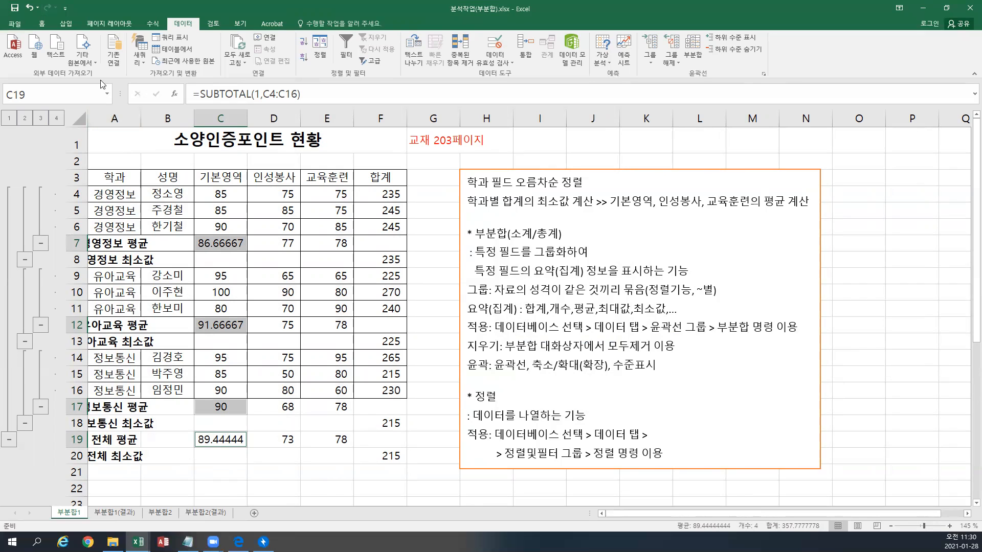
{"action": "left_click", "coordinate": [46, 24]}
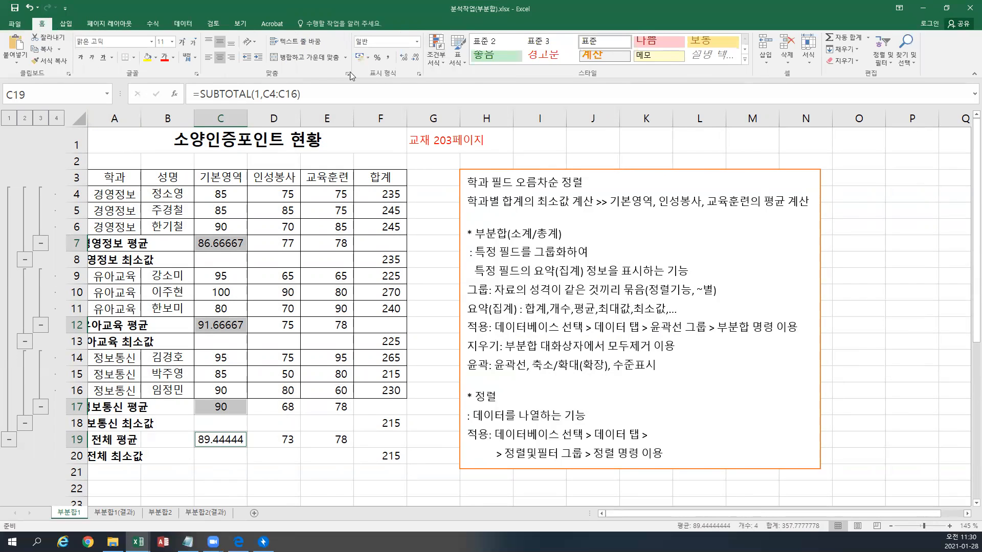
{"action": "left_click", "coordinate": [416, 62]}
{"action": "left_click", "coordinate": [416, 61]}
{"action": "left_click", "coordinate": [415, 61]}
{"action": "left_click", "coordinate": [416, 61]}
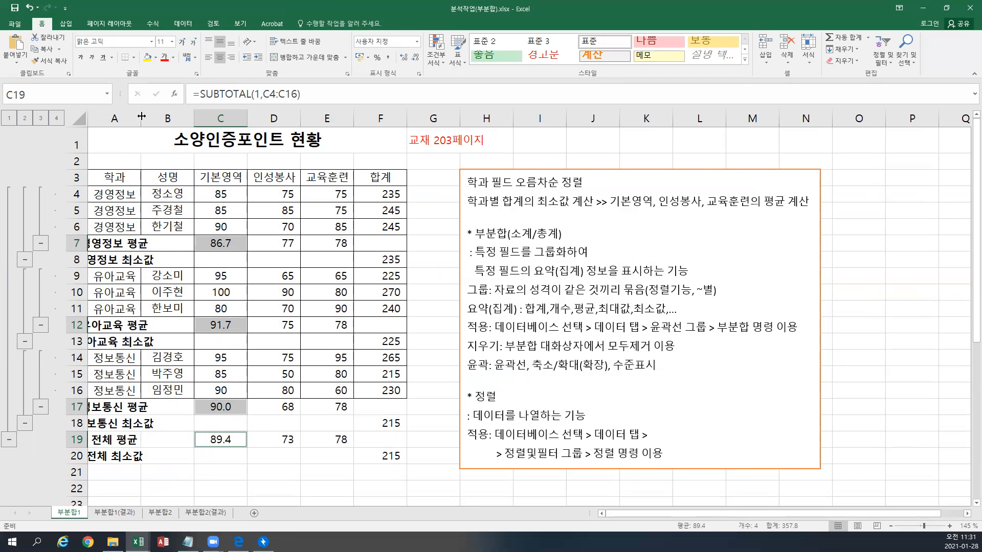
{"action": "left_click_drag", "start_coordinate": [141, 116], "coordinate": [183, 117]}
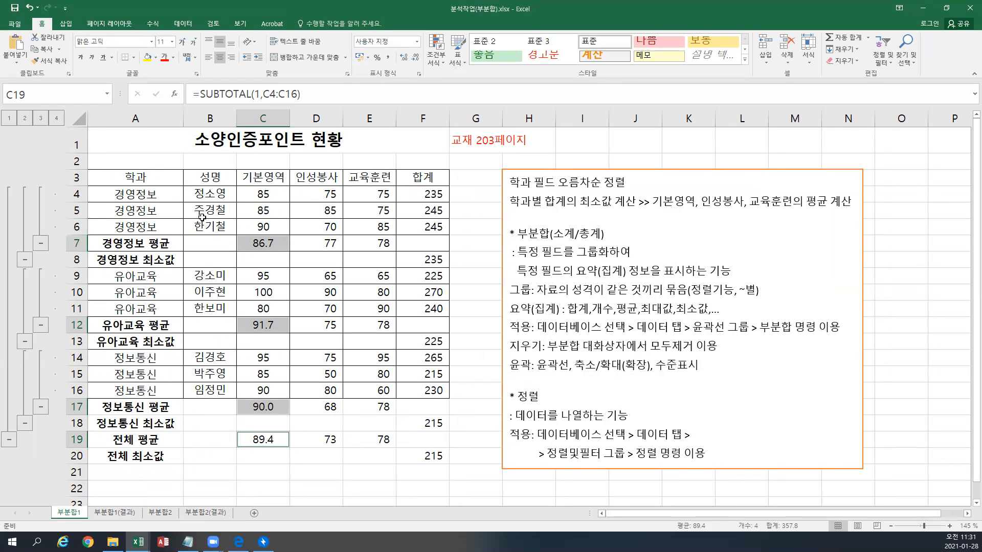
Step: On the 부분합2 sheet, enter 교재 205페이지 in cell G1 and color its text red
{"action": "left_click", "coordinate": [160, 513]}
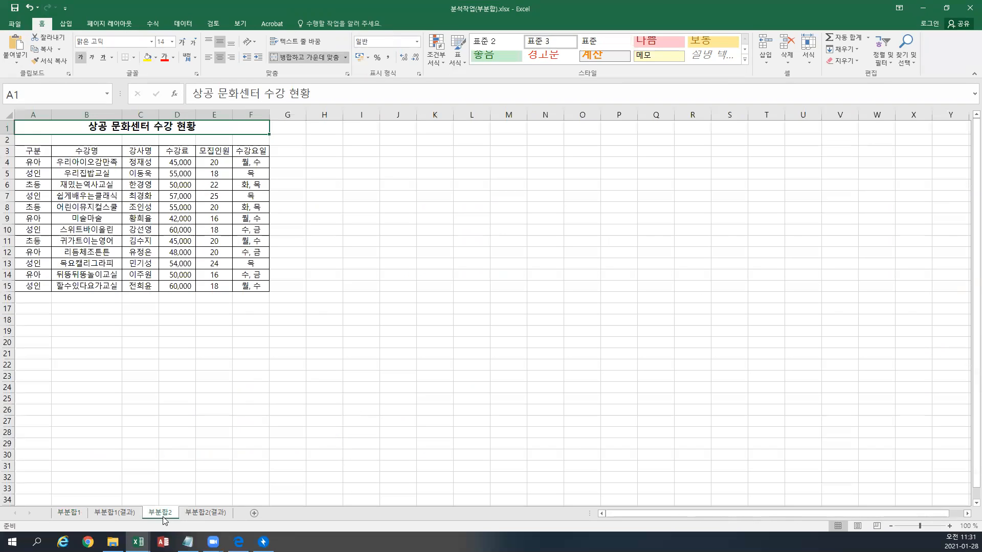
{"action": "left_click", "coordinate": [292, 130]}
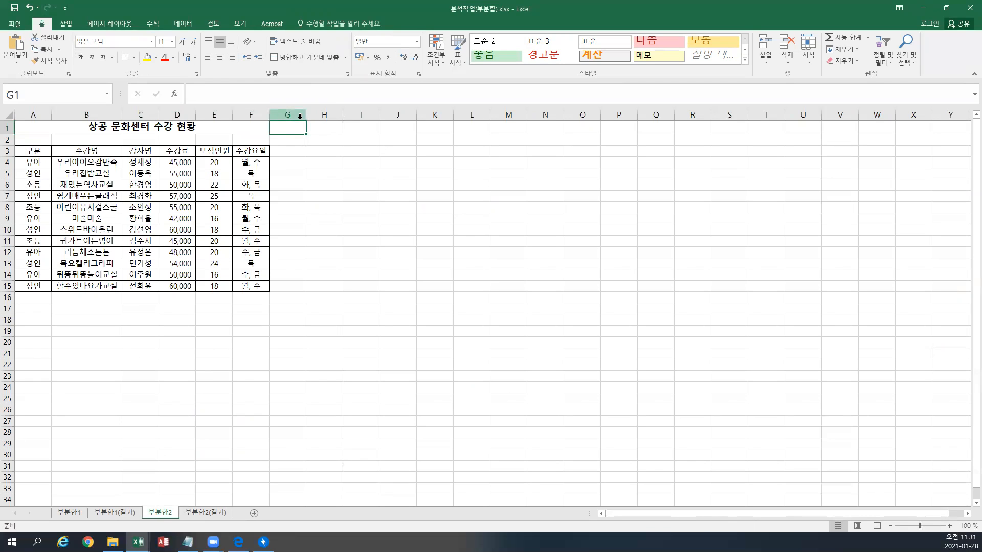
{"action": "type", "text": "교재 2"}
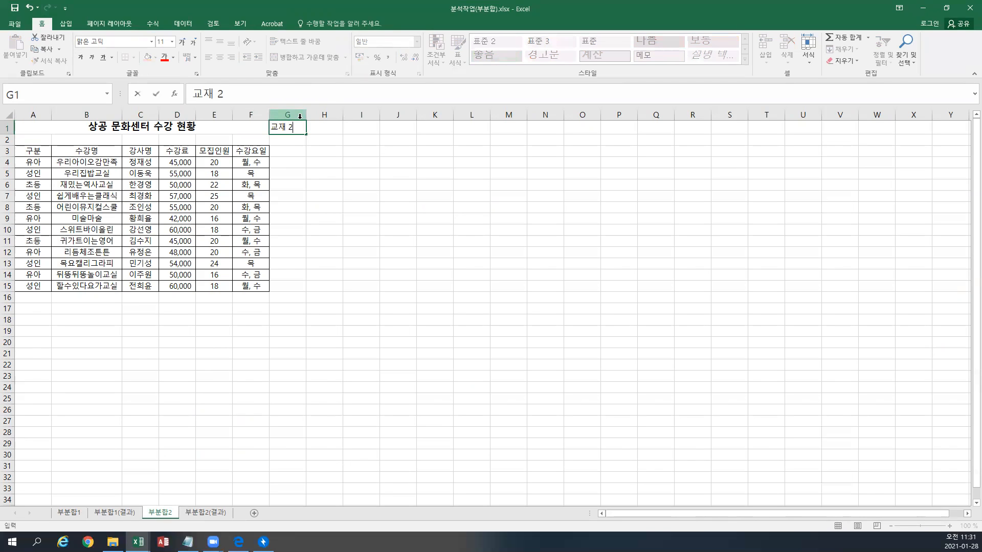
{"action": "type", "text": "05페이지"}
{"action": "key", "text": "Return"}
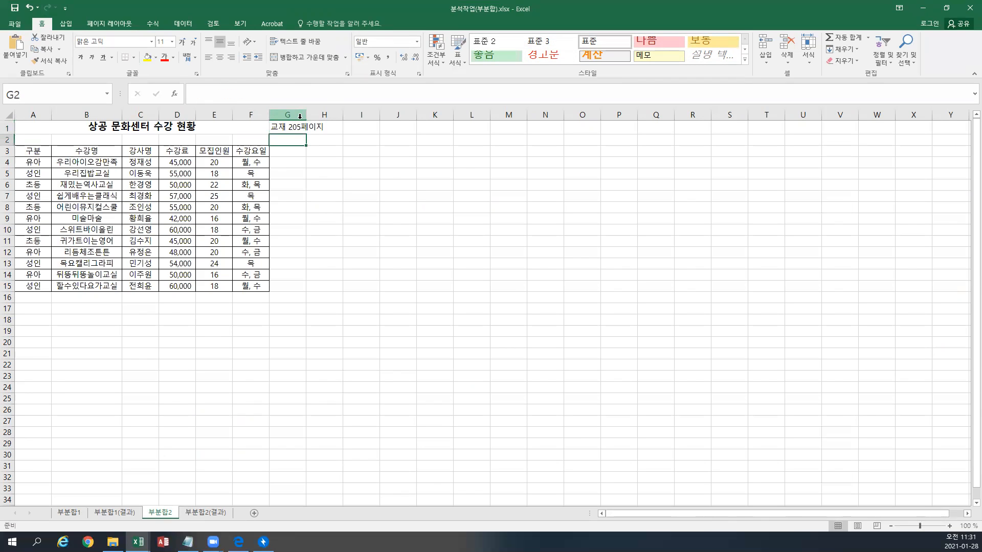
{"action": "left_click", "coordinate": [287, 126]}
{"action": "left_click", "coordinate": [164, 57]}
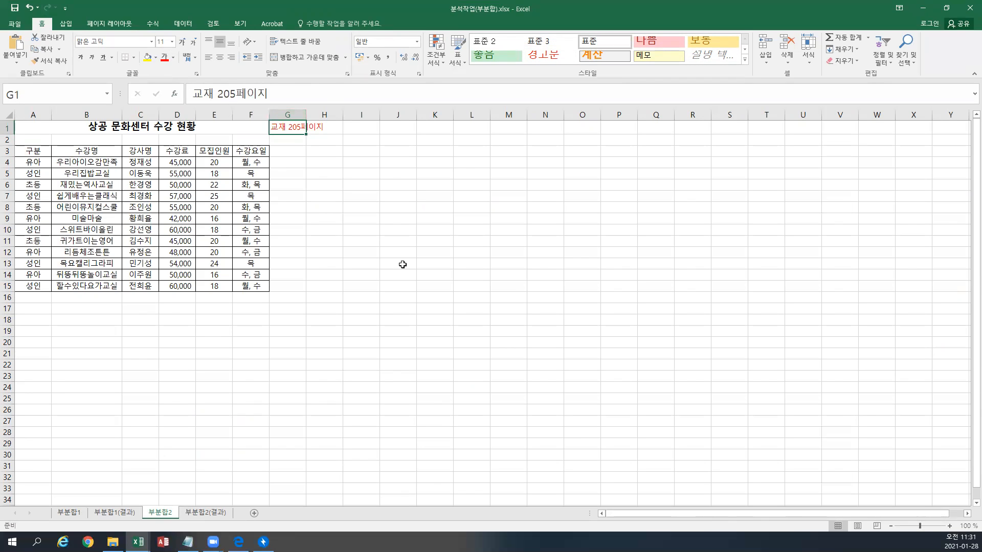
{"action": "scroll", "coordinate": [418, 304], "scroll_direction": "up", "scroll_amount": 3}
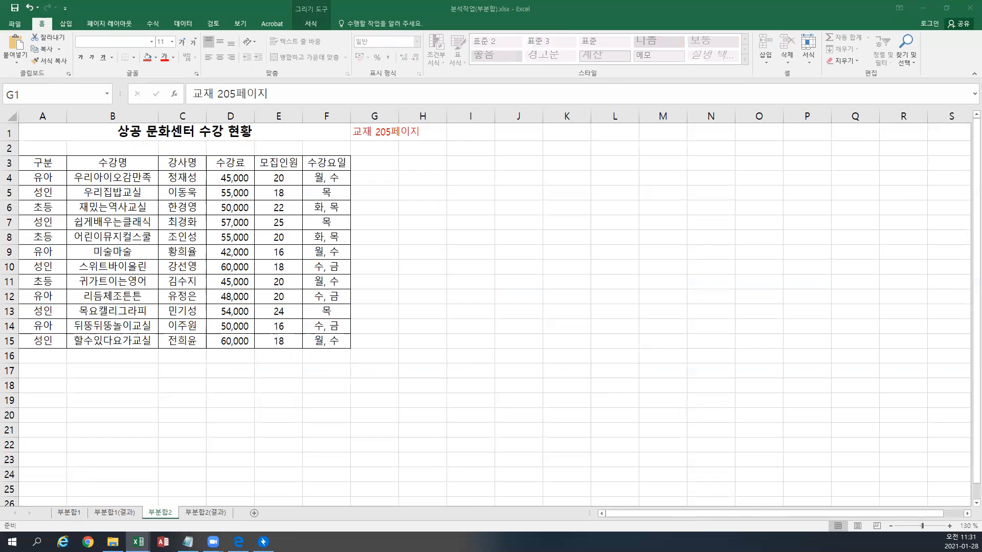
{"action": "left_click", "coordinate": [422, 163]}
{"action": "key", "text": "ctrl+v"}
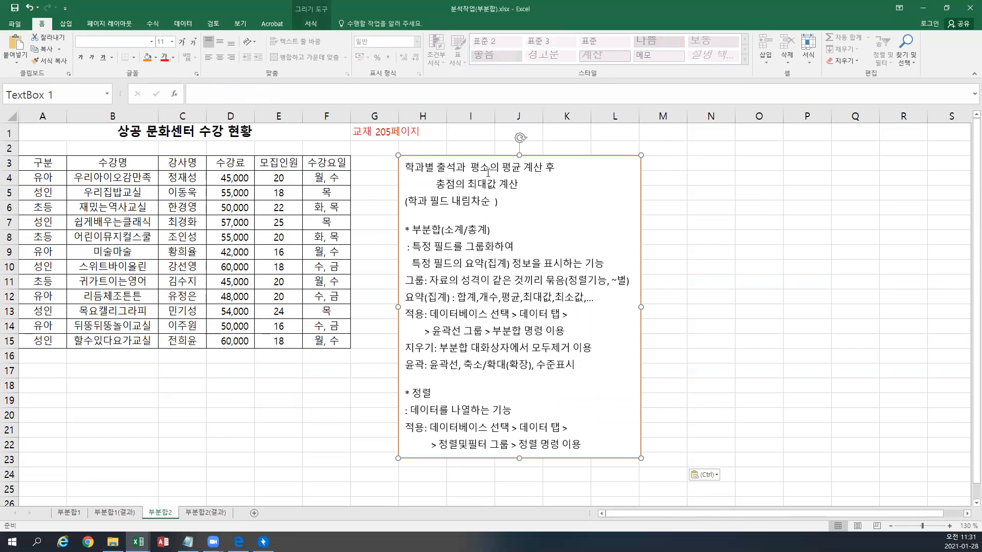
{"action": "key", "text": "ctrl+z"}
{"action": "key", "text": "ctrl+v"}
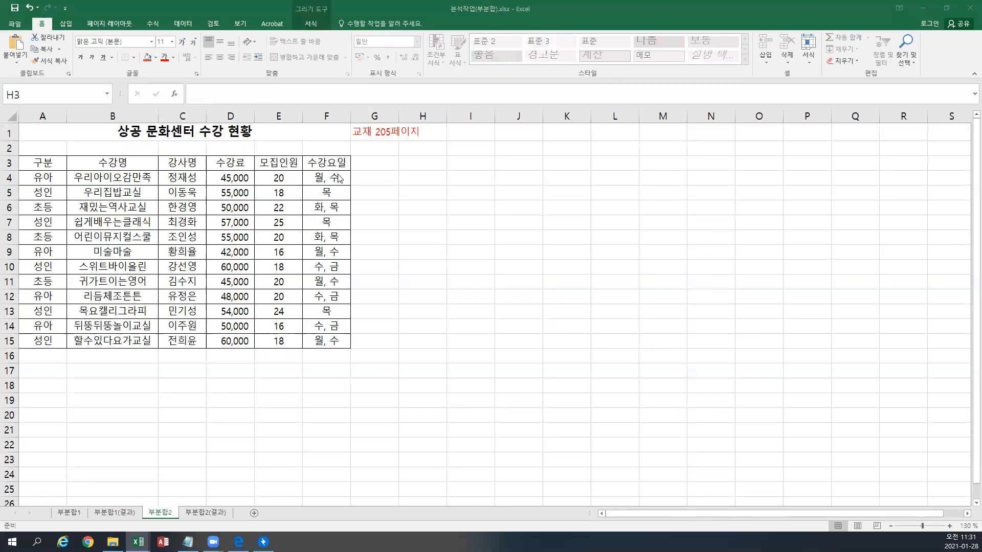
Step: Paste the 구분별 수강료 and 모집인원 exercise notes text box at H3, and highlight its 구분 필드 오름차순 sort condition
{"action": "left_click", "coordinate": [430, 162]}
{"action": "key", "text": "ctrl+v"}
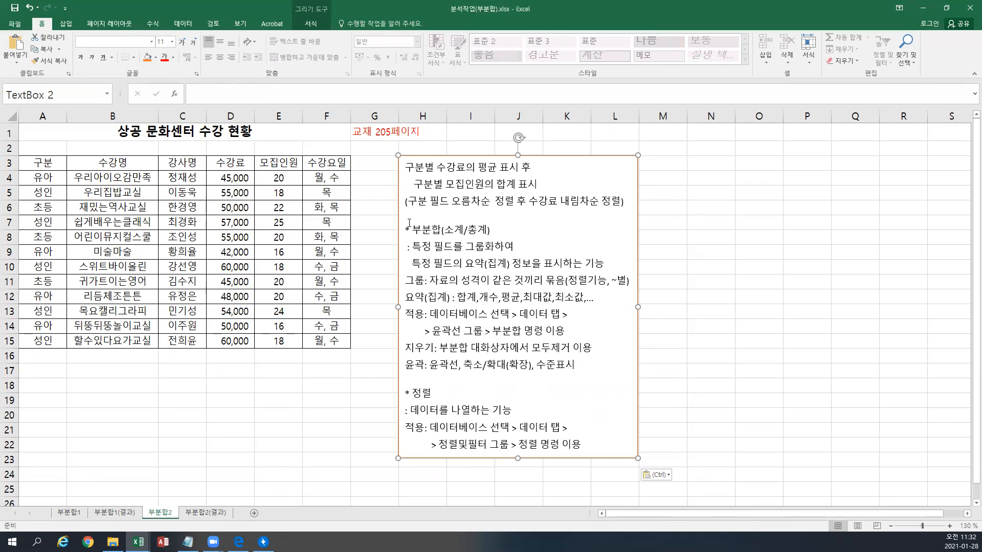
{"action": "left_click_drag", "start_coordinate": [405, 167], "coordinate": [424, 169]}
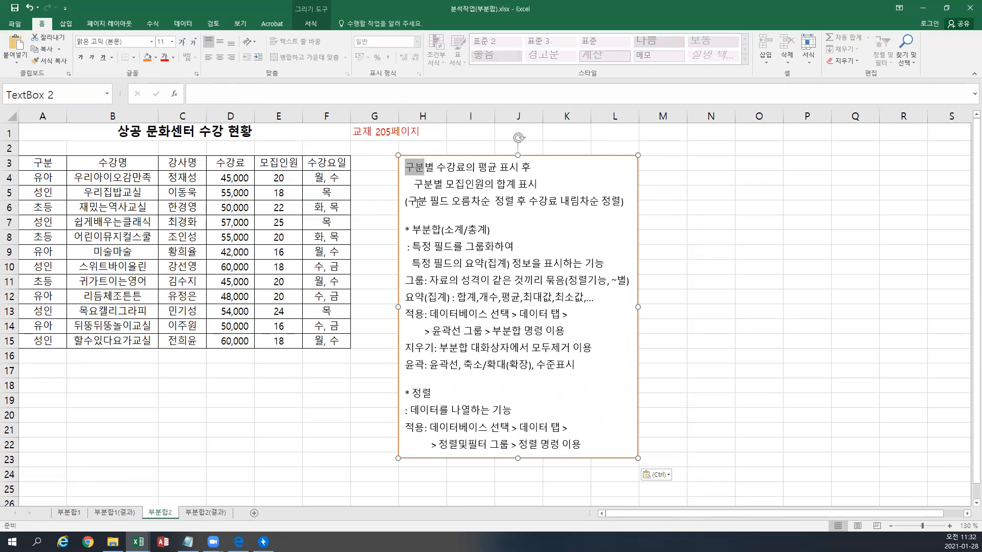
{"action": "left_click_drag", "start_coordinate": [408, 201], "coordinate": [594, 202]}
{"action": "left_click_drag", "start_coordinate": [411, 202], "coordinate": [467, 199]}
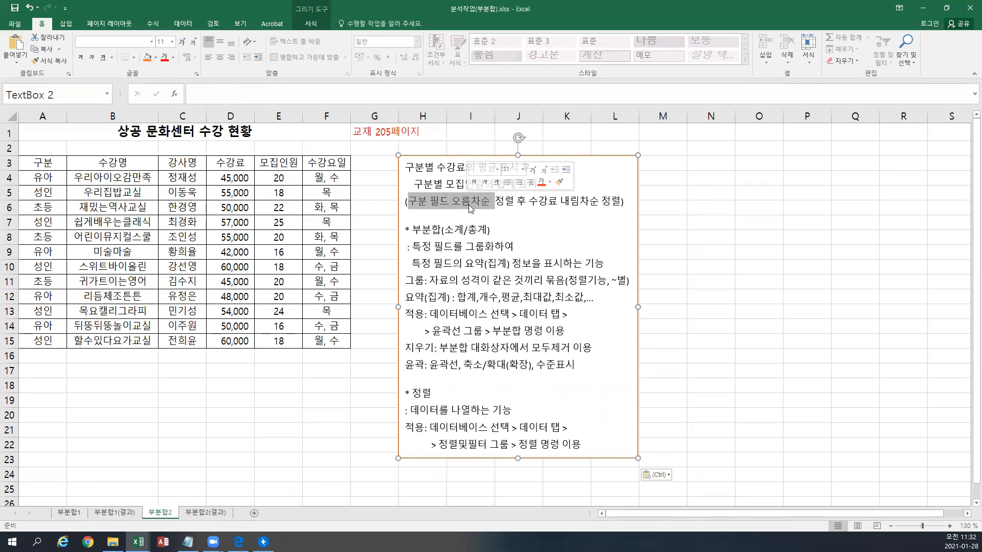
Step: Start a sort on the table A3:F15 with 구분 as the first sort key by value in 오름차순 order
{"action": "left_click", "coordinate": [232, 222]}
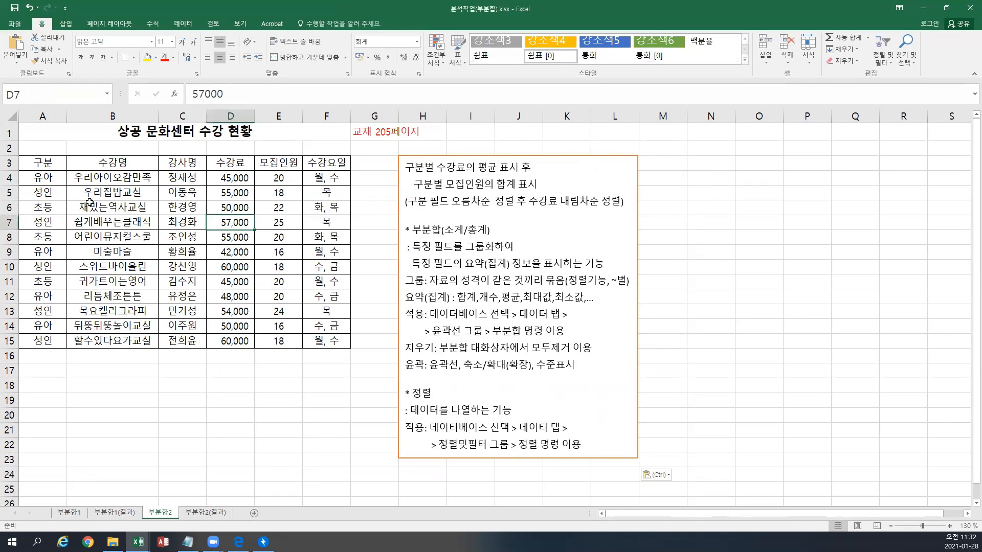
{"action": "left_click", "coordinate": [57, 167]}
{"action": "left_click_drag", "start_coordinate": [58, 167], "coordinate": [324, 342]}
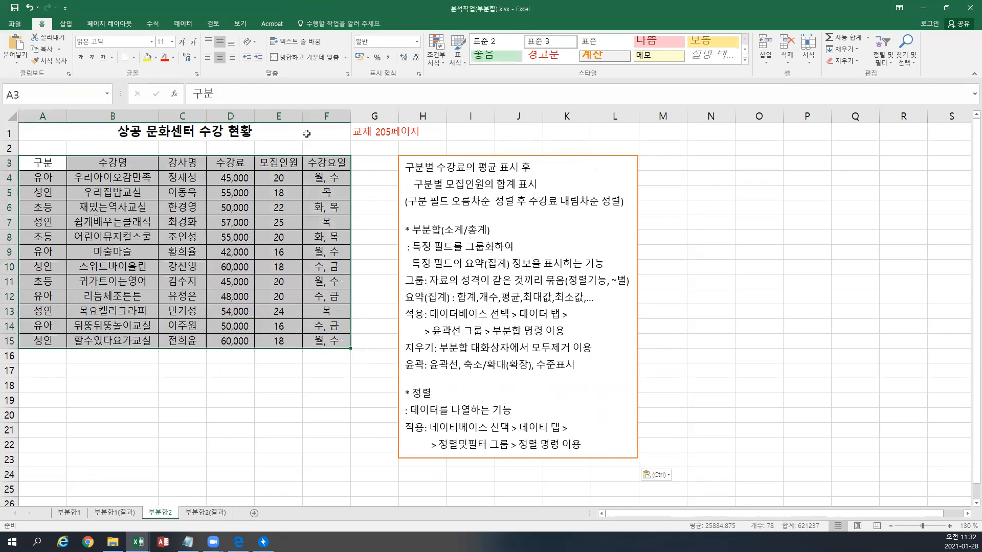
{"action": "left_click", "coordinate": [184, 23]}
{"action": "left_click", "coordinate": [320, 51]}
{"action": "left_click", "coordinate": [499, 311]}
{"action": "left_click", "coordinate": [450, 322]}
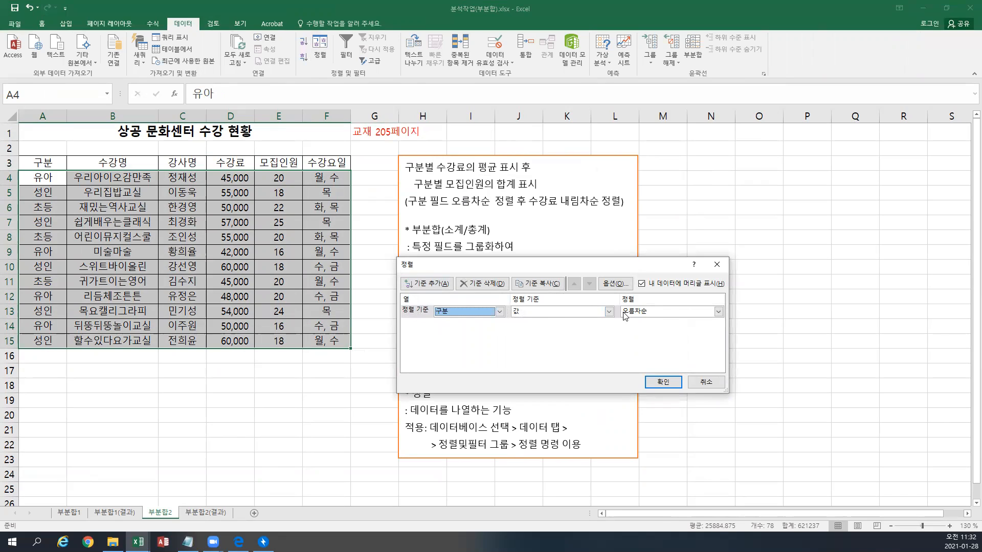
Step: Add 수강료 by value in 내림차순 order as the second sort key and apply the sort
{"action": "left_click", "coordinate": [436, 284]}
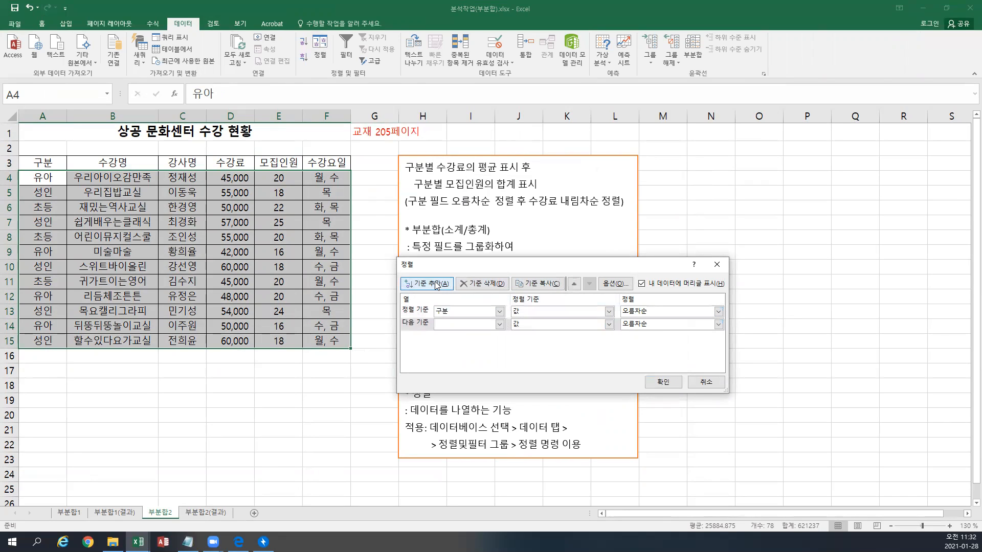
{"action": "left_click", "coordinate": [473, 325]}
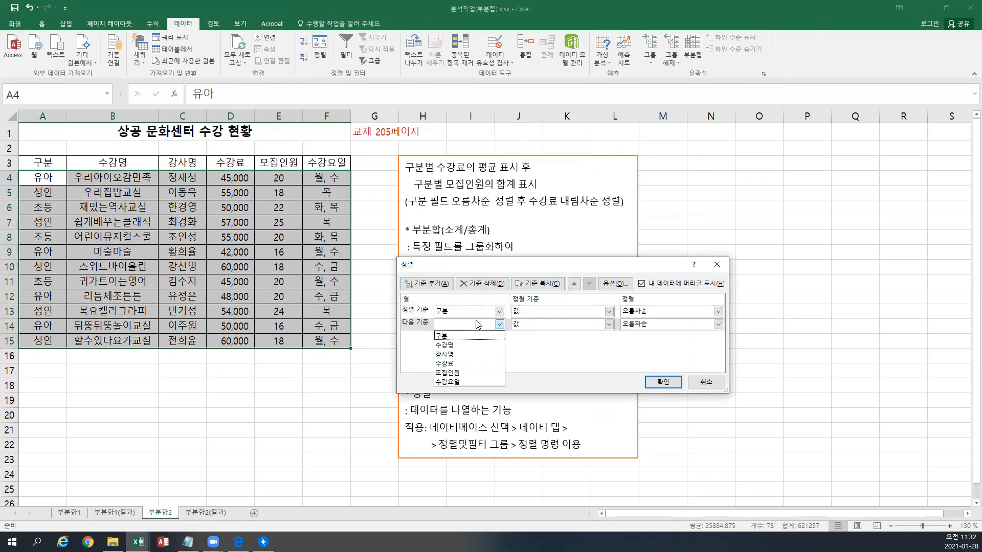
{"action": "left_click", "coordinate": [463, 364]}
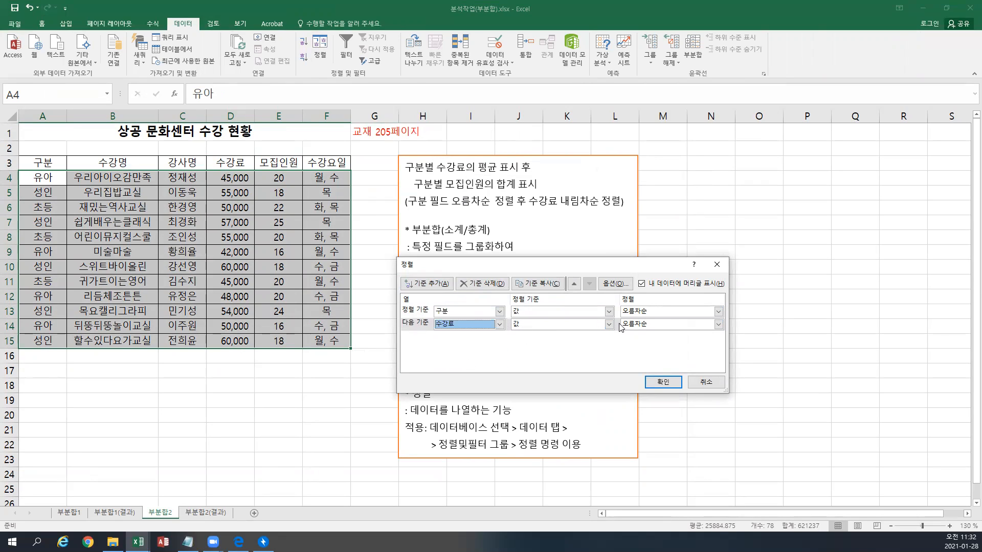
{"action": "left_click", "coordinate": [647, 326]}
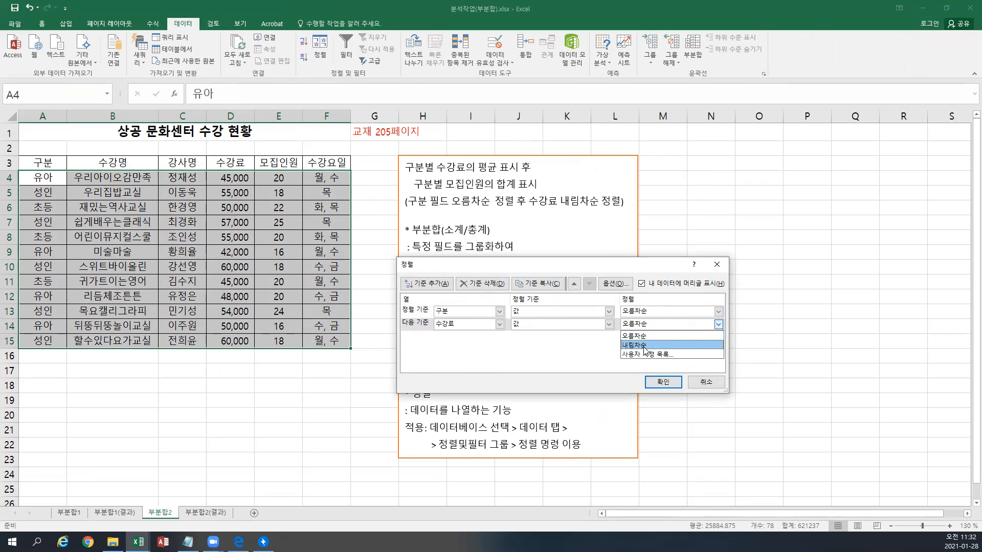
{"action": "left_click", "coordinate": [646, 344]}
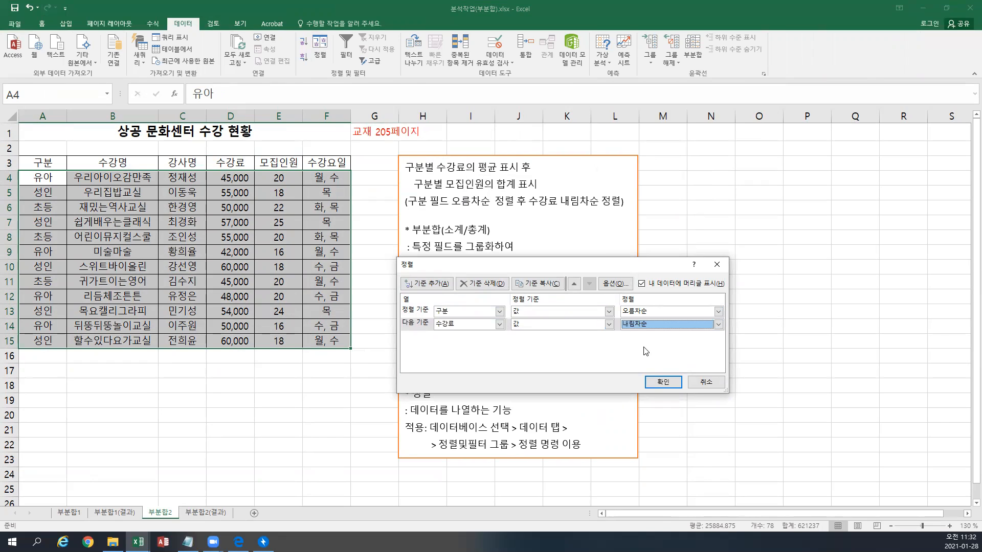
{"action": "left_click", "coordinate": [655, 385]}
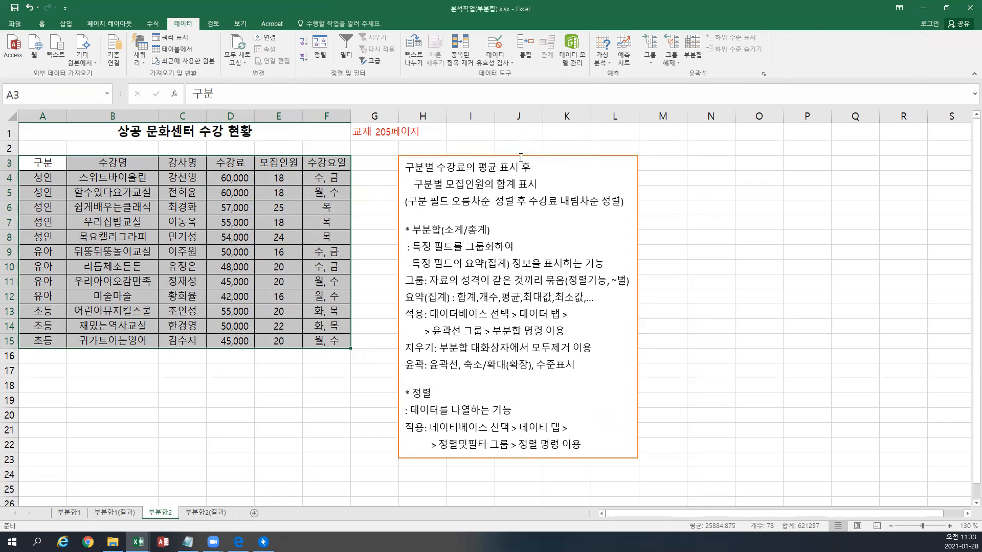
Step: Add a subtotal grouped by 구분 with the 평균 function on 수강료 only, keeping 새로운 값으로 대치 on
{"action": "left_click", "coordinate": [692, 61]}
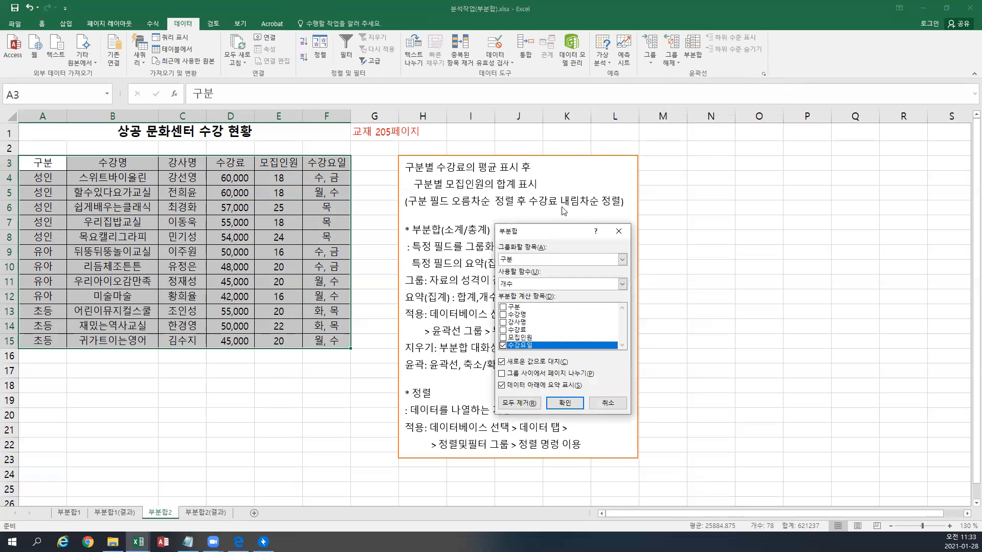
{"action": "left_click_drag", "start_coordinate": [532, 232], "coordinate": [333, 160]}
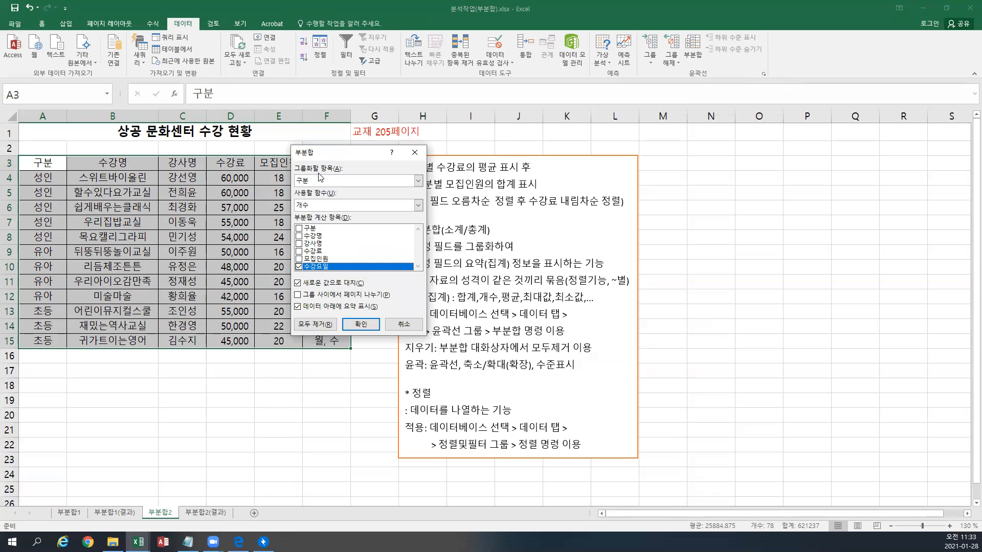
{"action": "left_click", "coordinate": [316, 182]}
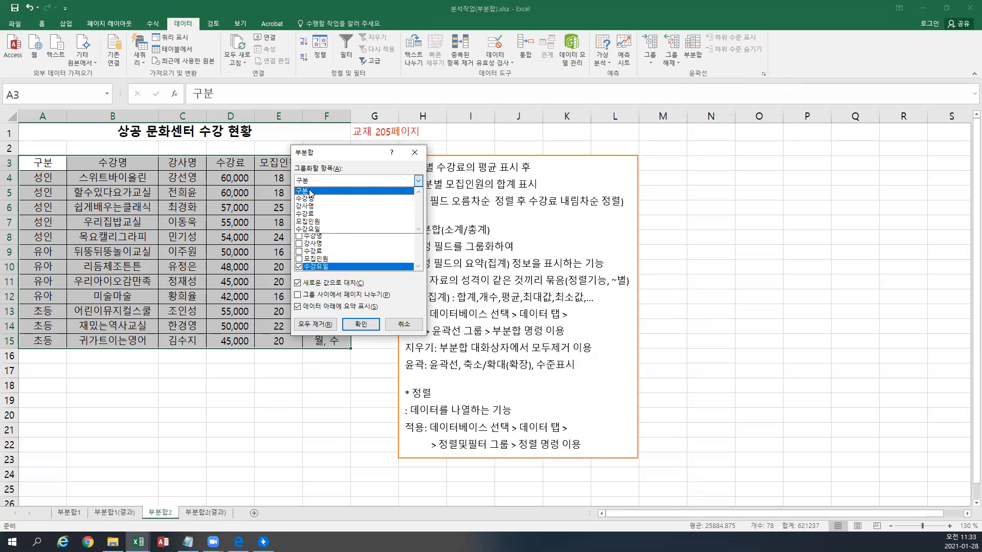
{"action": "left_click", "coordinate": [310, 191]}
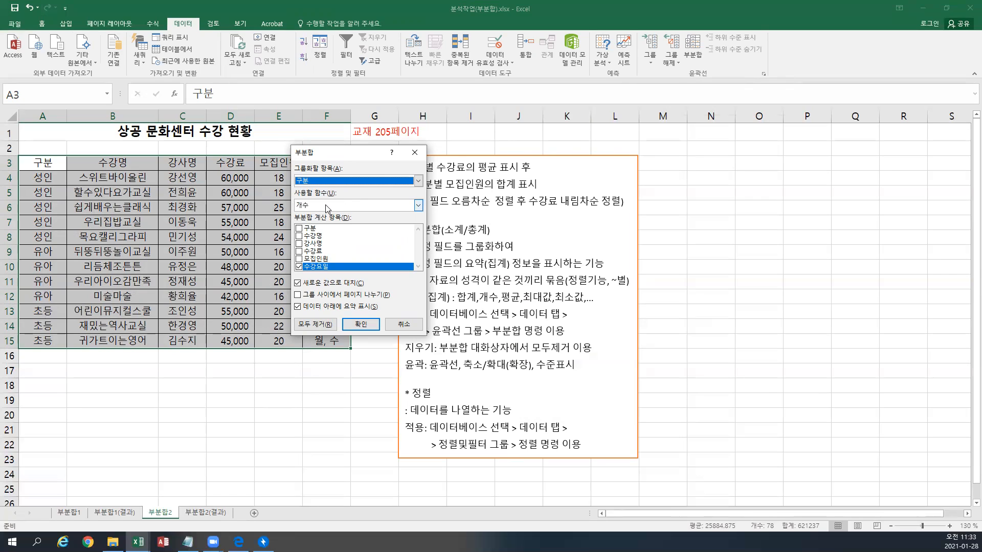
{"action": "left_click_drag", "start_coordinate": [335, 152], "coordinate": [275, 144]}
{"action": "left_click", "coordinate": [271, 200]}
{"action": "left_click", "coordinate": [254, 223]}
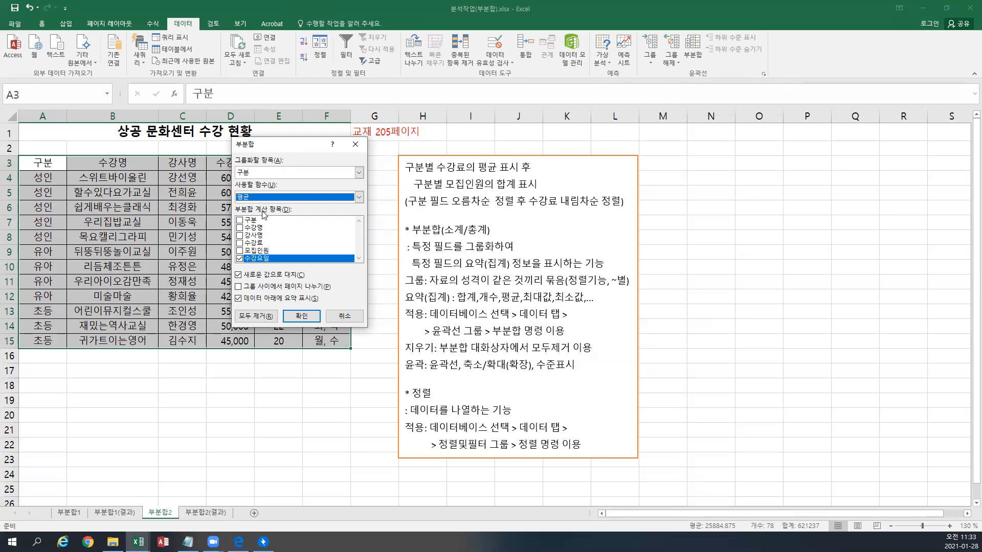
{"action": "left_click", "coordinate": [240, 243]}
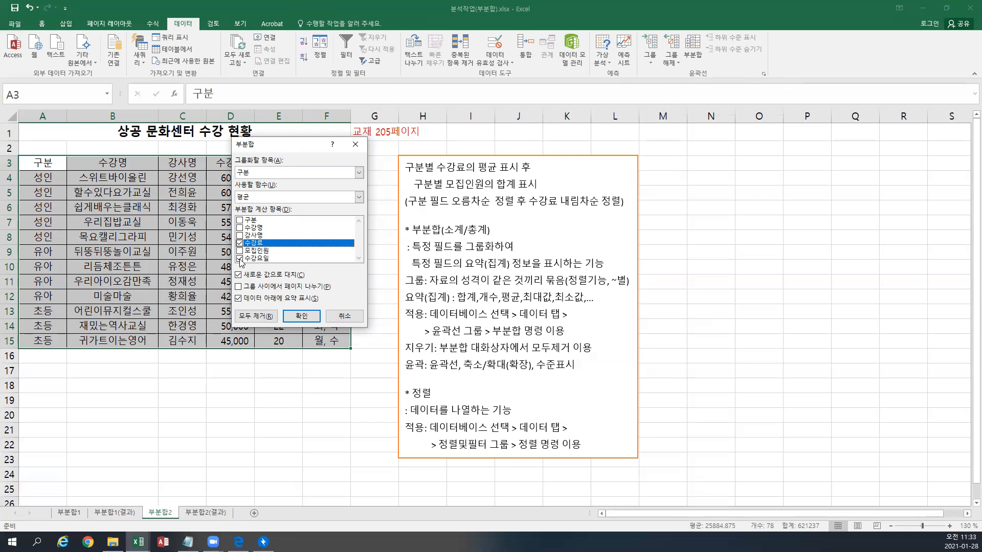
{"action": "left_click", "coordinate": [240, 258]}
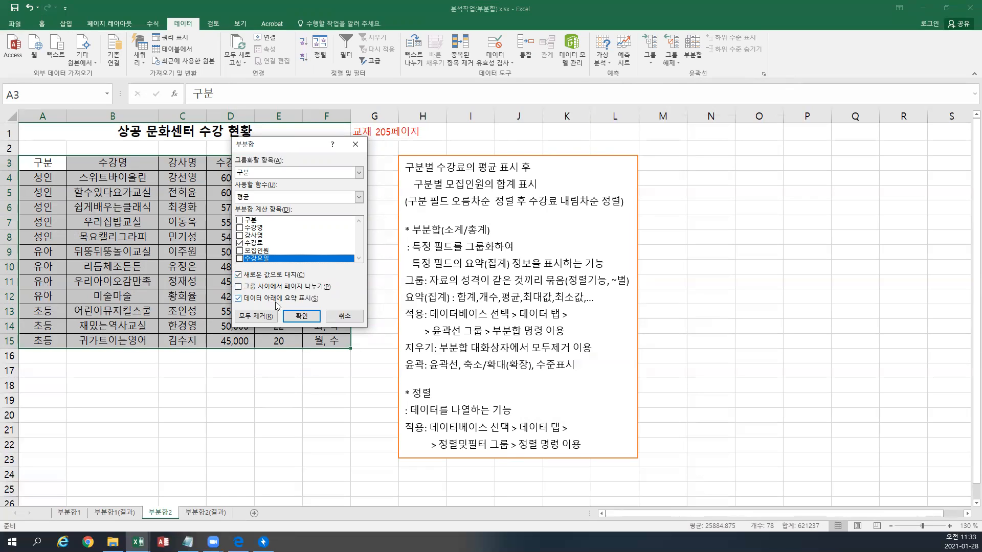
{"action": "left_click", "coordinate": [299, 317]}
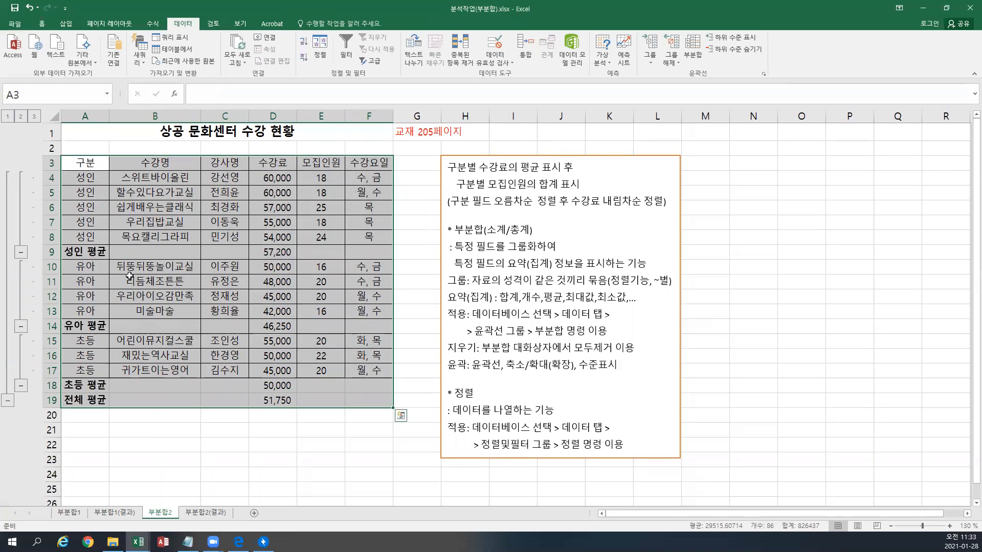
Step: Add a second subtotal grouped by 구분 with the 합계 function on 모집인원 only, turning 새로운 값으로 대치 off
{"action": "left_click", "coordinate": [696, 59]}
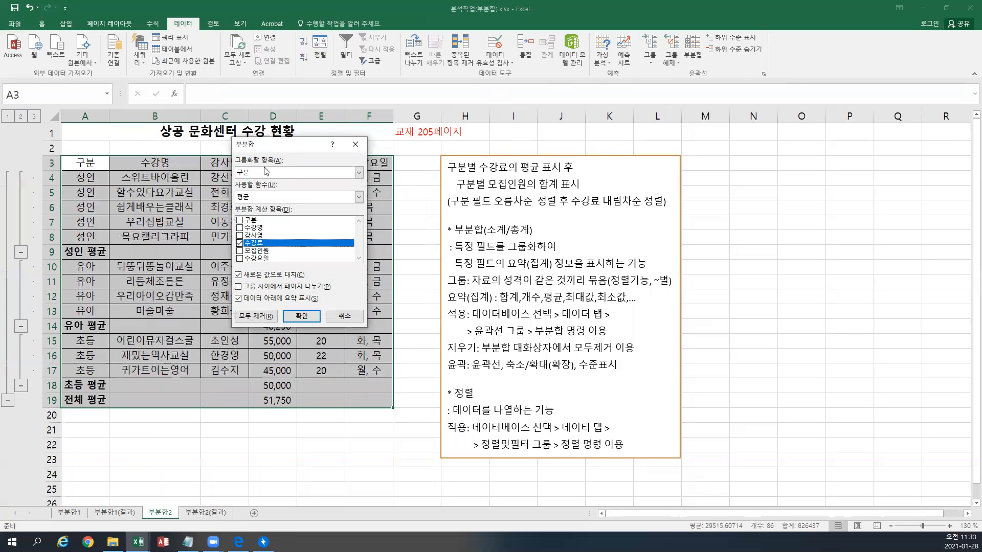
{"action": "left_click", "coordinate": [252, 196]}
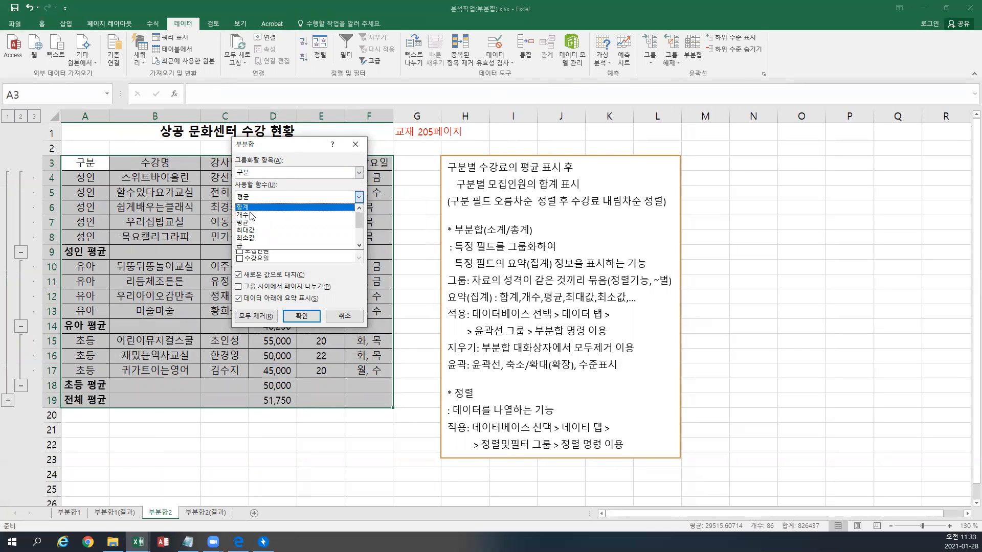
{"action": "left_click", "coordinate": [246, 207]}
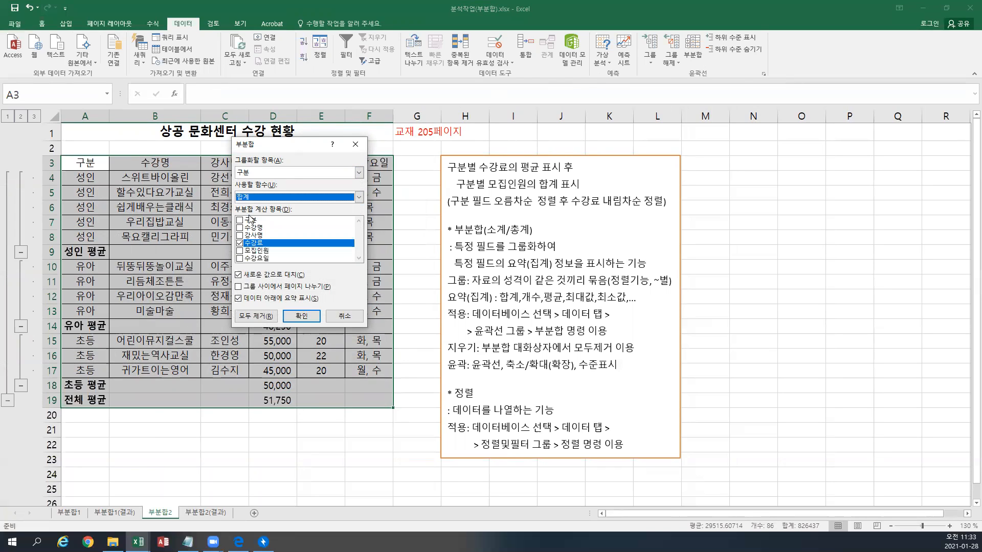
{"action": "left_click", "coordinate": [245, 248]}
{"action": "left_click", "coordinate": [240, 244]}
{"action": "left_click", "coordinate": [239, 258]}
{"action": "left_click", "coordinate": [239, 250]}
{"action": "left_click", "coordinate": [239, 258]}
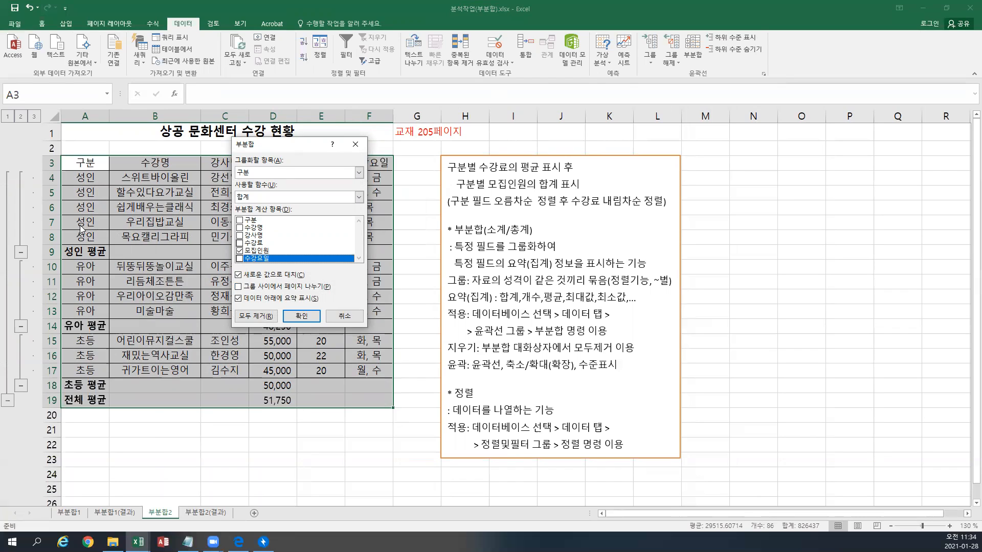
{"action": "left_click", "coordinate": [240, 275]}
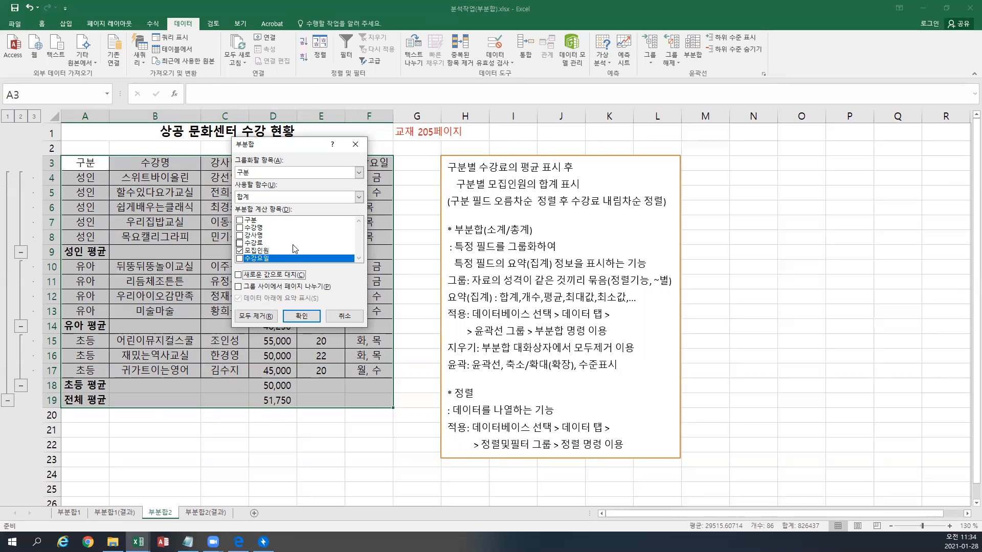
{"action": "left_click", "coordinate": [301, 315]}
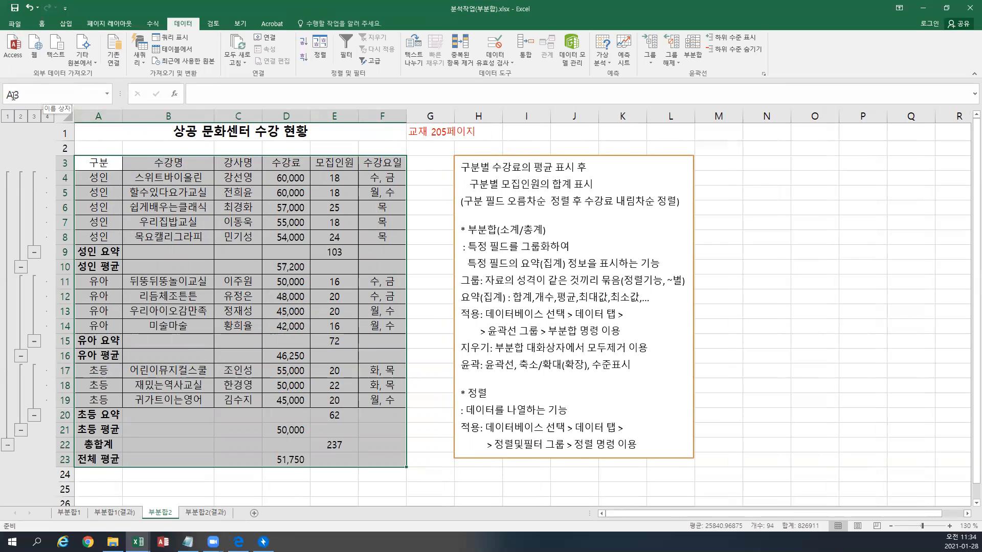
Step: Replace all occurrences of 요약 with 합계 in the subtotal labels of the sheet
{"action": "left_click", "coordinate": [112, 252]}
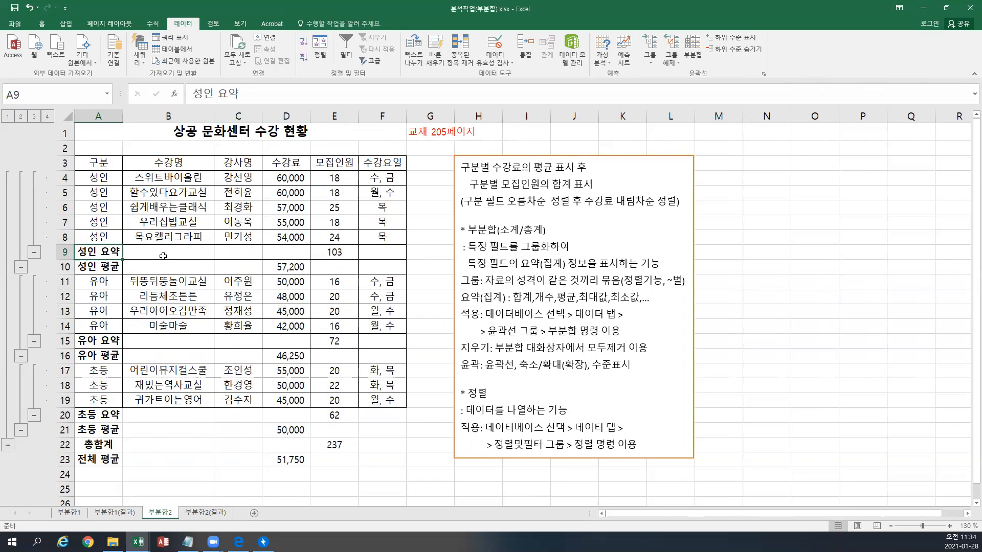
{"action": "left_click", "coordinate": [111, 341]}
{"action": "left_click", "coordinate": [109, 417]}
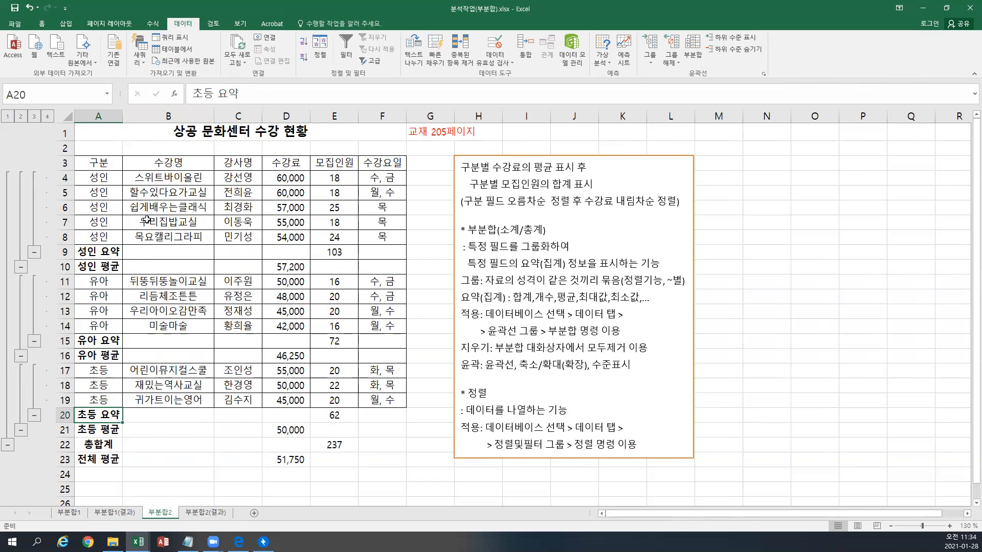
{"action": "left_click", "coordinate": [42, 23]}
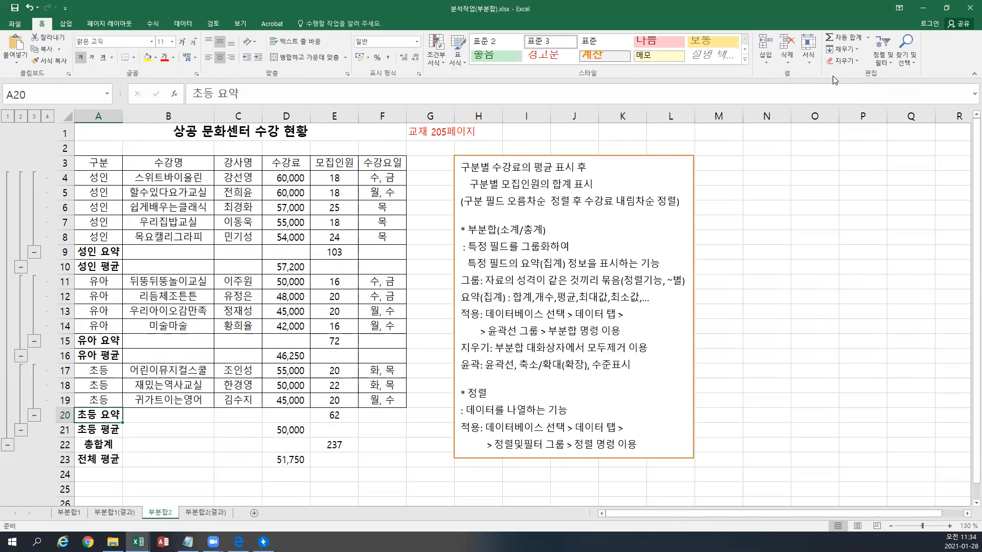
{"action": "left_click", "coordinate": [911, 63]}
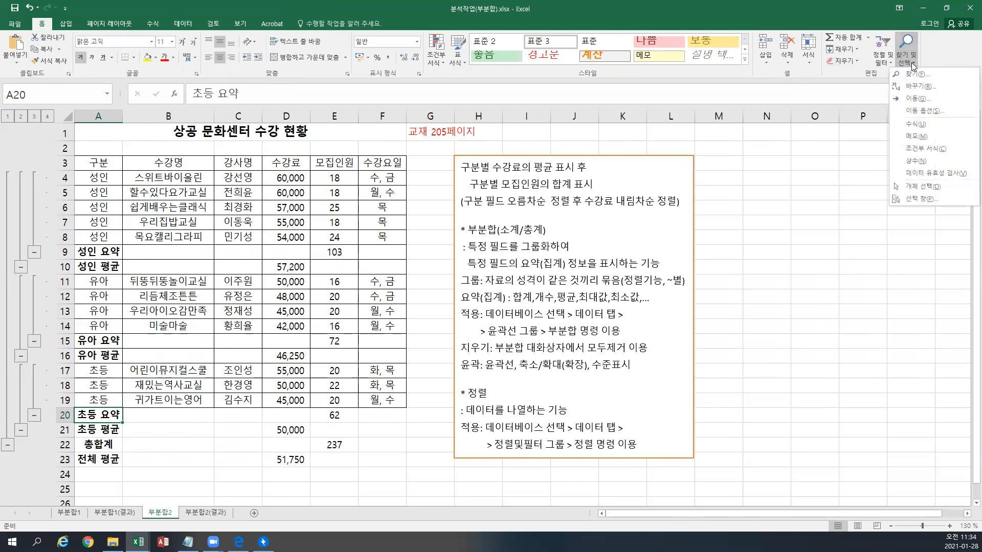
{"action": "left_click", "coordinate": [918, 87]}
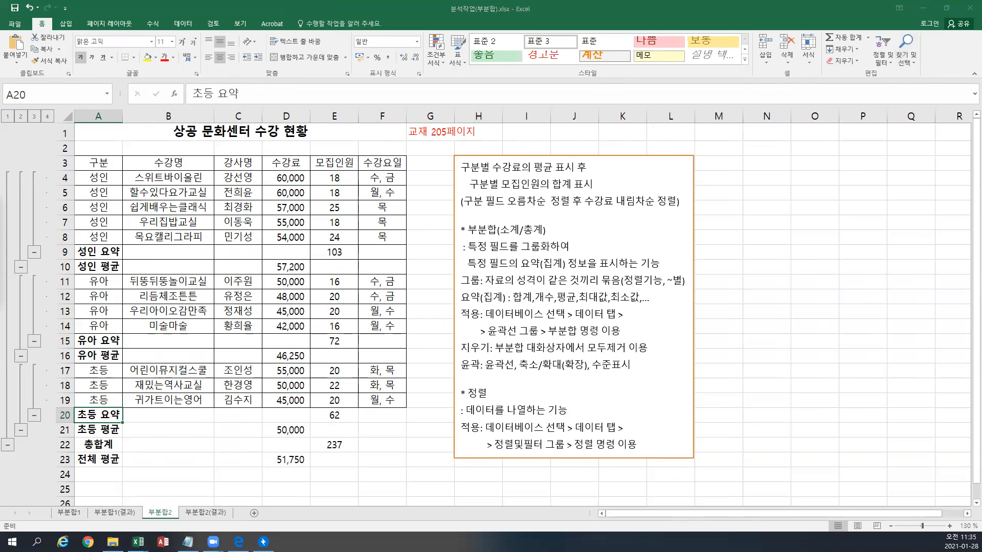
{"action": "type", "text": "요약"}
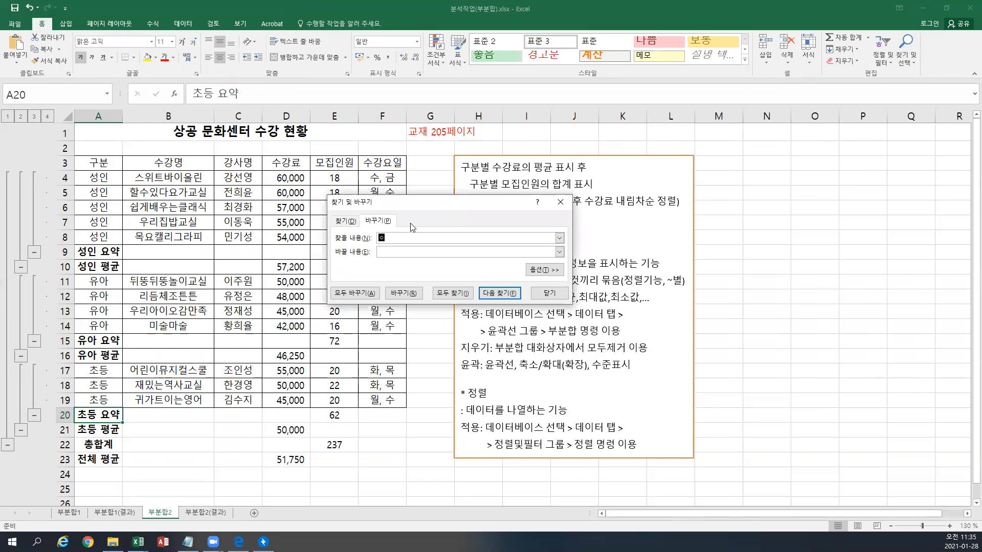
{"action": "left_click", "coordinate": [442, 252]}
{"action": "type", "text": "합계"}
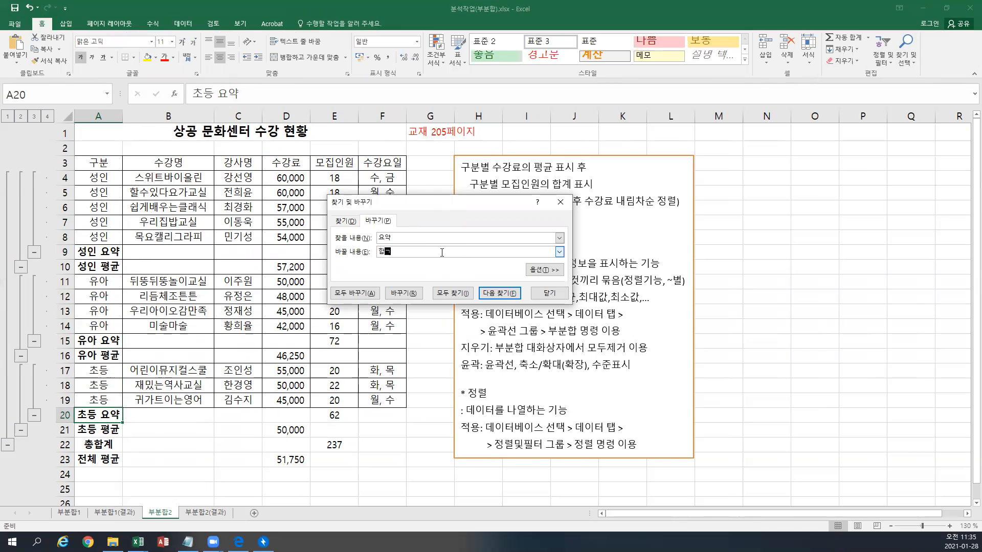
{"action": "left_click", "coordinate": [361, 294]}
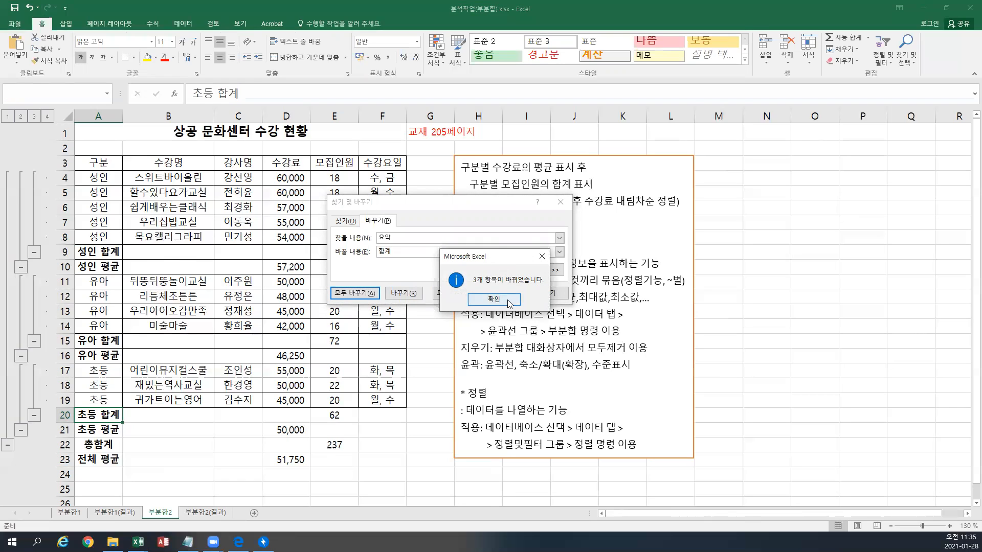
{"action": "left_click", "coordinate": [493, 299]}
{"action": "left_click", "coordinate": [549, 295]}
{"action": "left_click", "coordinate": [108, 253]}
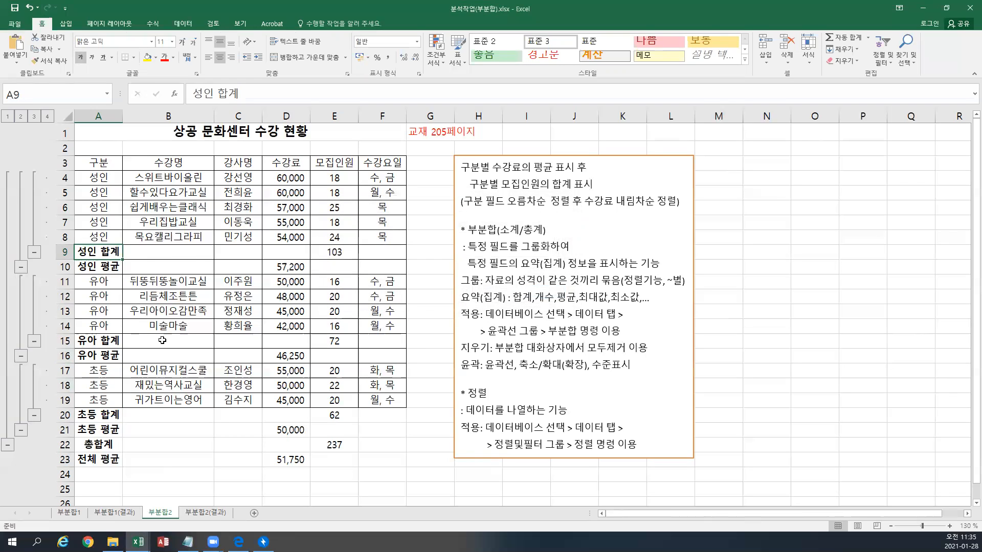
{"action": "left_click", "coordinate": [22, 26]}
{"action": "left_click", "coordinate": [21, 25]}
{"action": "left_click", "coordinate": [17, 24]}
{"action": "left_click", "coordinate": [18, 23]}
{"action": "left_click", "coordinate": [18, 23]}
{"action": "left_click", "coordinate": [18, 24]}
{"action": "left_click", "coordinate": [17, 24]}
{"action": "left_click", "coordinate": [17, 23]}
{"action": "left_click", "coordinate": [17, 24]}
{"action": "left_click", "coordinate": [17, 23]}
{"action": "left_click", "coordinate": [18, 24]}
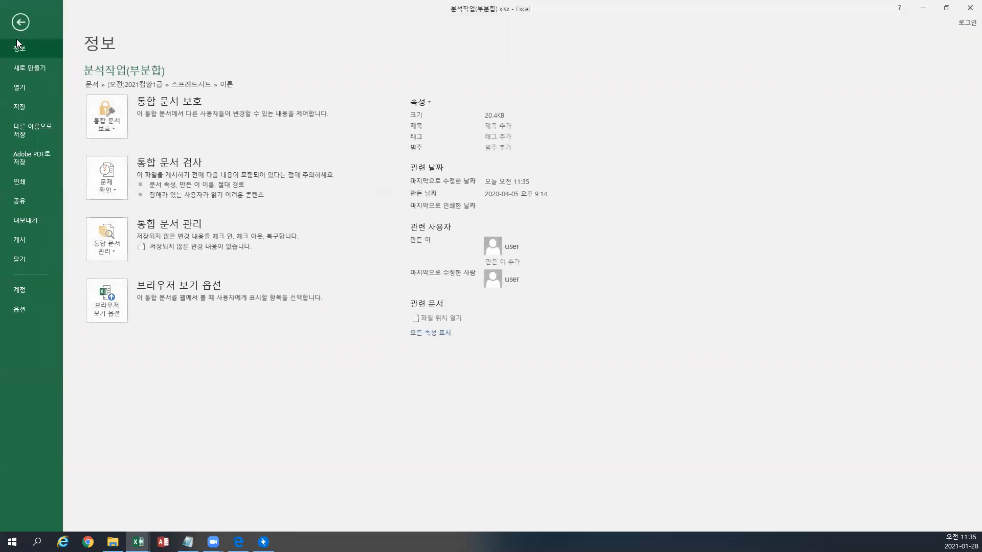
{"action": "left_click", "coordinate": [19, 26]}
Step: Open the workbook 분석작업(유효성).xlsx from the 이론 folder and go to its 유효성1 sheet
{"action": "left_click", "coordinate": [19, 25]}
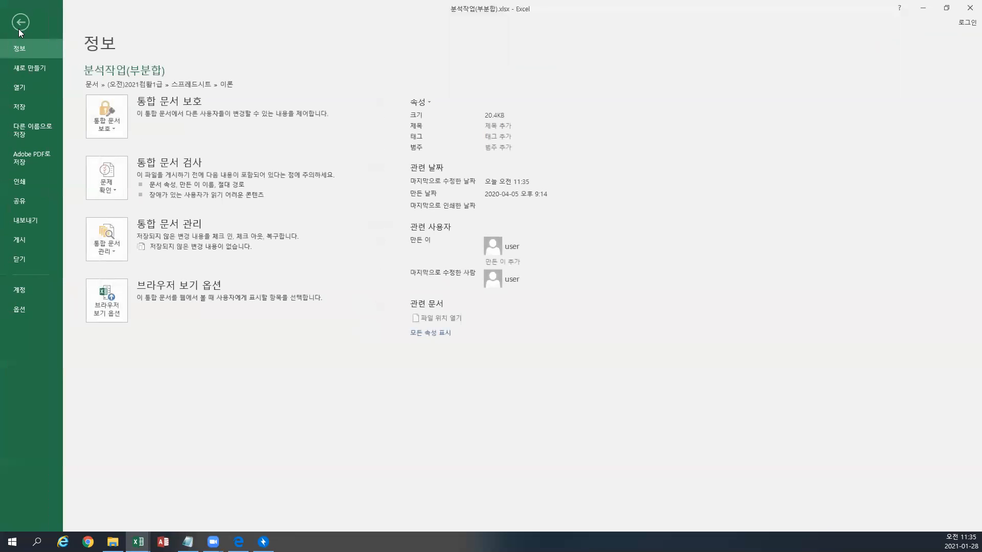
{"action": "left_click", "coordinate": [21, 88]}
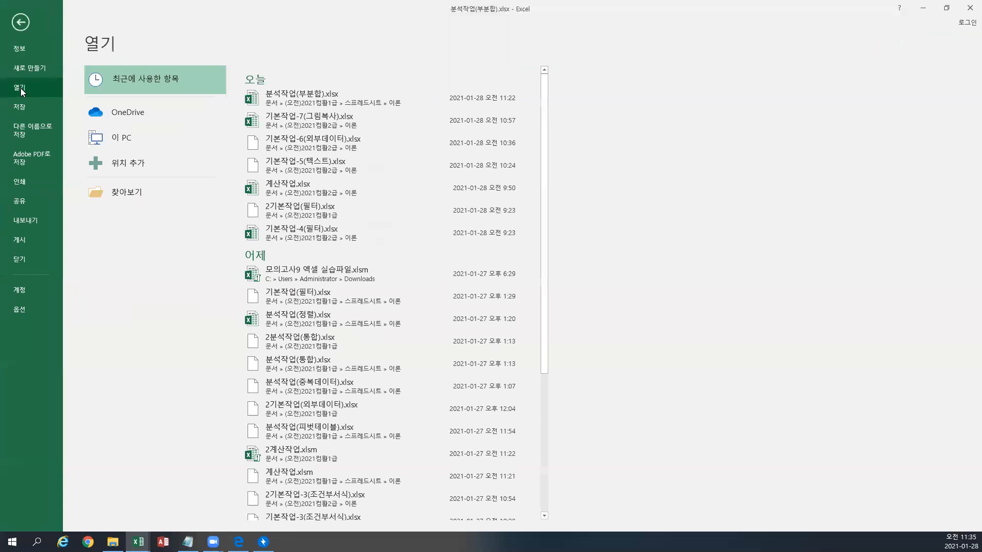
{"action": "left_click", "coordinate": [120, 192]}
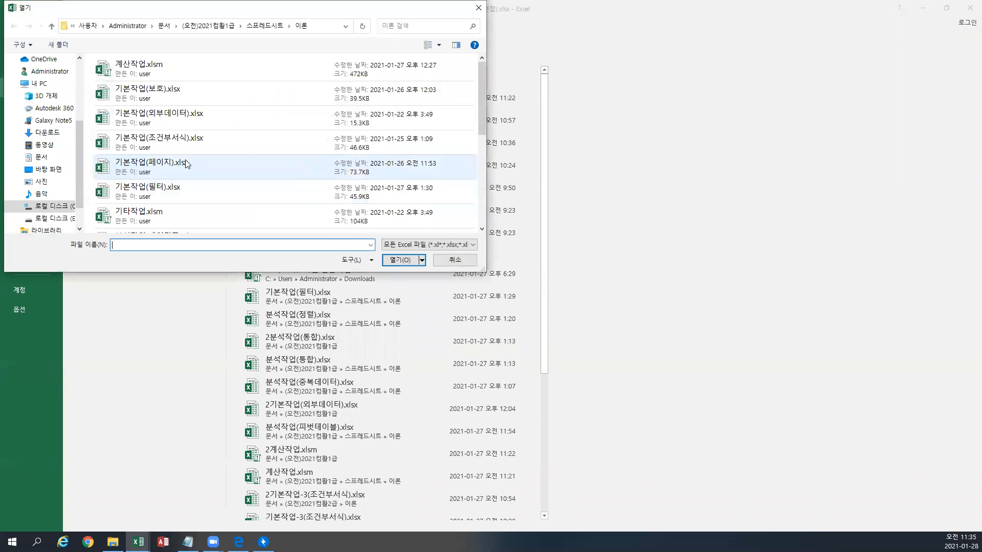
{"action": "left_click_drag", "start_coordinate": [480, 122], "coordinate": [471, 193]}
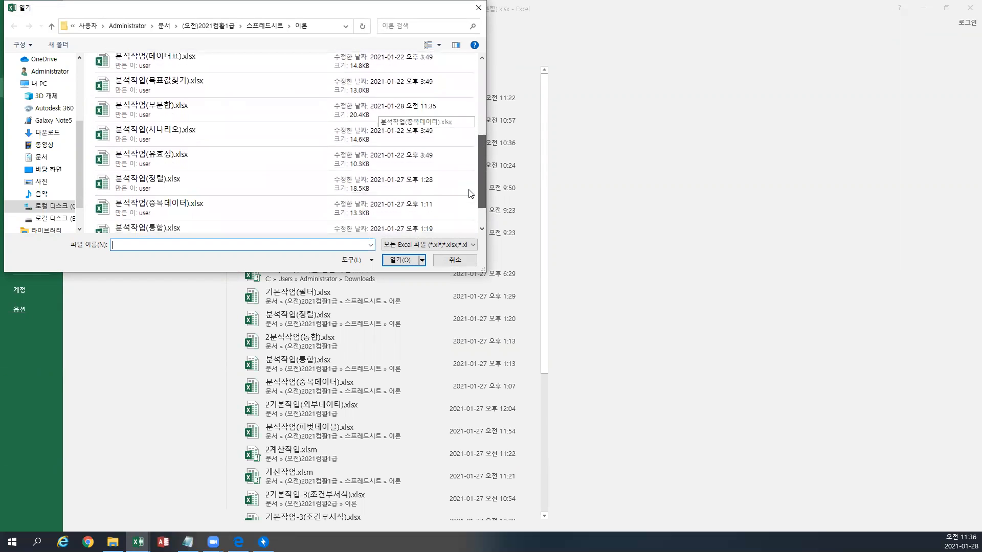
{"action": "left_click", "coordinate": [185, 156]}
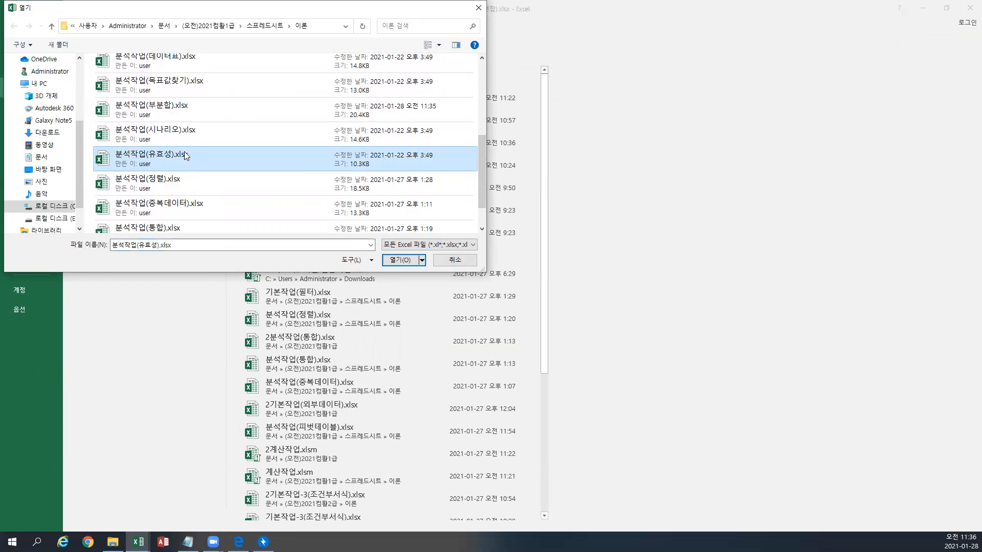
{"action": "left_click", "coordinate": [397, 261]}
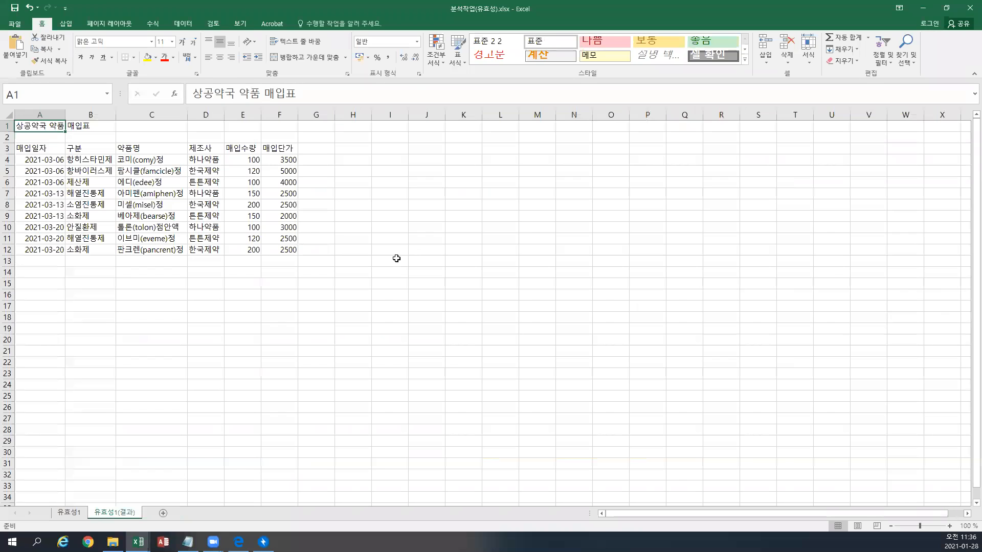
{"action": "left_click", "coordinate": [76, 514]}
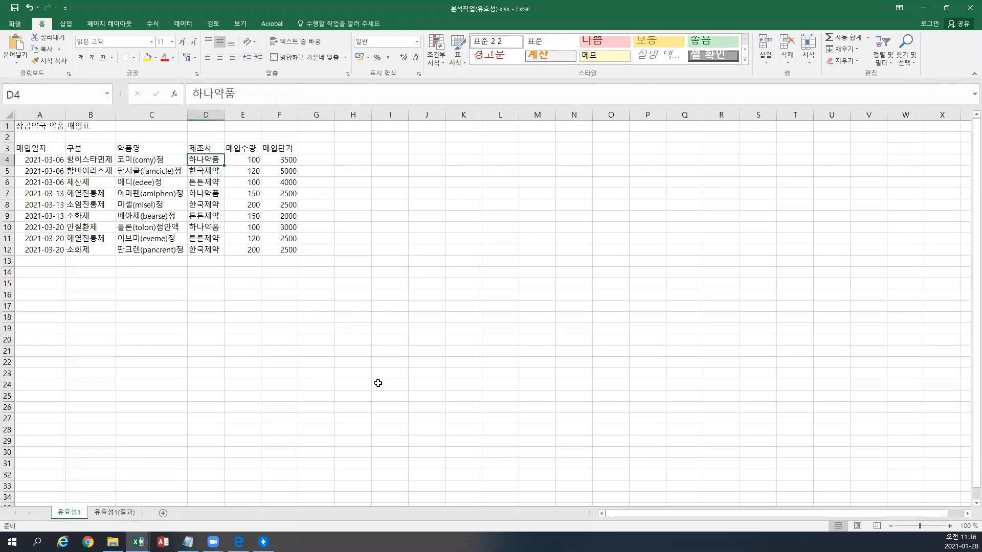
Step: Enter 교재 181페이지 in C1 and color its text red
{"action": "scroll", "coordinate": [383, 378], "scroll_direction": "up", "scroll_amount": 1}
{"action": "scroll", "coordinate": [386, 372], "scroll_direction": "up", "scroll_amount": 2}
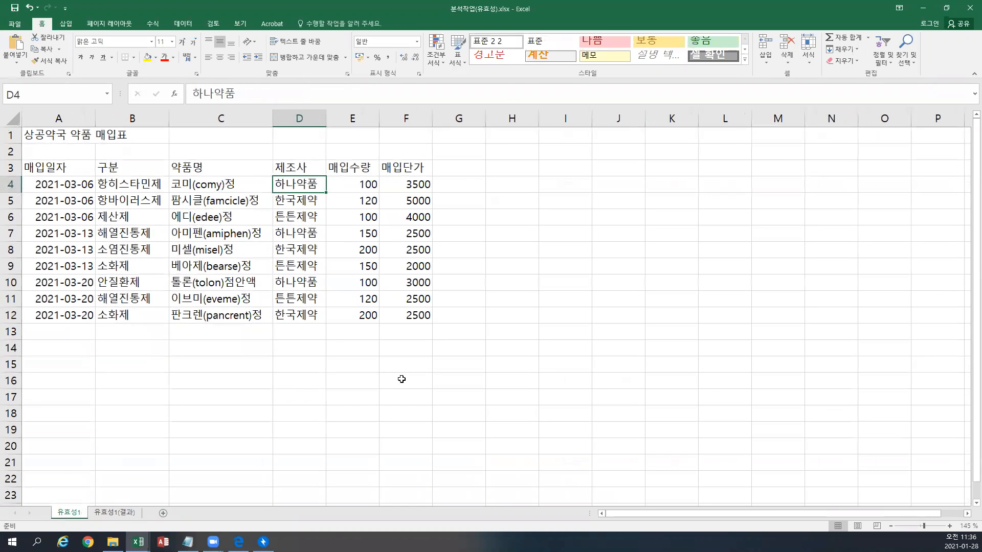
{"action": "scroll", "coordinate": [403, 379], "scroll_direction": "down", "scroll_amount": 1}
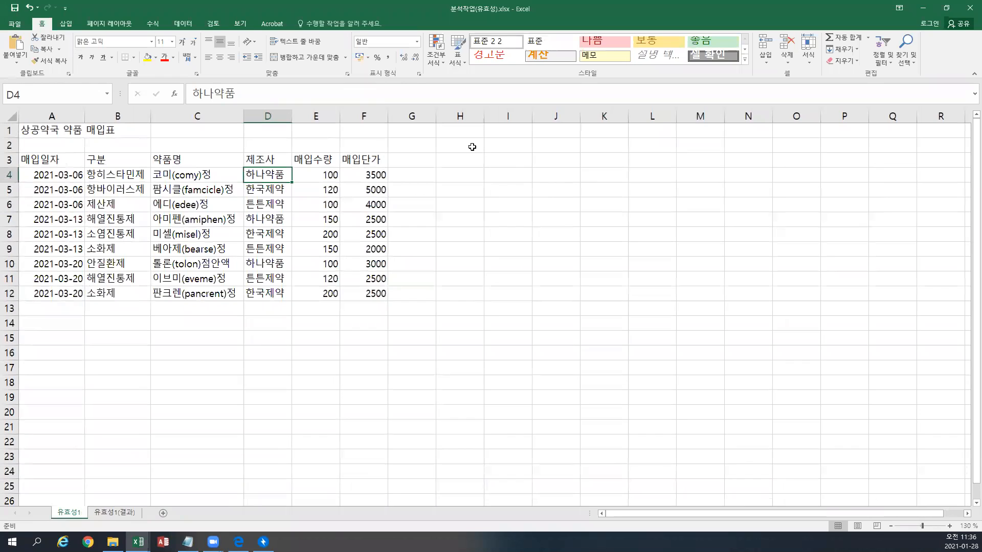
{"action": "left_click", "coordinate": [202, 130]}
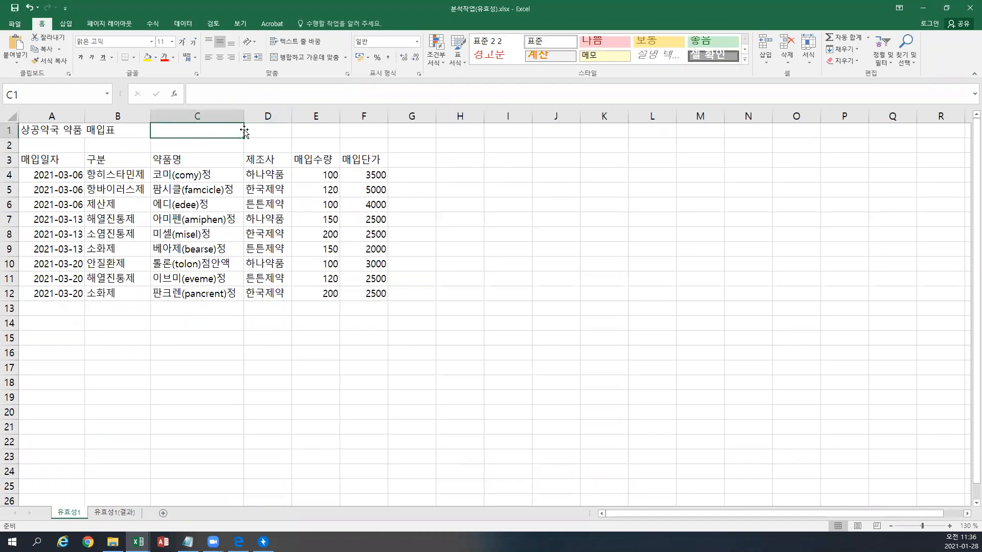
{"action": "type", "text": "교재 "}
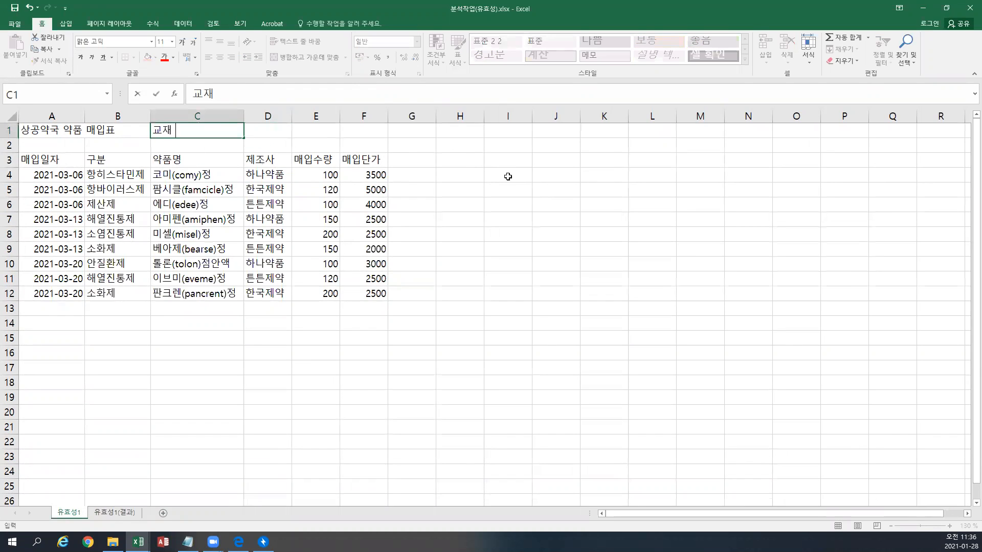
{"action": "type", "text": "181페이지"}
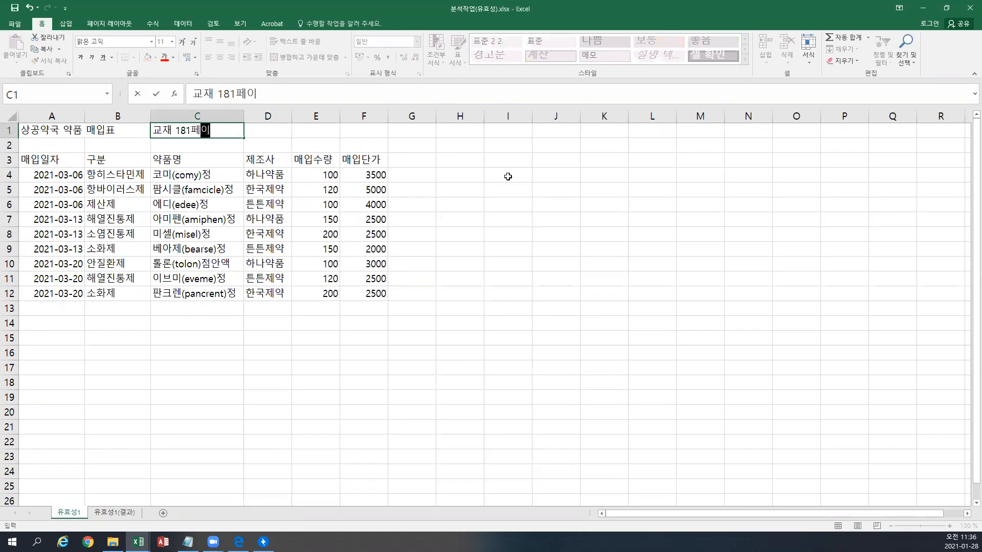
{"action": "key", "text": "Return"}
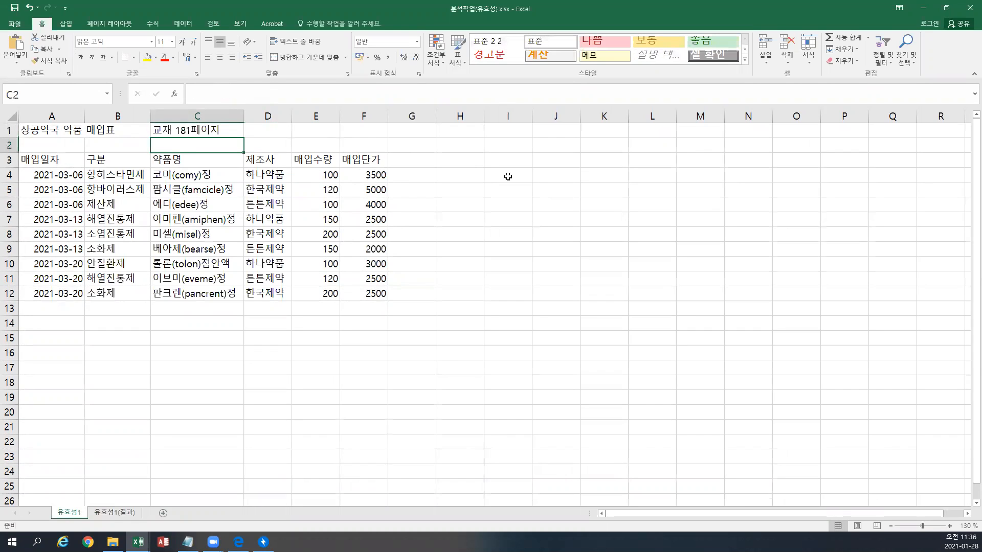
{"action": "left_click", "coordinate": [225, 132]}
{"action": "left_click", "coordinate": [164, 58]}
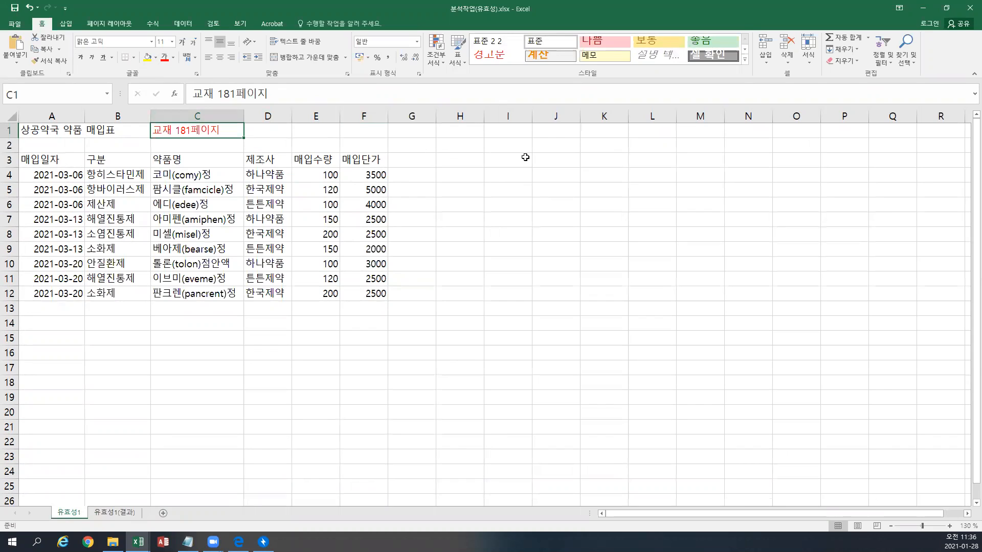
Step: Enter the heading * 유효성 검사 규칙 in I2 and the label 점수 in I3
{"action": "left_click", "coordinate": [507, 145]}
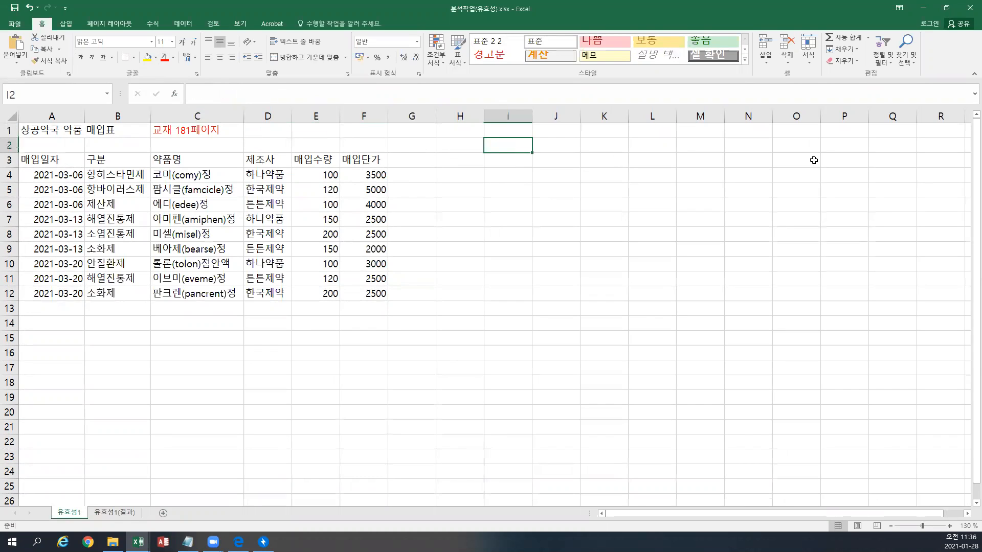
{"action": "type", "text": "* 유"}
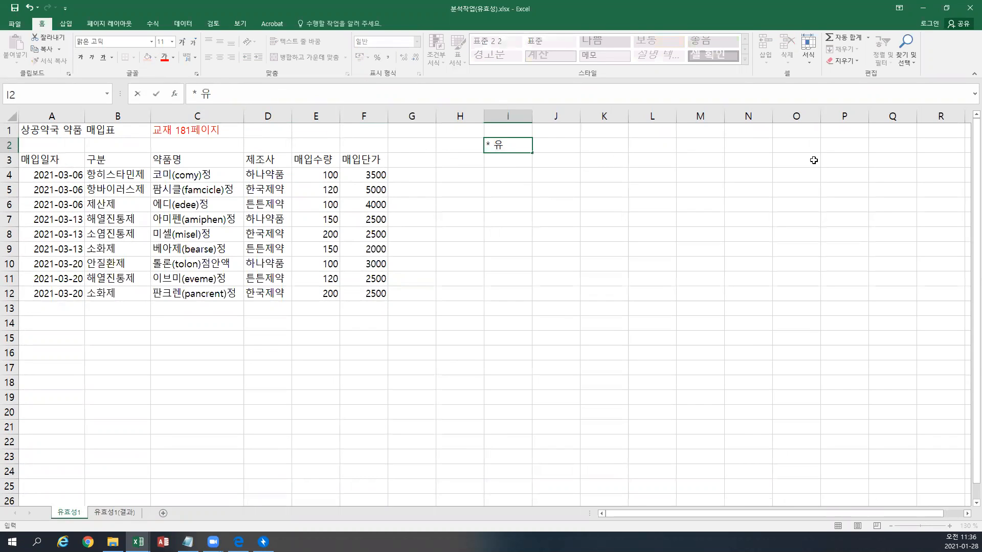
{"action": "type", "text": "횻"}
{"action": "type", "text": "성 검사 규"}
{"action": "type", "text": "칙"}
{"action": "key", "text": "Return"}
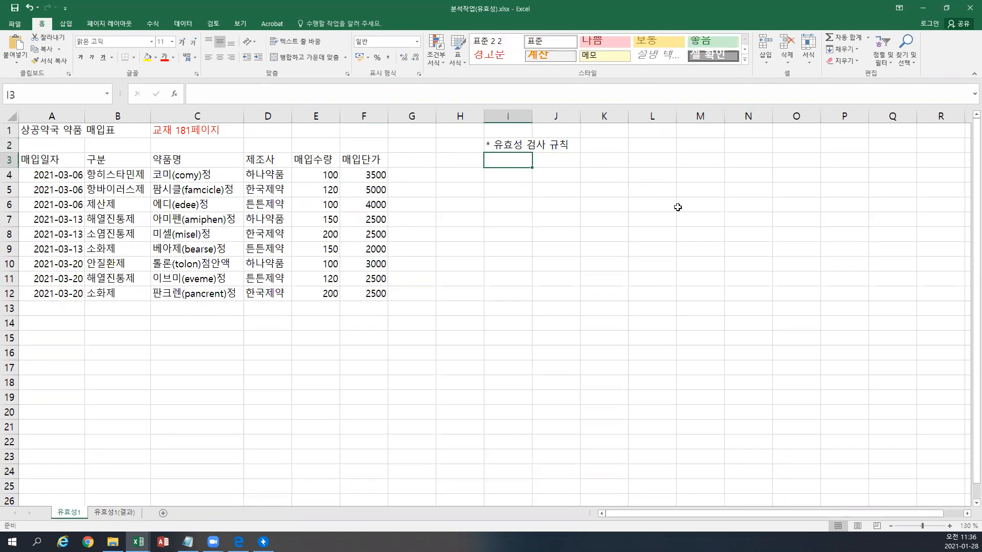
{"action": "type", "text": "점수"}
{"action": "key", "text": "Return"}
Step: Fill the range I4:I12 below the 점수 label with yellow and apply all borders to it
{"action": "left_click_drag", "start_coordinate": [513, 176], "coordinate": [506, 292]}
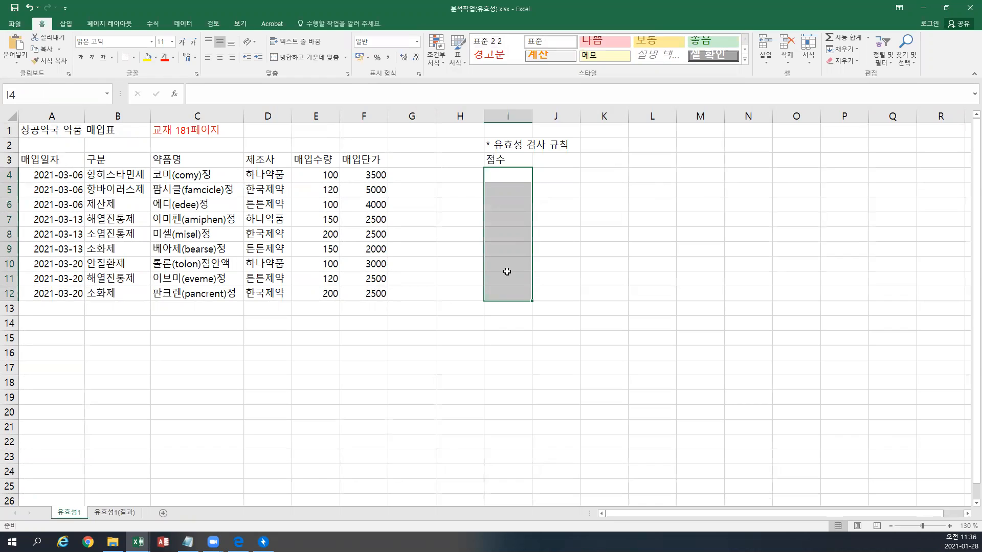
{"action": "left_click", "coordinate": [147, 57]}
{"action": "left_click", "coordinate": [133, 57]}
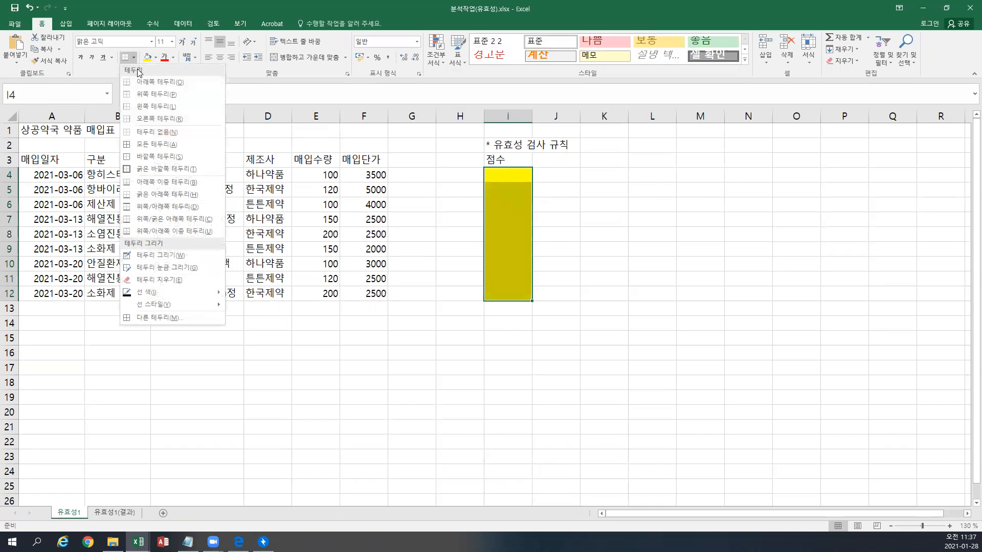
{"action": "left_click", "coordinate": [160, 144]}
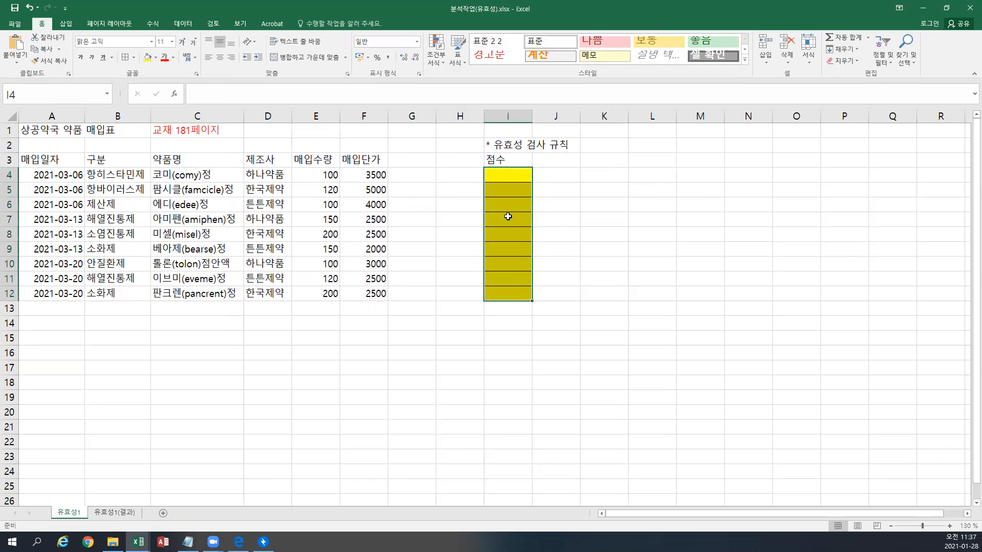
{"action": "left_click", "coordinate": [501, 176]}
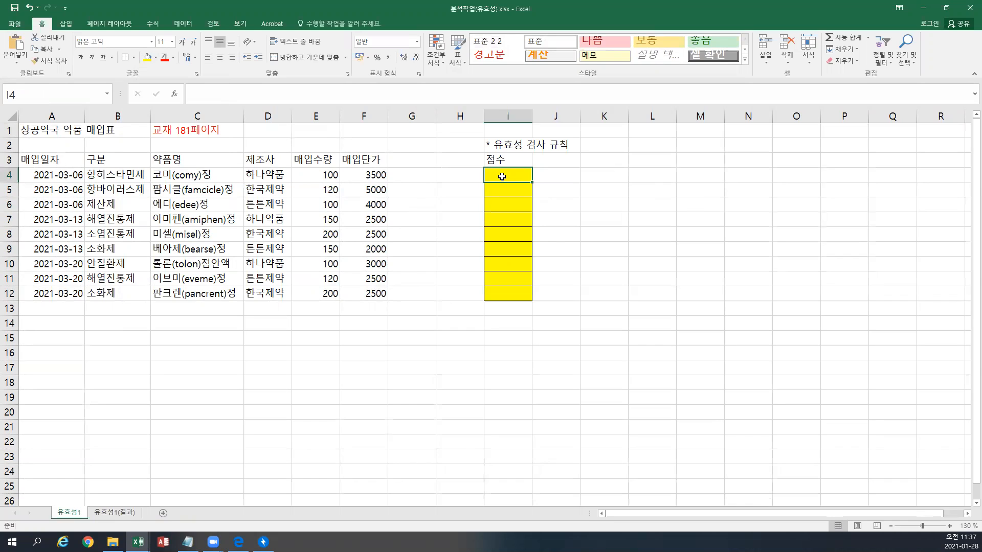
Step: Enter 12.75 in I4 as an unrestricted test score, then delete it
{"action": "left_click_drag", "start_coordinate": [502, 176], "coordinate": [509, 292]}
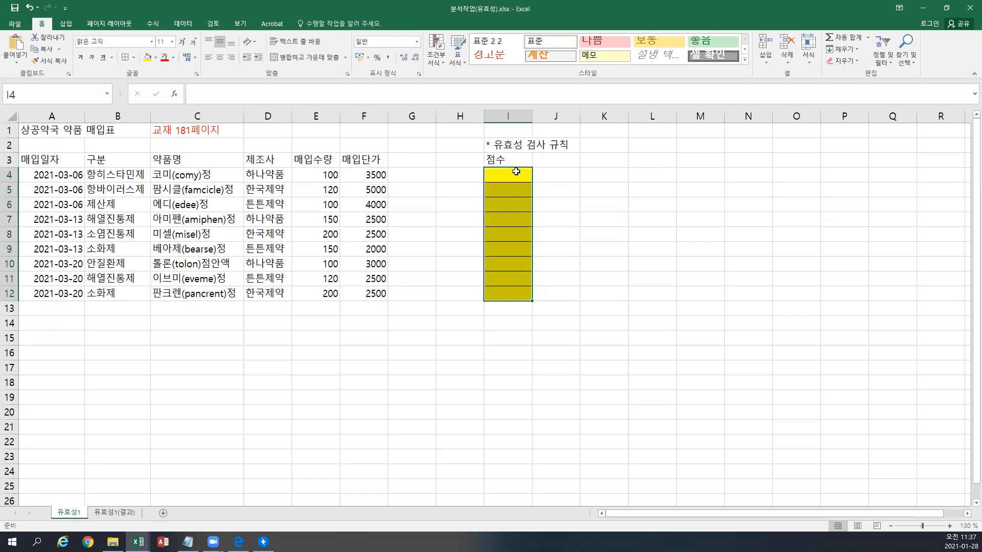
{"action": "left_click", "coordinate": [516, 172]}
{"action": "type", "text": "12.75"}
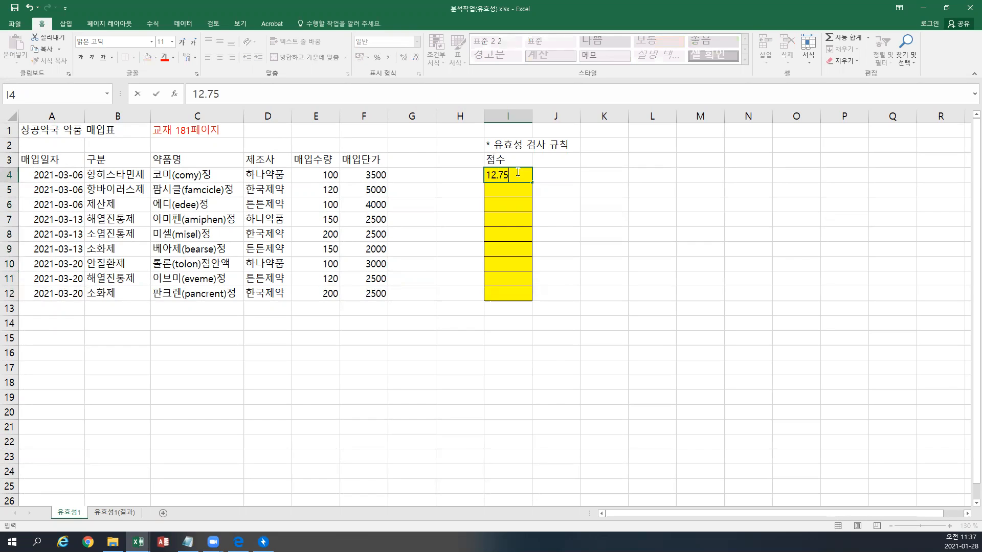
{"action": "key", "text": "Return"}
{"action": "left_click", "coordinate": [516, 172]}
{"action": "key", "text": "Delete"}
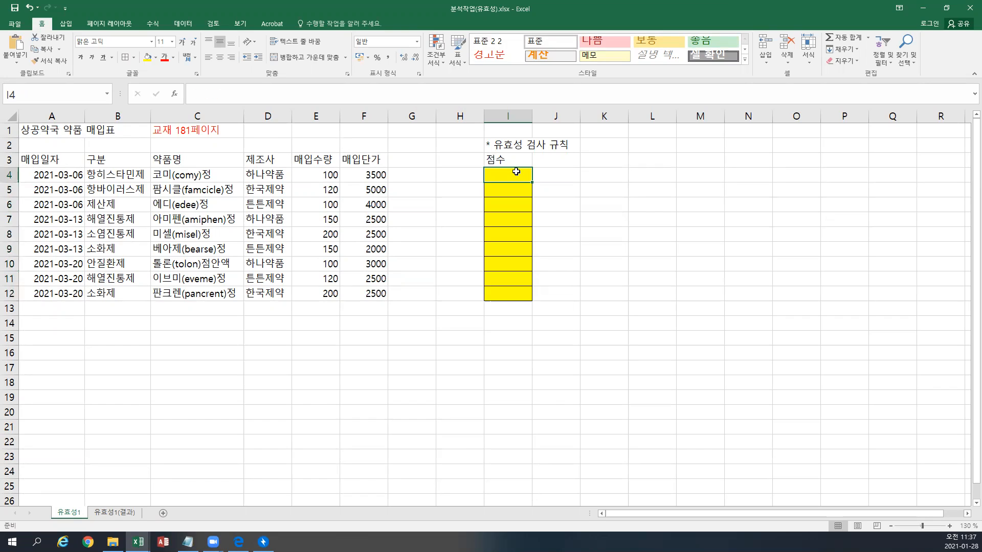
Step: Enter the test scores -1 in I4 and 101 in I5, then clear the range I4:I12
{"action": "type", "text": "-1"}
{"action": "key", "text": "Return"}
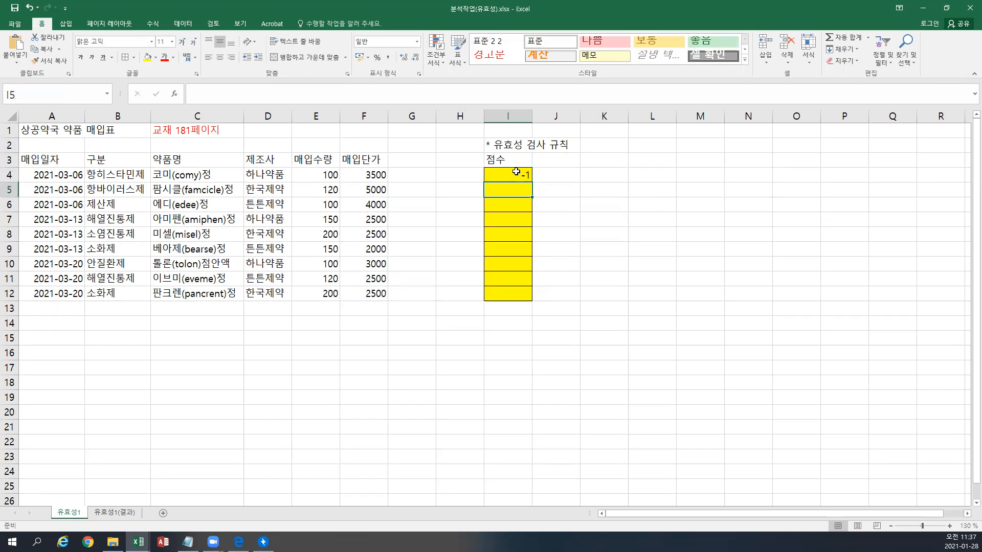
{"action": "type", "text": "101"}
{"action": "key", "text": "Return"}
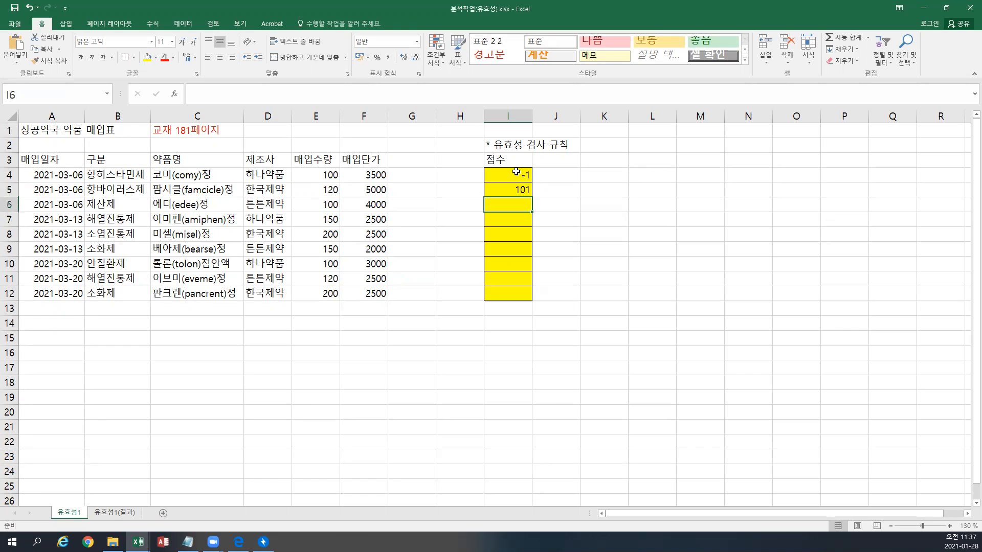
{"action": "left_click_drag", "start_coordinate": [523, 173], "coordinate": [506, 291]}
{"action": "key", "text": "Delete"}
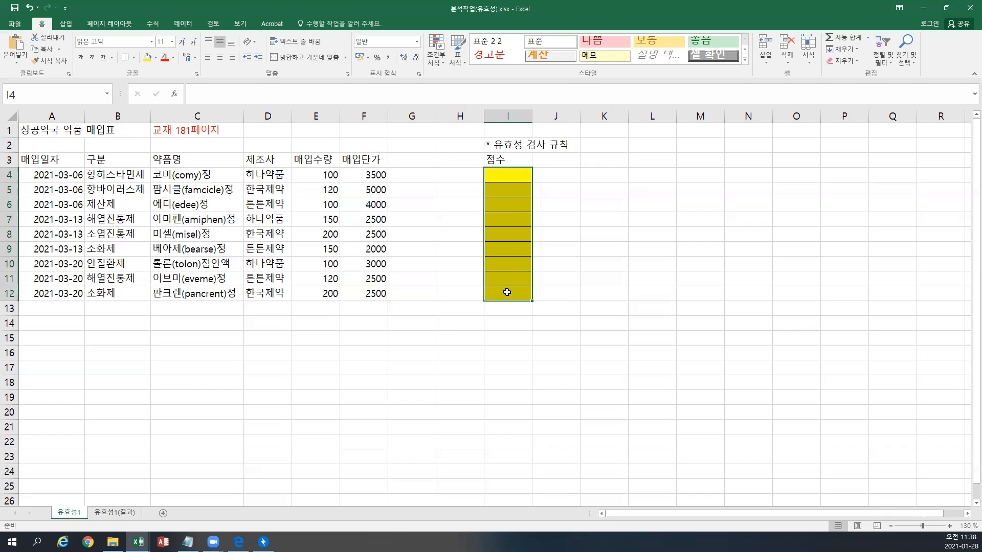
Step: Apply 데이터 유효성 검사 to I4:I12, allowing 정수 in 해당 범위 with minimum 0 and maximum 100
{"action": "scroll", "coordinate": [468, 293], "scroll_direction": "up", "scroll_amount": 1}
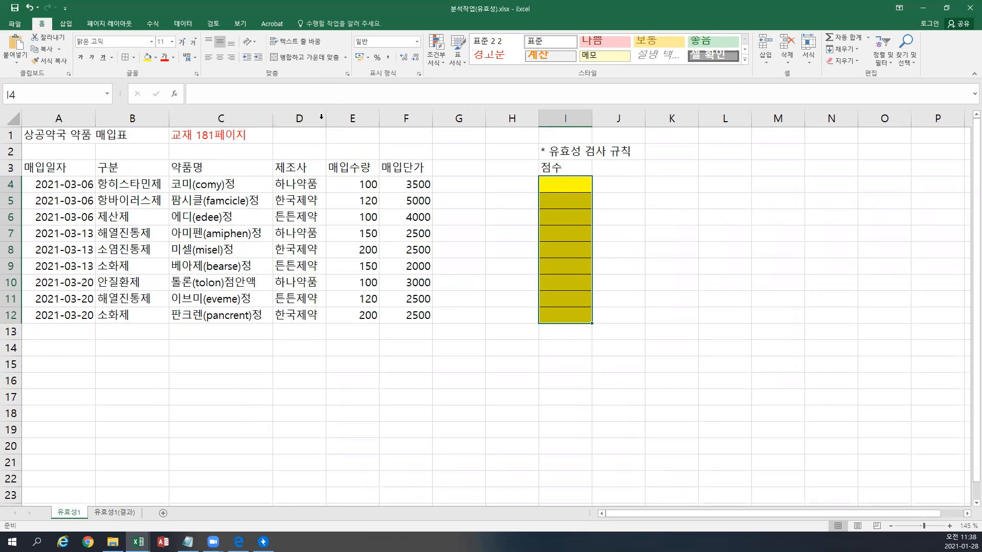
{"action": "left_click", "coordinate": [182, 25]}
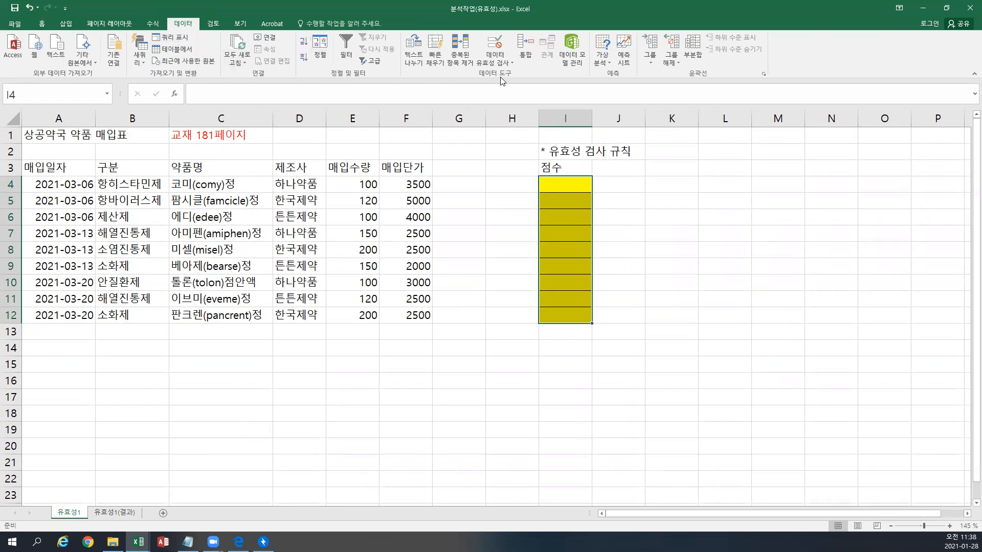
{"action": "left_click", "coordinate": [499, 45]}
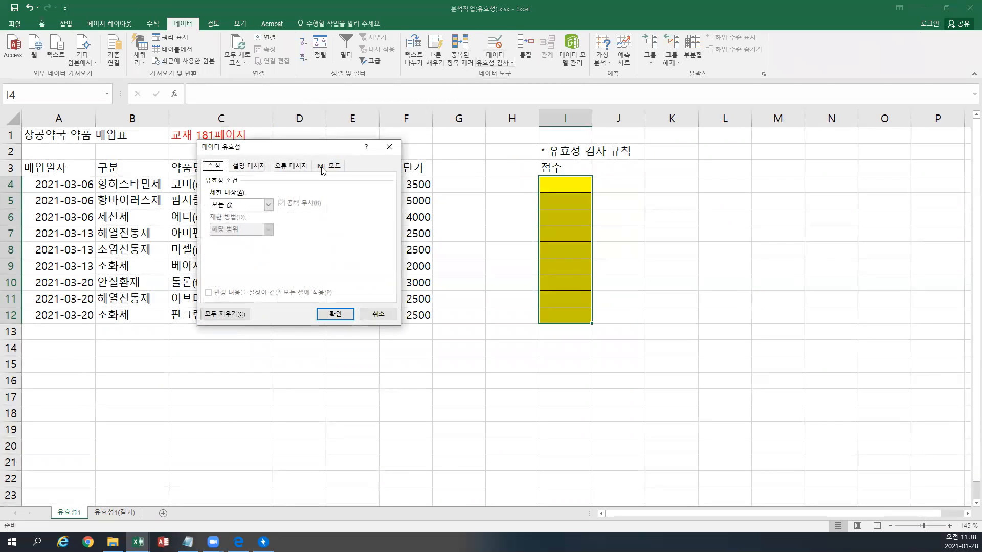
{"action": "left_click", "coordinate": [243, 204]}
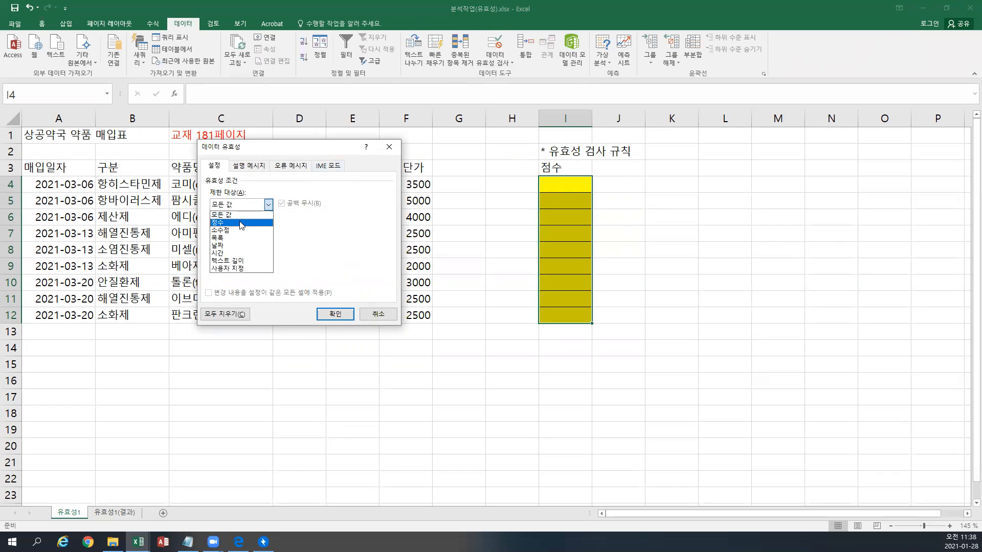
{"action": "left_click", "coordinate": [242, 223]}
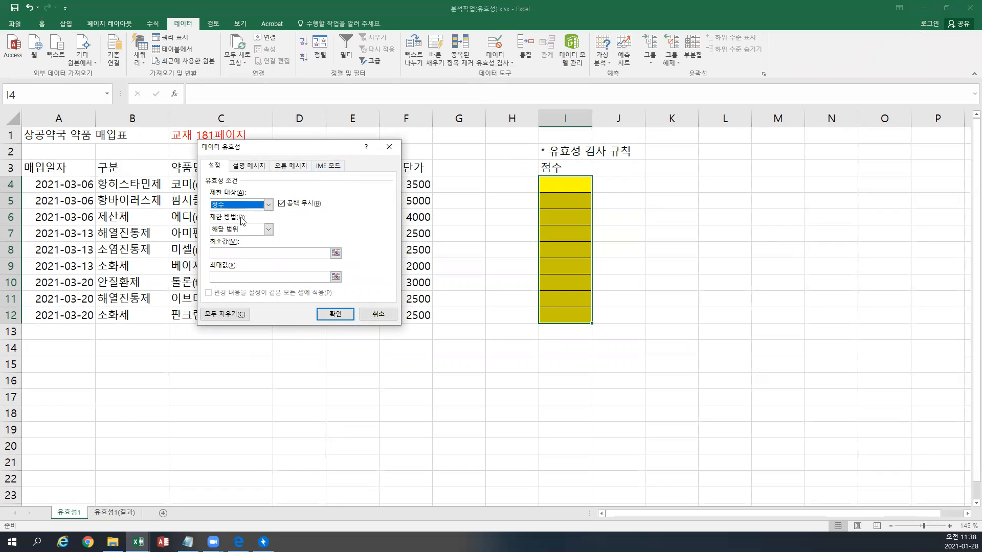
{"action": "left_click", "coordinate": [268, 230]}
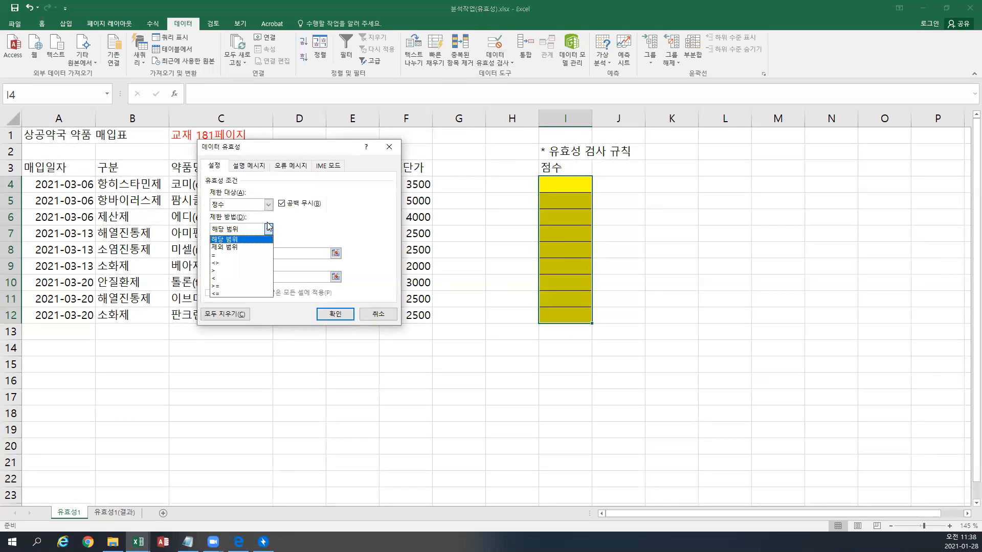
{"action": "left_click", "coordinate": [245, 240]}
{"action": "left_click", "coordinate": [229, 252]}
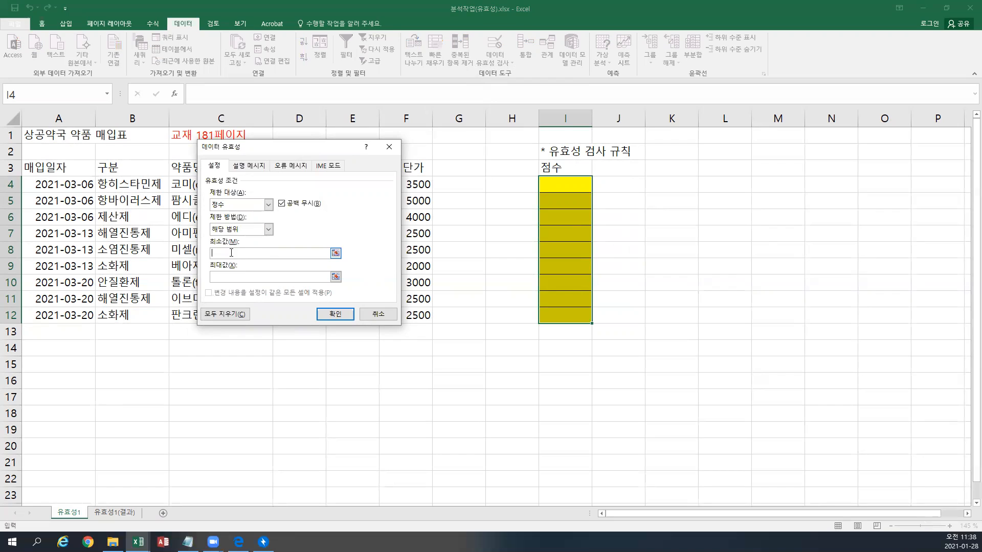
{"action": "type", "text": "0"}
{"action": "left_click", "coordinate": [228, 277]}
{"action": "type", "text": "100"}
{"action": "left_click", "coordinate": [328, 315]}
Step: Enter the valid scores 1, 10 and 100 in cells I4, I5 and I6
{"action": "left_click", "coordinate": [570, 180]}
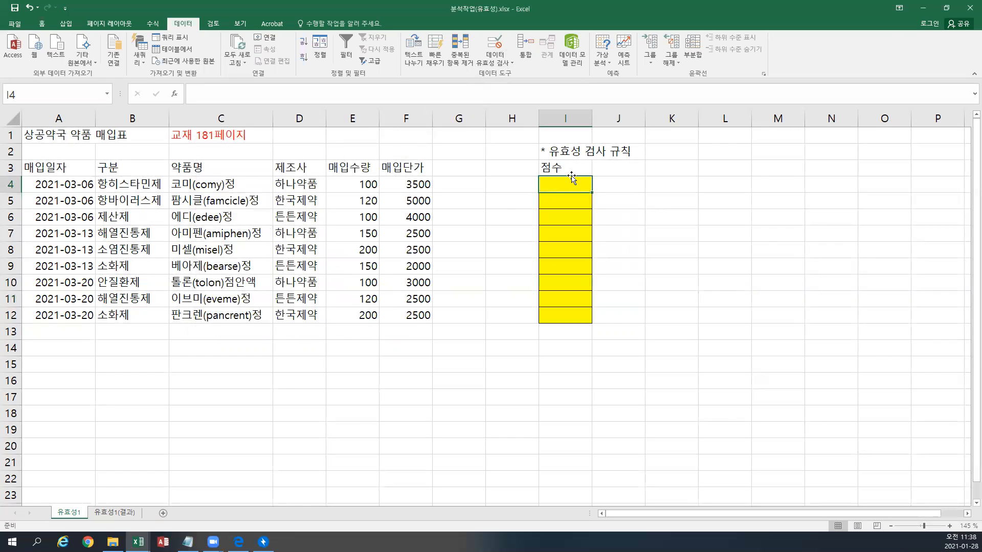
{"action": "type", "text": "1"}
{"action": "key", "text": "Return"}
{"action": "type", "text": "10"}
{"action": "key", "text": "Return"}
{"action": "type", "text": "100"}
{"action": "key", "text": "Return"}
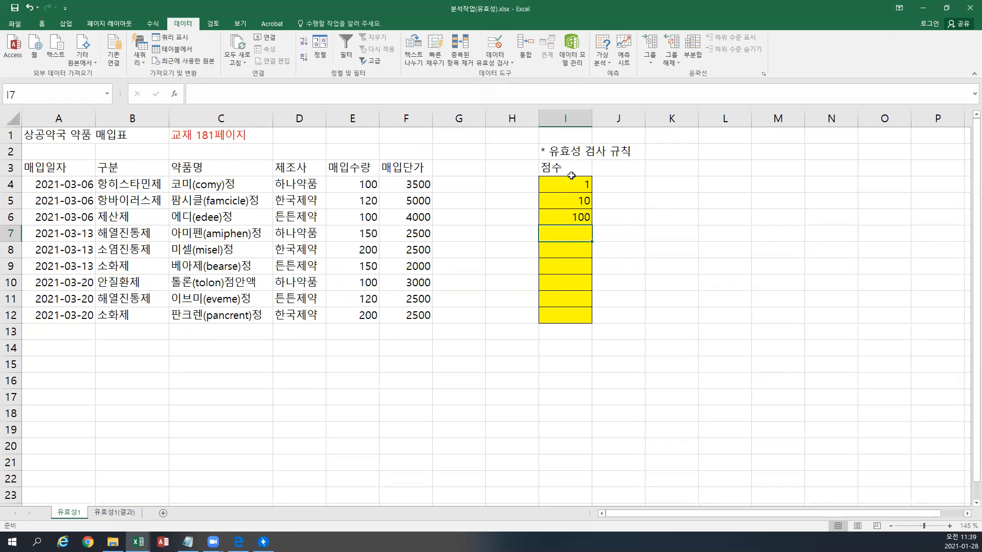
Step: Test the validation rule in I7 with the out-of-rule values 1.5, -1 and 111, discarding each entry
{"action": "type", "text": "1.5"}
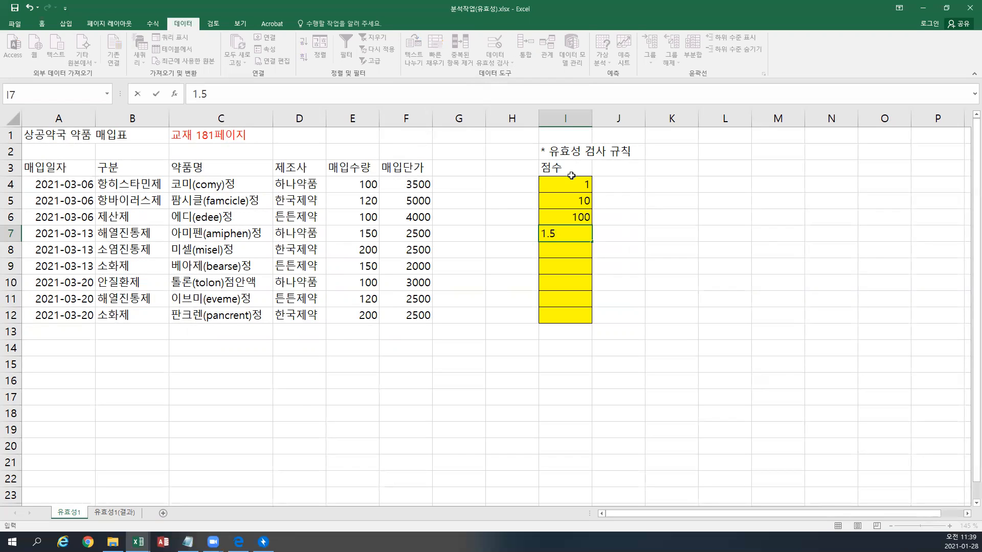
{"action": "key", "text": "Return"}
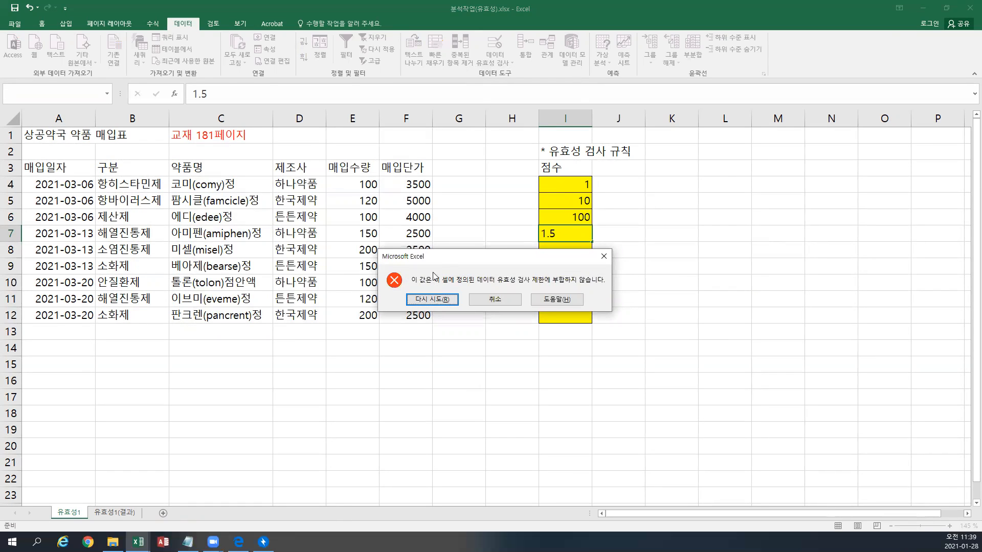
{"action": "left_click_drag", "start_coordinate": [439, 256], "coordinate": [344, 234]}
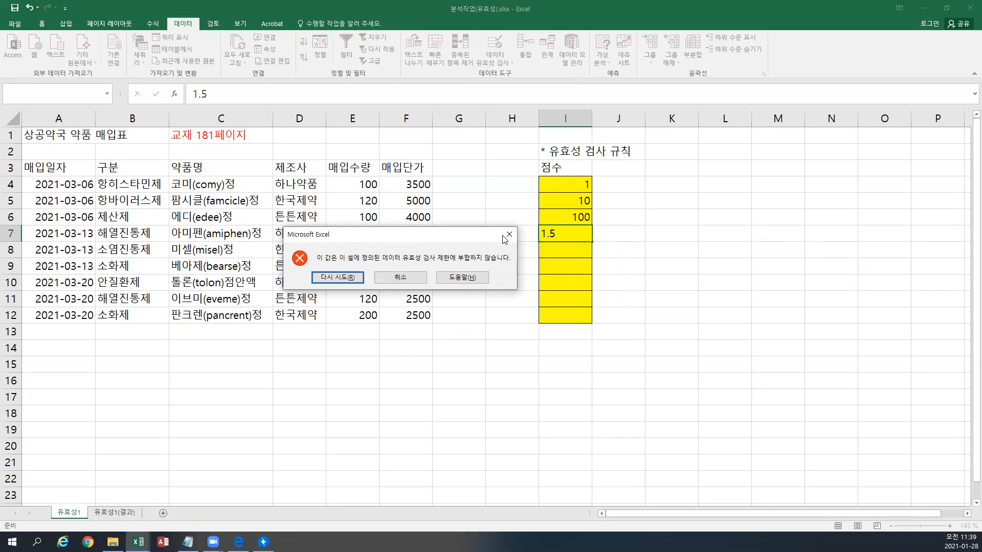
{"action": "left_click", "coordinate": [343, 281]}
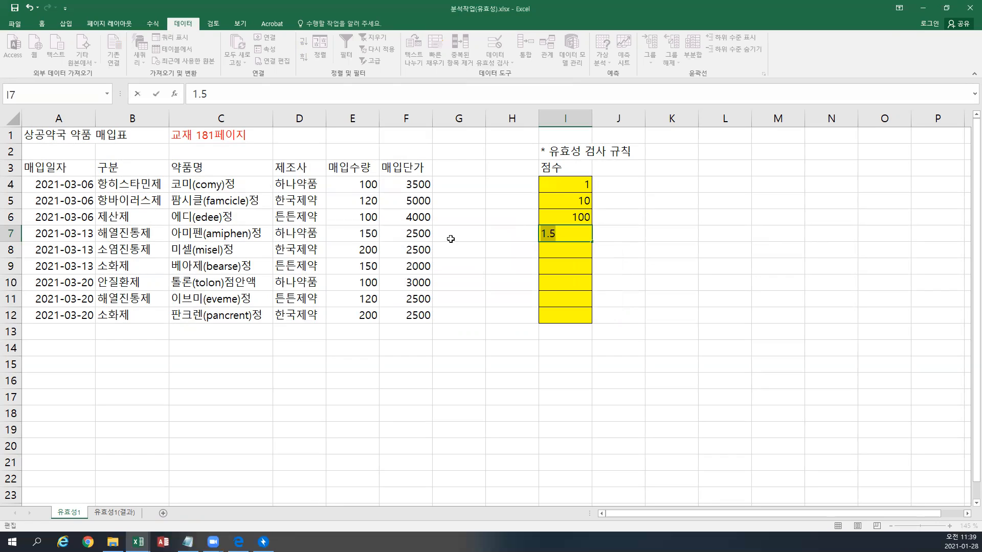
{"action": "type", "text": "-1"}
{"action": "key", "text": "Return"}
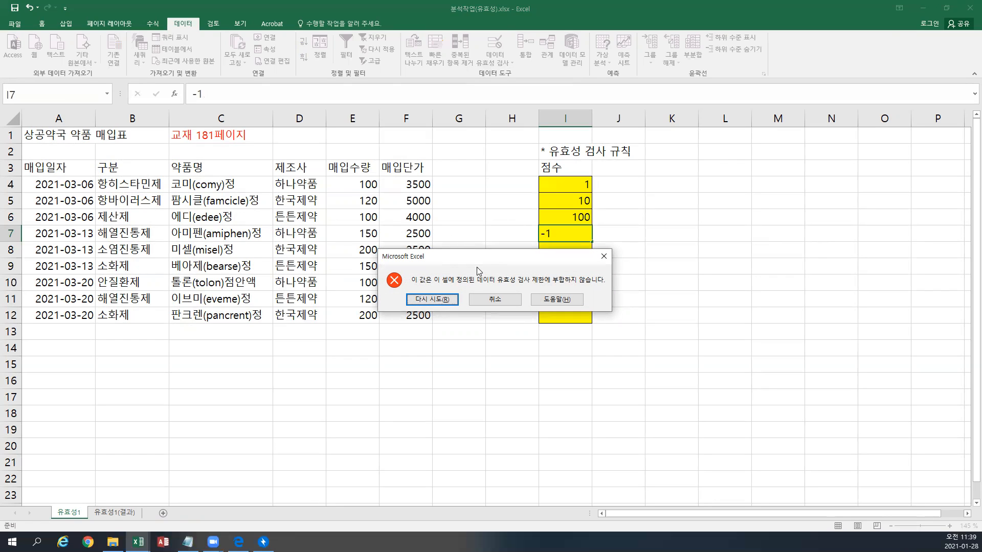
{"action": "left_click", "coordinate": [492, 299]}
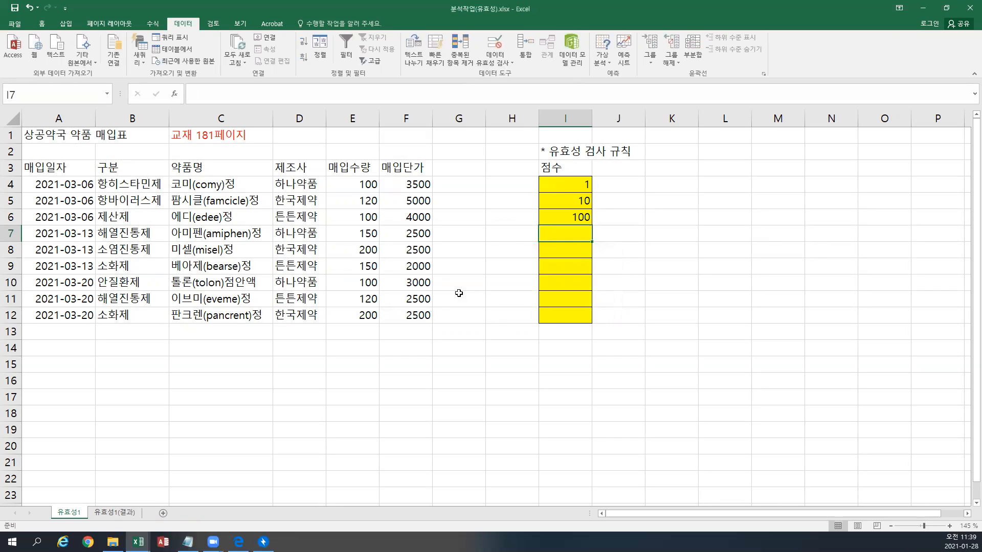
{"action": "type", "text": "111"}
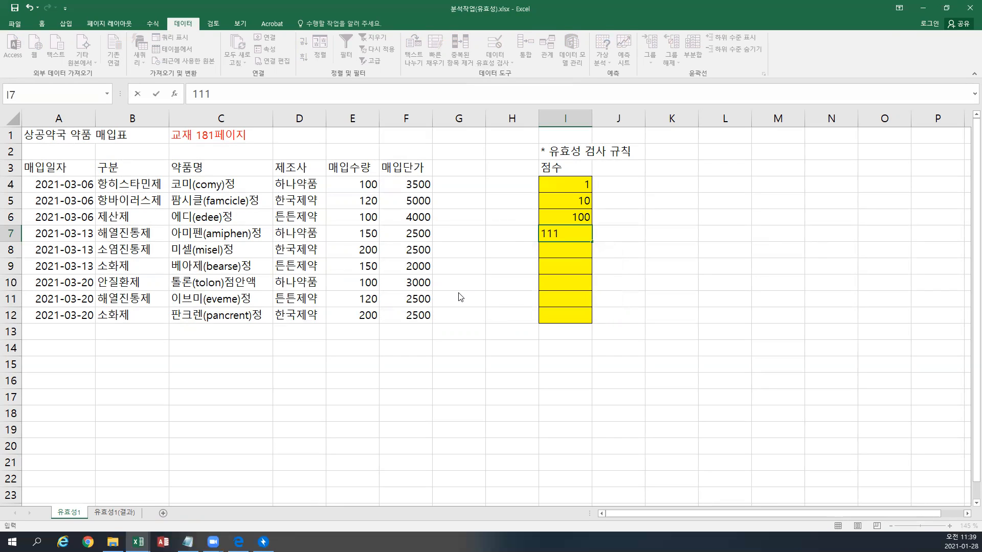
{"action": "key", "text": "Return"}
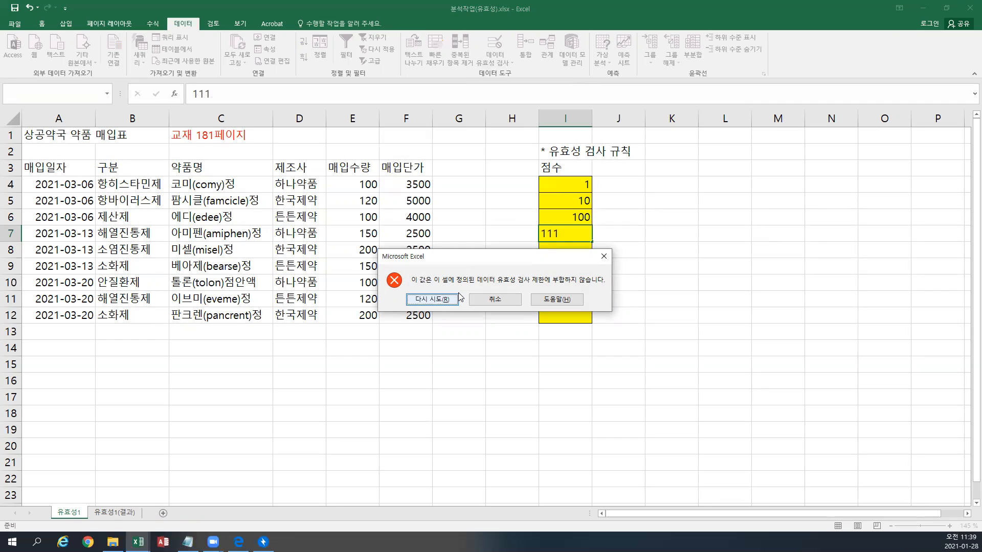
{"action": "key", "text": "Escape"}
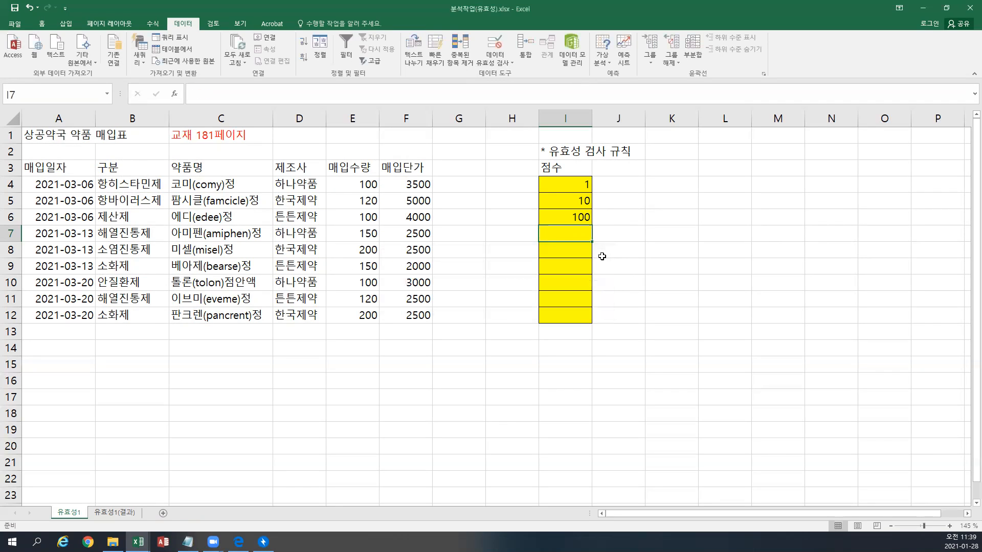
Step: Add a 설명 메시지 to the validation of I4:I12 titled 정수값 입력 with the text 0부터 100까지의 정수만 입력하세요~~~
{"action": "left_click", "coordinate": [576, 185]}
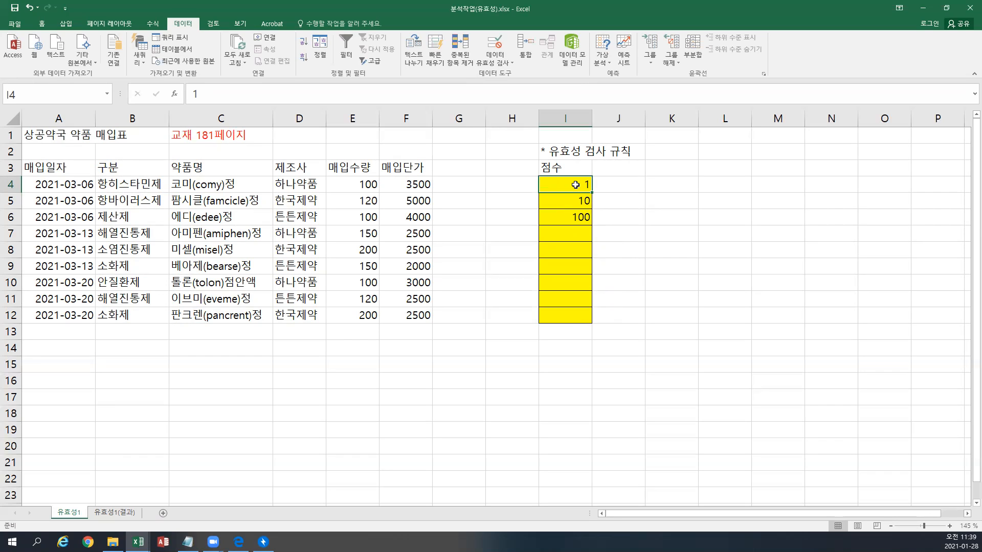
{"action": "left_click_drag", "start_coordinate": [578, 185], "coordinate": [555, 316]}
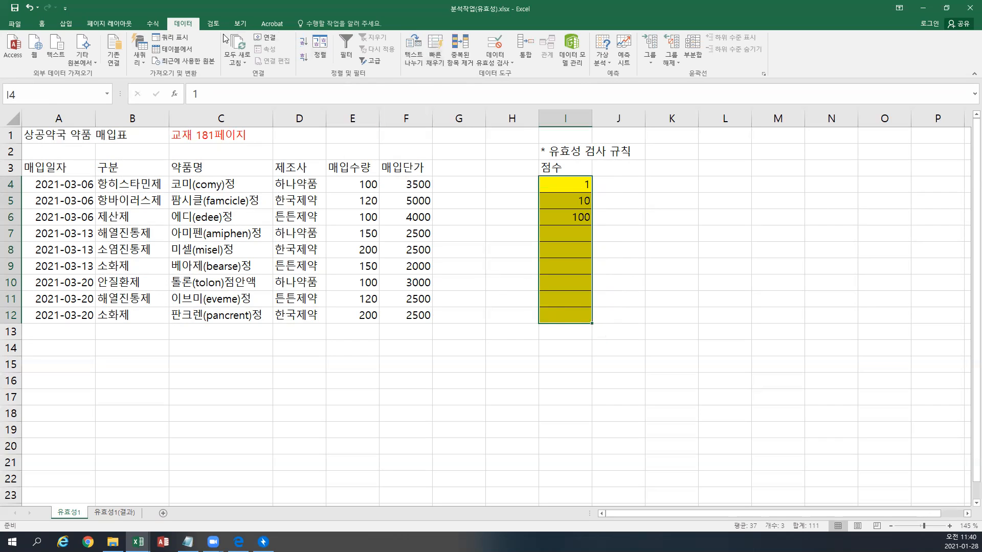
{"action": "left_click", "coordinate": [481, 43]}
{"action": "left_click", "coordinate": [247, 166]}
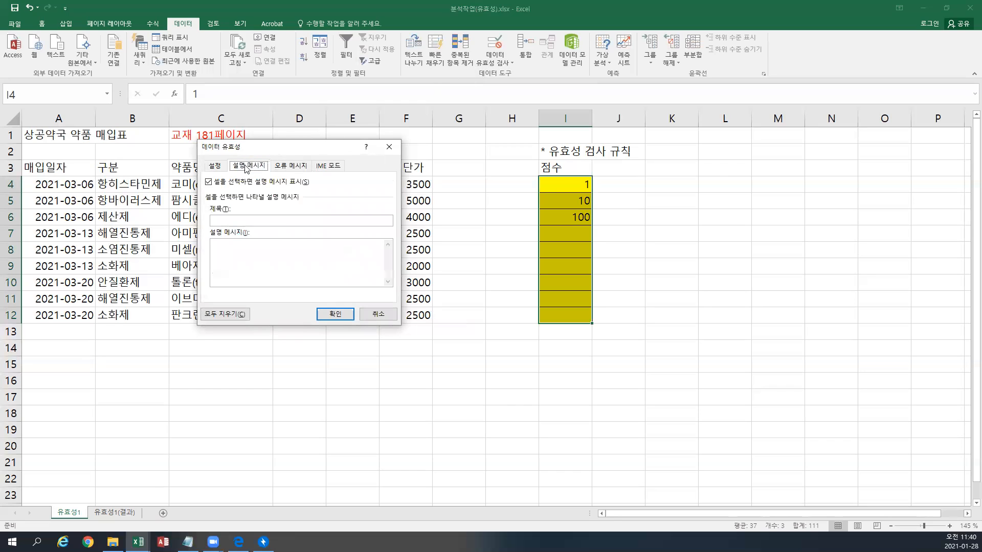
{"action": "left_click", "coordinate": [238, 221]}
{"action": "type", "text": "정수값 "}
{"action": "type", "text": "입력하"}
{"action": "key", "text": "BackSpace"}
{"action": "key", "text": "BackSpace"}
{"action": "key", "text": "BackSpace"}
{"action": "type", "text": "입력"}
{"action": "left_click", "coordinate": [269, 253]}
{"action": "type", "text": "0부터 100까지의 정수만 입력하세요~~~"}
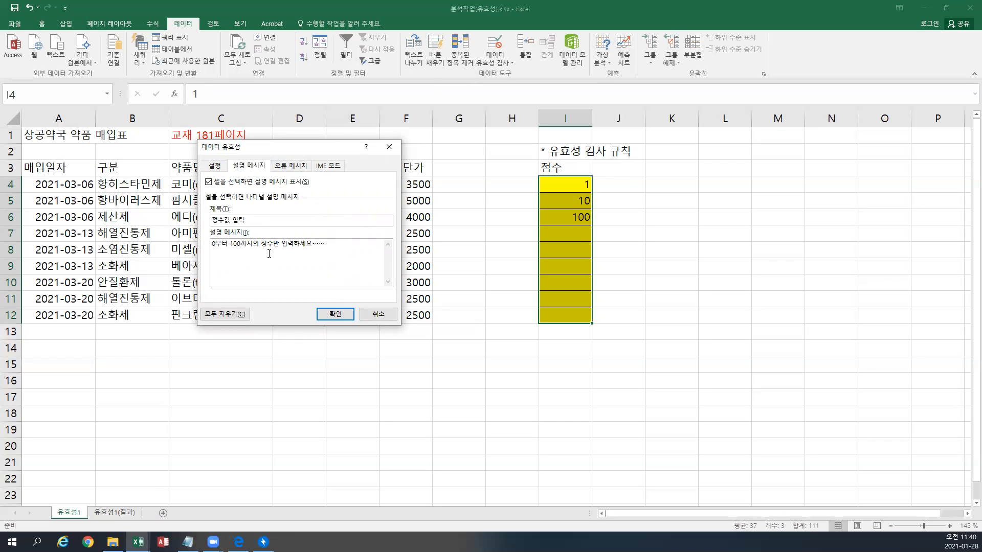
{"action": "left_click", "coordinate": [334, 316]}
{"action": "left_click", "coordinate": [333, 316]}
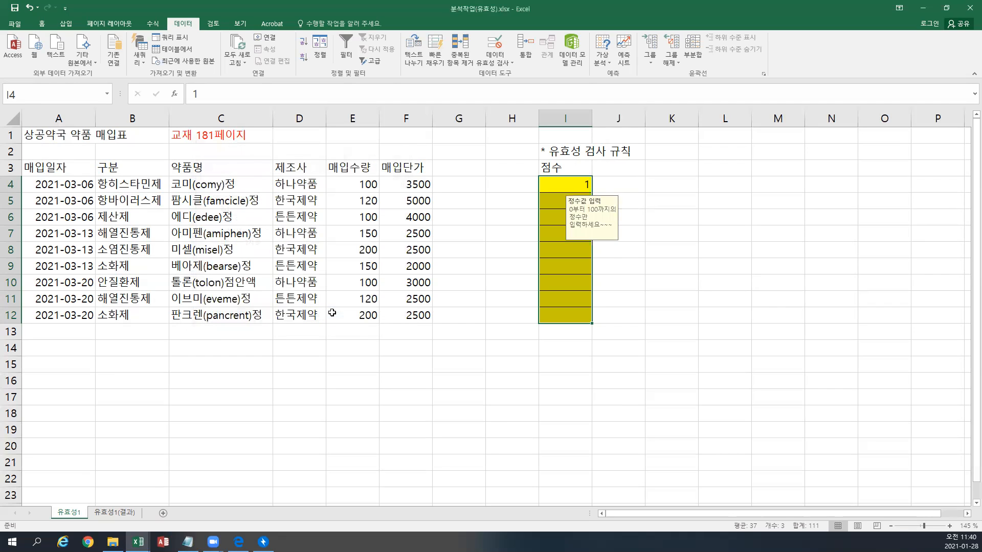
Step: Check the input message on the individual 점수 cells from I4 to I9
{"action": "left_click", "coordinate": [560, 185]}
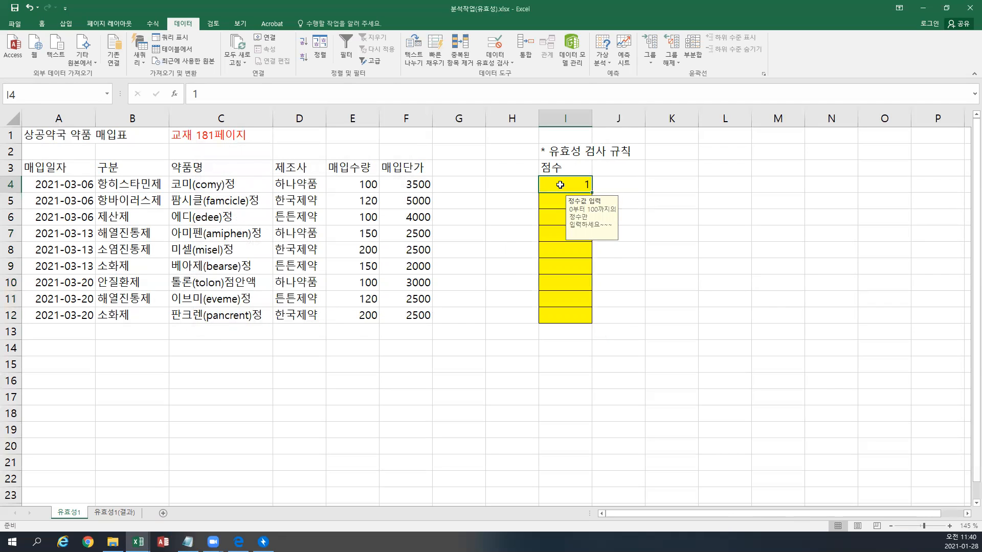
{"action": "left_click", "coordinate": [559, 201]}
{"action": "left_click", "coordinate": [558, 217]}
{"action": "left_click", "coordinate": [555, 235]}
{"action": "left_click", "coordinate": [550, 252]}
{"action": "left_click", "coordinate": [553, 264]}
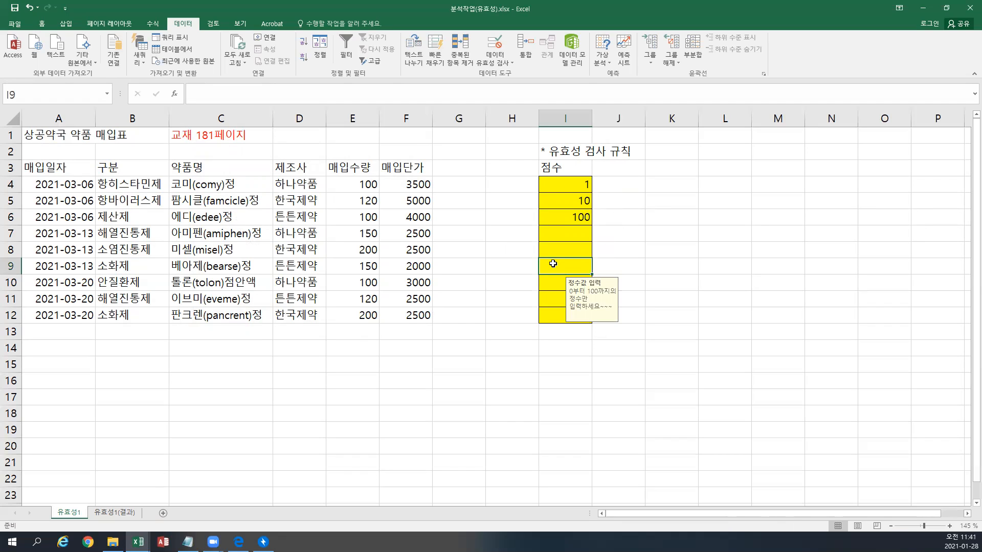
Step: Test the validation rule in I7 with the value -1 and discard the entry
{"action": "left_click", "coordinate": [566, 238]}
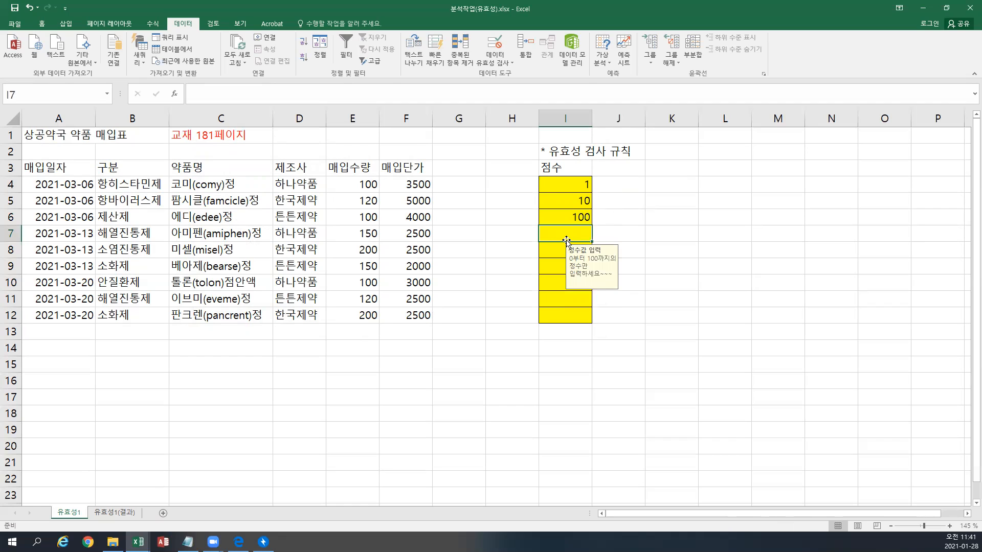
{"action": "type", "text": "-1"}
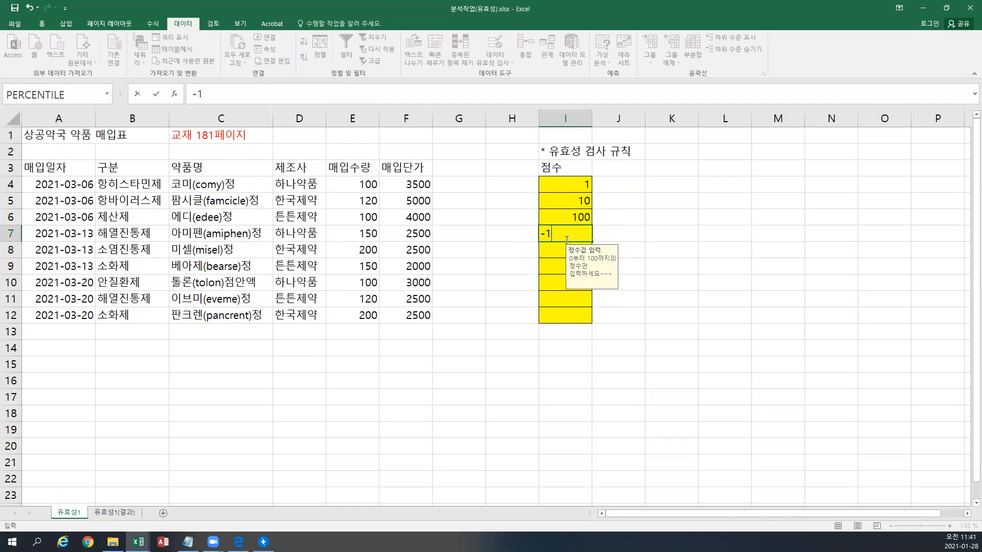
{"action": "key", "text": "Return"}
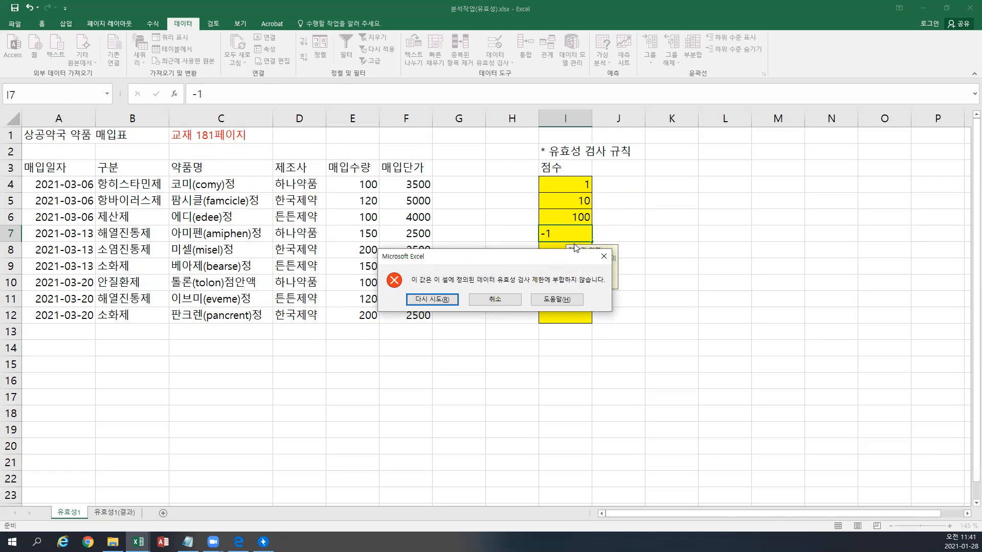
{"action": "left_click", "coordinate": [604, 256]}
Step: Preview the 오류 메시지 styles 경고 and 정보 for the validation of I4:I12 and set the style to 중지
{"action": "left_click_drag", "start_coordinate": [565, 184], "coordinate": [563, 316]}
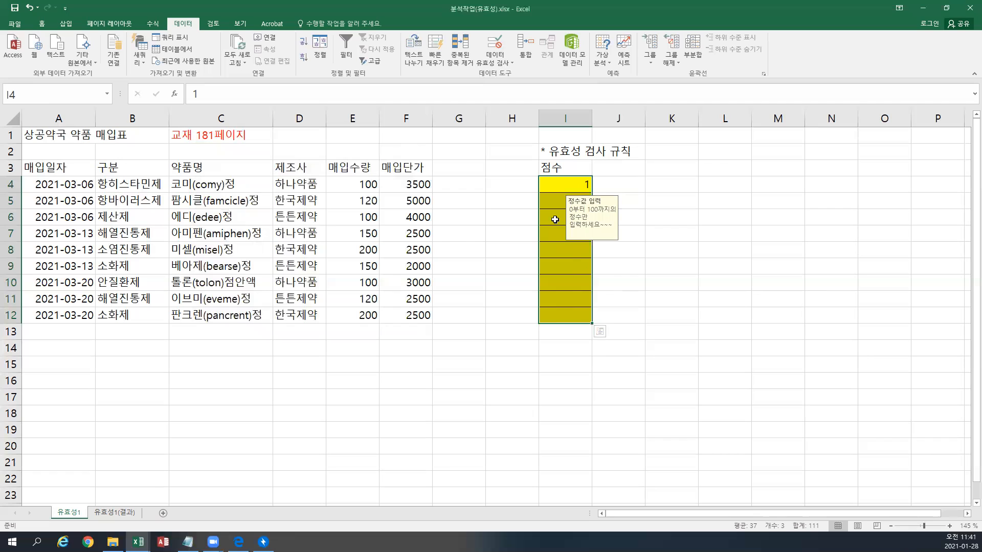
{"action": "left_click", "coordinate": [494, 44]}
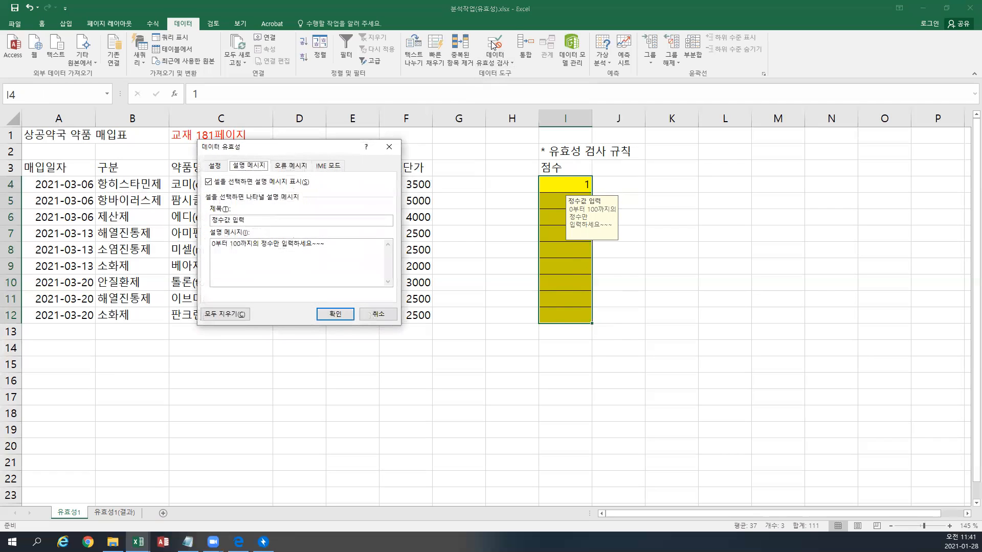
{"action": "left_click", "coordinate": [291, 167]}
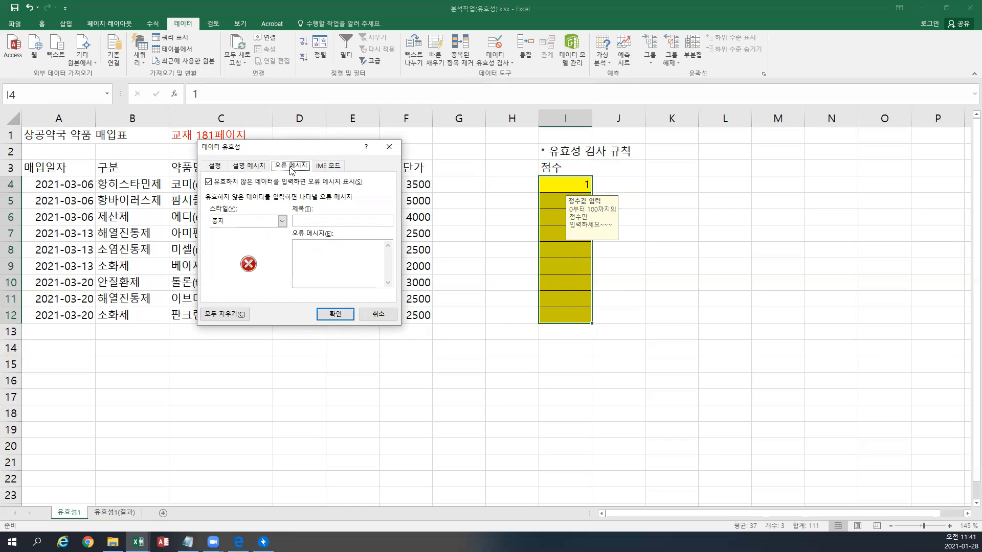
{"action": "left_click", "coordinate": [282, 221]}
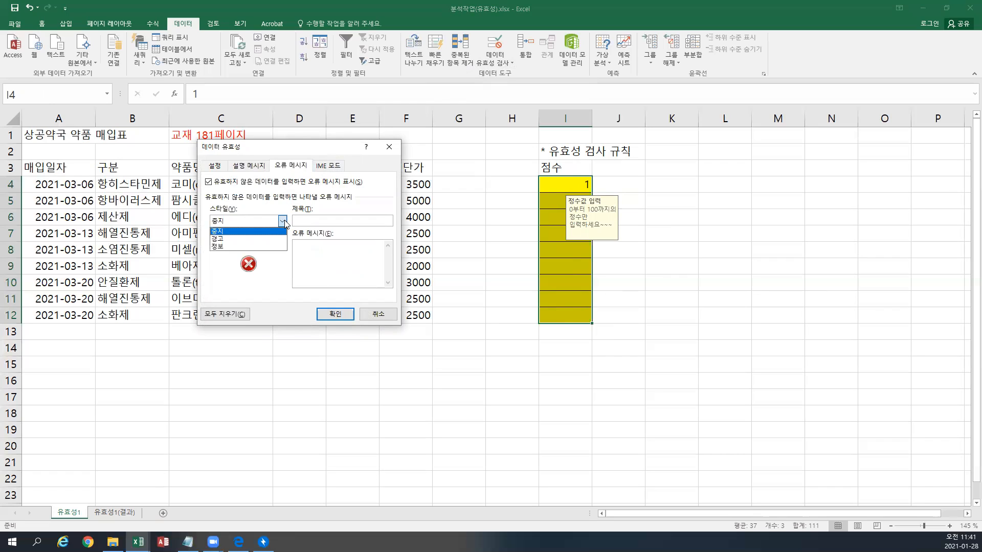
{"action": "left_click", "coordinate": [258, 238]}
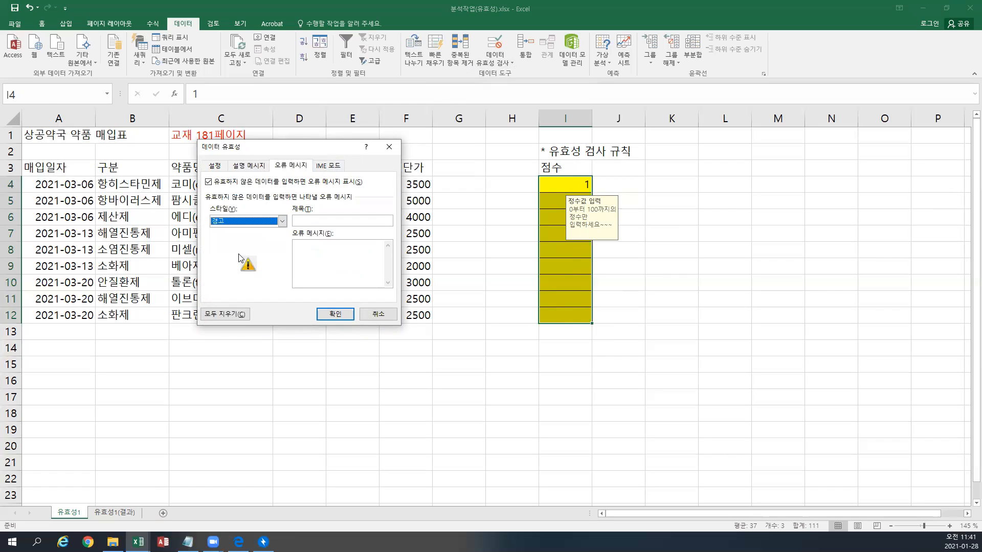
{"action": "left_click", "coordinate": [282, 221]}
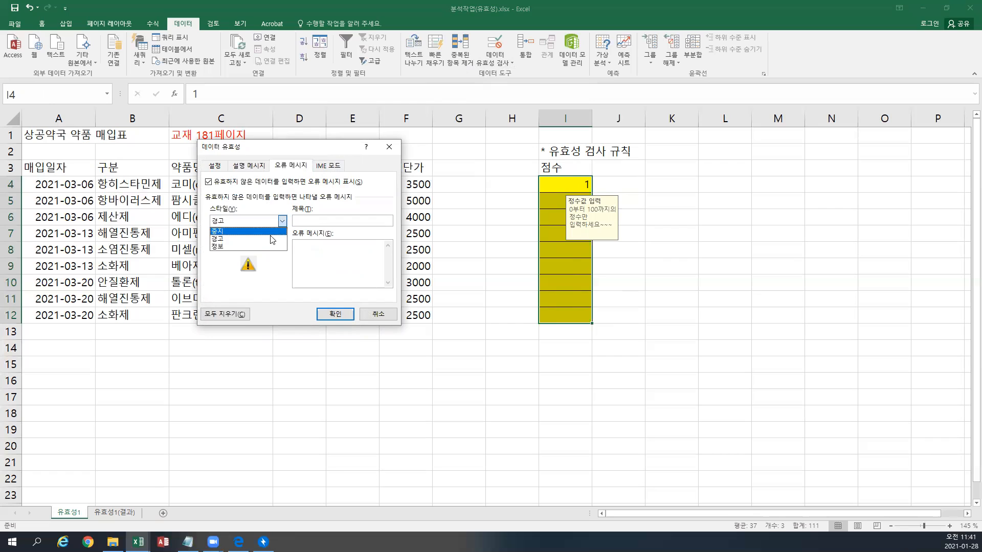
{"action": "left_click", "coordinate": [251, 251]}
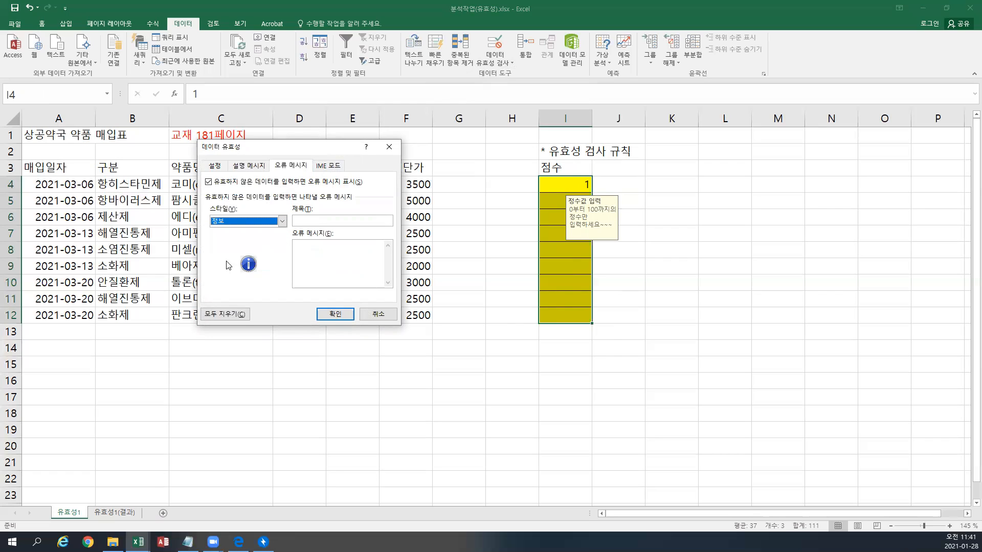
{"action": "left_click", "coordinate": [281, 221]}
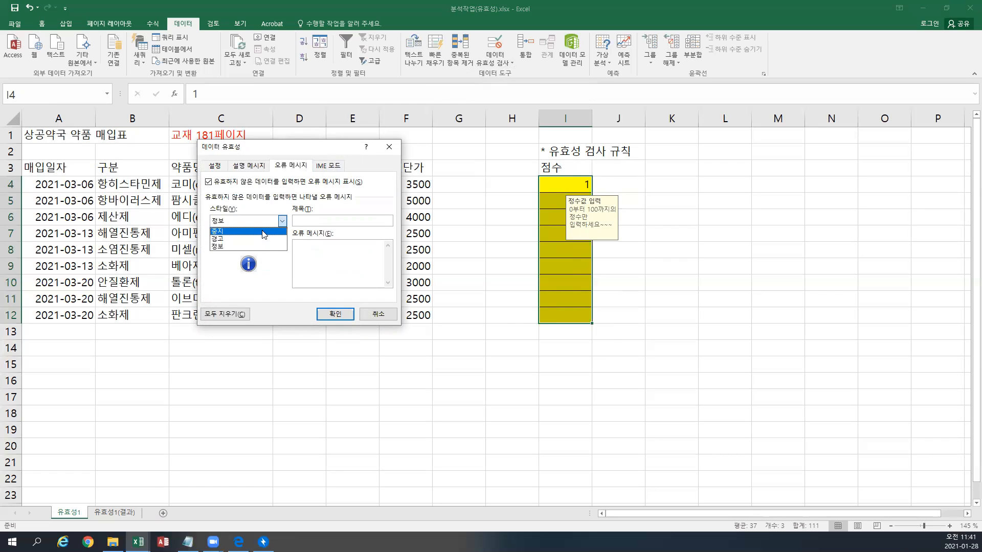
{"action": "left_click", "coordinate": [264, 231]}
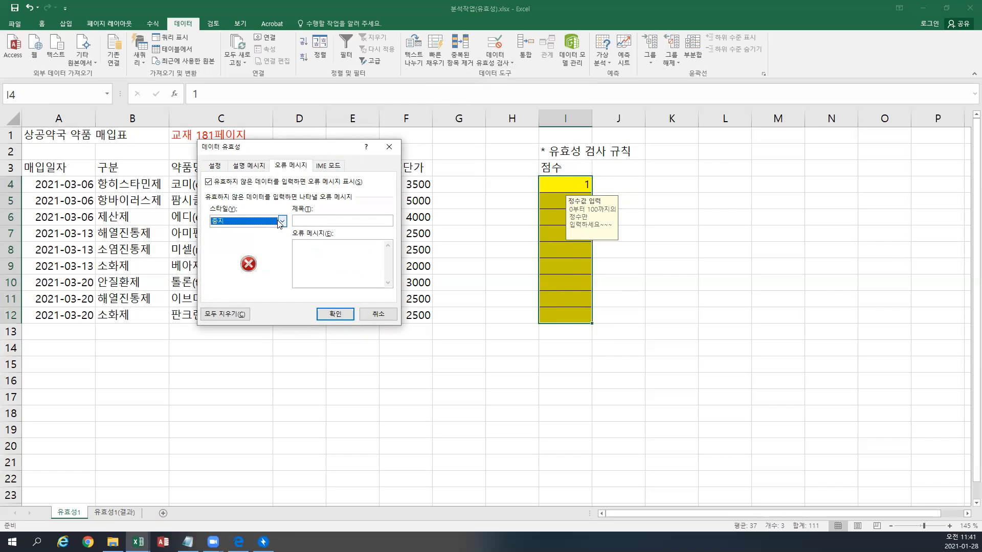
{"action": "left_click", "coordinate": [281, 221]}
{"action": "left_click", "coordinate": [279, 222]}
{"action": "left_click", "coordinate": [279, 222]}
{"action": "left_click", "coordinate": [261, 239]}
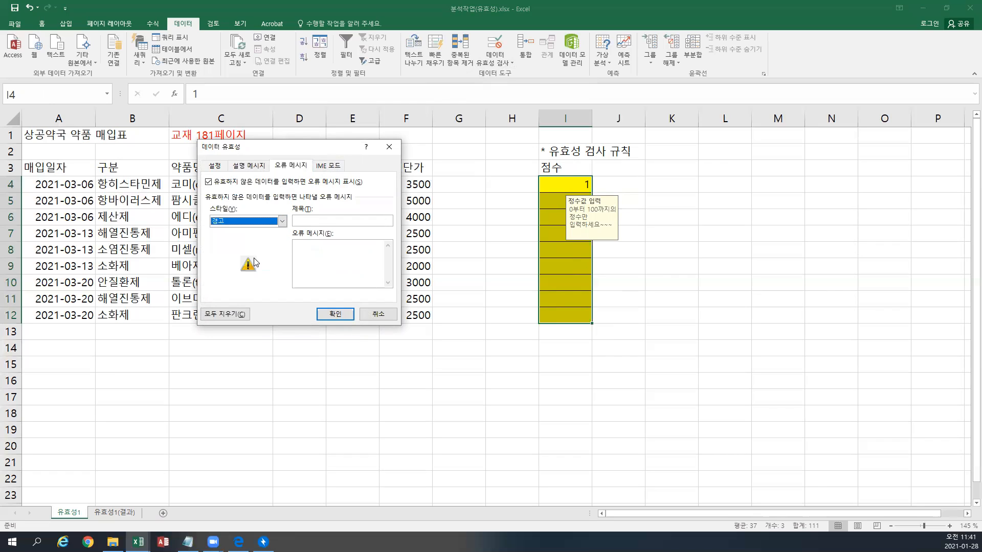
{"action": "left_click", "coordinate": [281, 221]}
{"action": "left_click", "coordinate": [281, 221]}
{"action": "left_click", "coordinate": [279, 231]}
Step: Give the error message the title 입력값 오류 and the text 0에서 100사이의 정수값이 아닙니다. 확이하고 다시 입력사에ㅛ~~~, and apply it to I4:I12
{"action": "left_click", "coordinate": [338, 220]}
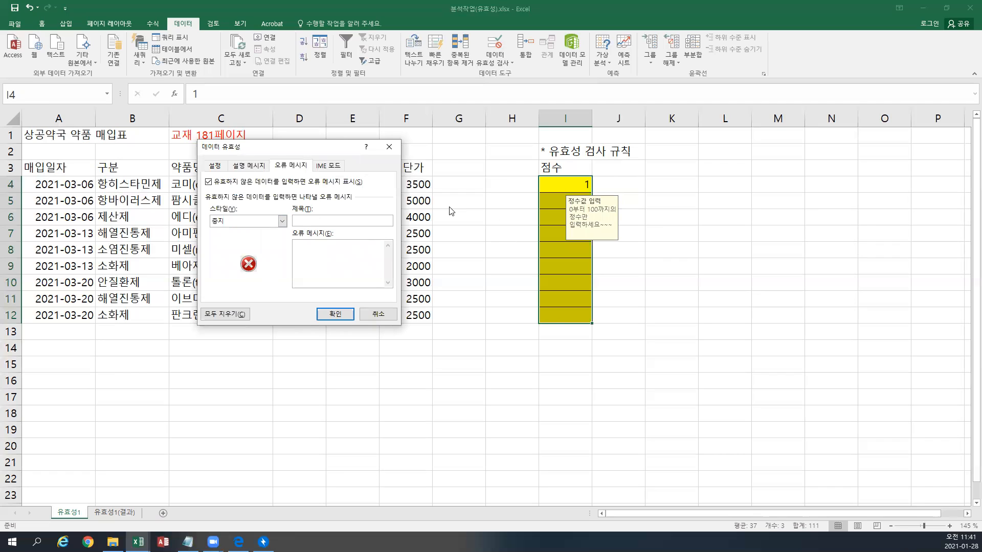
{"action": "type", "text": "입력값 오류"}
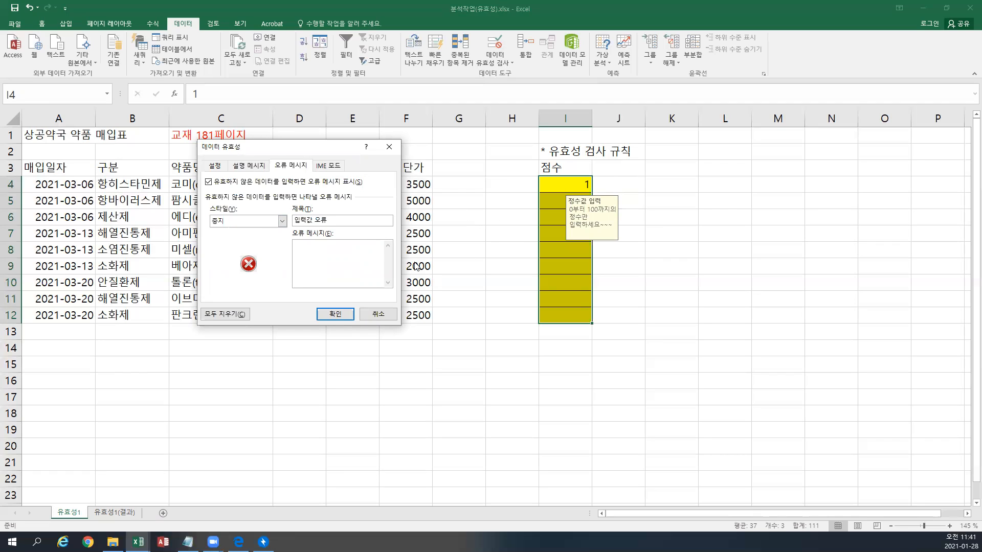
{"action": "left_click", "coordinate": [374, 267]}
{"action": "type", "text": "0에서 100사이의 정수값이 아닙니다."}
{"action": "key", "text": "BackSpace"}
{"action": "type", "text": "다. 확이하고 "}
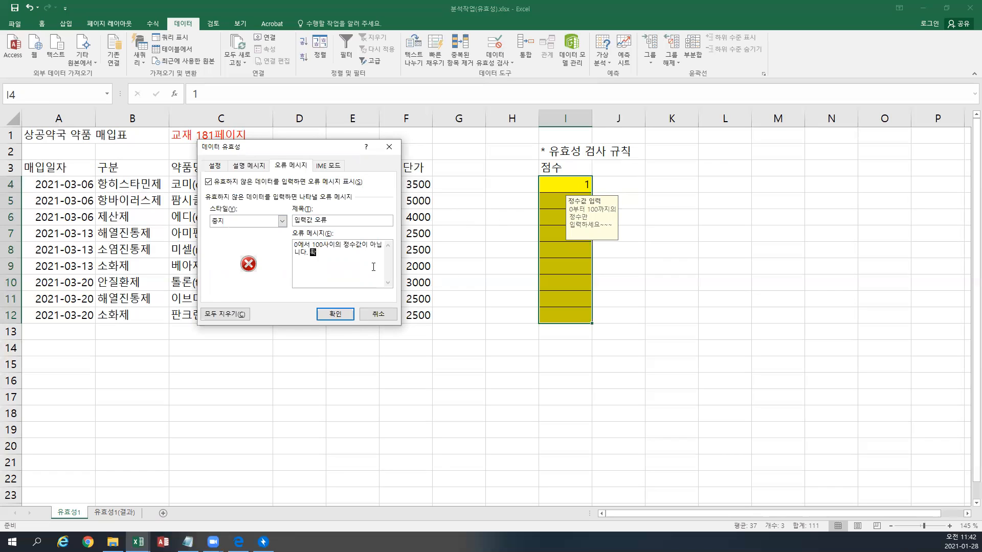
{"action": "type", "text": "다시 ㅇ"}
{"action": "type", "text": "입력사에ㅛ~~~"}
{"action": "left_click", "coordinate": [336, 315]}
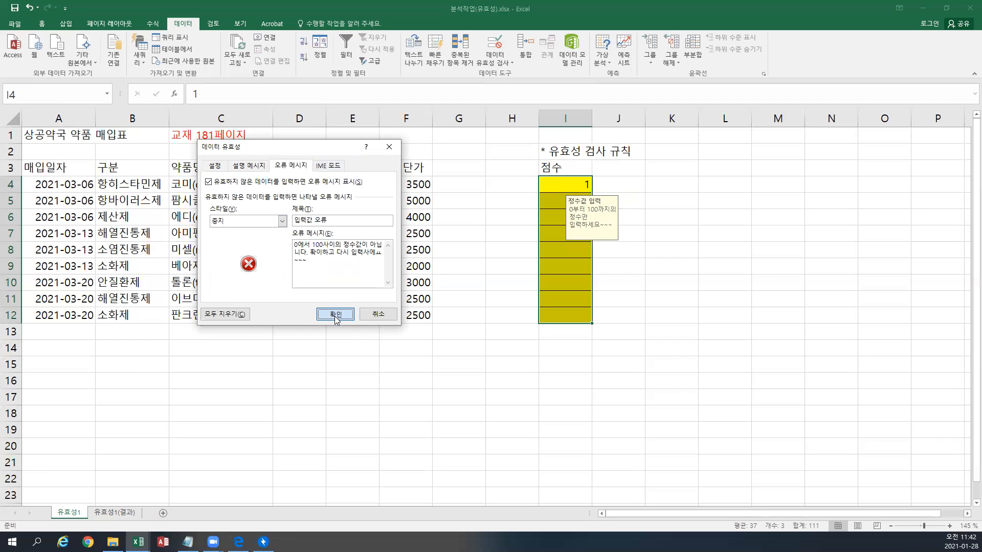
Step: Test the custom error message in I7 with the invalid values -1 and 1.5, discarding both entries
{"action": "left_click", "coordinate": [552, 217]}
{"action": "left_click", "coordinate": [555, 246]}
{"action": "left_click", "coordinate": [552, 233]}
{"action": "type", "text": "-1"}
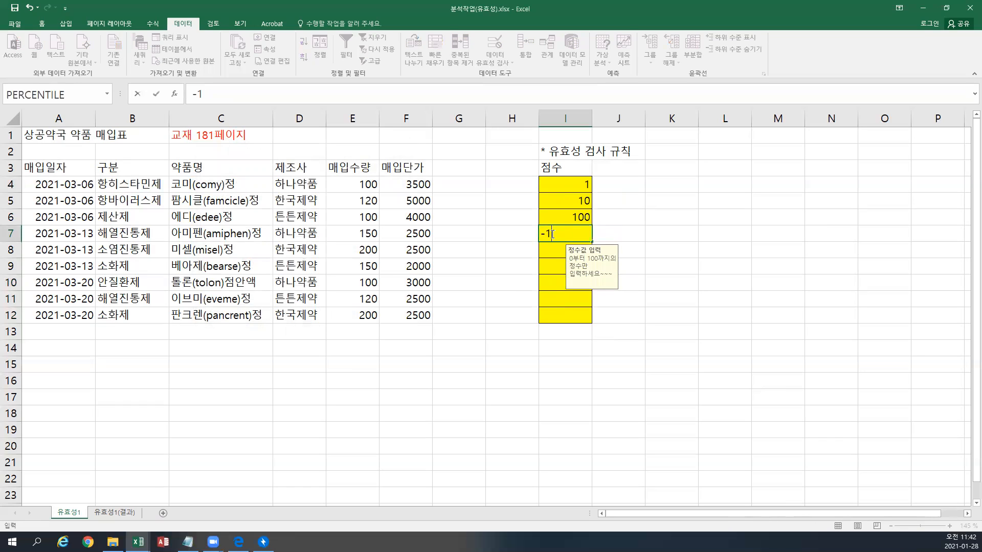
{"action": "key", "text": "Return"}
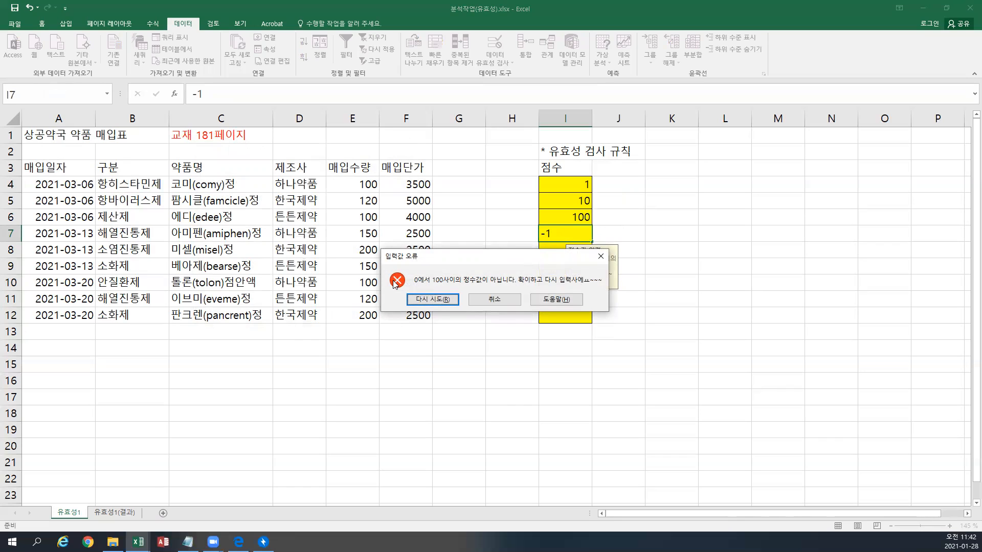
{"action": "left_click", "coordinate": [432, 299]}
{"action": "type", "text": "="}
{"action": "left_click", "coordinate": [547, 252]}
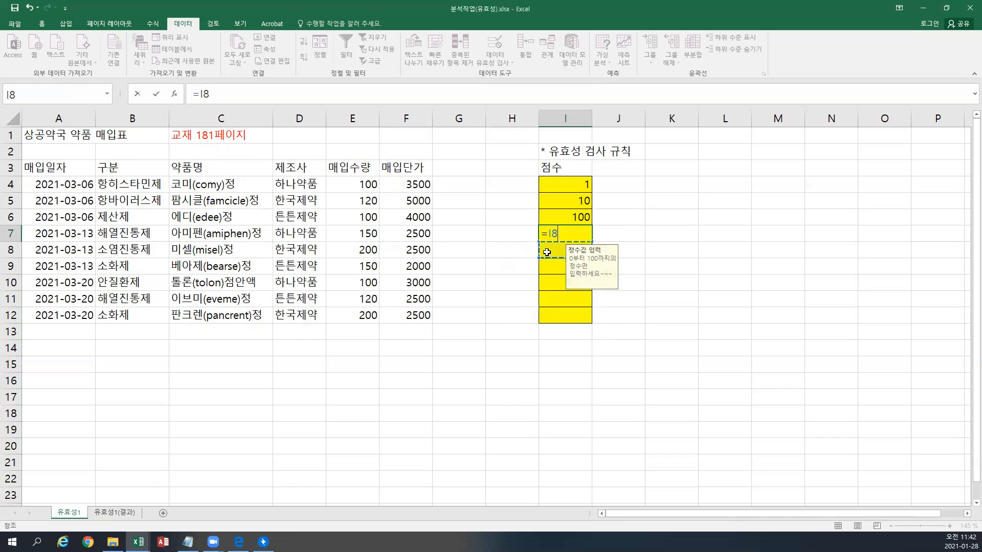
{"action": "key", "text": "Escape"}
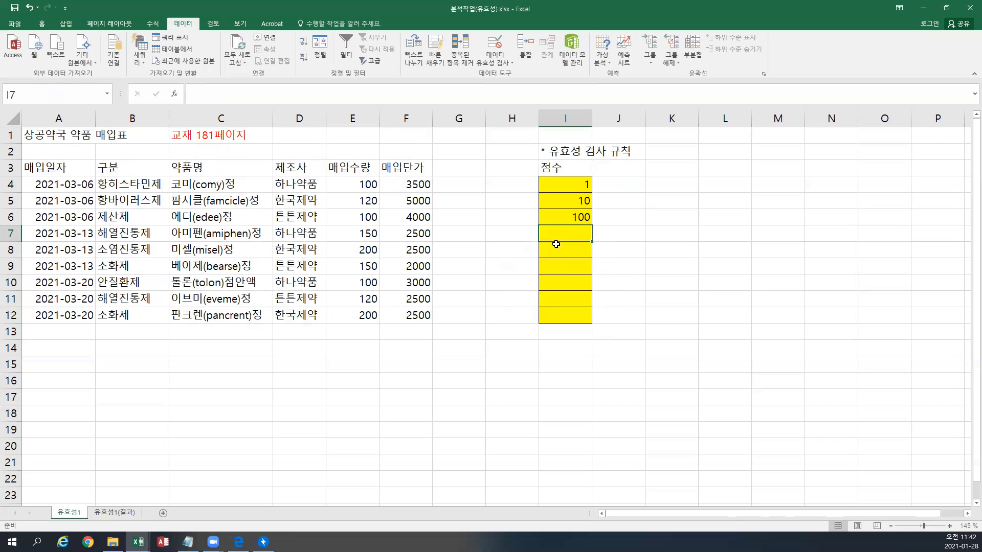
{"action": "type", "text": "1.5"}
{"action": "key", "text": "Return"}
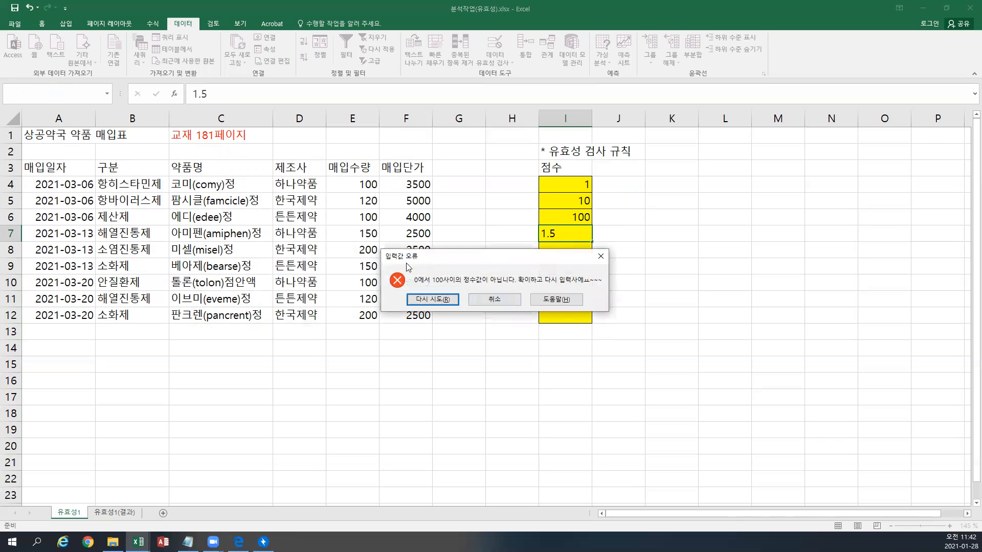
{"action": "left_click", "coordinate": [517, 299]}
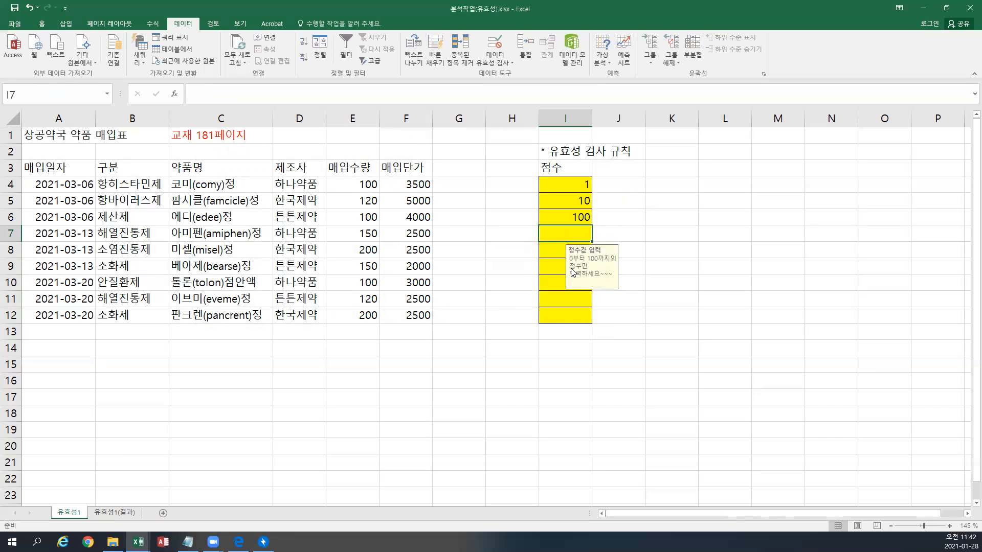
Step: Review the validation settings of I4:I12 and the data types offered for 제한 대상, keeping 정수
{"action": "left_click_drag", "start_coordinate": [569, 181], "coordinate": [570, 314]}
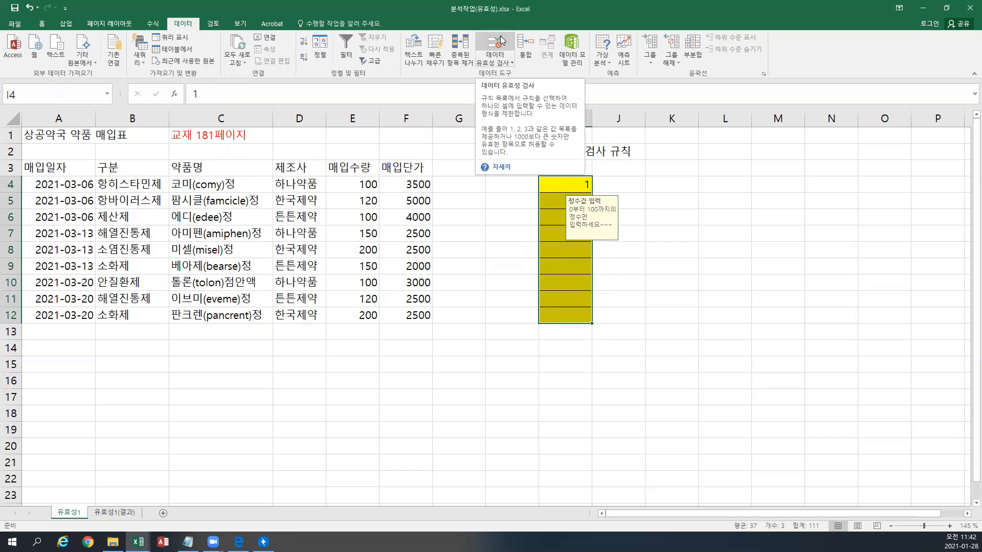
{"action": "left_click", "coordinate": [501, 36]}
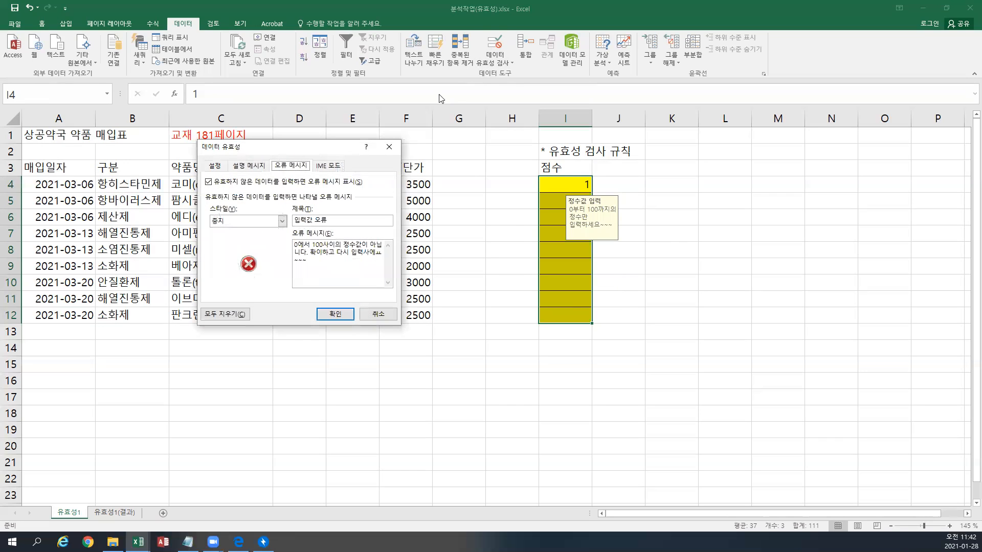
{"action": "left_click", "coordinate": [215, 167]}
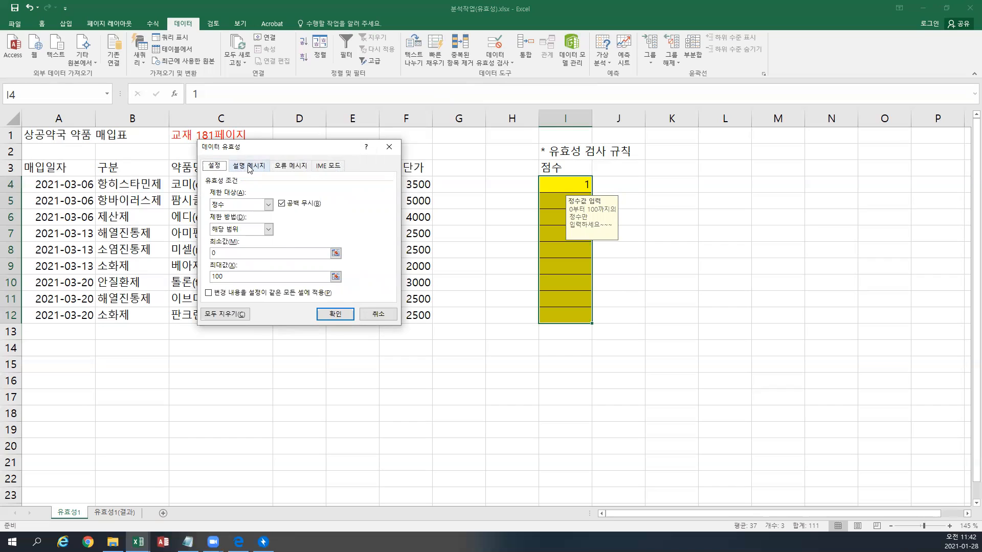
{"action": "left_click", "coordinate": [248, 206]}
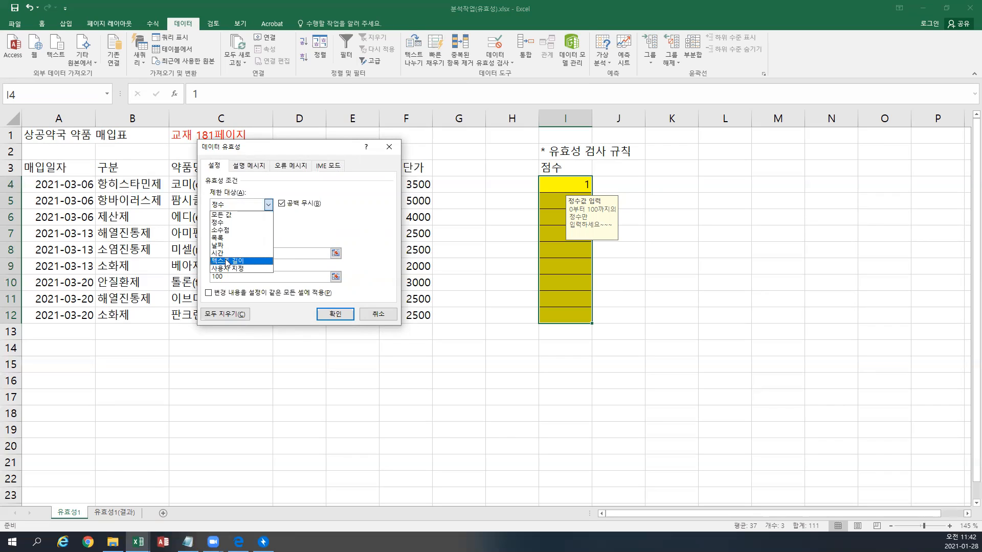
{"action": "left_click", "coordinate": [296, 223]}
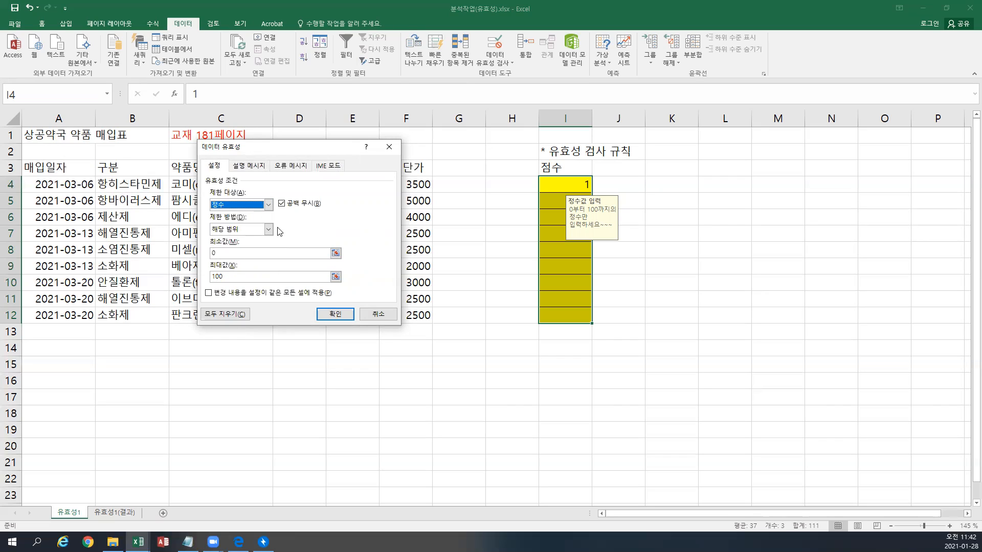
{"action": "left_click", "coordinate": [272, 205]}
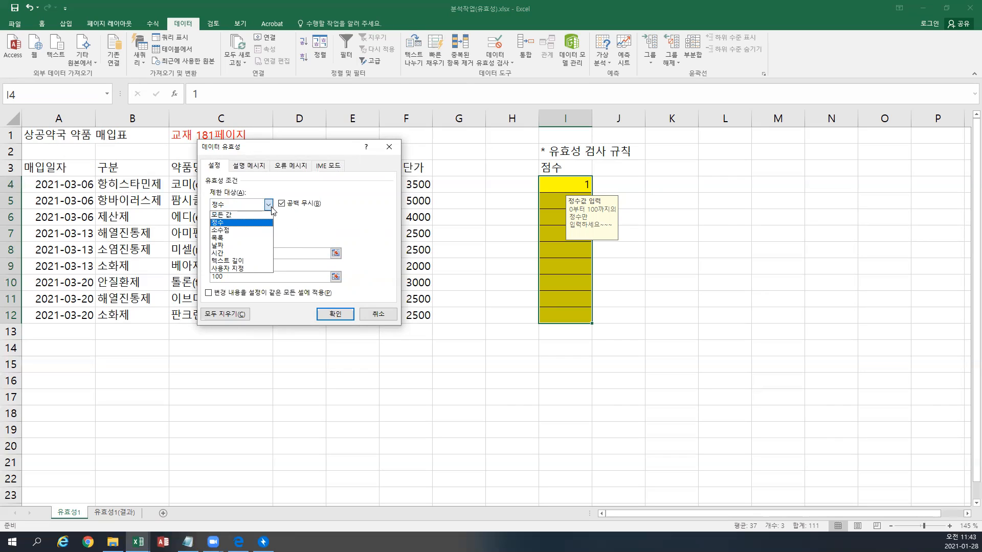
{"action": "left_click", "coordinate": [314, 238]}
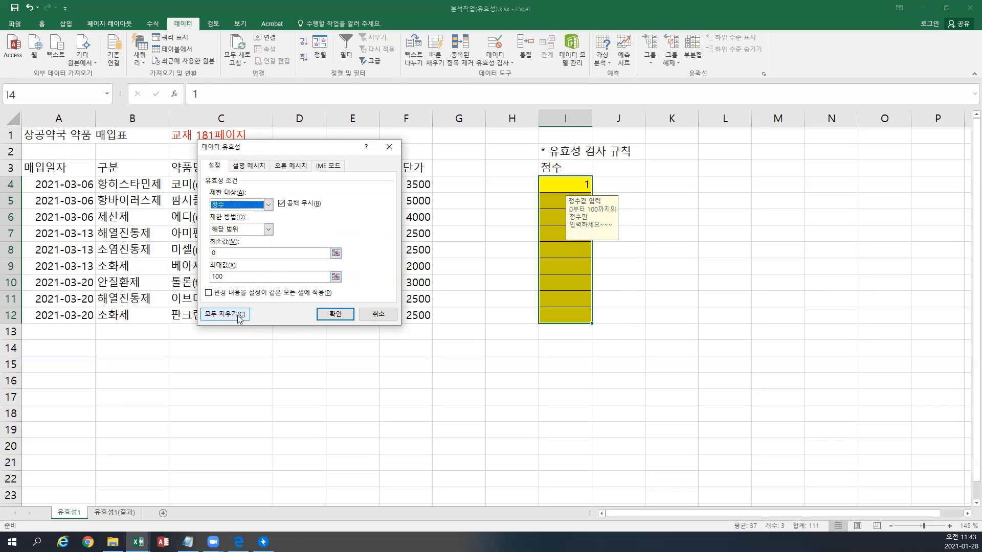
Step: Clear all validation criteria, the input message and the error message from I4:I12
{"action": "left_click_drag", "start_coordinate": [238, 316], "coordinate": [261, 314]}
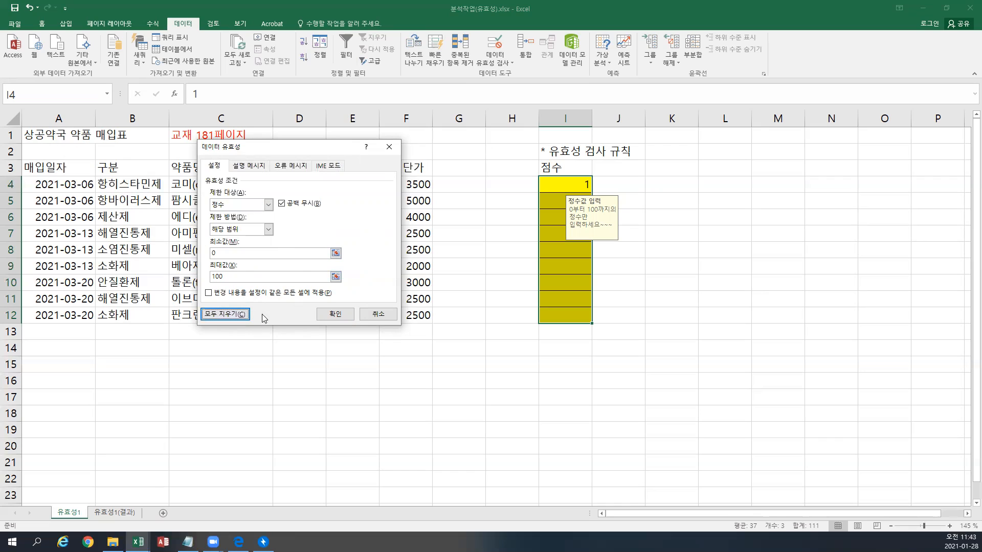
{"action": "left_click", "coordinate": [254, 172]}
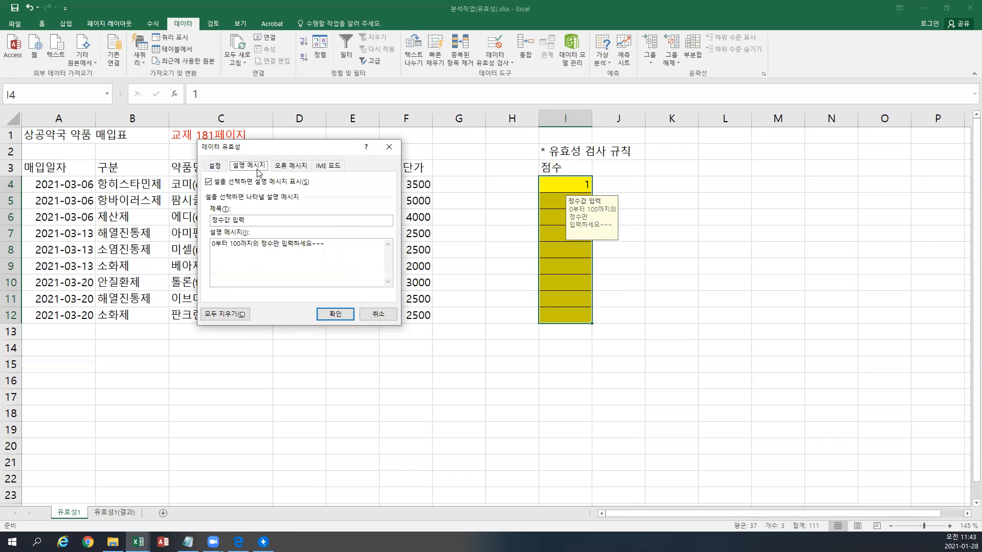
{"action": "left_click", "coordinate": [296, 171]}
{"action": "left_click", "coordinate": [236, 313]}
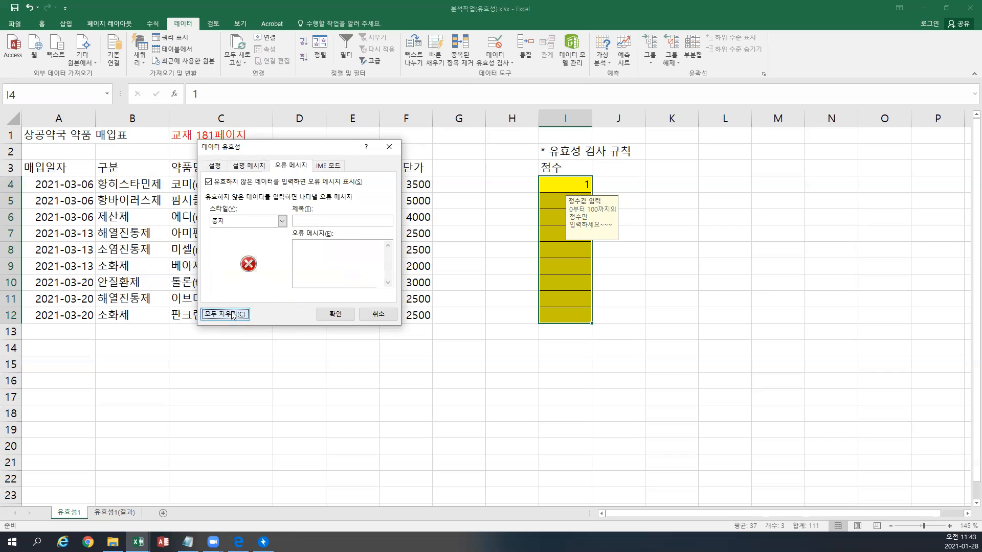
{"action": "left_click", "coordinate": [255, 172]}
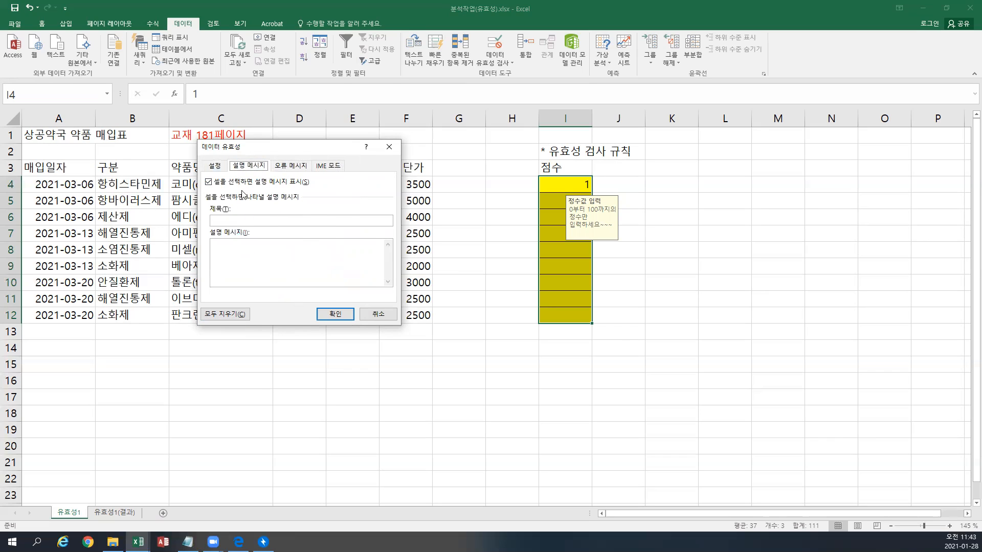
{"action": "left_click", "coordinate": [215, 166]}
{"action": "left_click", "coordinate": [341, 316]}
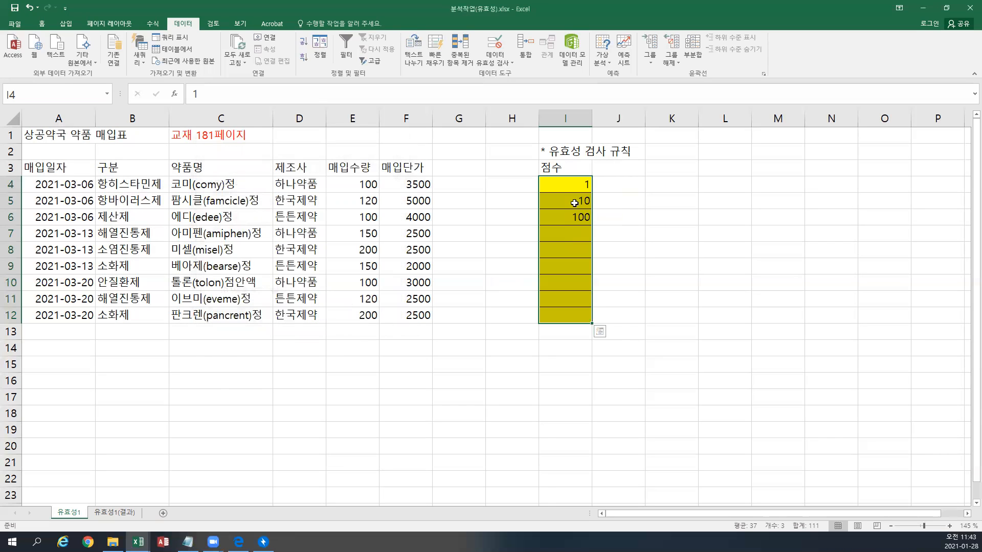
Step: Enter -1 in cell I7 to test it without validation
{"action": "left_click", "coordinate": [583, 230]}
{"action": "type", "text": "-1"}
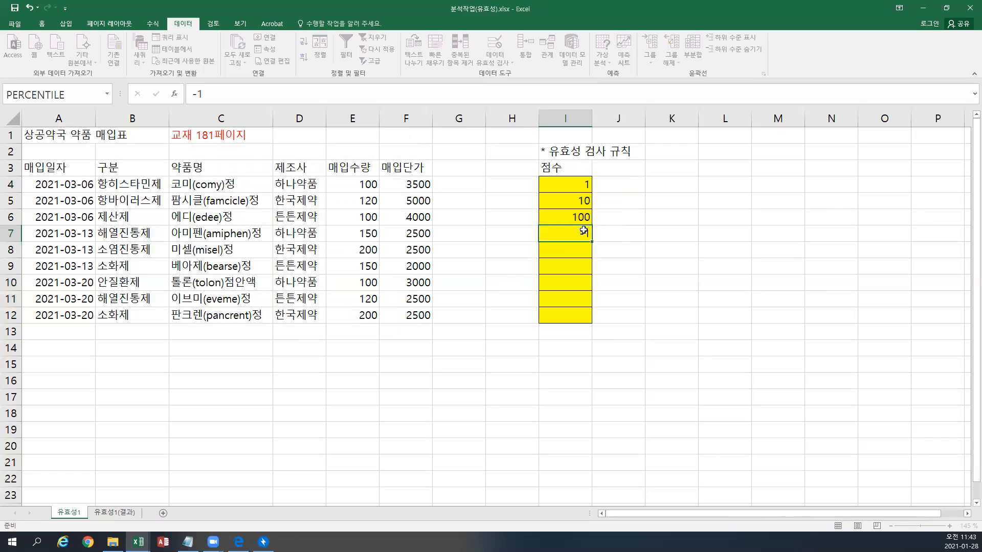
Step: Commit -1 as the score in I7 and enter the column heading 부서명 in K3
{"action": "key", "text": "Return"}
{"action": "left_click", "coordinate": [684, 171]}
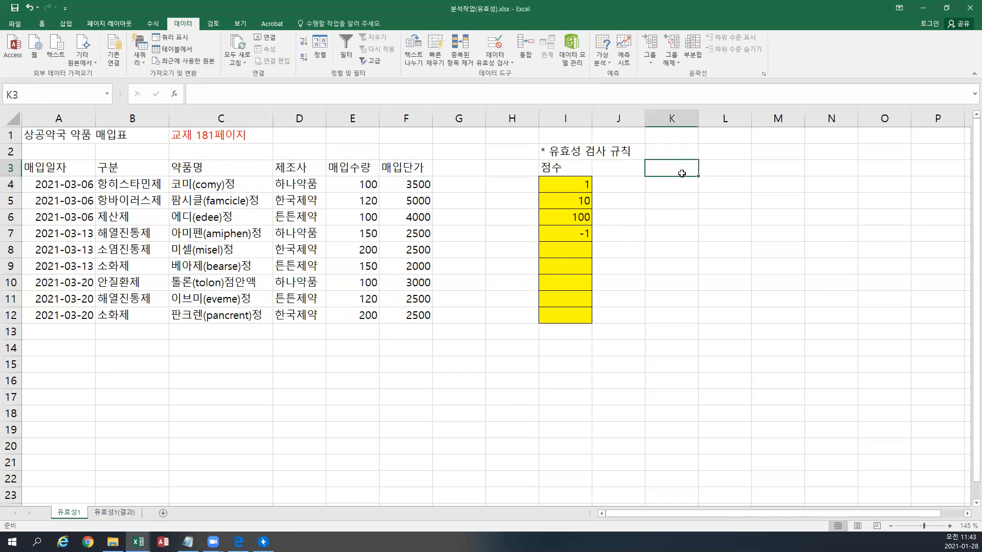
{"action": "type", "text": "부서명"}
{"action": "key", "text": "Return"}
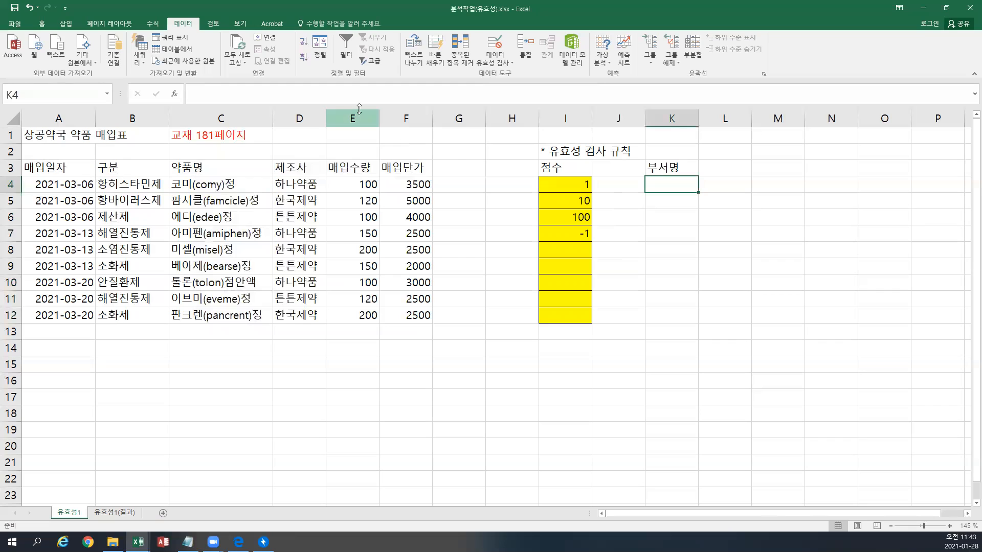
Step: Fill the cells K4:K12 under the 부서명 heading with yellow and give them borders
{"action": "left_click_drag", "start_coordinate": [672, 185], "coordinate": [668, 318]}
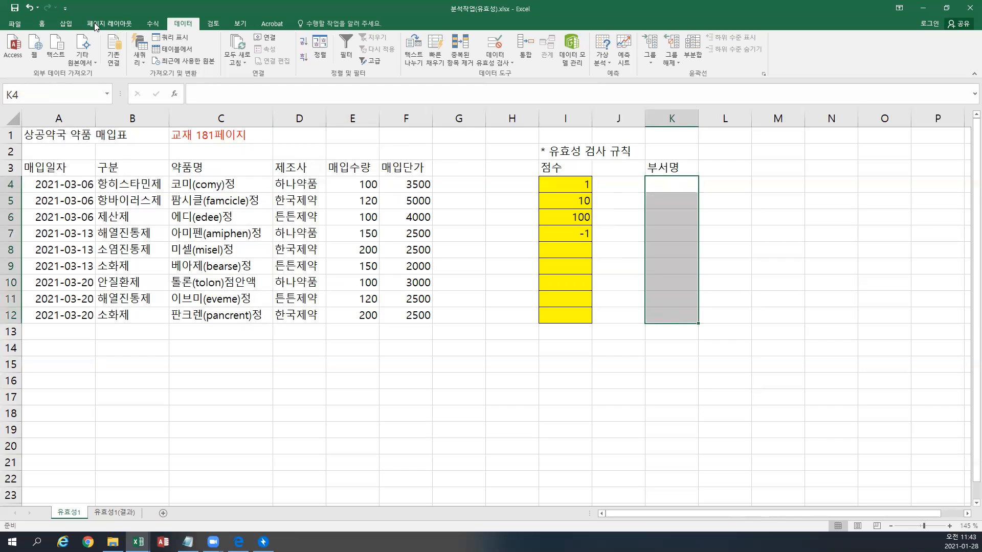
{"action": "left_click", "coordinate": [42, 24]}
{"action": "left_click", "coordinate": [147, 58]}
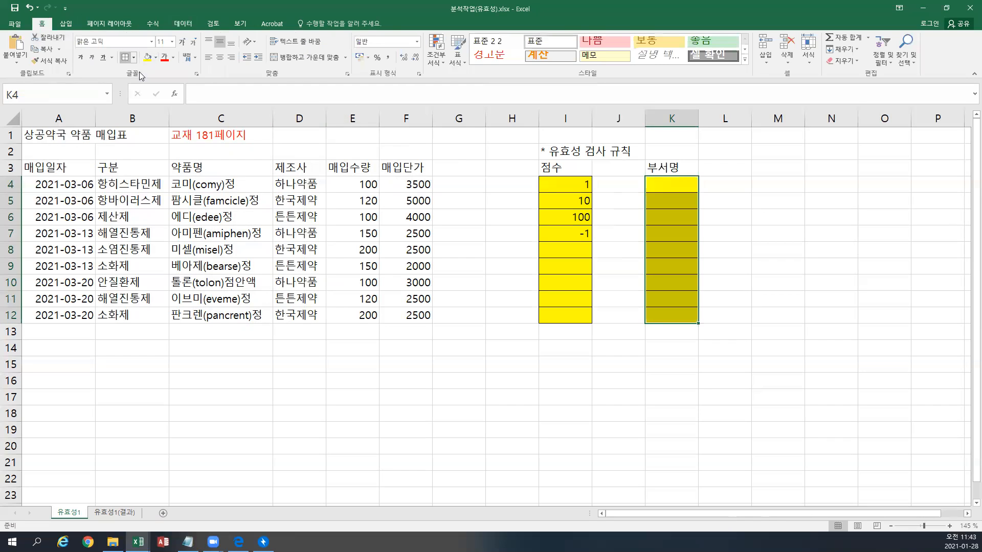
Step: Add list (목록) data validation to K4:K12 with the source 관리부,영업부,생산부
{"action": "left_click", "coordinate": [182, 23]}
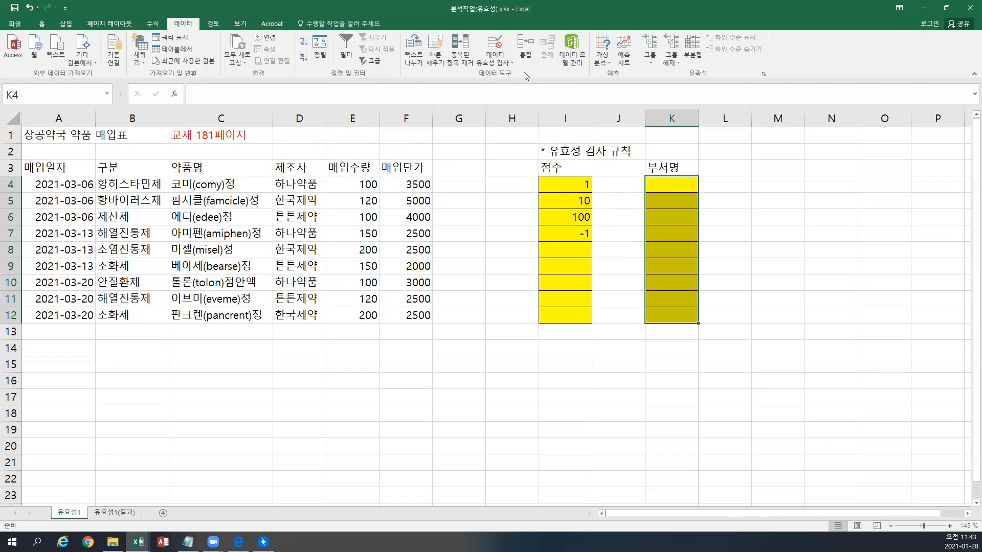
{"action": "left_click", "coordinate": [494, 47]}
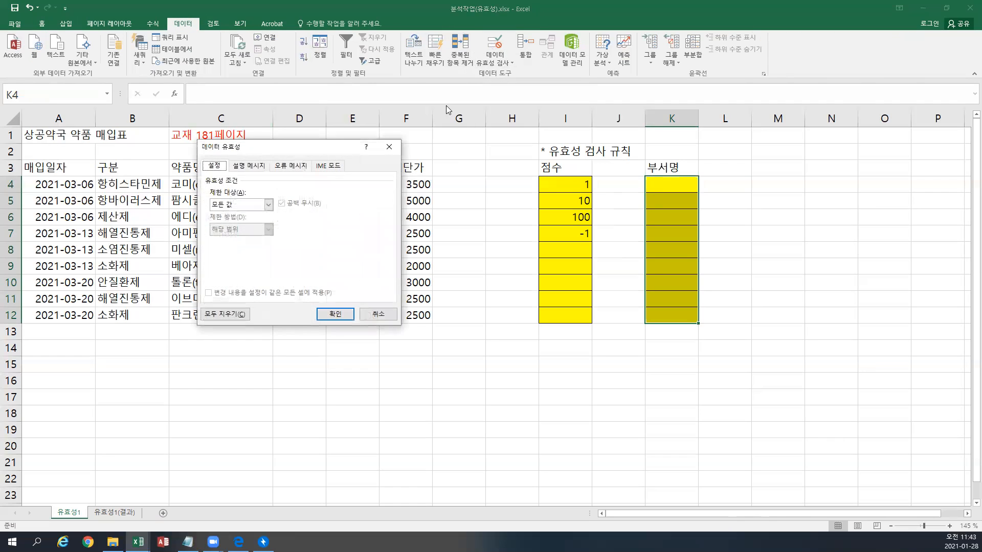
{"action": "left_click", "coordinate": [252, 204]}
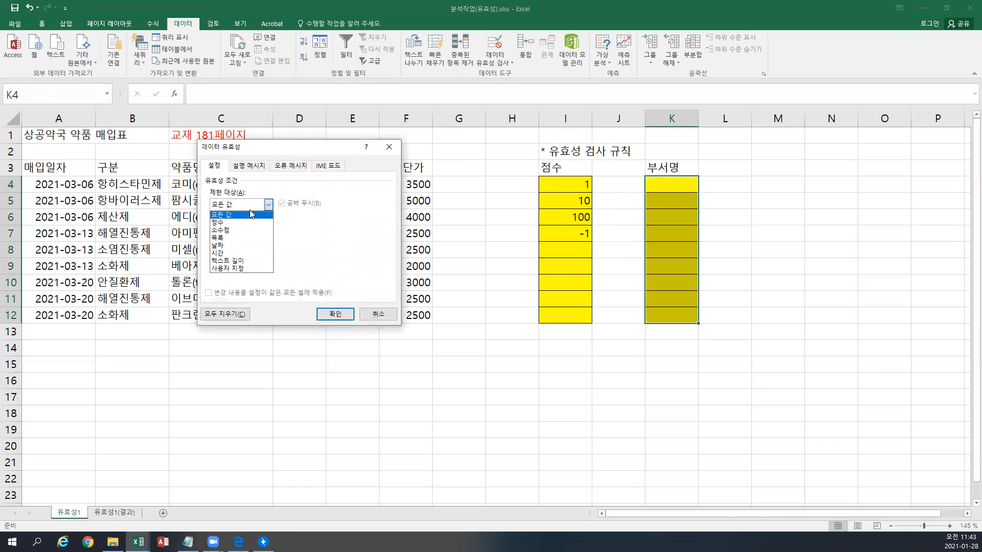
{"action": "left_click", "coordinate": [228, 239]}
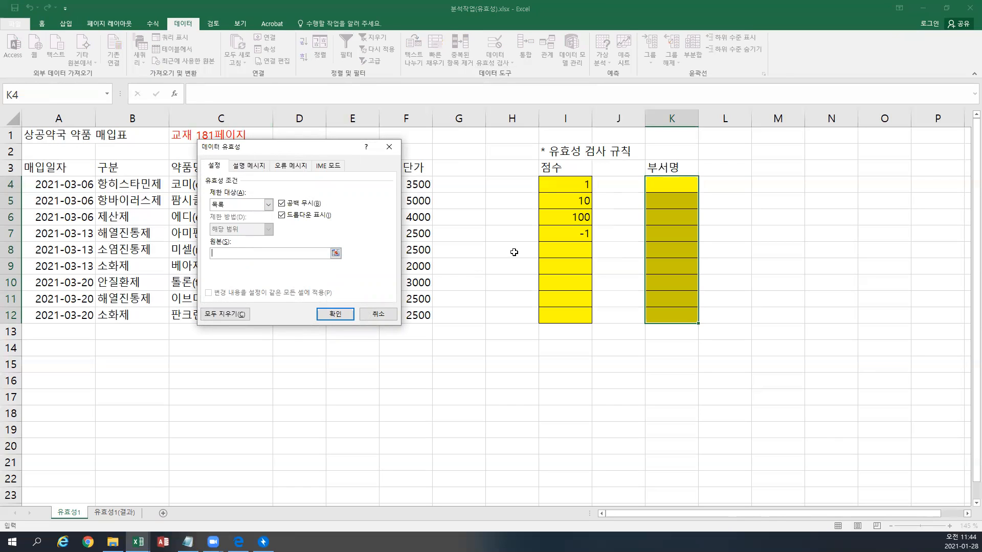
{"action": "type", "text": "관리부,영업부,생산부"}
{"action": "key", "text": "alt+Tab"}
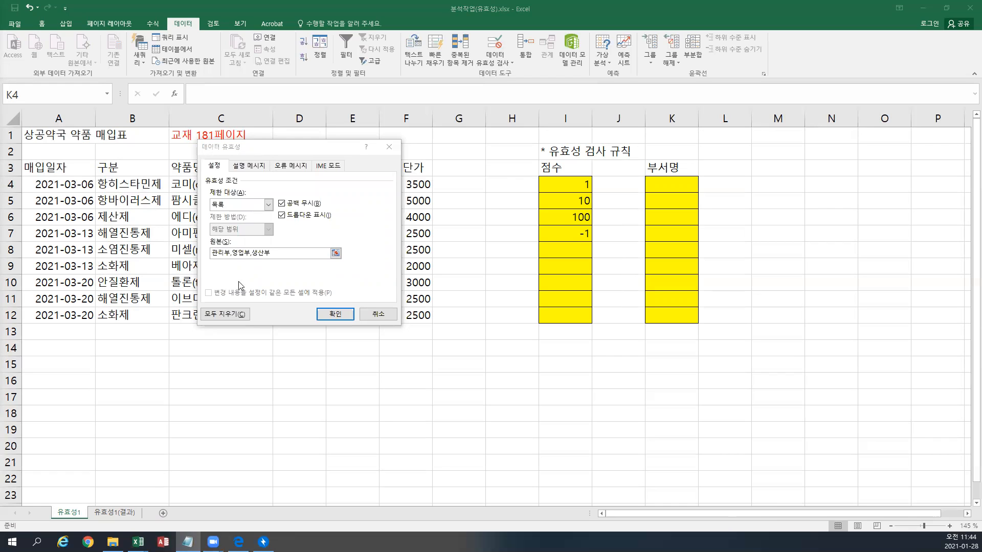
{"action": "left_click", "coordinate": [339, 315]}
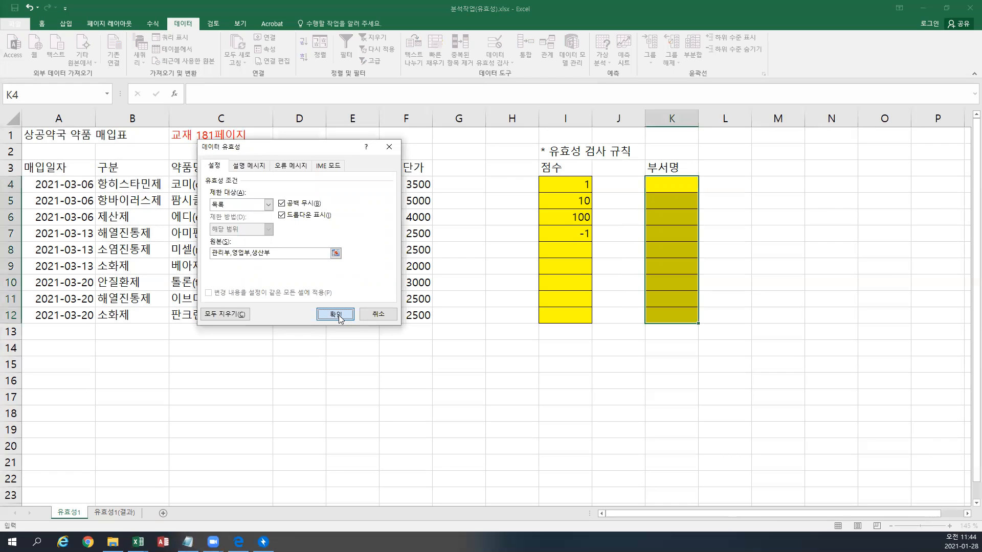
Step: Choose 관리부 in K4, 영업부 in K5 and 생산부 in K6 from the validation lists
{"action": "left_click", "coordinate": [681, 182]}
{"action": "left_click", "coordinate": [702, 187]}
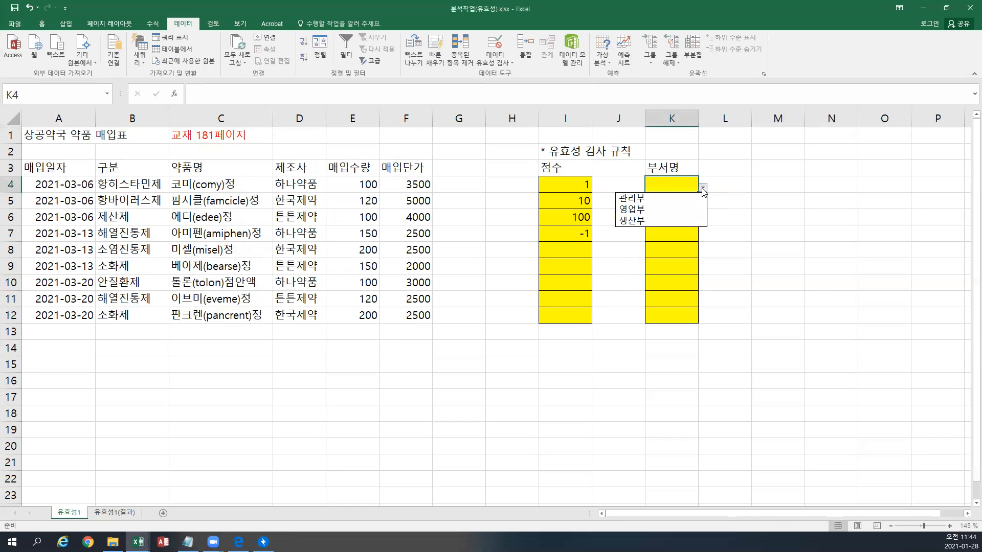
{"action": "left_click", "coordinate": [686, 198]}
{"action": "left_click", "coordinate": [684, 200]}
{"action": "left_click", "coordinate": [703, 206]}
{"action": "left_click", "coordinate": [683, 223]}
{"action": "left_click", "coordinate": [686, 220]}
{"action": "left_click", "coordinate": [704, 221]}
{"action": "left_click", "coordinate": [663, 254]}
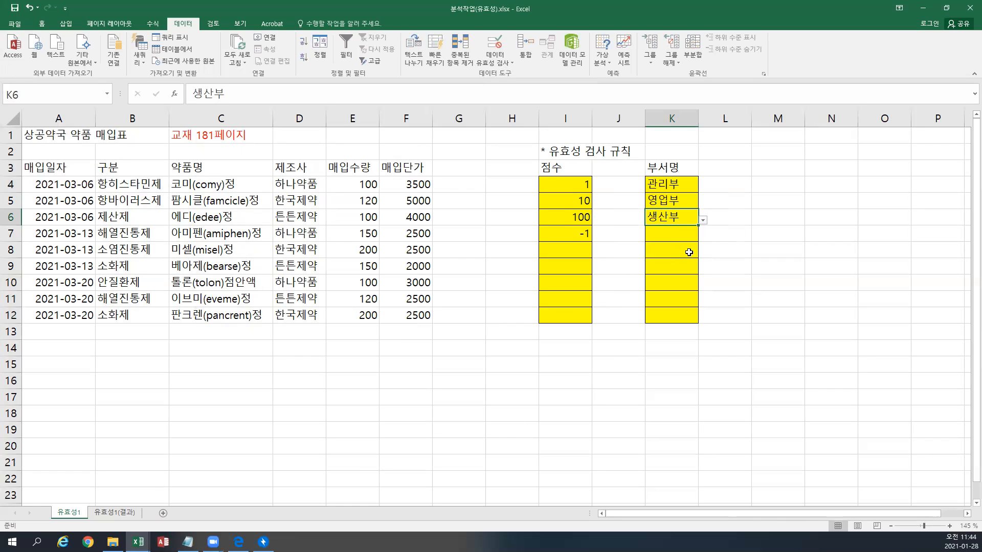
{"action": "key", "text": "alt+Tab"}
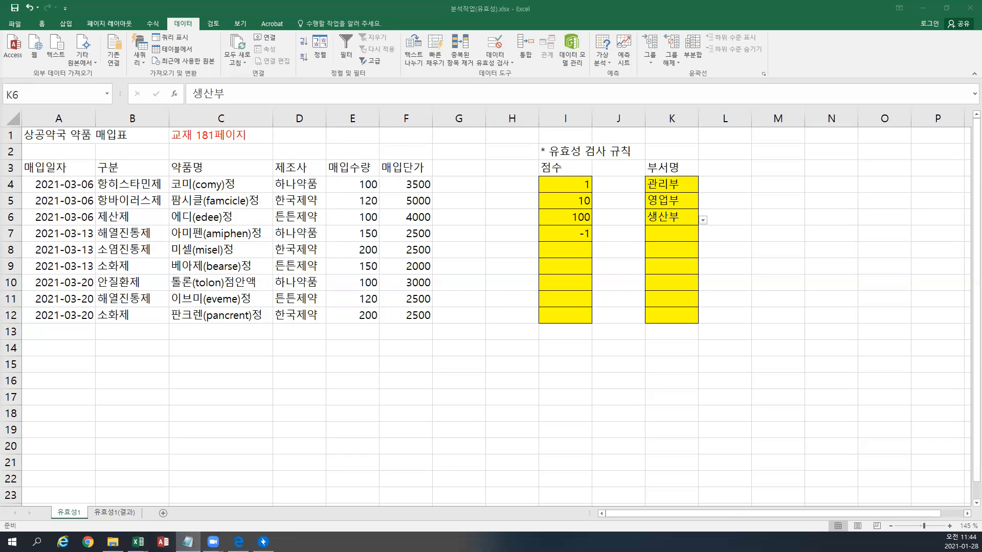
{"action": "key", "text": "alt+Tab"}
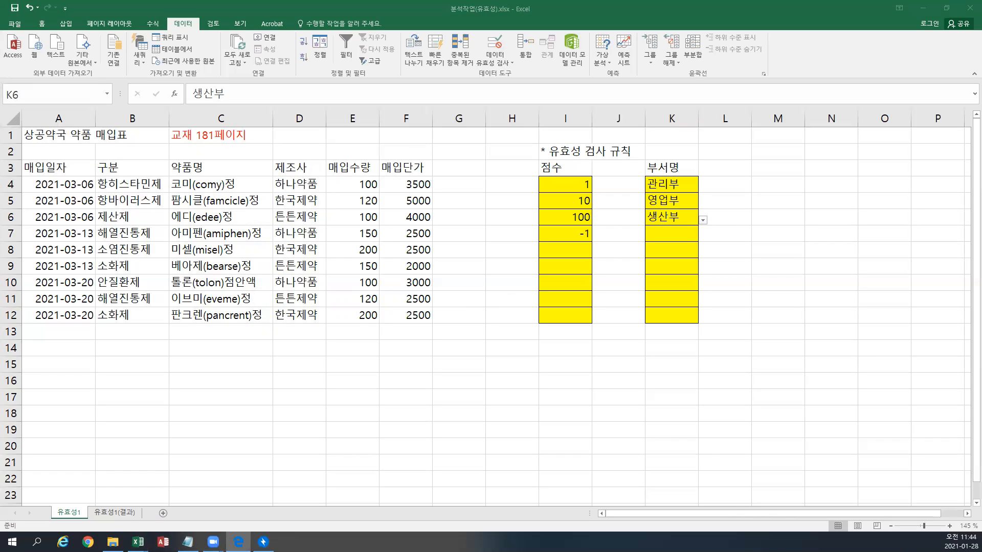
{"action": "key", "text": "alt+Tab"}
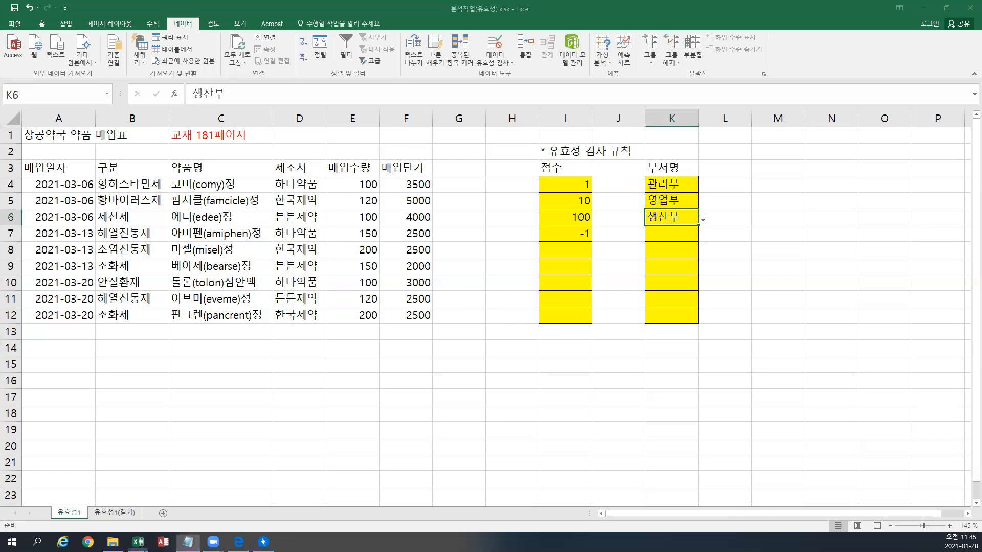
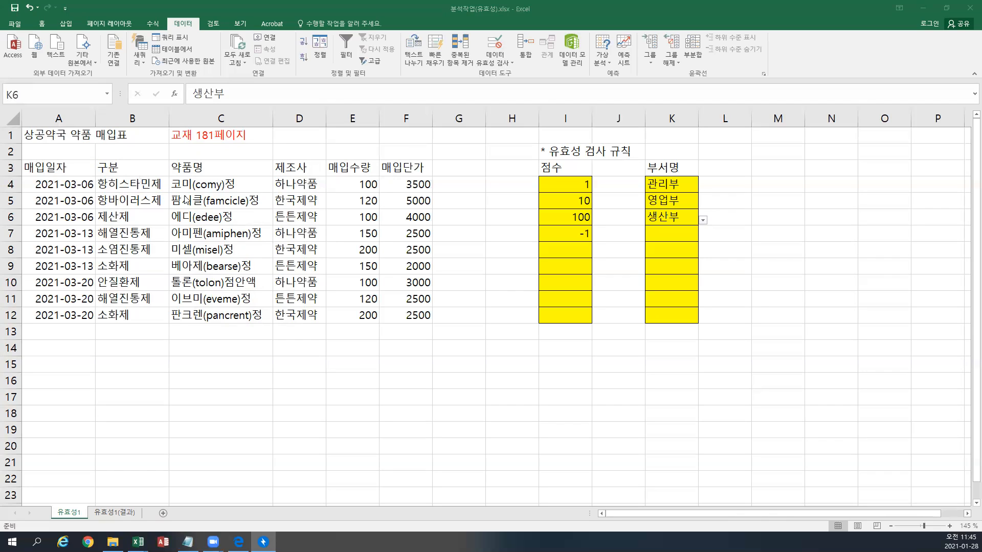
Step: Start a data validation rule for the purchase dates in A4:A12, allowing dates (날짜) within a range (해당 범위)
{"action": "left_click_drag", "start_coordinate": [66, 183], "coordinate": [39, 316]}
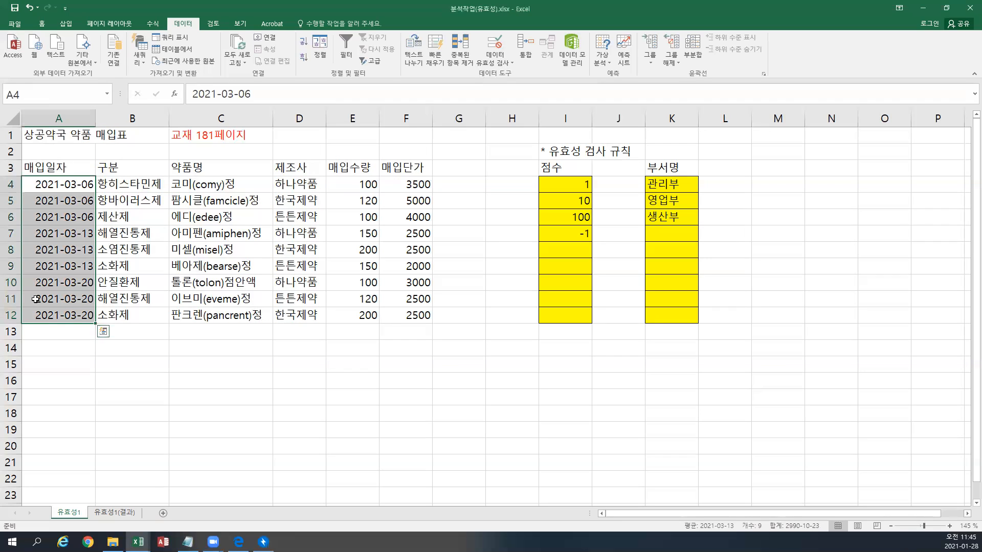
{"action": "left_click", "coordinate": [494, 47]}
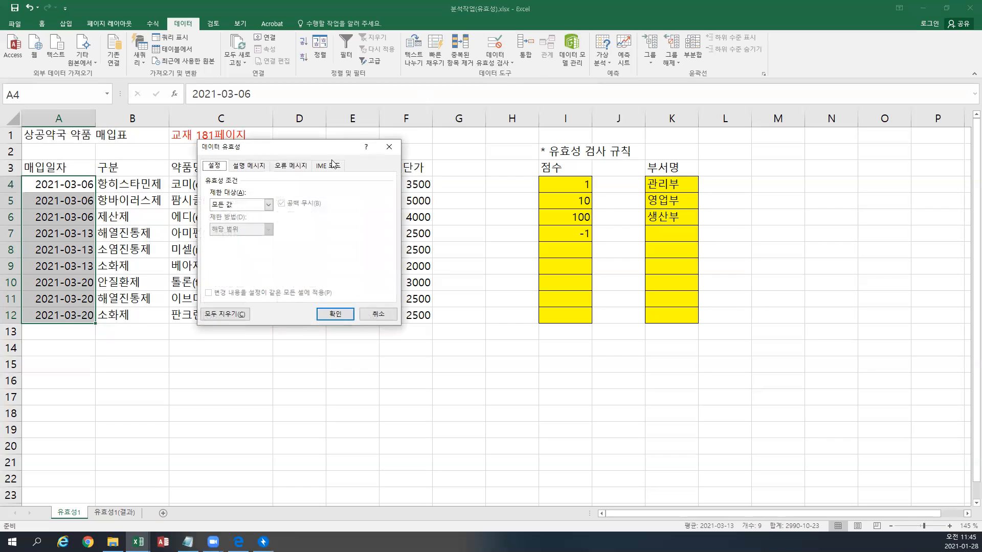
{"action": "left_click", "coordinate": [265, 205]}
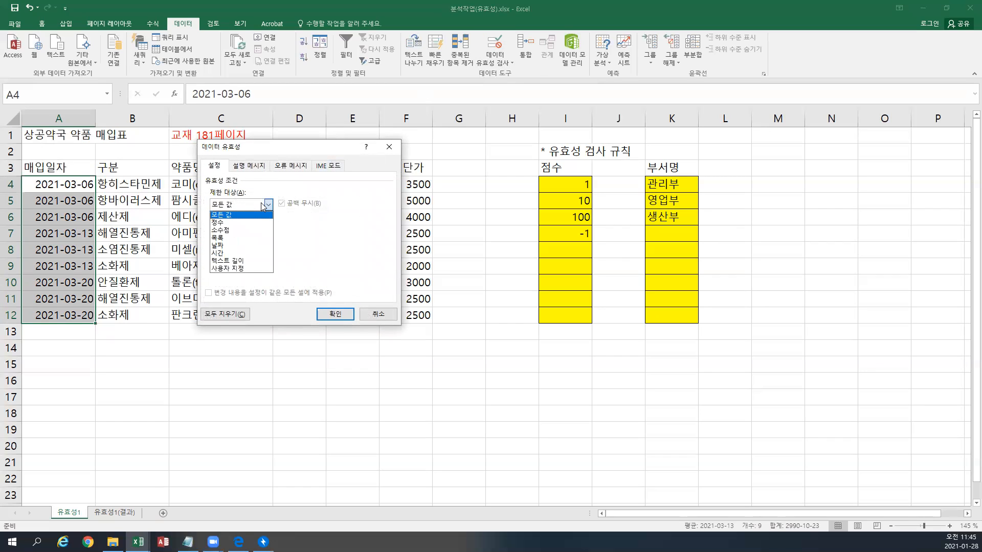
{"action": "left_click", "coordinate": [237, 246]}
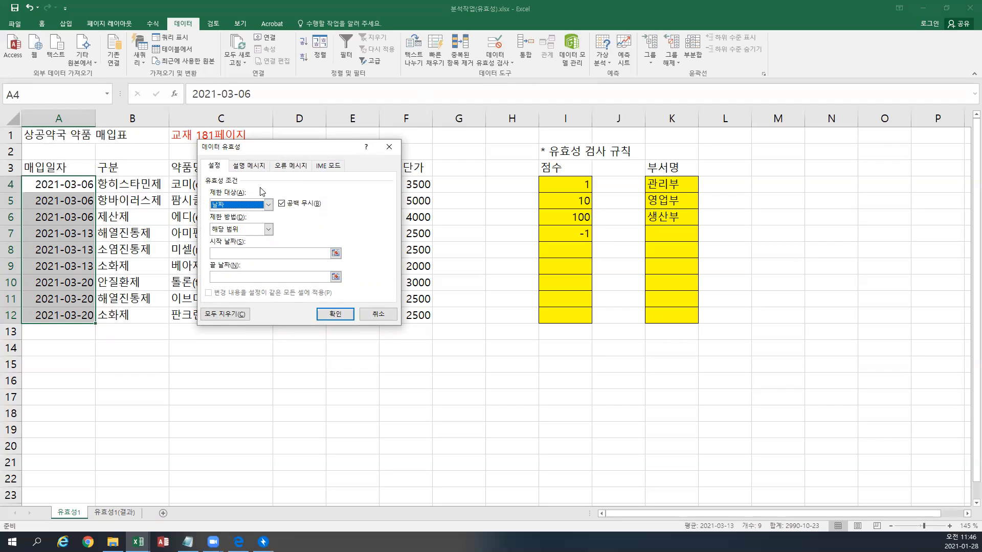
{"action": "left_click", "coordinate": [267, 230]}
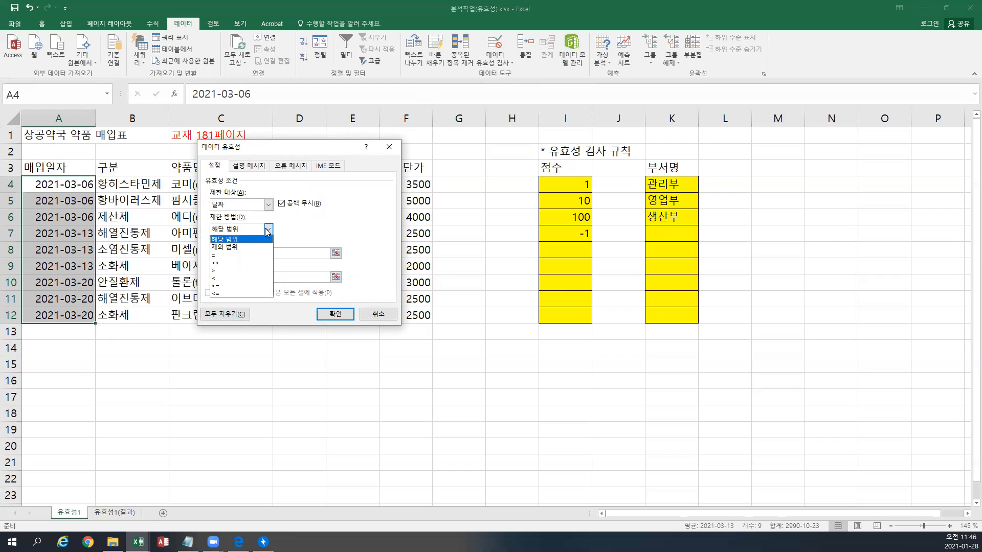
{"action": "left_click", "coordinate": [255, 241]}
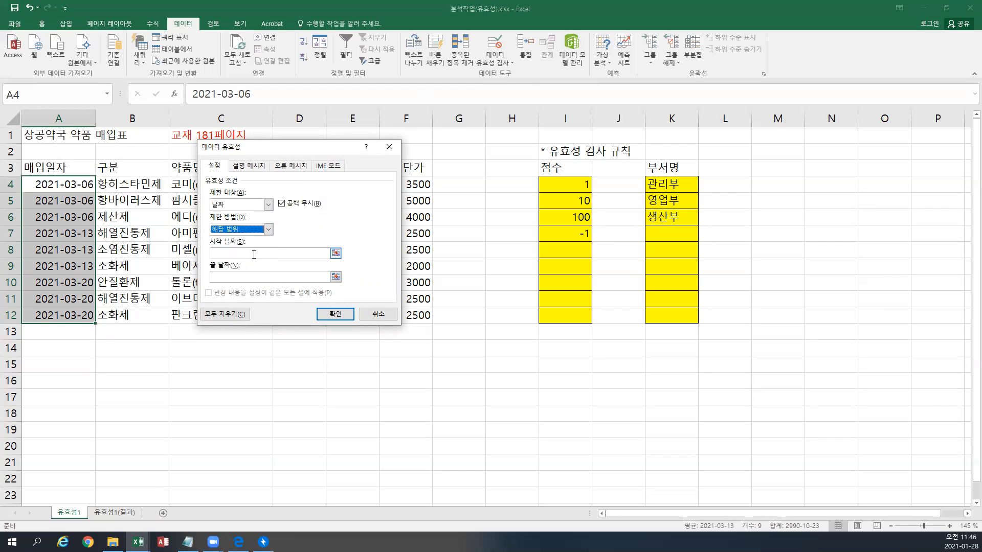
{"action": "left_click", "coordinate": [254, 254]}
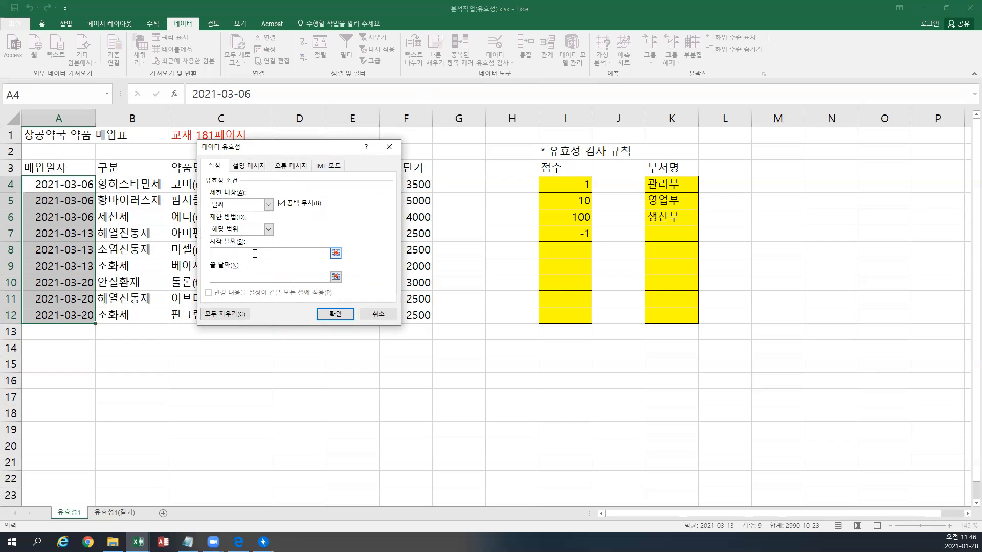
{"action": "left_click", "coordinate": [336, 253]}
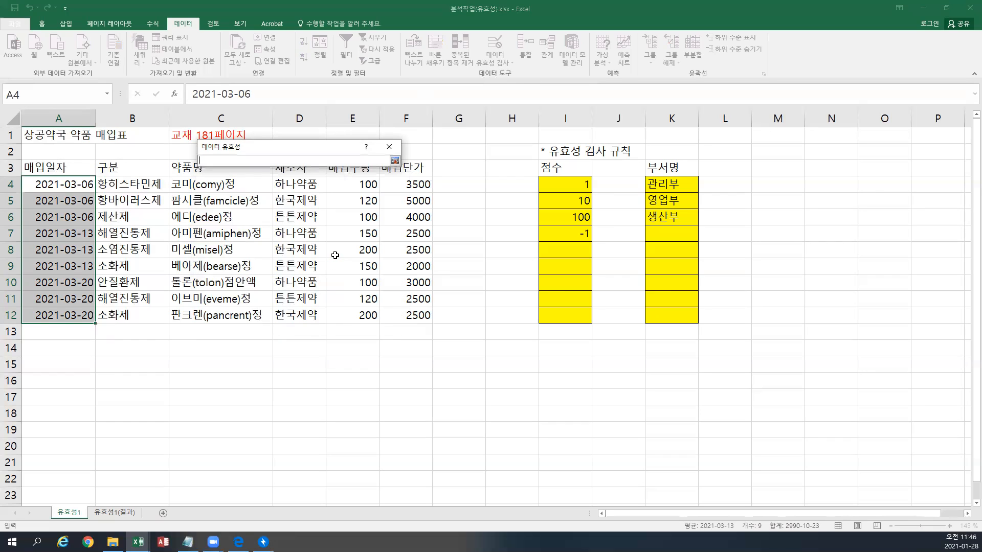
{"action": "left_click", "coordinate": [394, 160]}
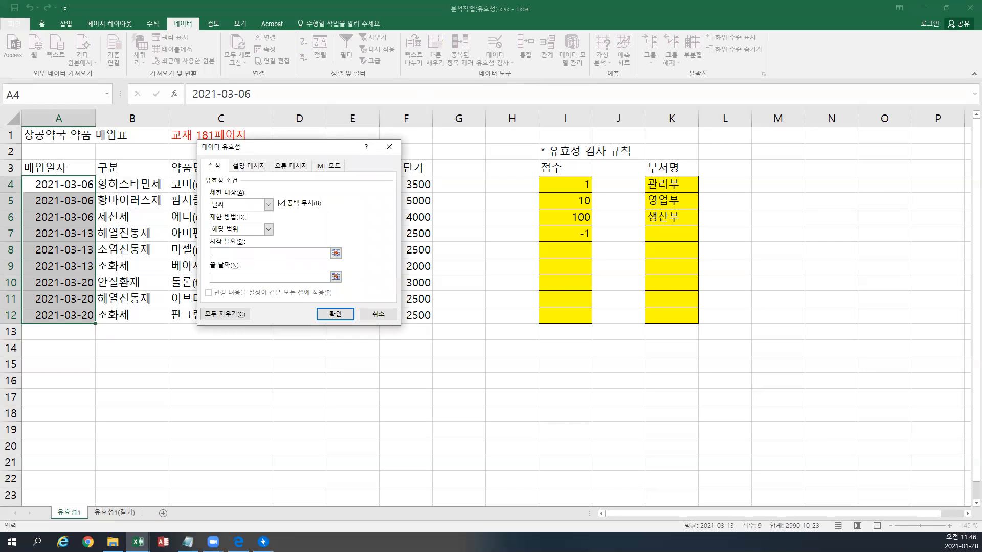
{"action": "key", "text": "alt+Tab"}
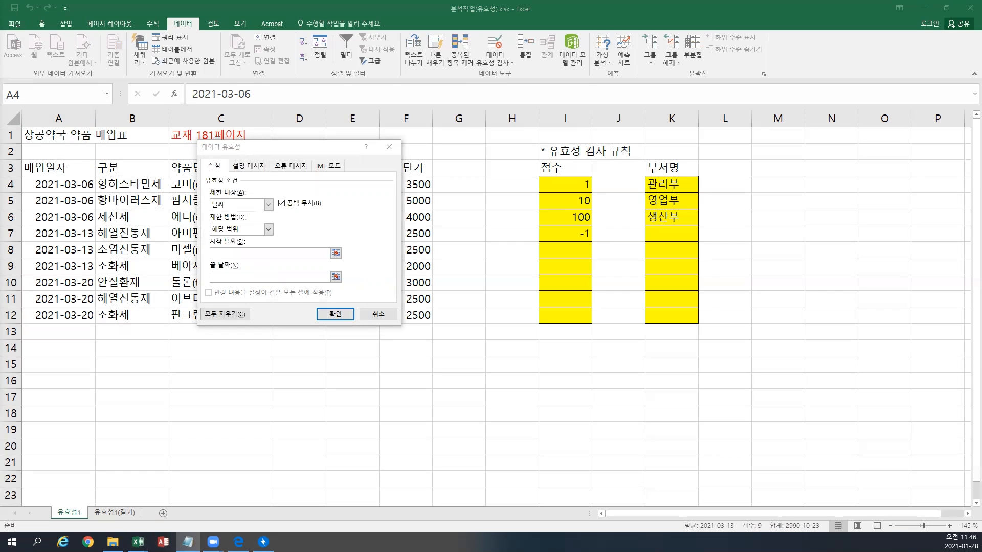
Step: Set the validation rule's start date to 2021-3-1
{"action": "left_click", "coordinate": [262, 252]}
{"action": "type", "text": "2023"}
{"action": "key", "text": "BackSpace"}
{"action": "type", "text": "1-"}
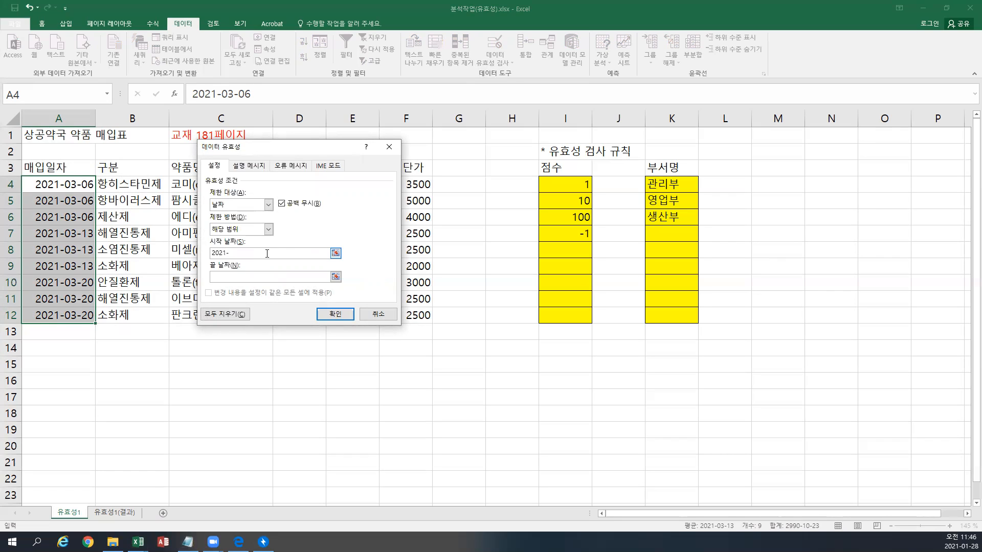
{"action": "type", "text": "03"}
{"action": "key", "text": "BackSpace"}
{"action": "key", "text": "BackSpace"}
{"action": "type", "text": "3-"}
Step: Set the validation rule's end date to 2021-03-31 and apply the rule to A4:A12
{"action": "left_click", "coordinate": [231, 276]}
{"action": "type", "text": "2021-12-03"}
{"action": "key", "text": "BackSpace"}
{"action": "key", "text": "BackSpace"}
{"action": "key", "text": "BackSpace"}
{"action": "key", "text": "BackSpace"}
{"action": "type", "text": "3-31"}
{"action": "left_click", "coordinate": [344, 321]}
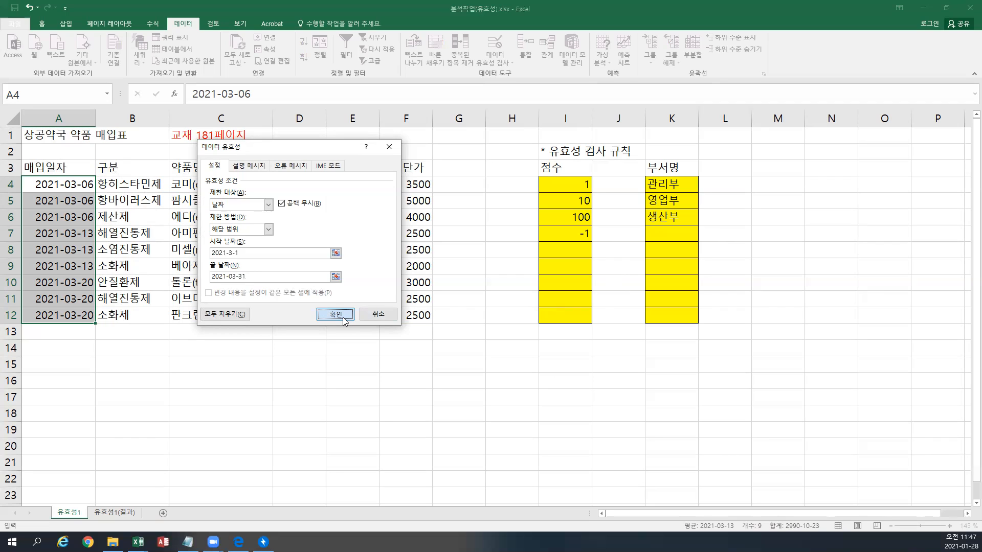
{"action": "left_click", "coordinate": [336, 314]}
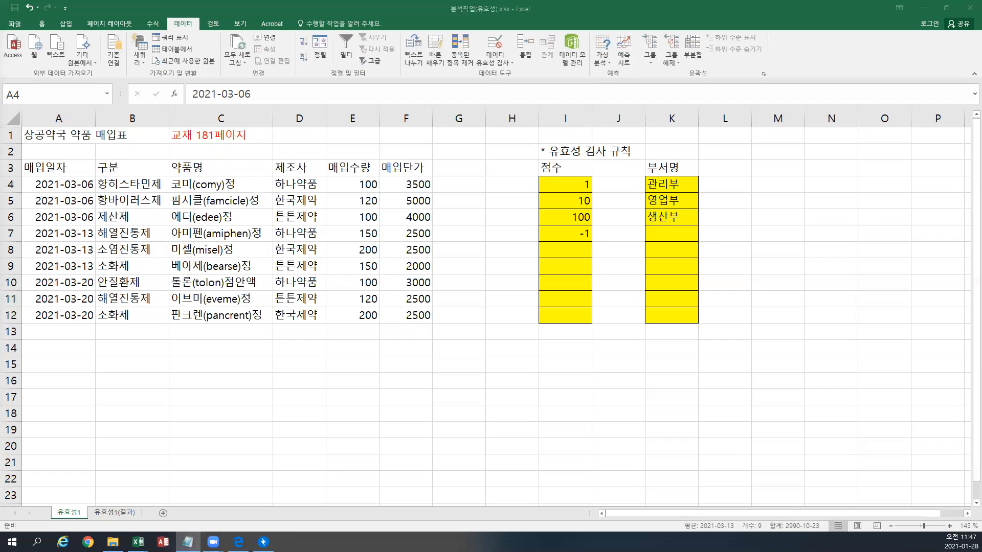
{"action": "key", "text": "ctrl+shift+Down"}
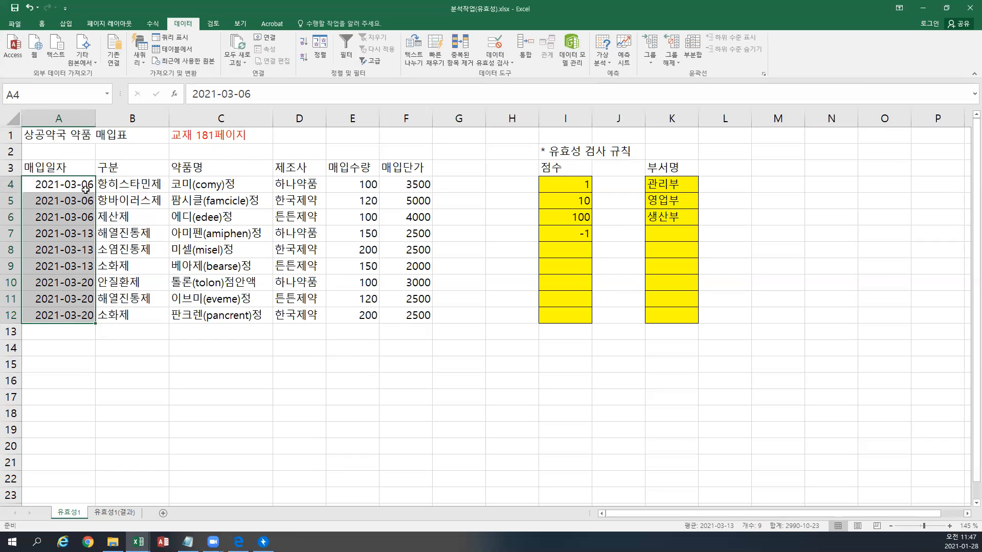
{"action": "left_click", "coordinate": [491, 47]}
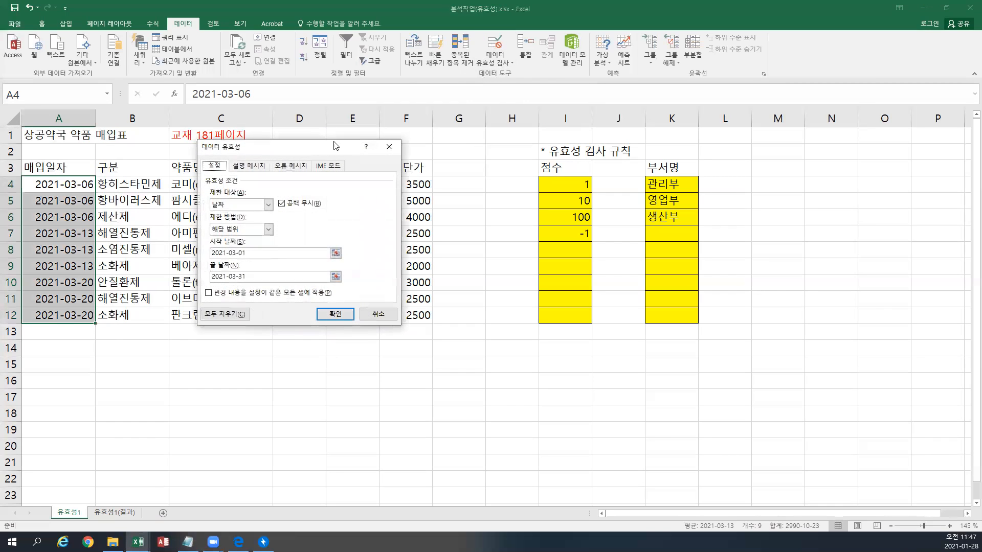
{"action": "left_click", "coordinate": [251, 166]}
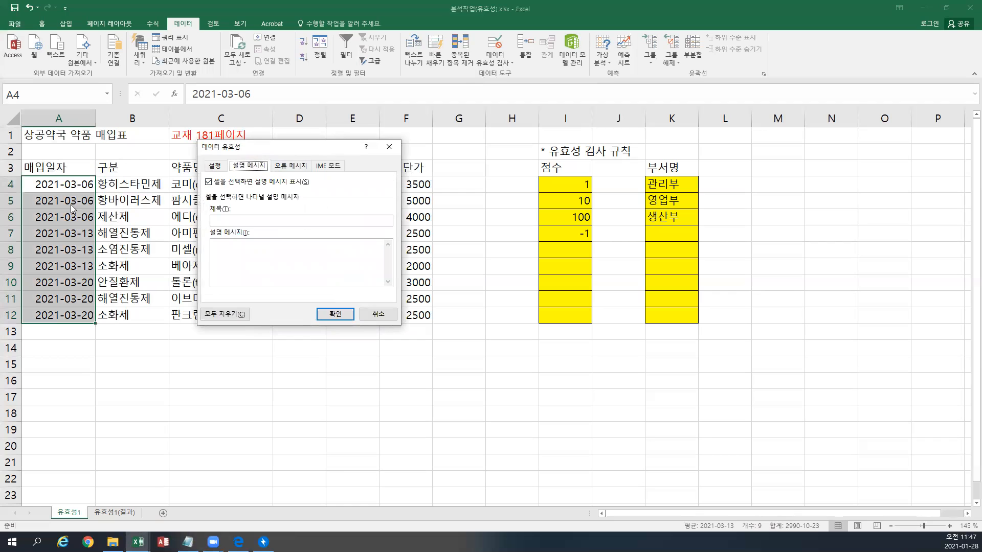
{"action": "left_click", "coordinate": [233, 224]}
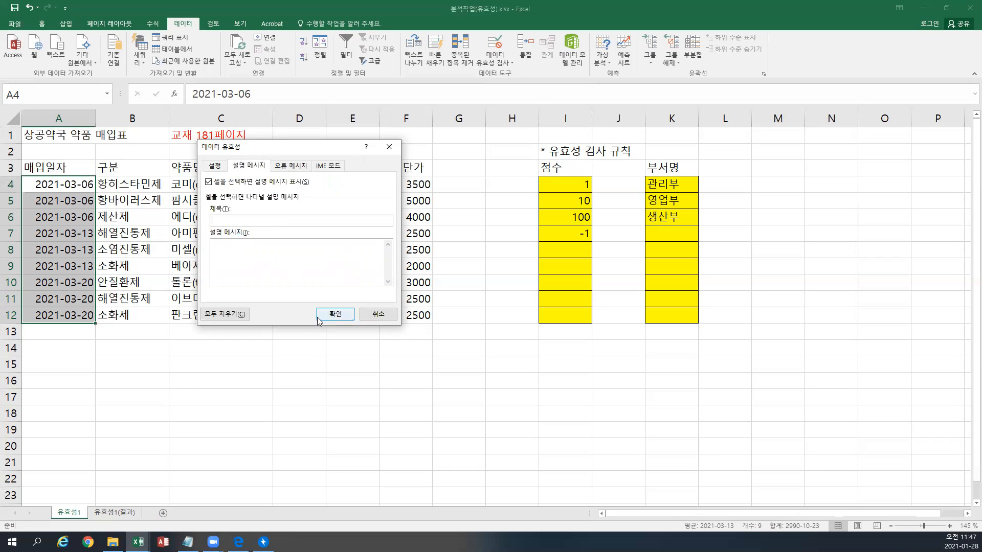
{"action": "left_click", "coordinate": [379, 314]}
Step: View the input message attached to cell A4 on the 유효성1(결과) sheet
{"action": "left_click", "coordinate": [111, 513]}
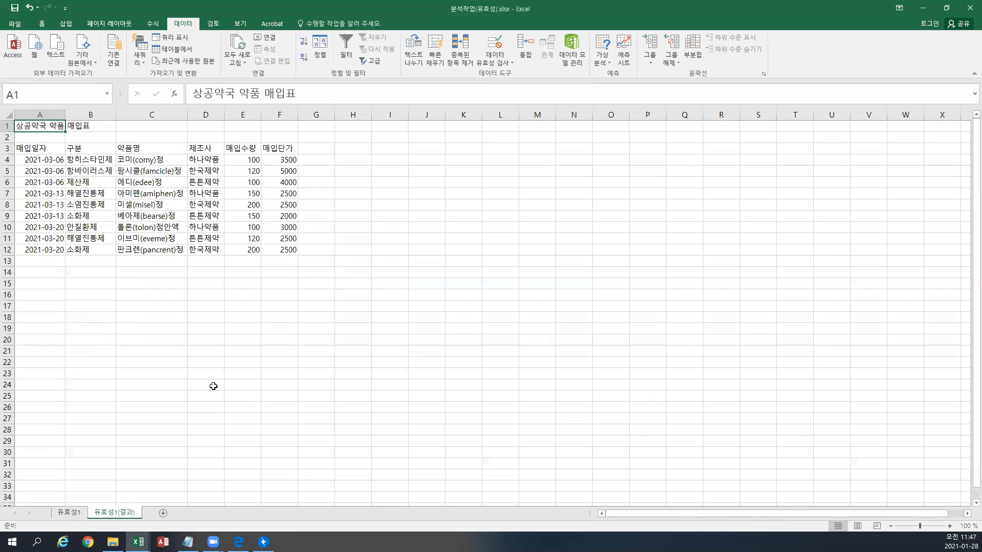
{"action": "left_click_drag", "start_coordinate": [43, 152], "coordinate": [47, 161]}
{"action": "left_click", "coordinate": [47, 161]}
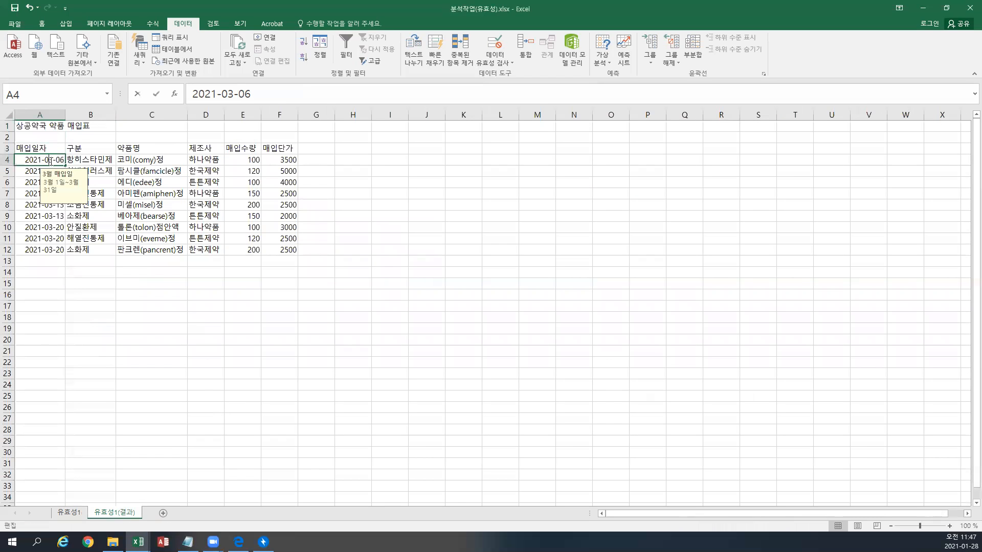
Step: Enlarge the 유효성1(결과) sheet and display the input message of cell A4 again
{"action": "left_click", "coordinate": [126, 309]}
{"action": "scroll", "coordinate": [125, 308], "scroll_direction": "up", "scroll_amount": 1, "text": "ctrl"}
{"action": "scroll", "coordinate": [125, 308], "scroll_direction": "up", "scroll_amount": 3, "text": "ctrl"}
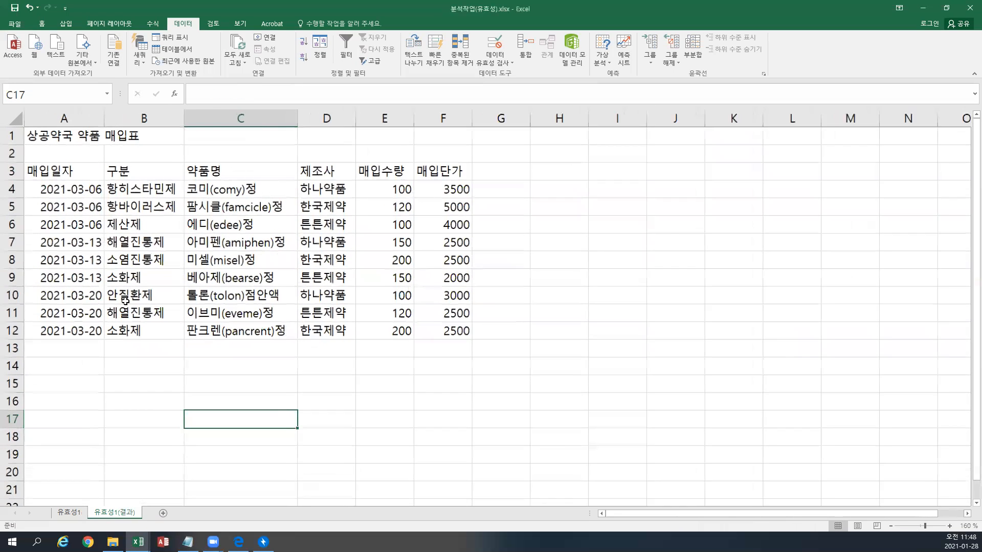
{"action": "left_click", "coordinate": [81, 192]}
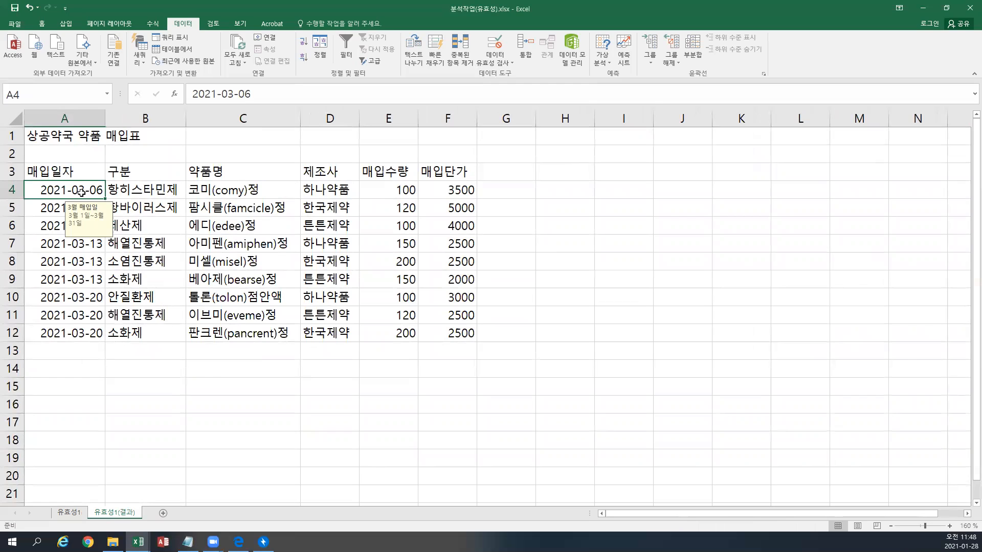
Step: Give the A4:A12 validation rule on the 유효성1 sheet an input message titled "3월 매입일" with the text "3월1일~3월31일"
{"action": "left_click", "coordinate": [77, 513]}
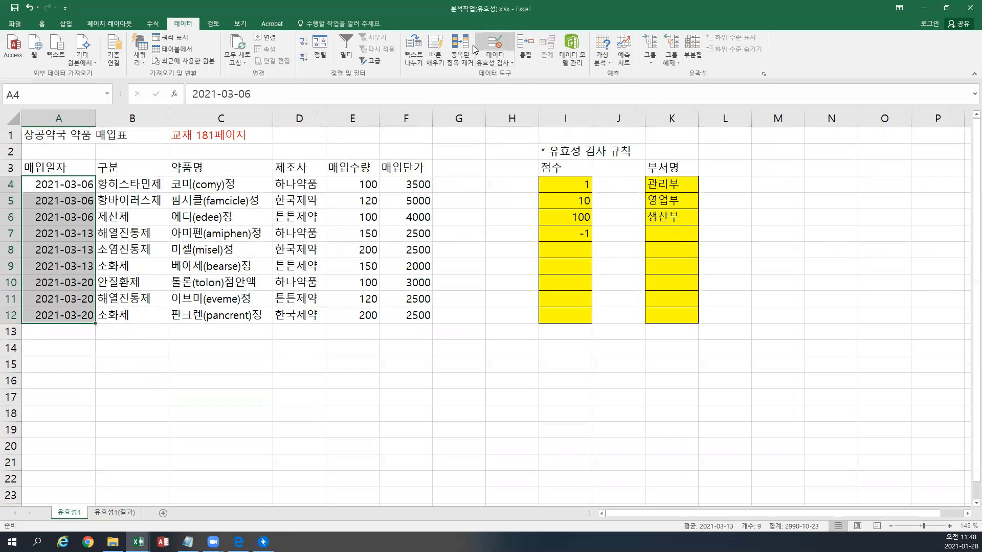
{"action": "left_click", "coordinate": [492, 46]}
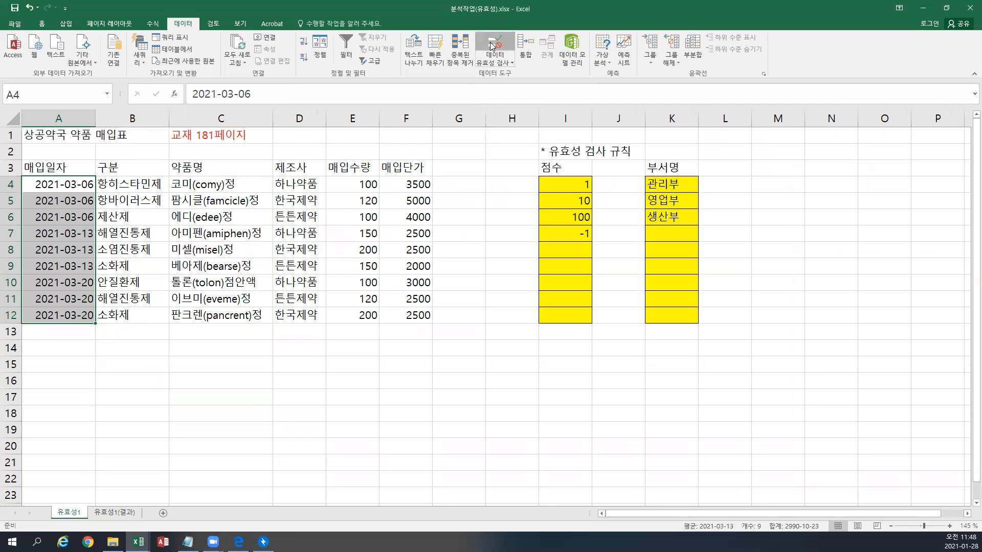
{"action": "left_click", "coordinate": [247, 220]}
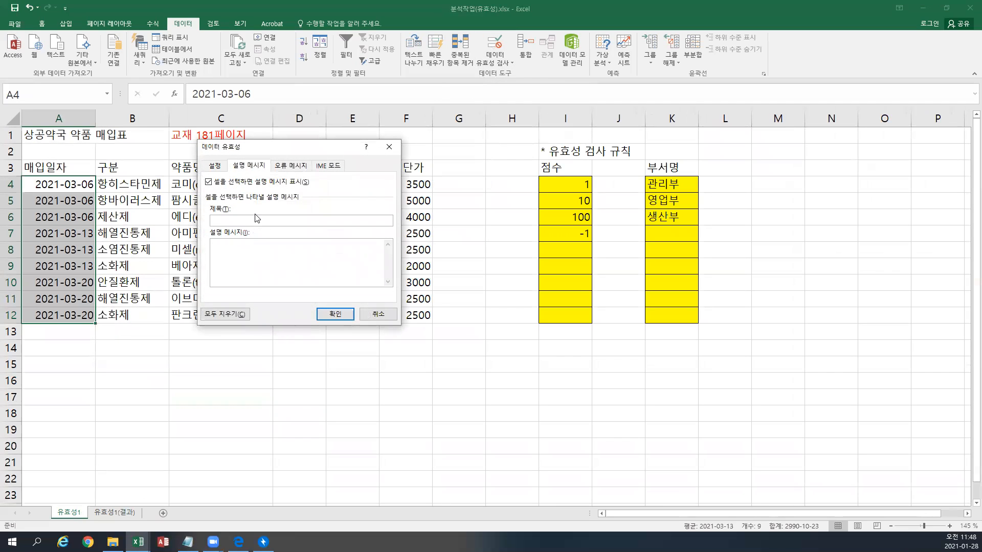
{"action": "type", "text": "3월 "}
{"action": "type", "text": "매이"}
{"action": "type", "text": "금"}
{"action": "left_click", "coordinate": [244, 268]}
{"action": "type", "text": "3월1일~3월31일"}
{"action": "left_click", "coordinate": [328, 314]}
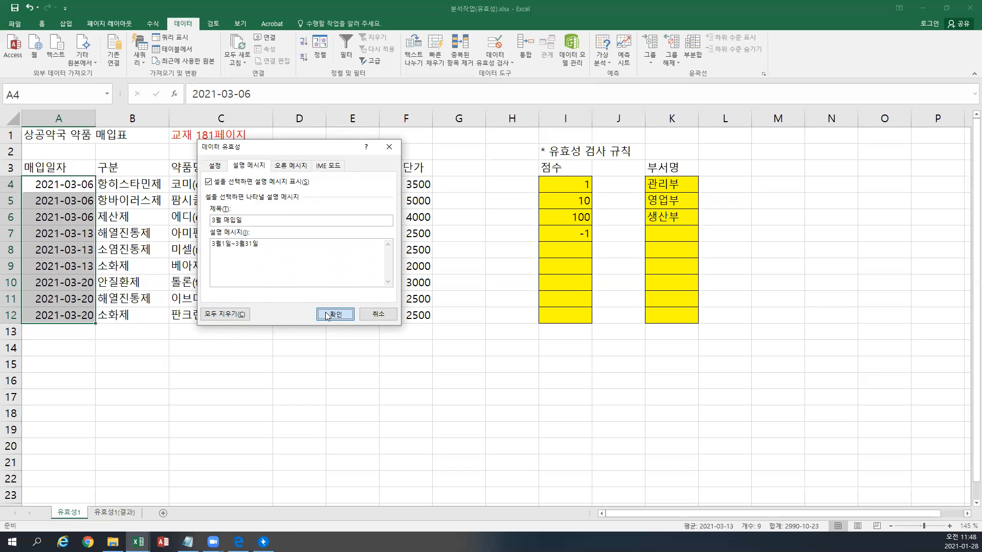
{"action": "left_click", "coordinate": [327, 314]}
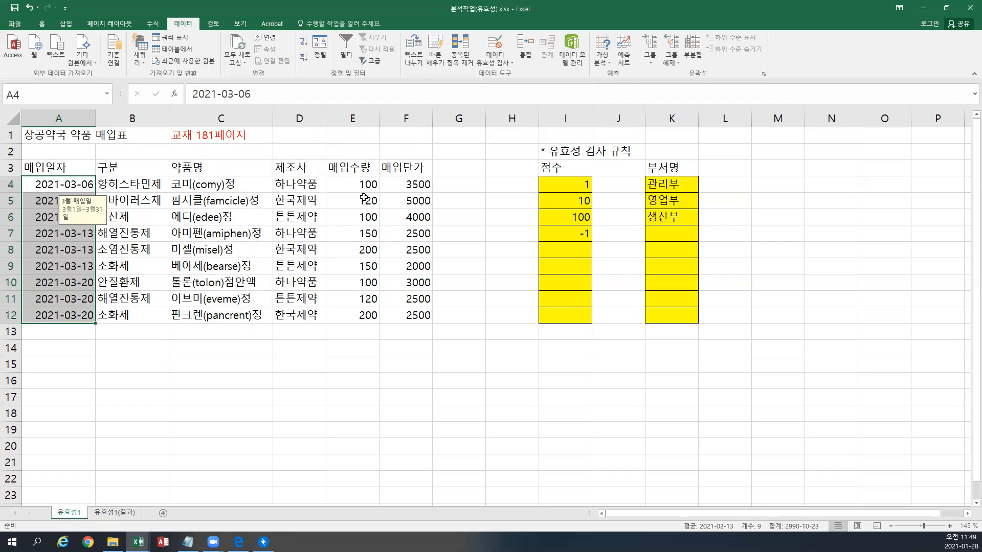
Step: Set the purchase-date rule's error alert to the 중지 style with the title "입력오류"
{"action": "left_click", "coordinate": [493, 45]}
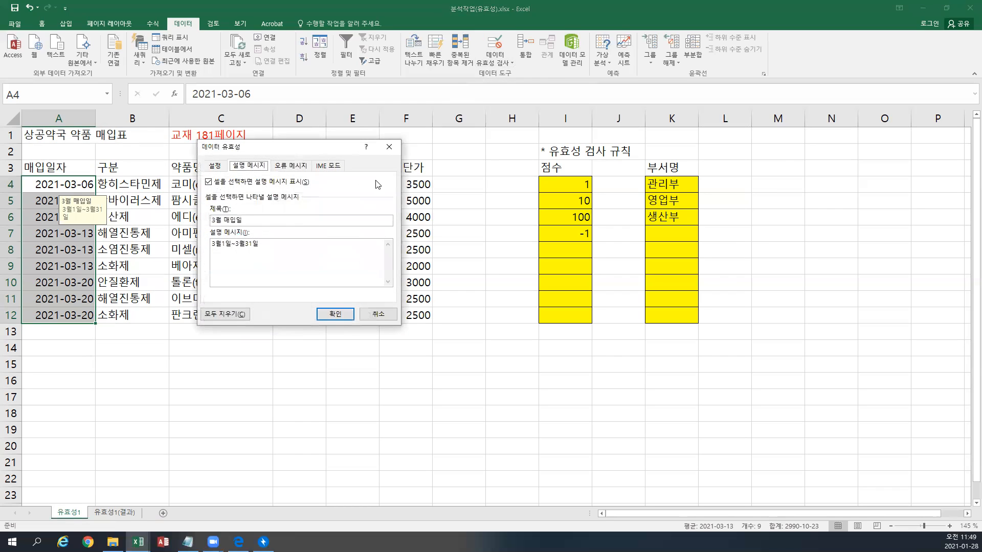
{"action": "left_click", "coordinate": [293, 166]}
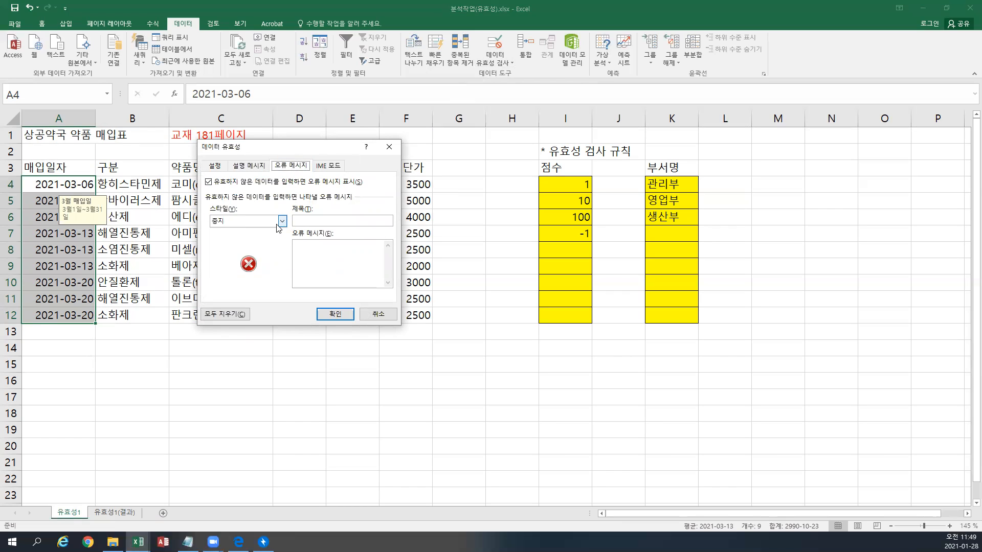
{"action": "left_click", "coordinate": [282, 221]}
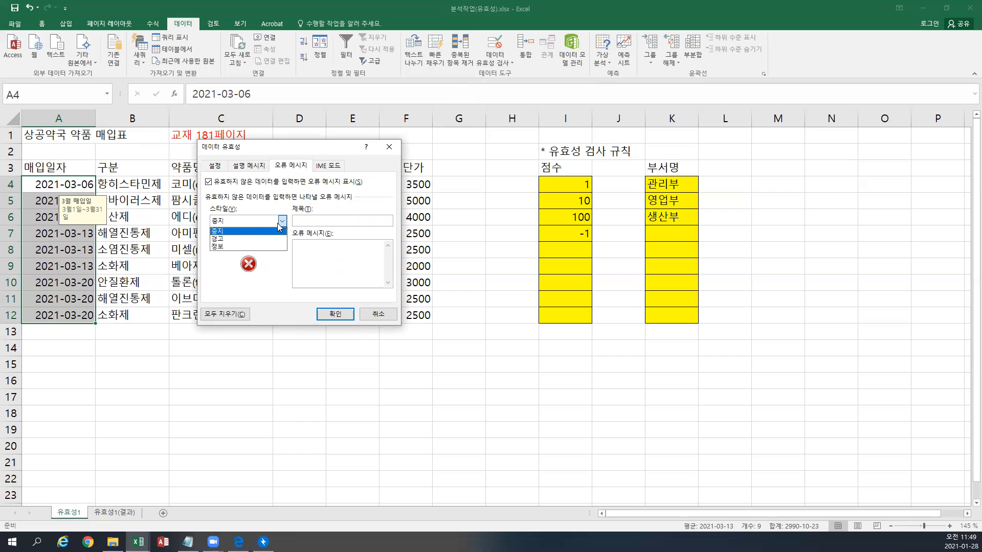
{"action": "left_click", "coordinate": [268, 239]}
{"action": "left_click", "coordinate": [281, 222]}
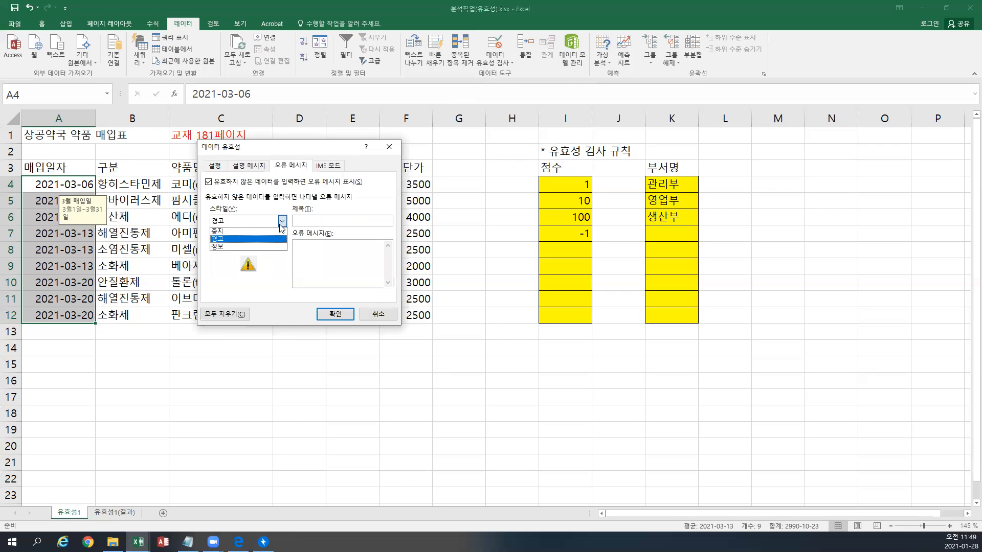
{"action": "left_click", "coordinate": [217, 231]}
{"action": "left_click", "coordinate": [307, 221]}
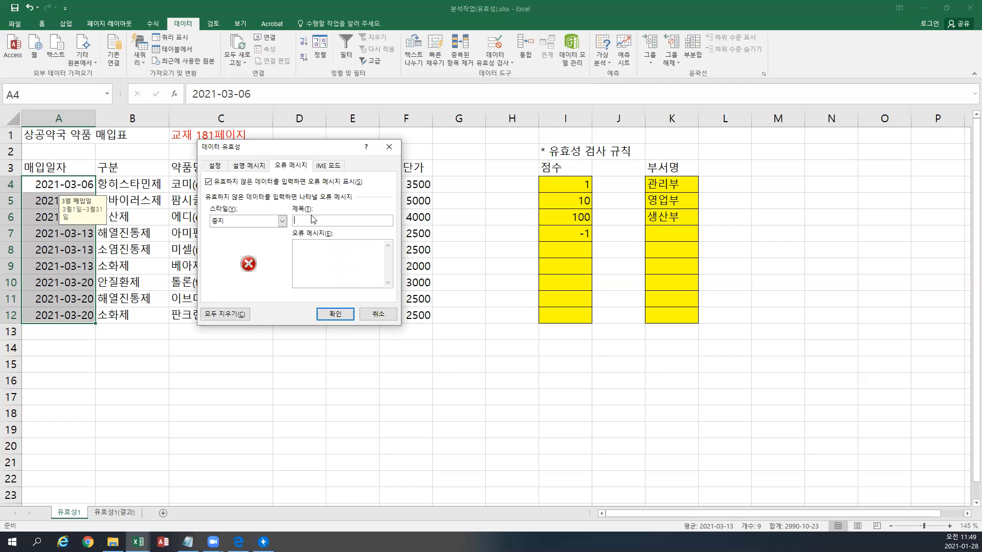
{"action": "type", "text": "입력오류"}
Step: Enter the error alert text "3월 매입일자만 입력하세요." and apply the validation rule
{"action": "left_click", "coordinate": [318, 257]}
{"action": "type", "text": "3월 매입일자만 입력하세요."}
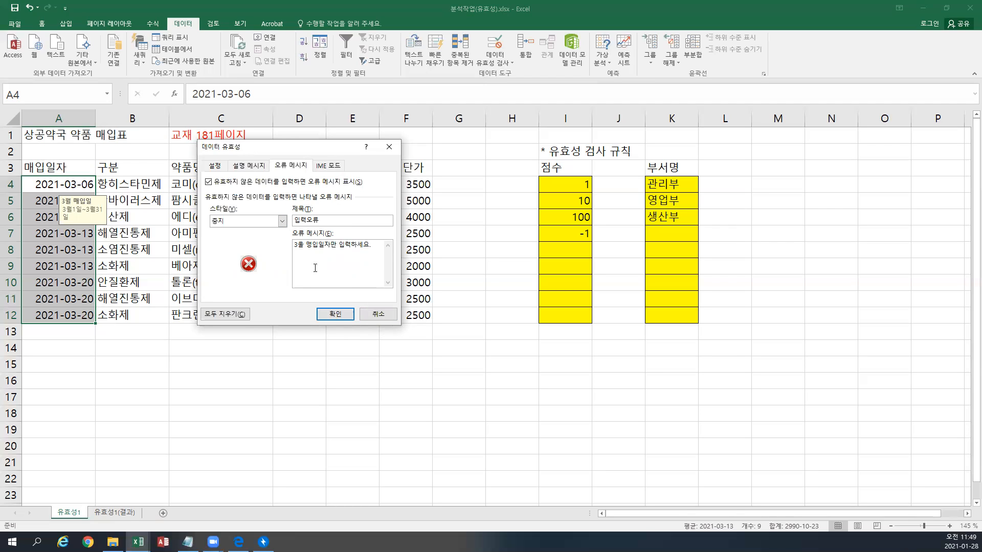
{"action": "left_click", "coordinate": [313, 247]}
{"action": "key", "text": "BackSpace"}
{"action": "type", "text": "매"}
{"action": "left_click", "coordinate": [335, 314]}
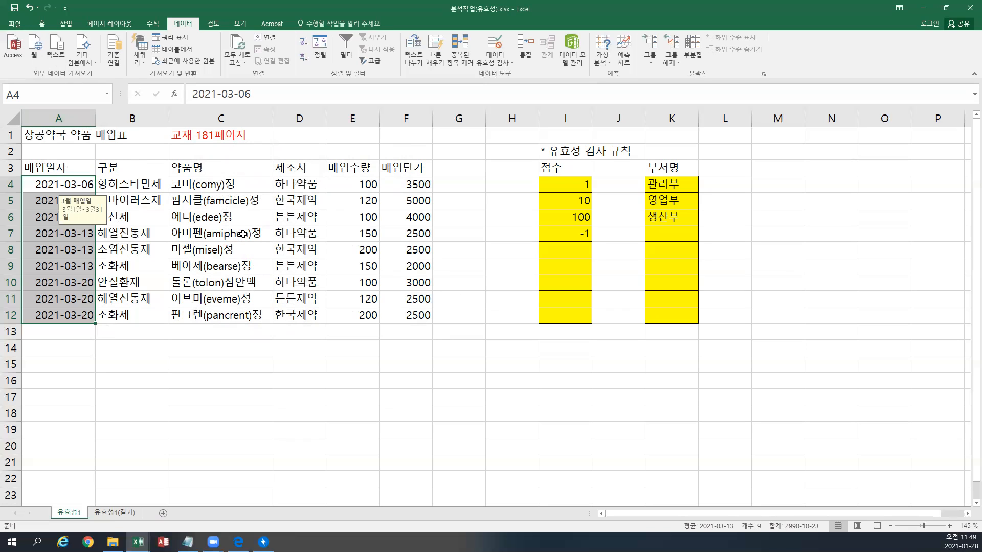
Step: Review the purchase-date rule's input message, error alert and allowed data types, leaving the rule as it is
{"action": "left_click", "coordinate": [493, 44]}
{"action": "left_click", "coordinate": [256, 167]}
{"action": "left_click", "coordinate": [287, 167]}
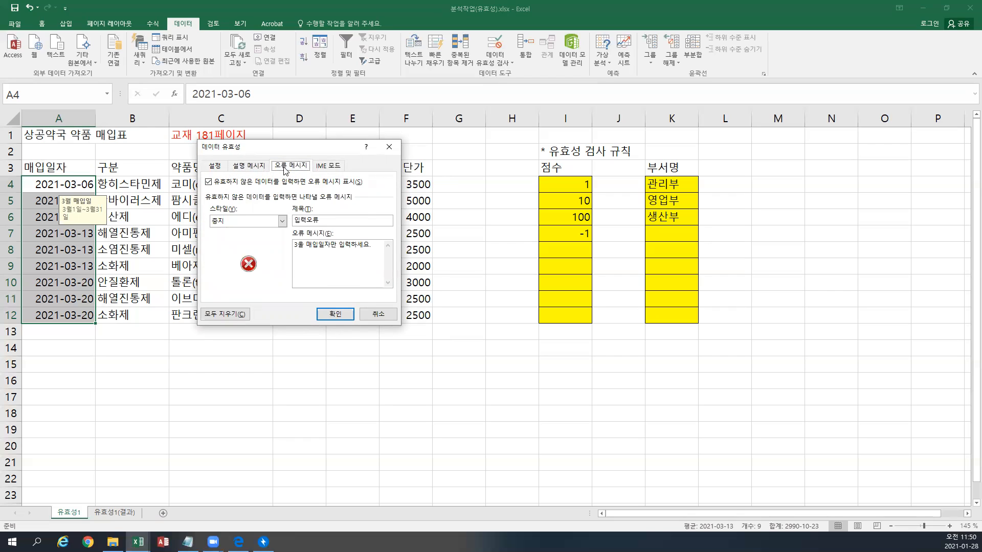
{"action": "left_click", "coordinate": [214, 167]}
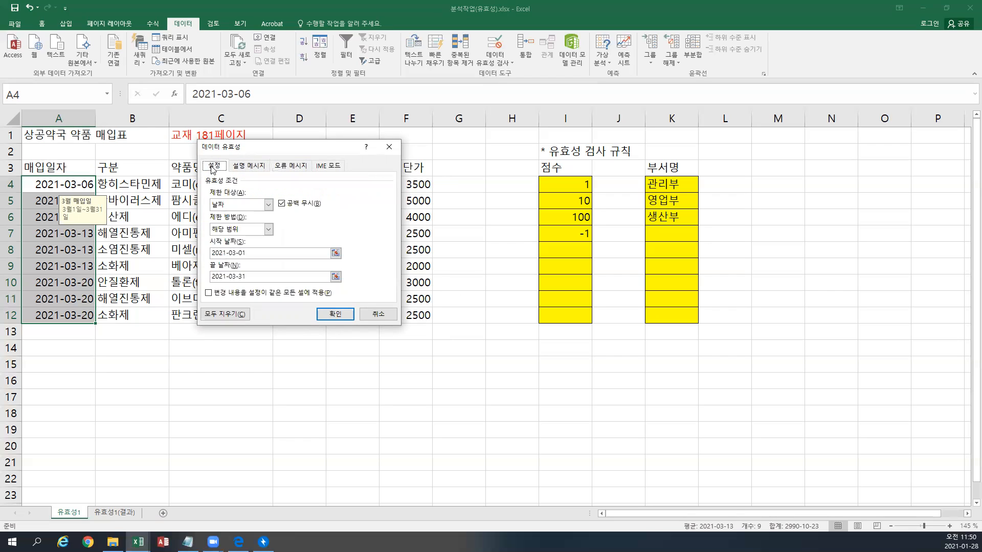
{"action": "left_click", "coordinate": [268, 205]}
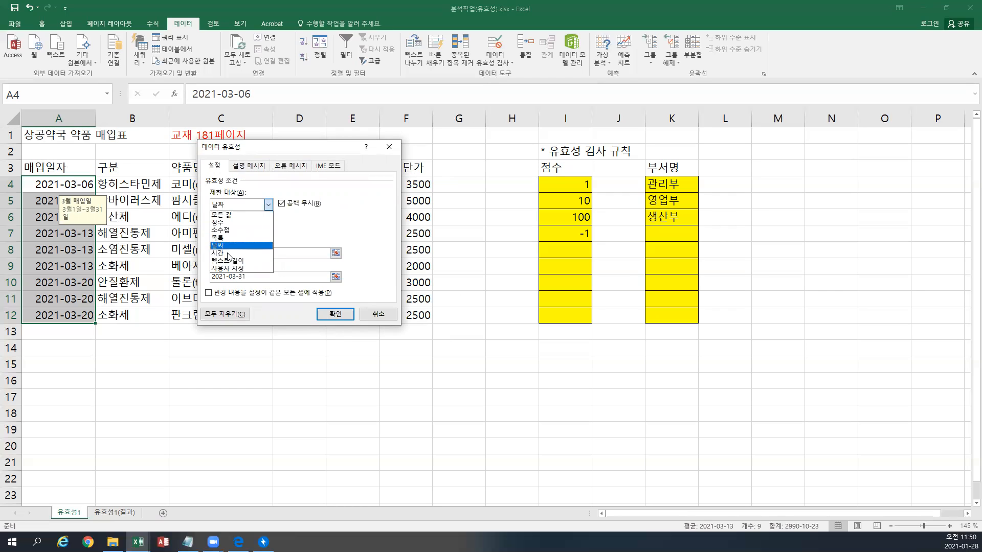
{"action": "left_click", "coordinate": [378, 313]}
{"action": "left_click", "coordinate": [377, 313]}
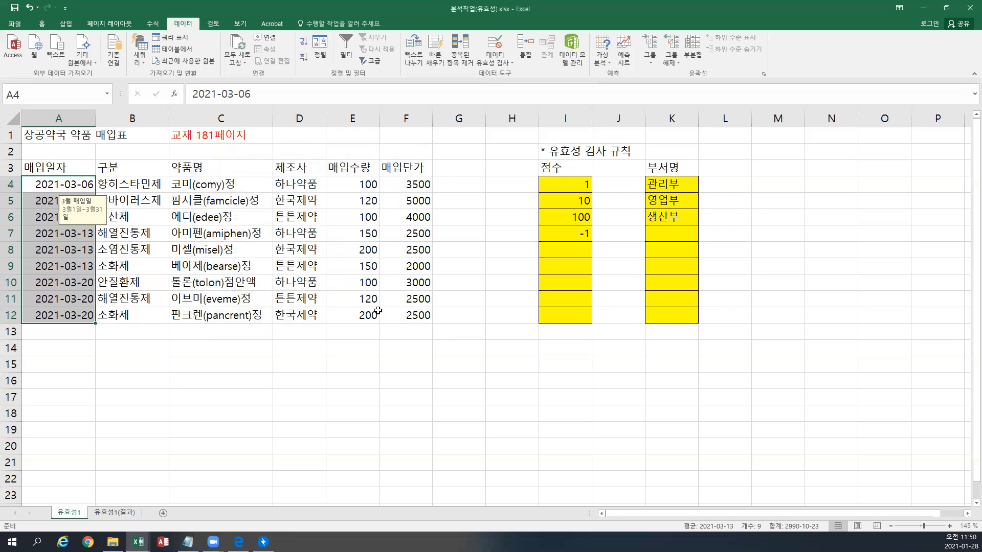
{"action": "left_click", "coordinate": [301, 137]}
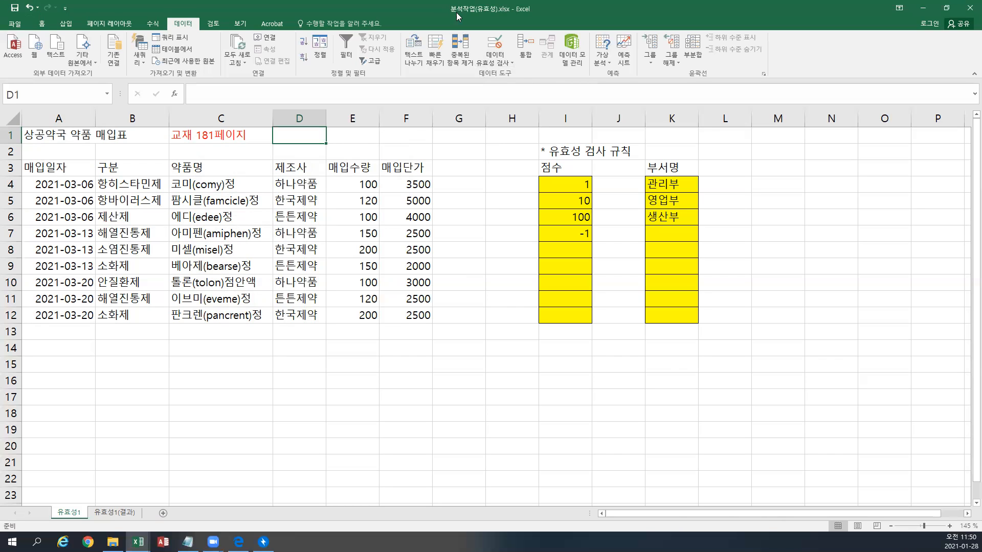
Step: Open the workbook 계산작업.xlsm from the 이론 folder
{"action": "left_click", "coordinate": [20, 24]}
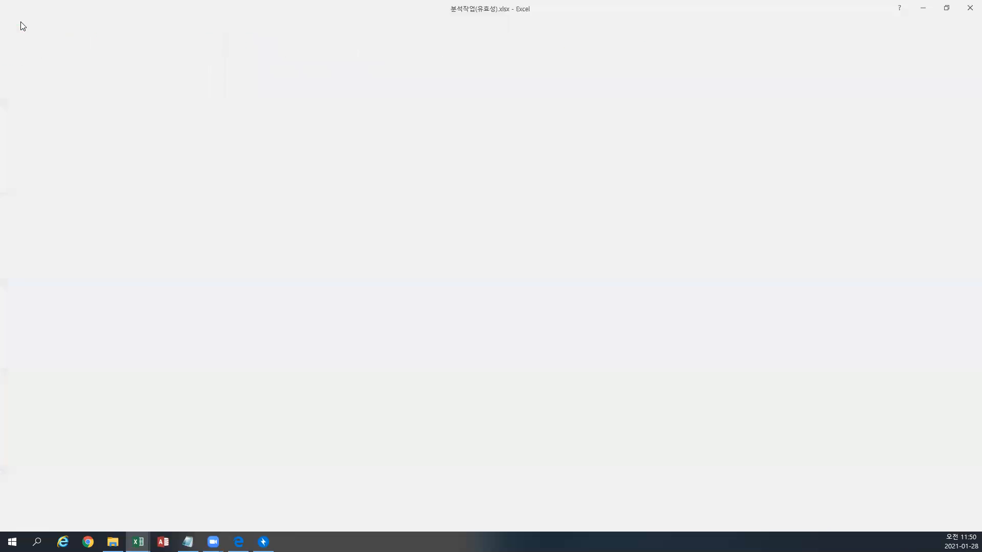
{"action": "left_click", "coordinate": [21, 21]}
{"action": "left_click", "coordinate": [20, 24]}
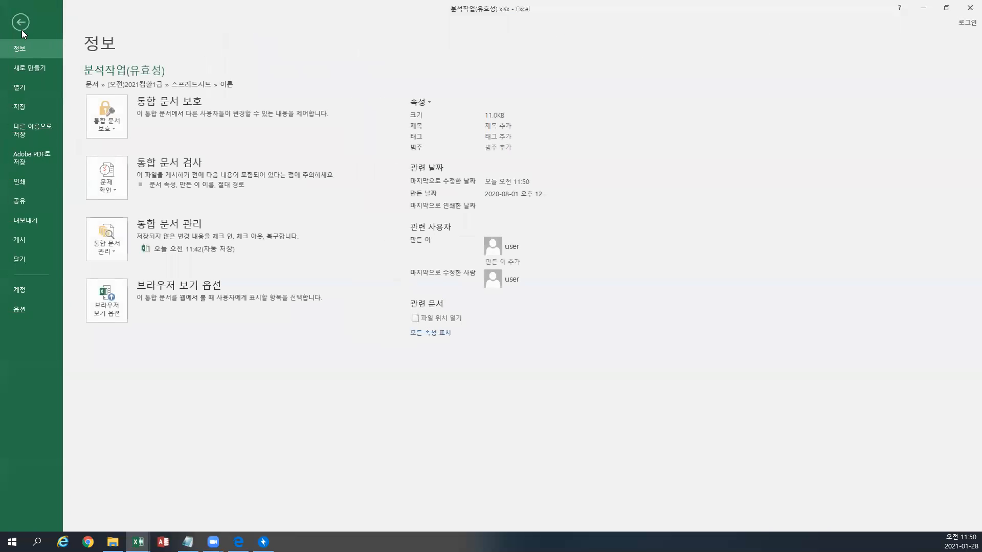
{"action": "left_click", "coordinate": [21, 87]}
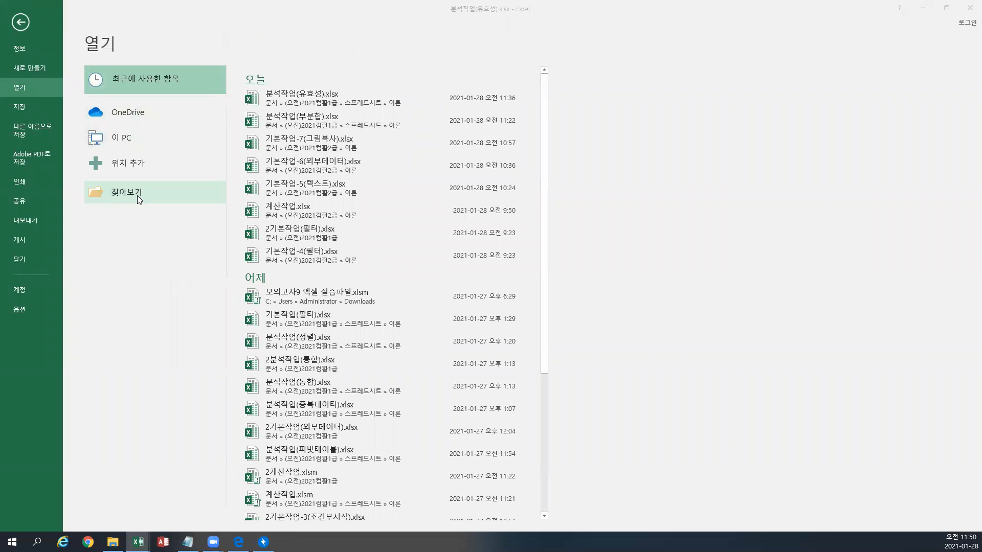
{"action": "left_click", "coordinate": [137, 196]}
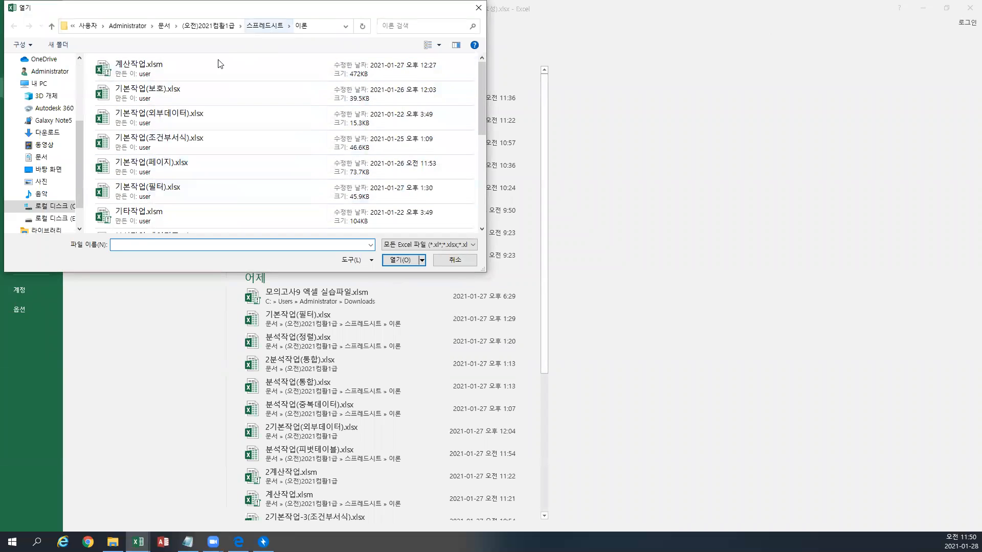
{"action": "left_click", "coordinate": [159, 72]}
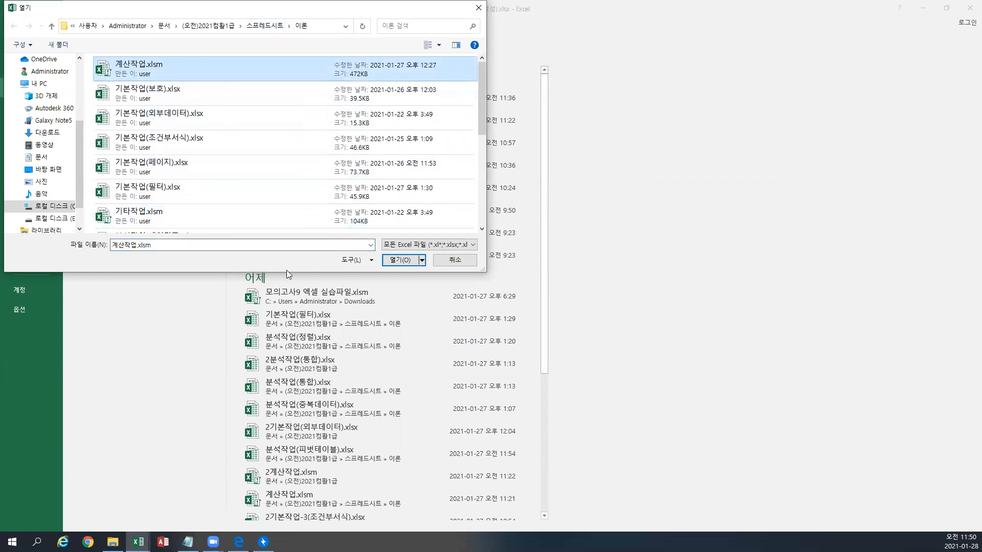
{"action": "left_click", "coordinate": [398, 259]}
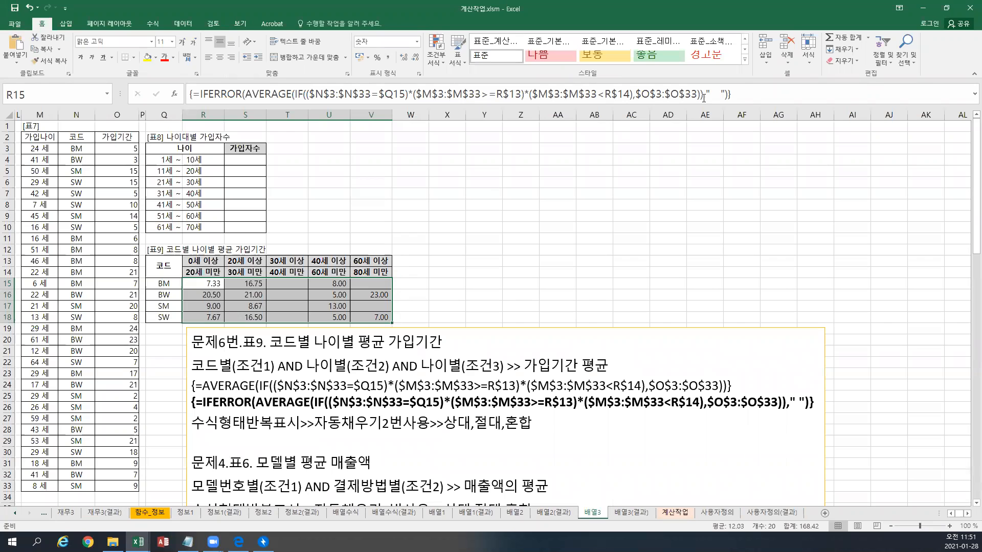
Step: Reduce the 계산작업.xlsm window and close the 분석작업(유효성).xlsx and 분석작업(부분합).xlsx workbooks behind it
{"action": "left_click", "coordinate": [946, 8]}
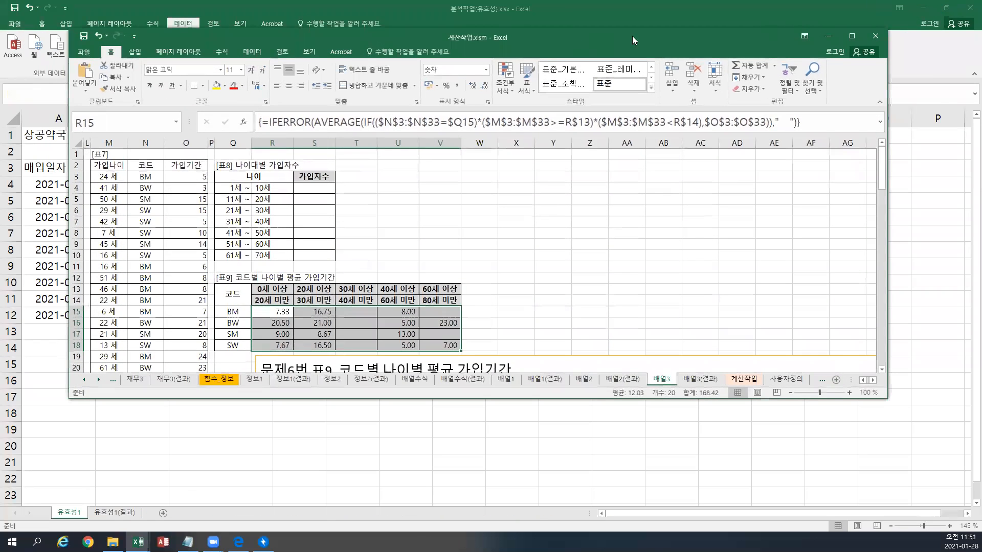
{"action": "left_click", "coordinate": [969, 8]}
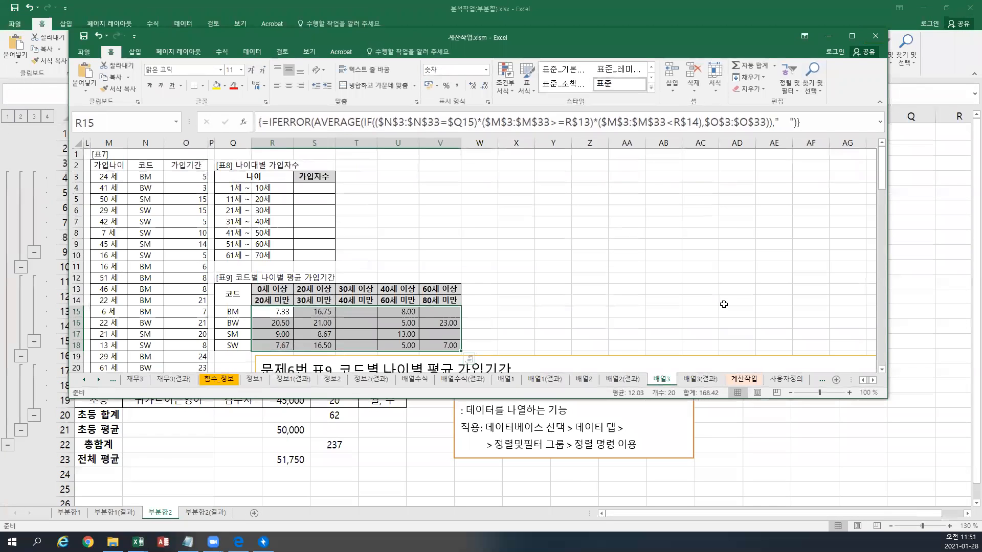
{"action": "left_click", "coordinate": [969, 11]}
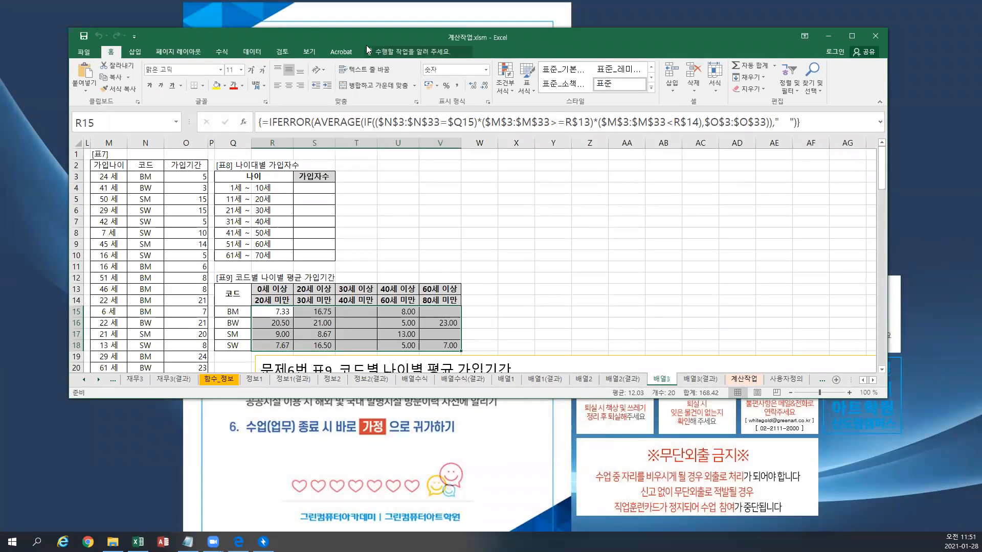
{"action": "left_click_drag", "start_coordinate": [356, 36], "coordinate": [316, 28]}
Step: Display the 계산작업 sheet of the 계산작업.xlsm workbook
{"action": "left_click", "coordinate": [60, 372]}
{"action": "left_click", "coordinate": [60, 372]}
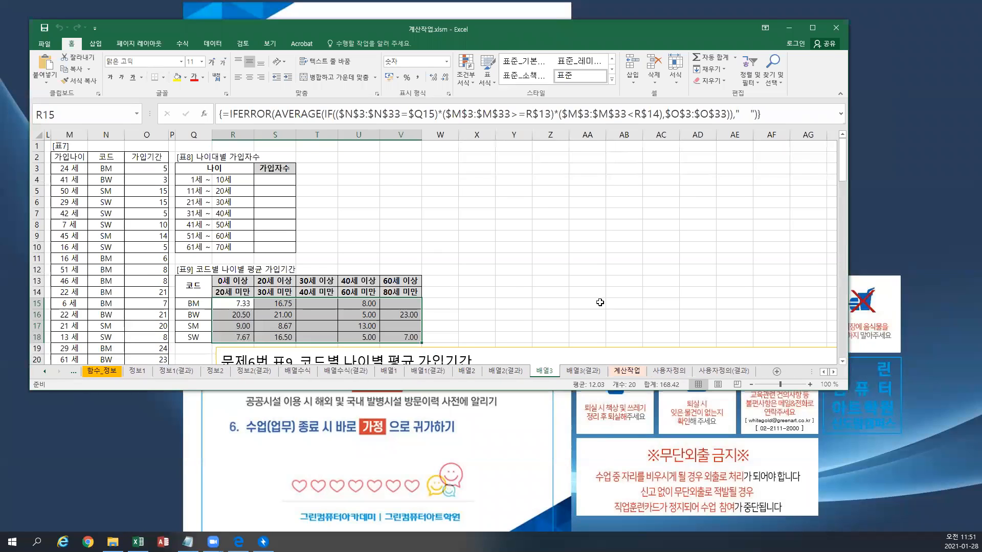
{"action": "left_click", "coordinate": [627, 371]}
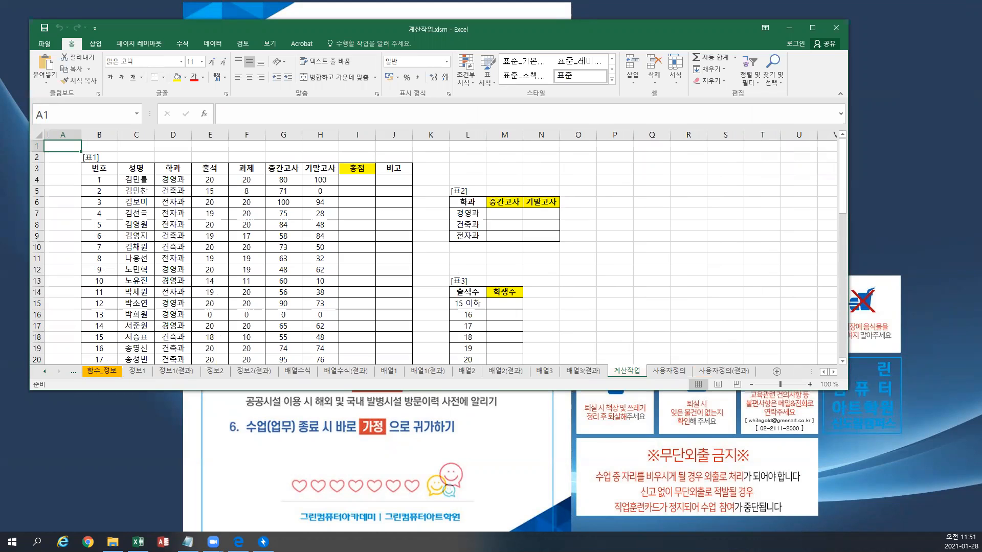
{"action": "key", "text": "alt+Tab"}
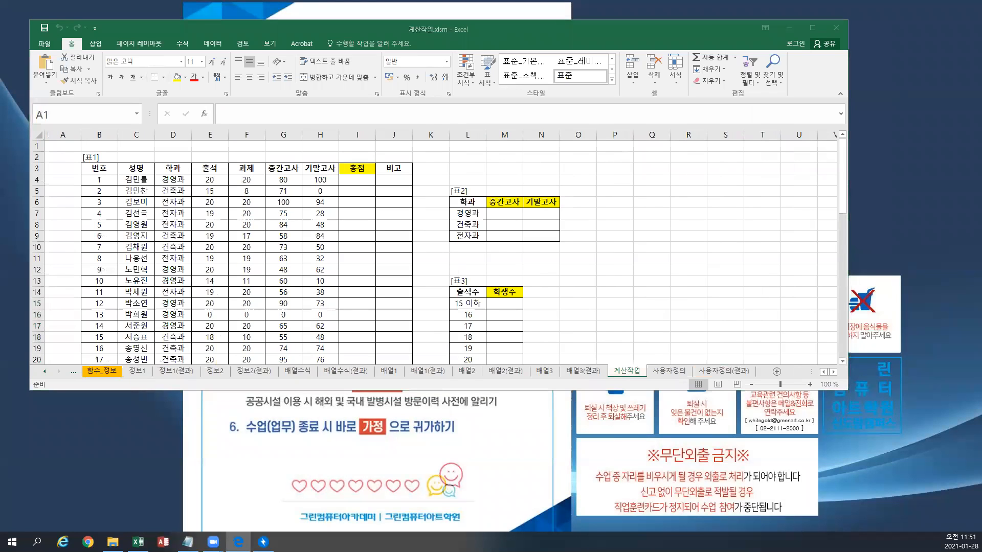
{"action": "left_click", "coordinate": [468, 169]}
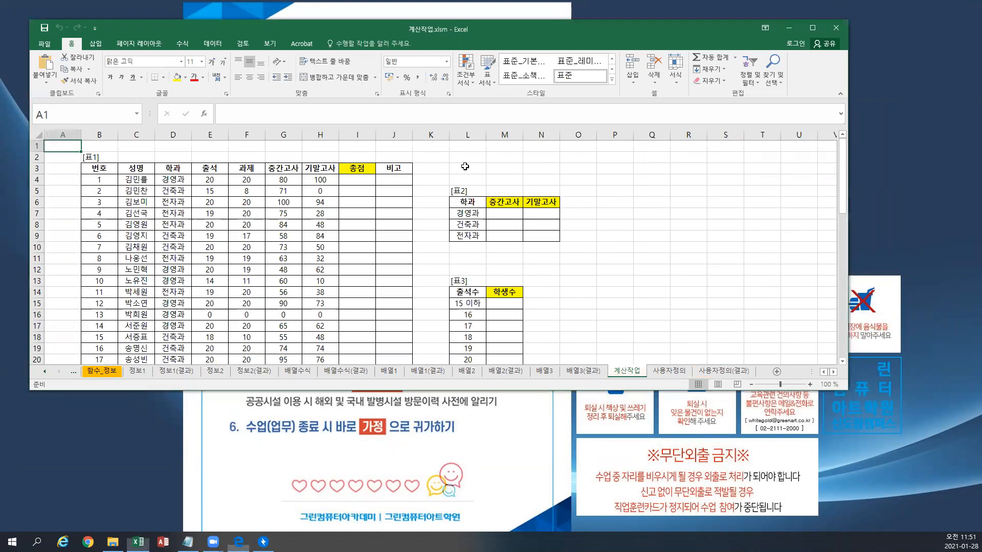
Step: Enter the note "교재 253페이지" in cell L12, directly above the [표3] label
{"action": "scroll", "coordinate": [484, 169], "scroll_direction": "down", "scroll_amount": 1}
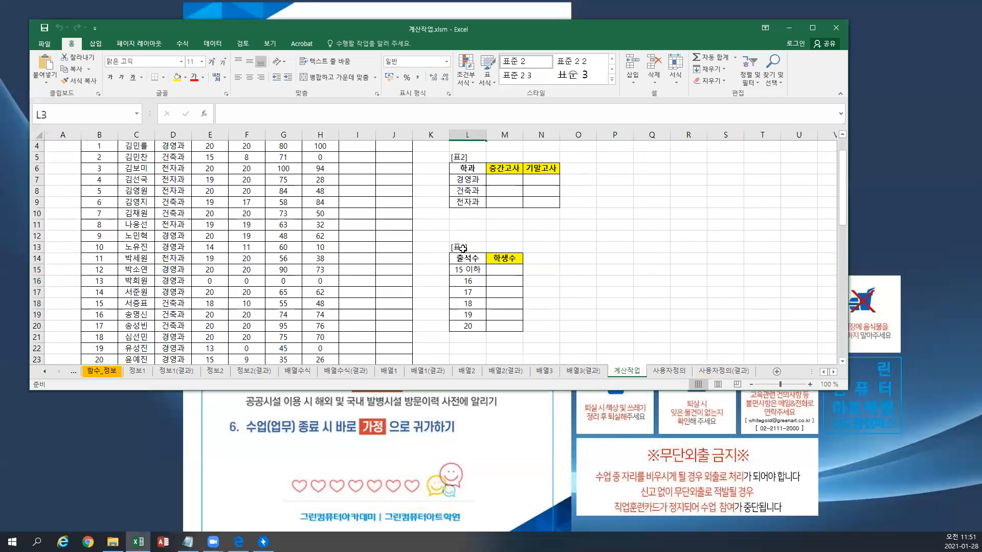
{"action": "left_click", "coordinate": [471, 229]}
{"action": "left_click", "coordinate": [470, 236]}
{"action": "type", "text": "교재"}
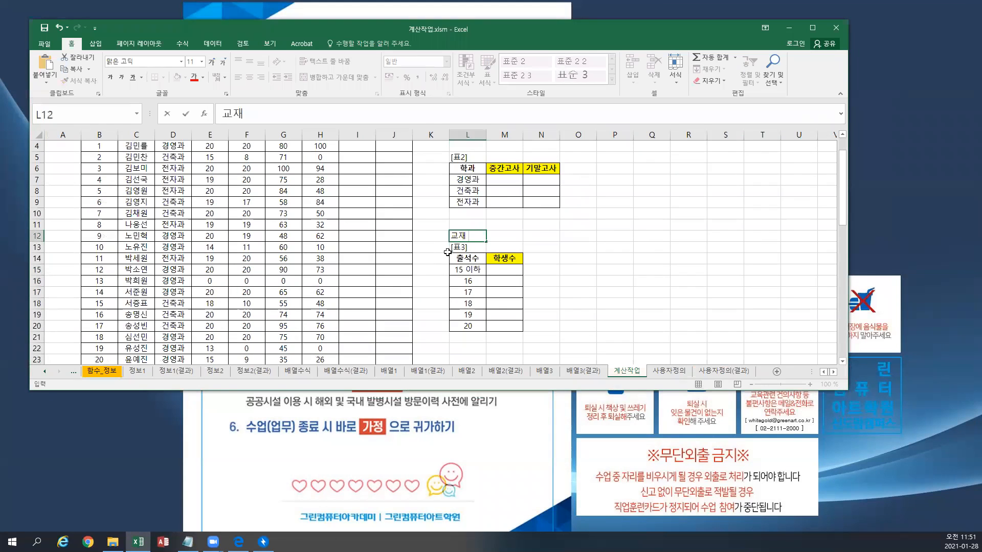
{"action": "type", "text": "253"}
{"action": "type", "text": "페이지"}
{"action": "key", "text": "Return"}
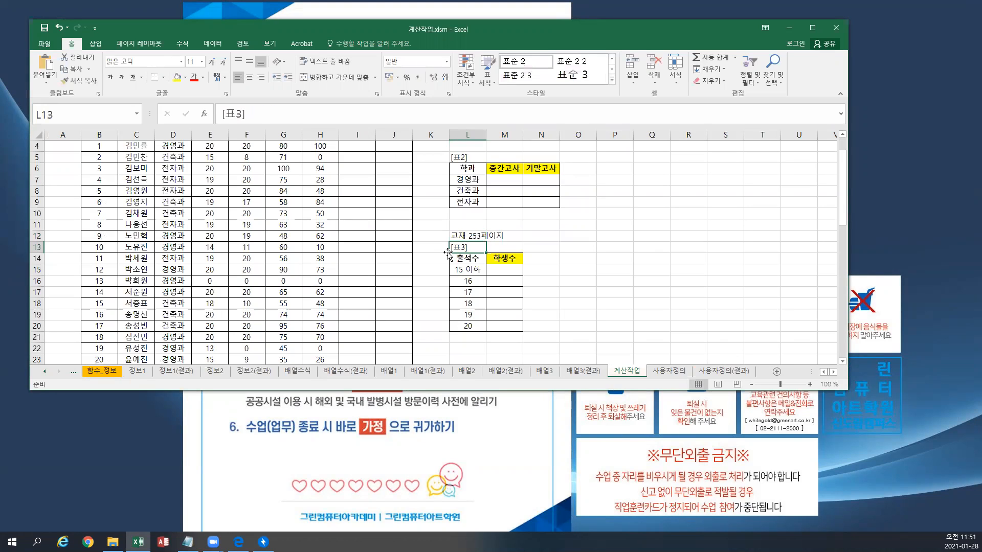
Step: Colour the textbook page note in cell L12 red
{"action": "left_click", "coordinate": [462, 236]}
{"action": "left_click", "coordinate": [194, 77]}
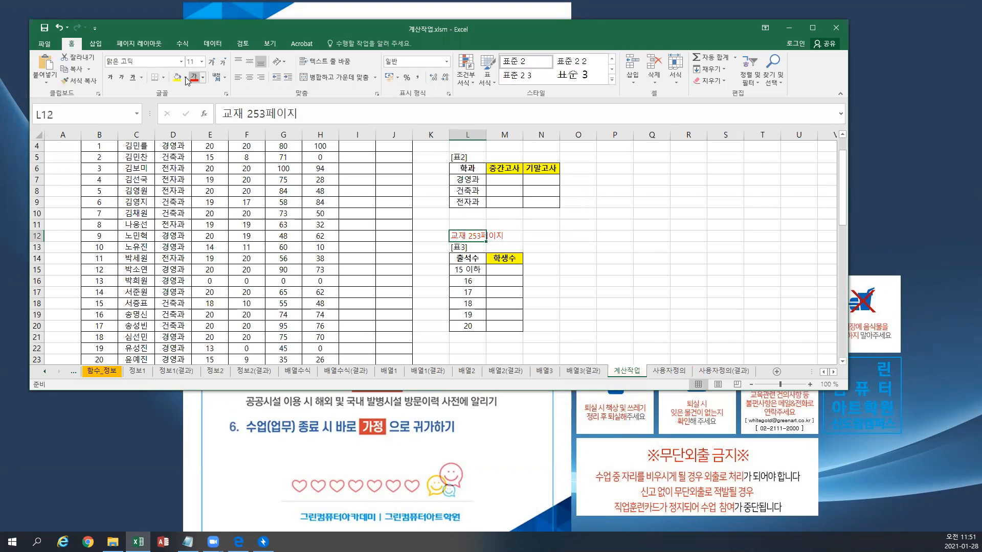
{"action": "key", "text": "alt+Tab"}
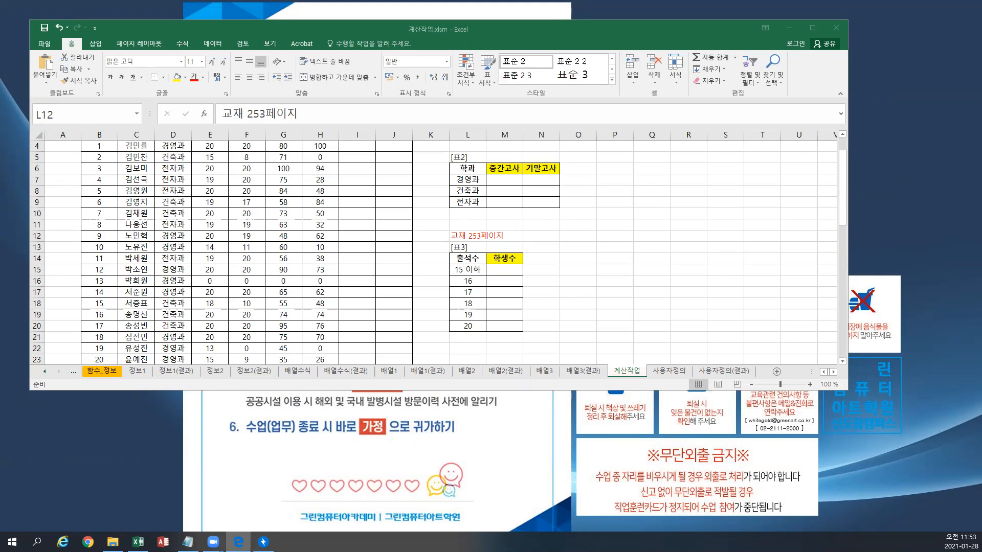
{"action": "left_click", "coordinate": [330, 279]}
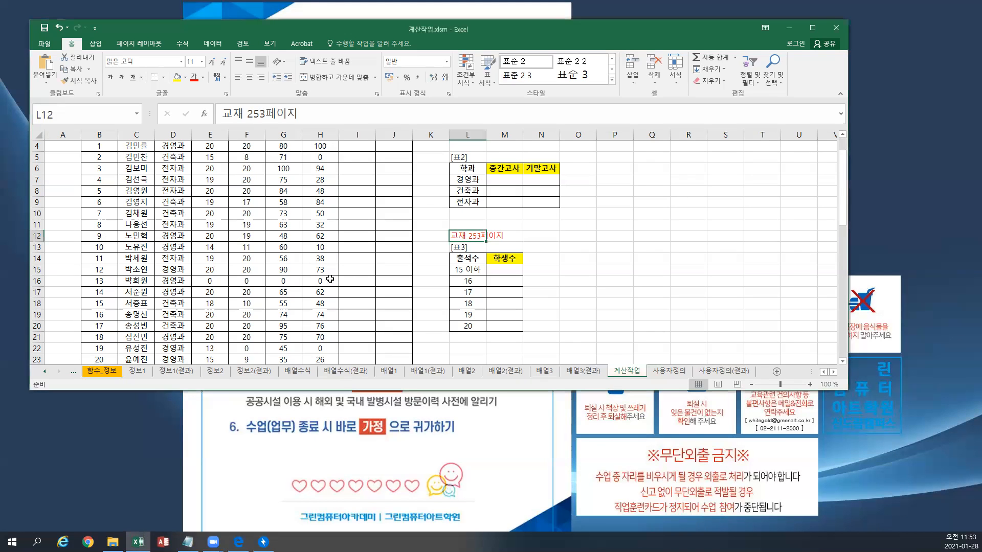
Step: Enter the note "문제2-2번" in cell N12 and colour it red
{"action": "left_click", "coordinate": [534, 238]}
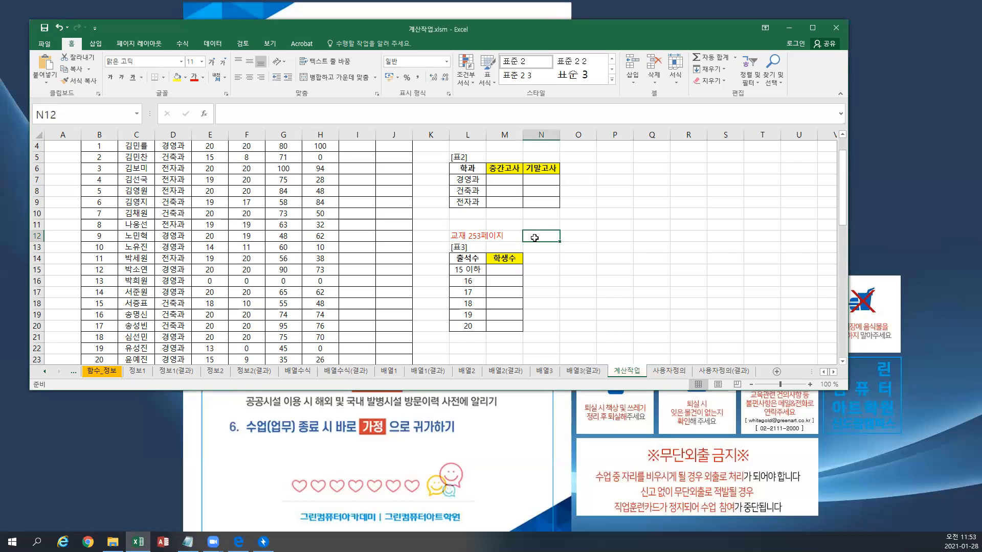
{"action": "type", "text": "문제"}
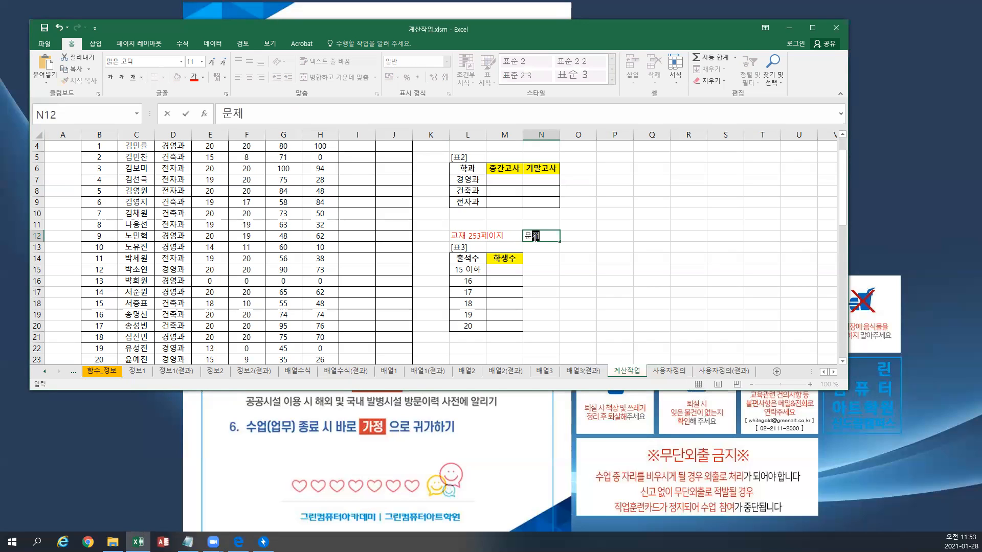
{"action": "type", "text": "2-2번"}
{"action": "key", "text": "Return"}
{"action": "left_click", "coordinate": [534, 237]}
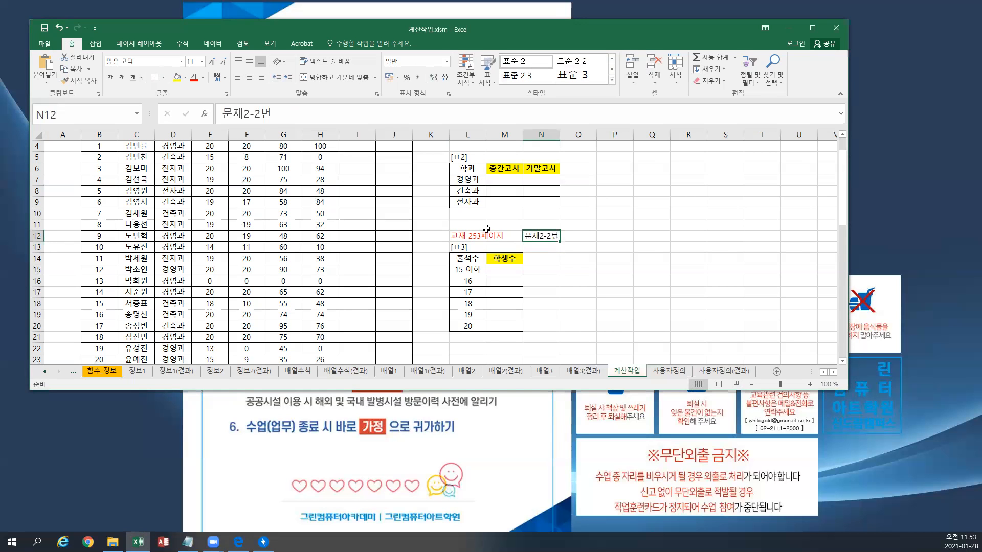
Step: Maximize the workbook window, collapse the ribbon and enlarge the 계산작업 sheet to 130% with [표1] to [표4] in view
{"action": "double_click", "coordinate": [204, 33]}
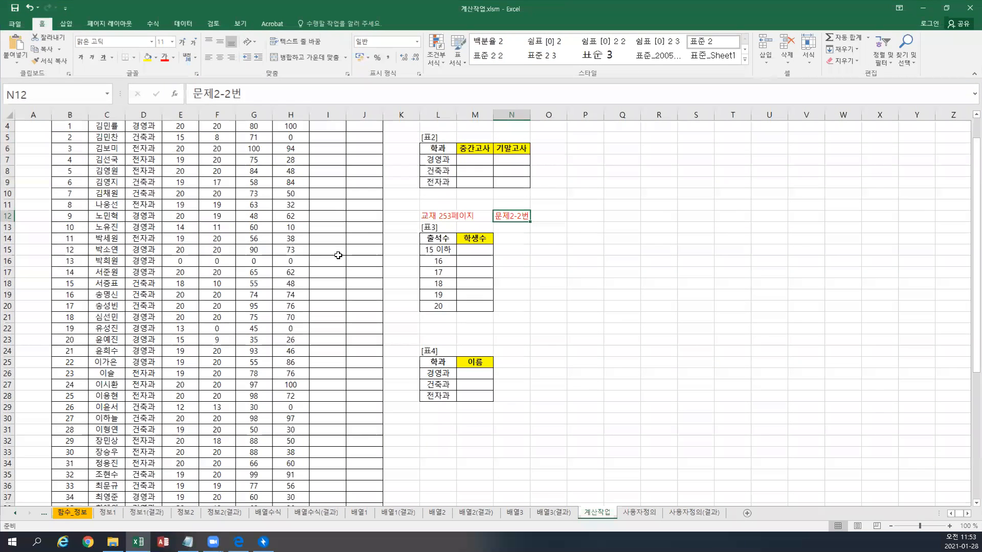
{"action": "double_click", "coordinate": [42, 24]}
{"action": "scroll", "coordinate": [253, 288], "scroll_direction": "up", "scroll_amount": 1}
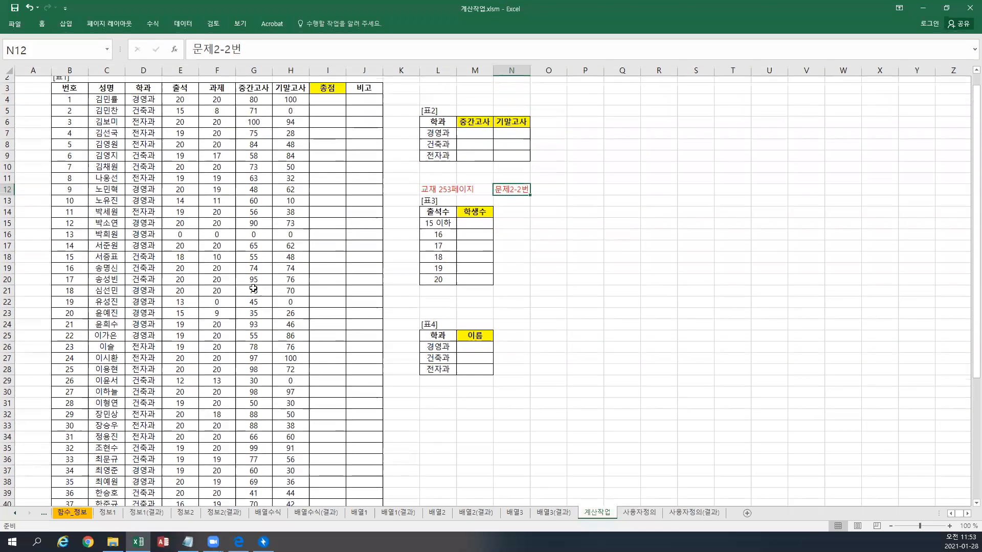
{"action": "left_click", "coordinate": [976, 503]}
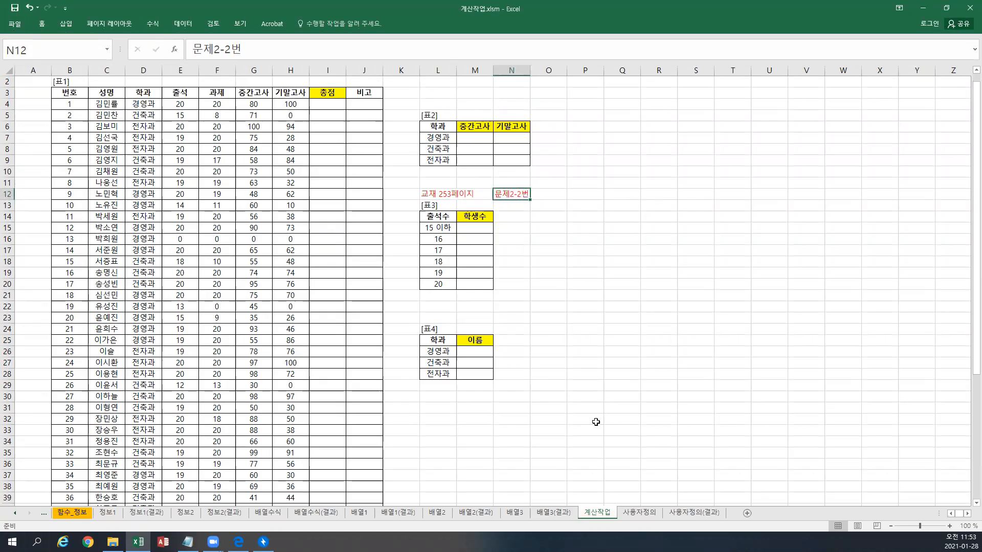
{"action": "scroll", "coordinate": [596, 422], "scroll_direction": "up", "scroll_amount": 2}
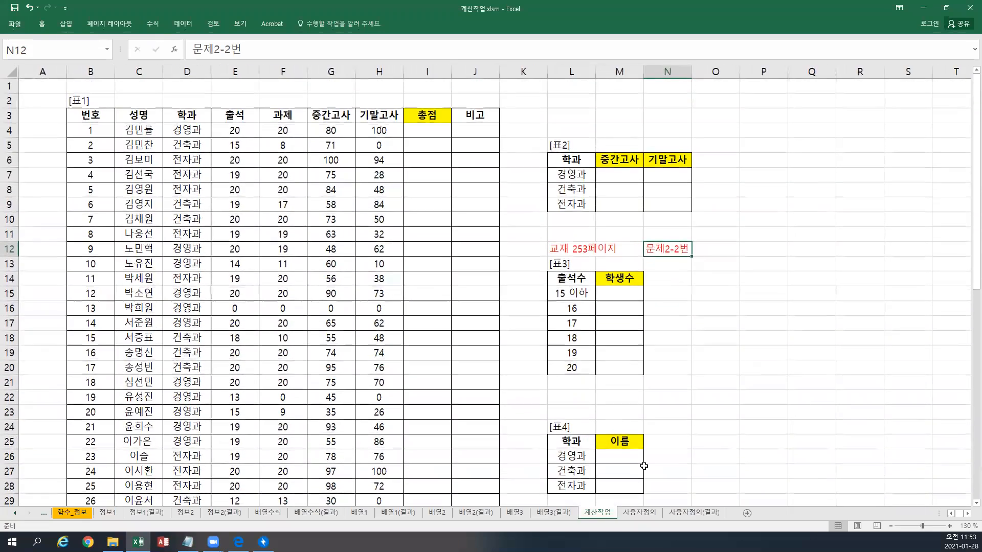
{"action": "left_click", "coordinate": [968, 513]}
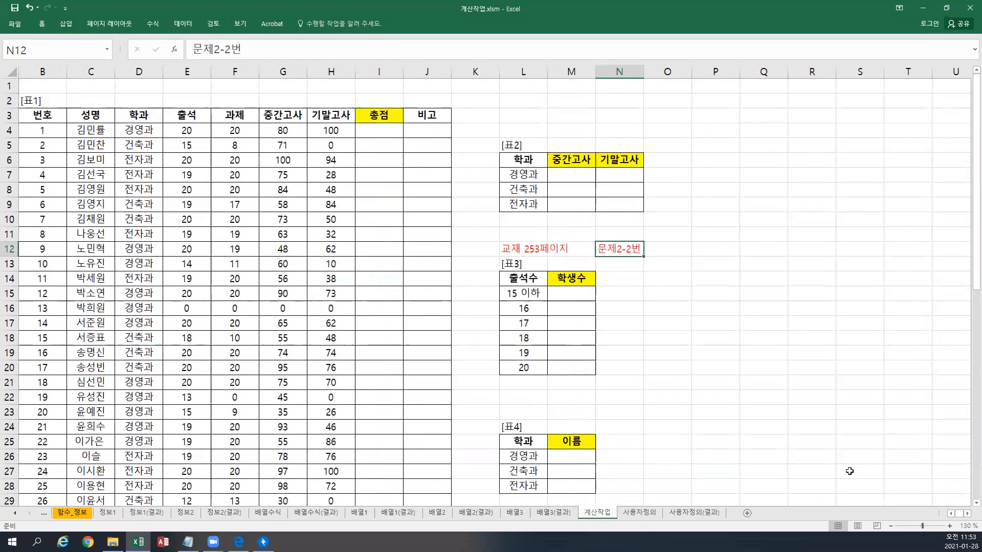
{"action": "scroll", "coordinate": [967, 506], "scroll_direction": "down", "scroll_amount": 1}
{"action": "left_click", "coordinate": [844, 456]}
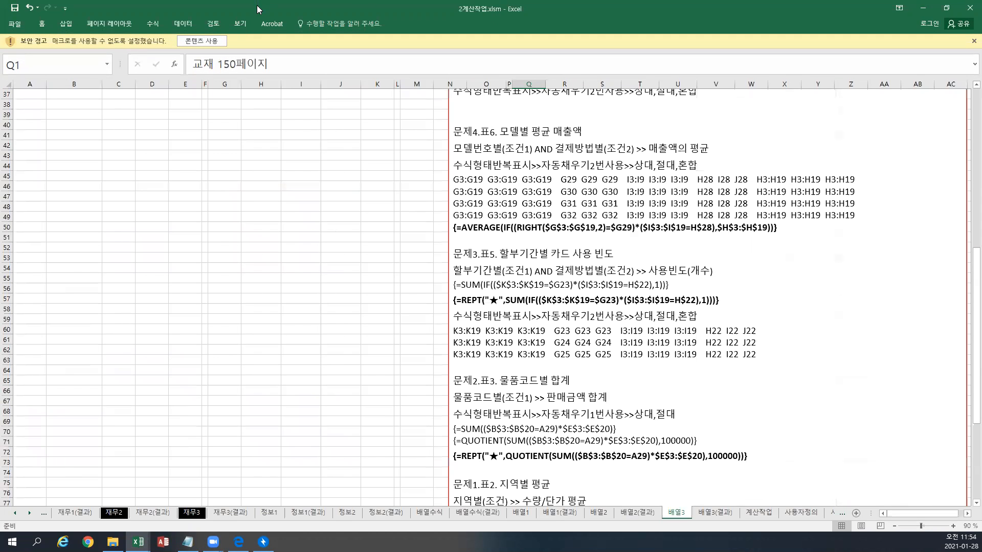
Step: Move the 2계산작업.xlsm window aside and paste the copied "문제2-2. 학생수" notes into a new text box over [표1] in 계산작업.xlsm
{"action": "left_click_drag", "start_coordinate": [243, 12], "coordinate": [0, 15]}
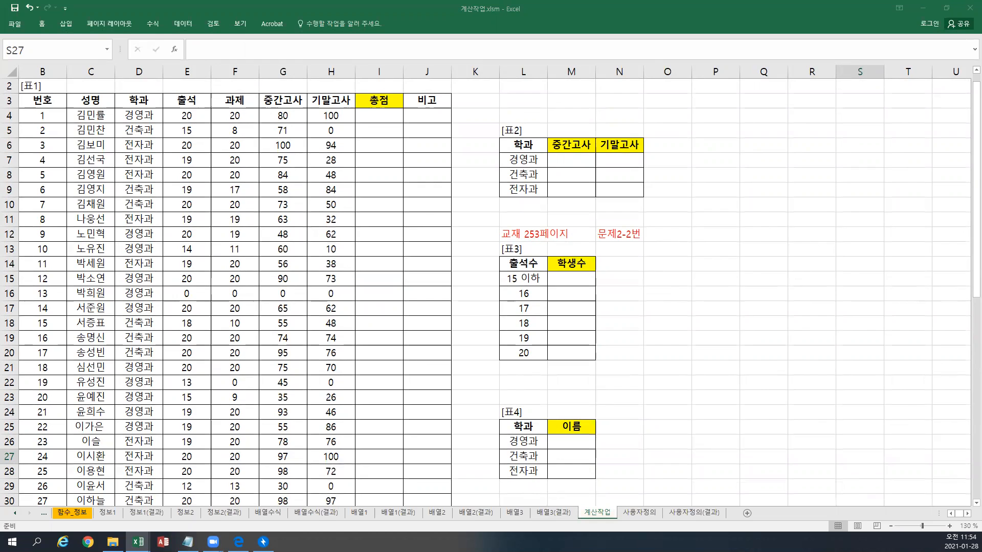
{"action": "left_click", "coordinate": [457, 261]}
{"action": "left_click", "coordinate": [71, 27]}
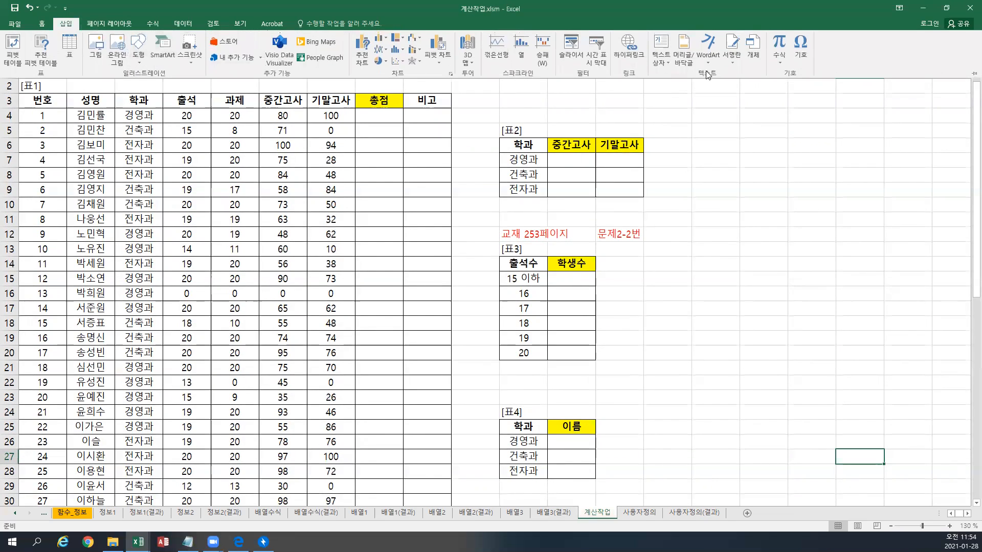
{"action": "left_click", "coordinate": [661, 44]}
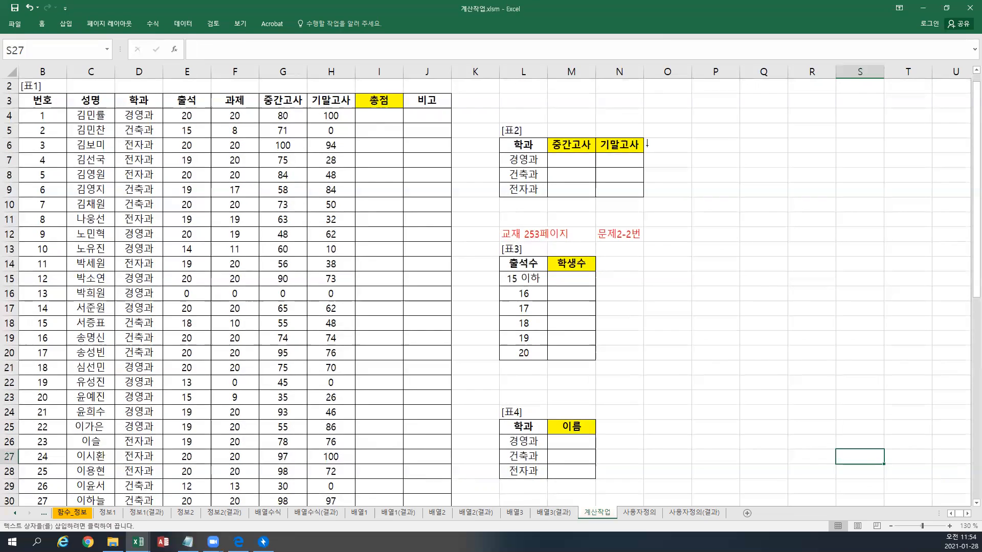
{"action": "left_click", "coordinate": [632, 212]}
{"action": "key", "text": "ctrl+v"}
{"action": "left_click_drag", "start_coordinate": [685, 215], "coordinate": [112, 145]}
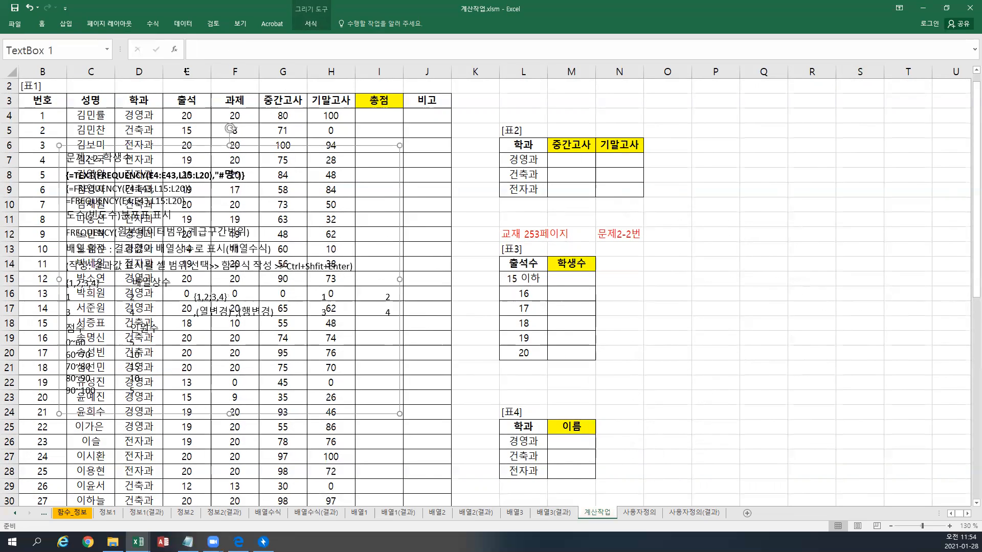
Step: Format the notes text box with the gold-outline shape style and 16-point text, and shift it slightly up and to the left
{"action": "left_click", "coordinate": [308, 24]}
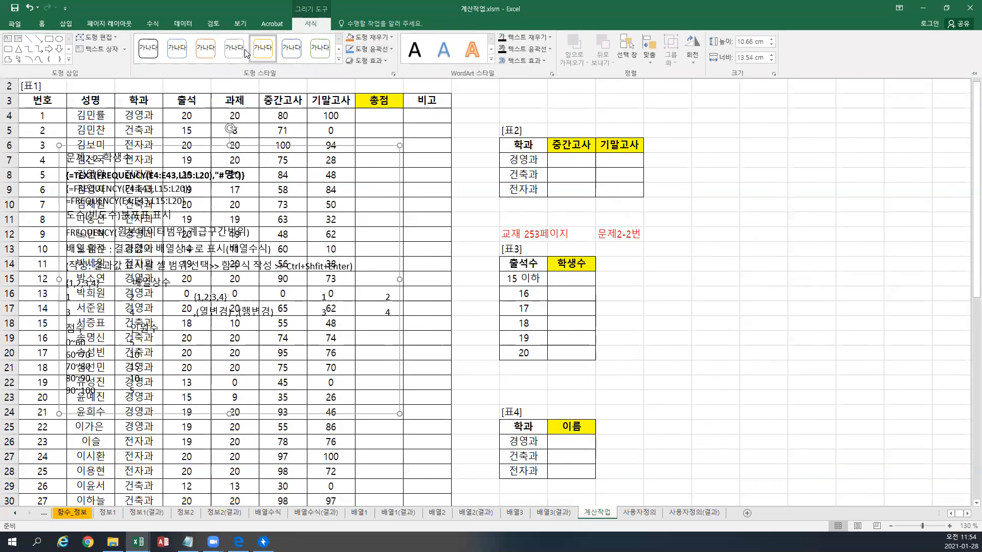
{"action": "left_click", "coordinate": [264, 51]}
{"action": "left_click", "coordinate": [42, 23]}
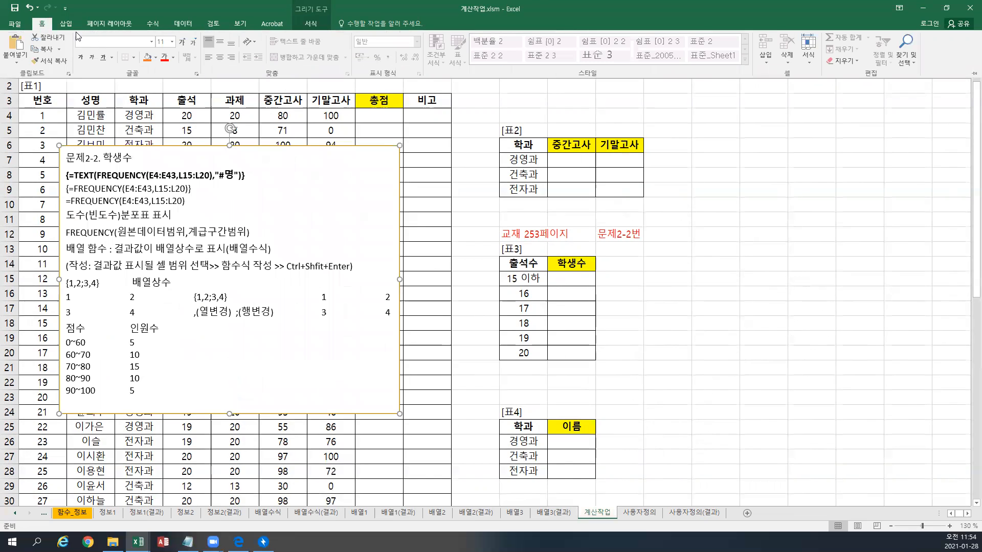
{"action": "left_click", "coordinate": [183, 44]}
{"action": "left_click", "coordinate": [183, 45]}
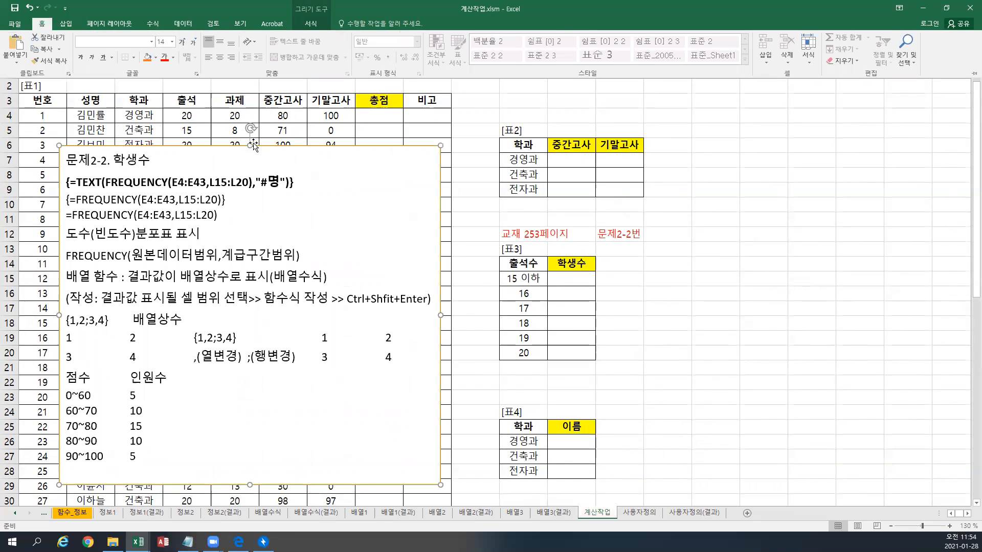
{"action": "left_click", "coordinate": [181, 43]}
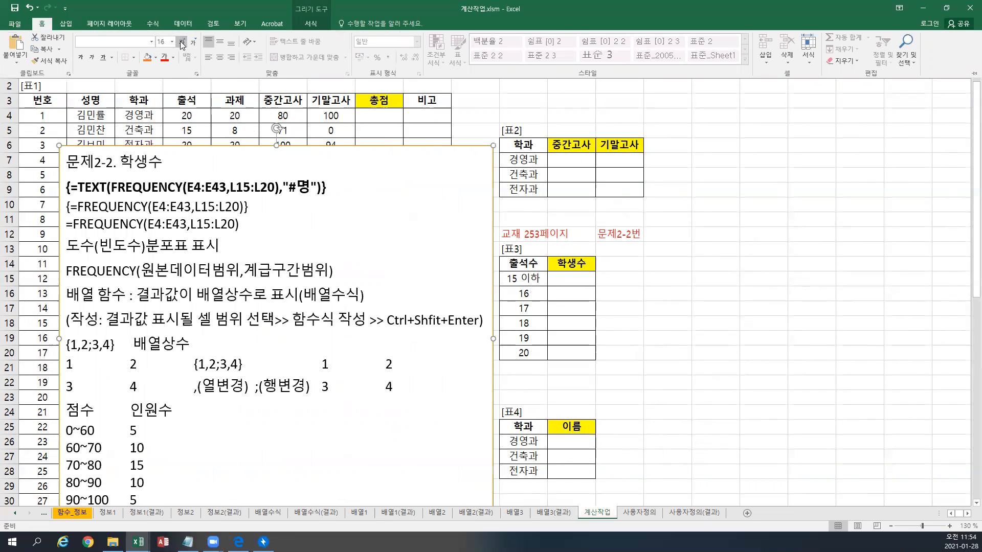
{"action": "left_click_drag", "start_coordinate": [313, 149], "coordinate": [296, 141]}
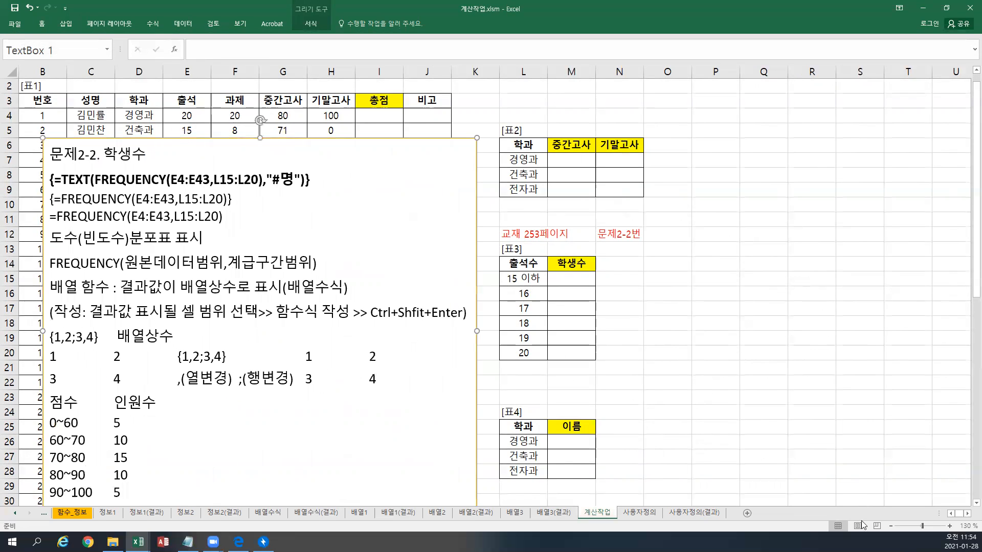
{"action": "left_click", "coordinate": [951, 514]}
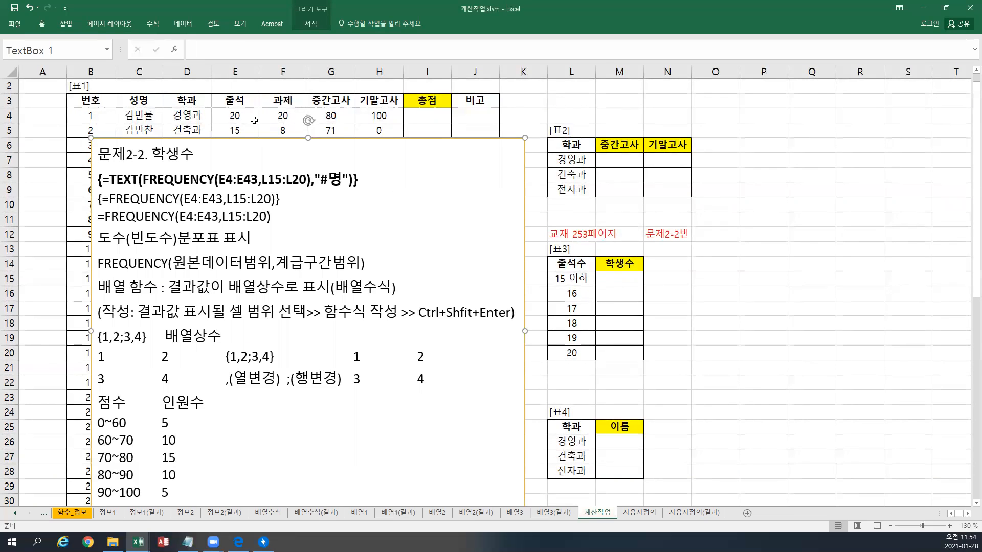
Step: Examine the 출석 data in [표1] and the 출석수 intervals in L15:L20 with their 학생수 cells in [표3]
{"action": "left_click", "coordinate": [234, 115]}
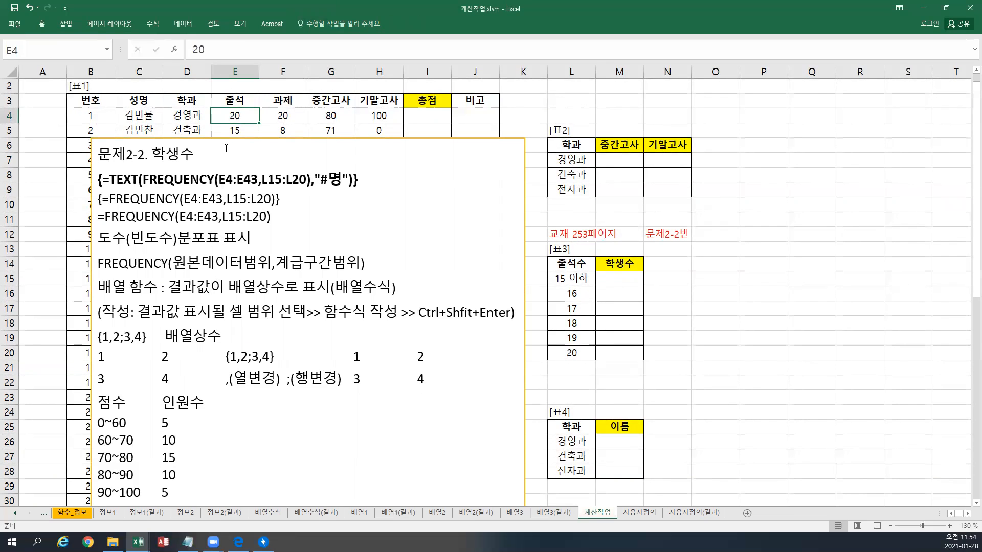
{"action": "left_click", "coordinate": [571, 276]}
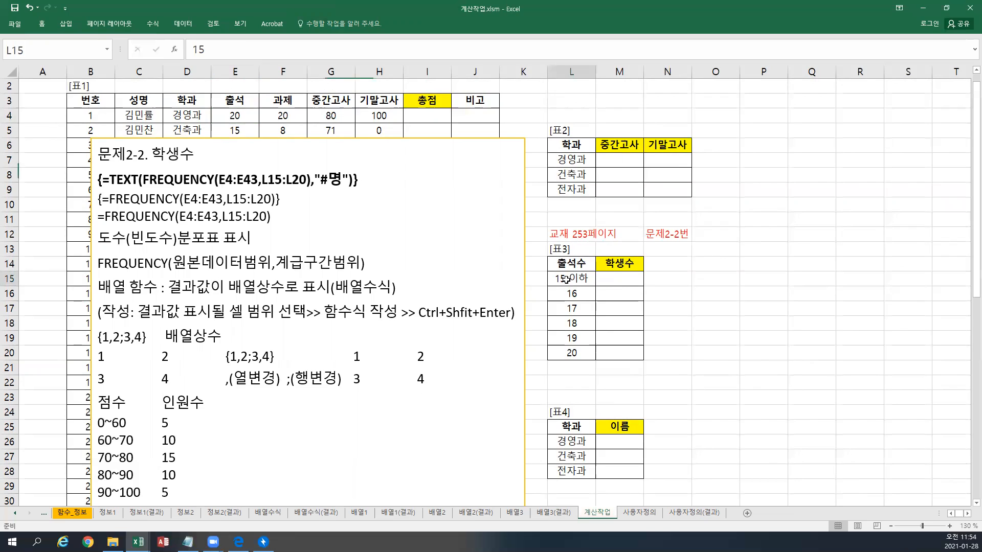
{"action": "left_click", "coordinate": [614, 278]}
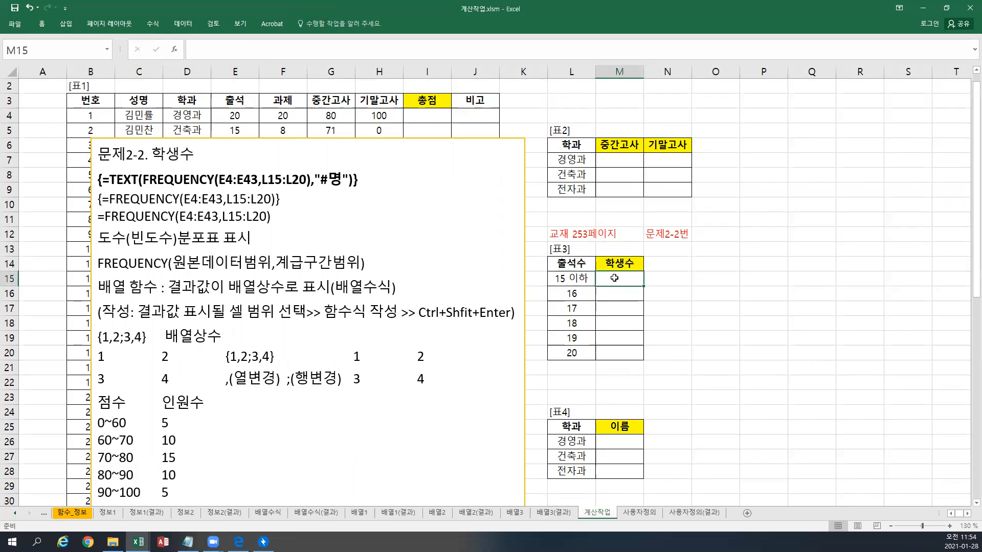
{"action": "left_click", "coordinate": [579, 279]}
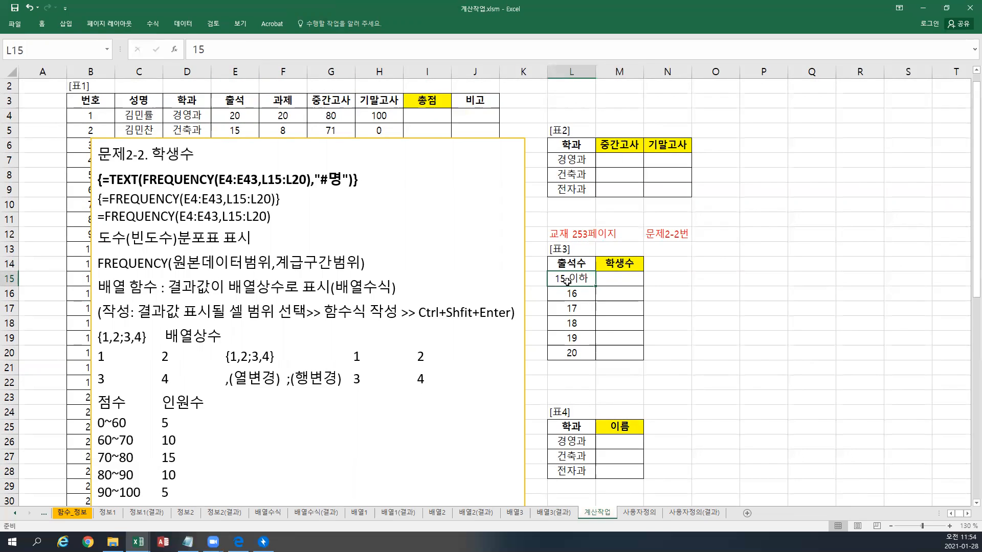
{"action": "left_click", "coordinate": [584, 294]}
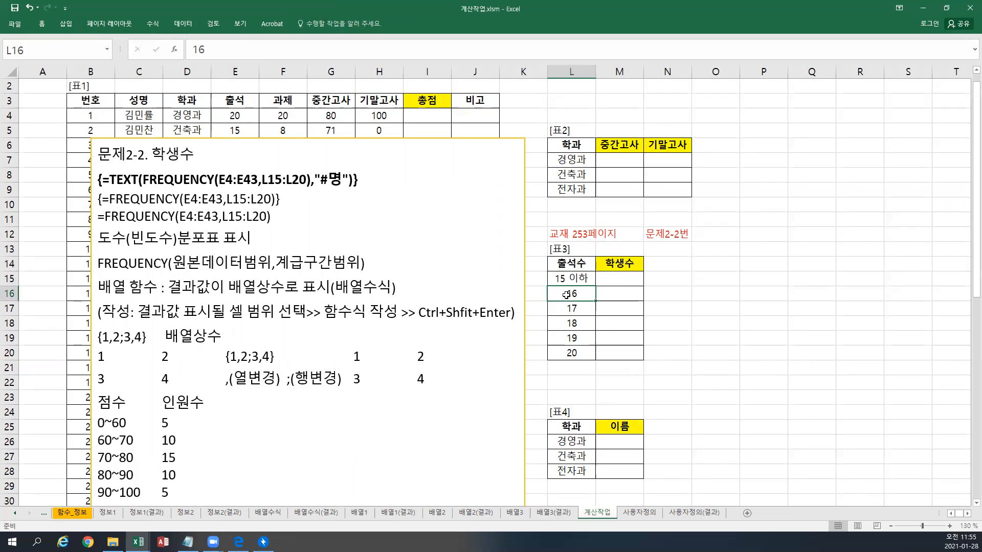
{"action": "left_click", "coordinate": [615, 296]}
{"action": "left_click", "coordinate": [580, 307]}
{"action": "key", "text": "Tab"}
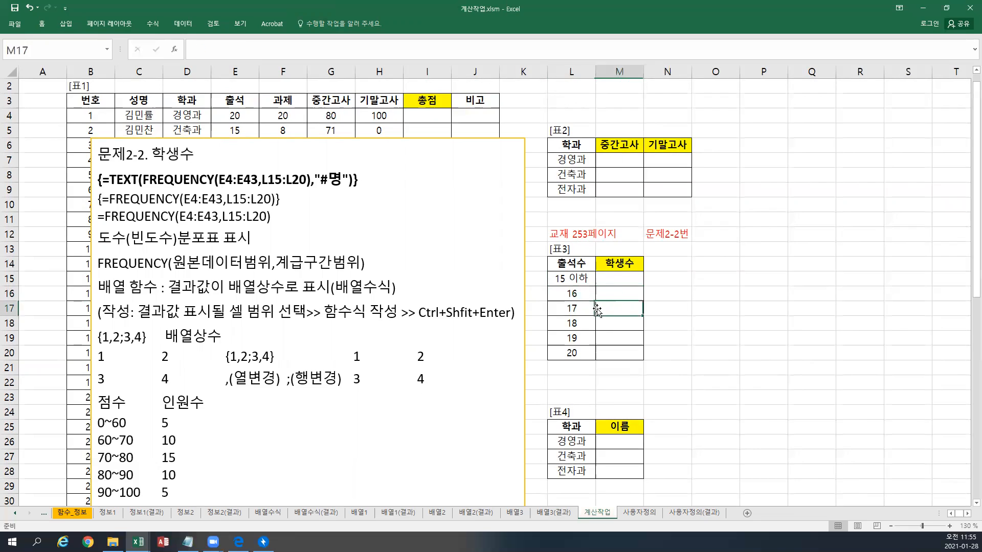
{"action": "key", "text": "Return"}
{"action": "key", "text": "Return"}
{"action": "key", "text": "Tab"}
{"action": "left_click", "coordinate": [581, 354]}
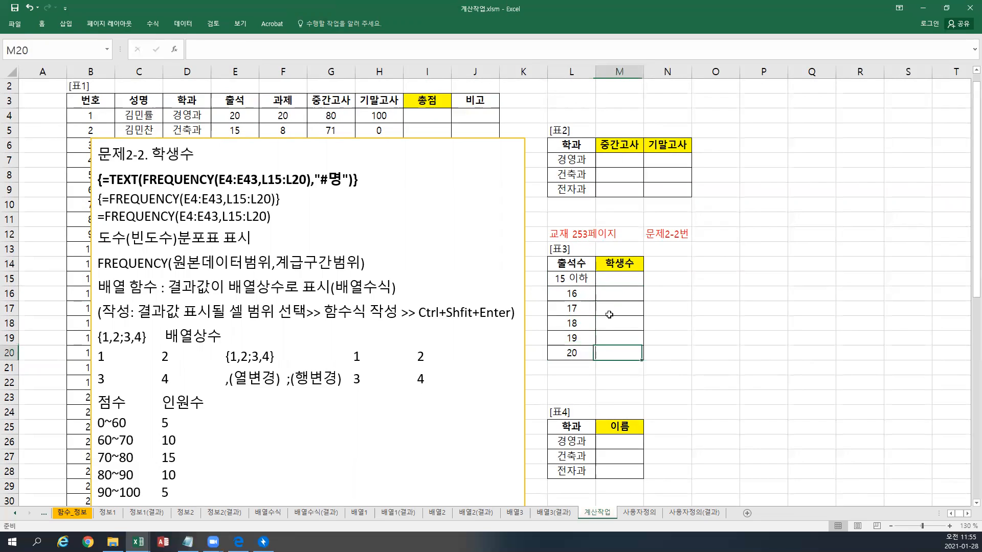
{"action": "left_click_drag", "start_coordinate": [575, 278], "coordinate": [605, 359]}
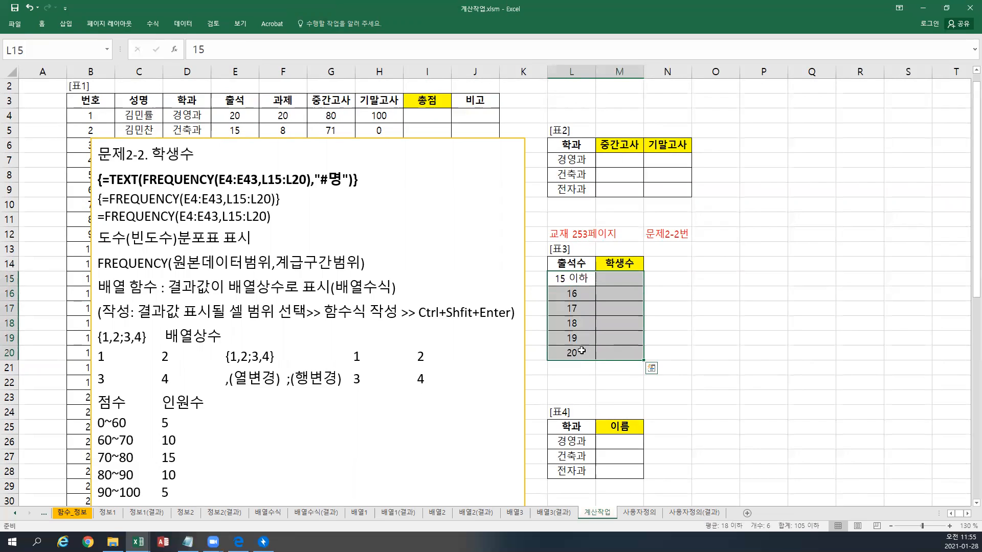
Step: Review the example 점수 ranges with their 인원수 and the "도수(빈도수)분포표" description in the notes text box
{"action": "left_click", "coordinate": [225, 403]}
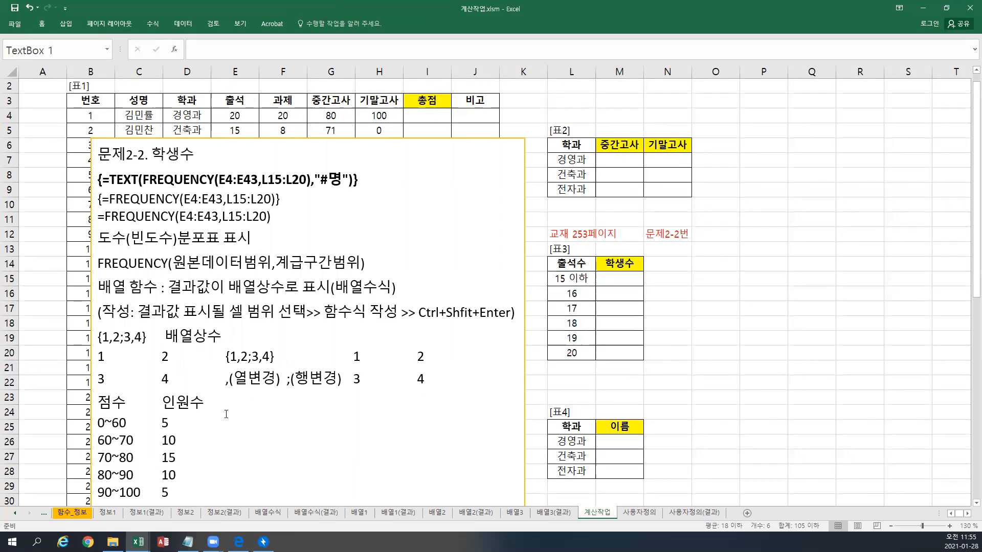
{"action": "scroll", "coordinate": [225, 413], "scroll_direction": "down", "scroll_amount": 3}
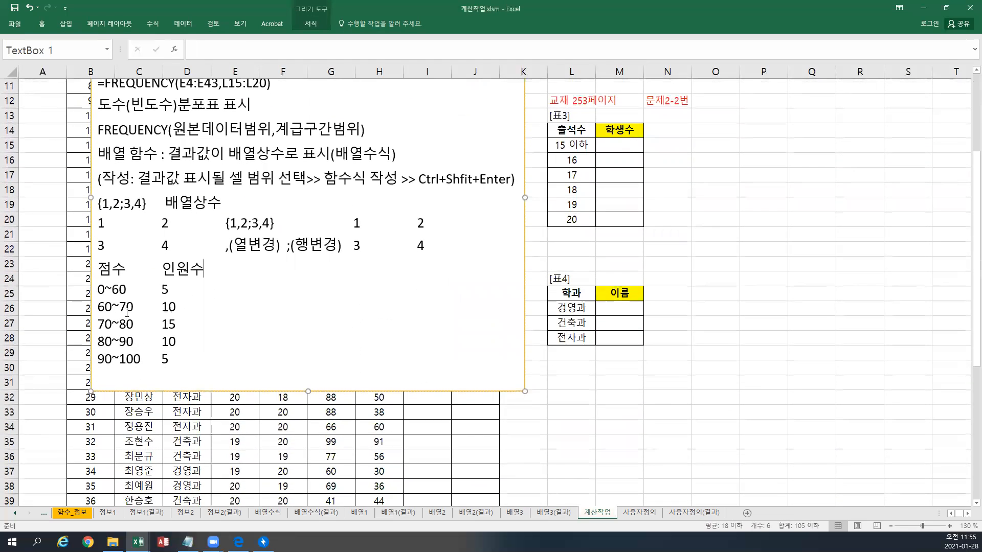
{"action": "mouse_move", "coordinate": [98, 290]}
{"action": "left_mouse_down"}
{"action": "mouse_move", "coordinate": [129, 291]}
{"action": "mouse_move", "coordinate": [98, 308]}
{"action": "mouse_move", "coordinate": [134, 309]}
{"action": "mouse_move", "coordinate": [119, 324]}
{"action": "mouse_move", "coordinate": [142, 359]}
{"action": "mouse_move", "coordinate": [97, 321]}
{"action": "mouse_move", "coordinate": [100, 277]}
{"action": "left_mouse_up"}
{"action": "left_click", "coordinate": [167, 311]}
{"action": "left_click", "coordinate": [161, 324]}
{"action": "left_click", "coordinate": [161, 342]}
{"action": "left_click", "coordinate": [169, 360]}
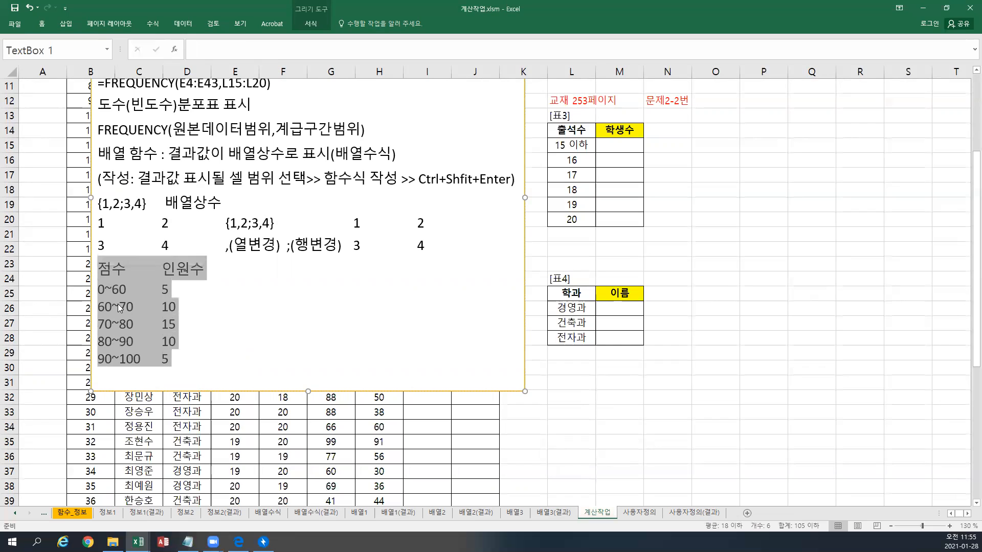
{"action": "scroll", "coordinate": [125, 304], "scroll_direction": "up", "scroll_amount": 1}
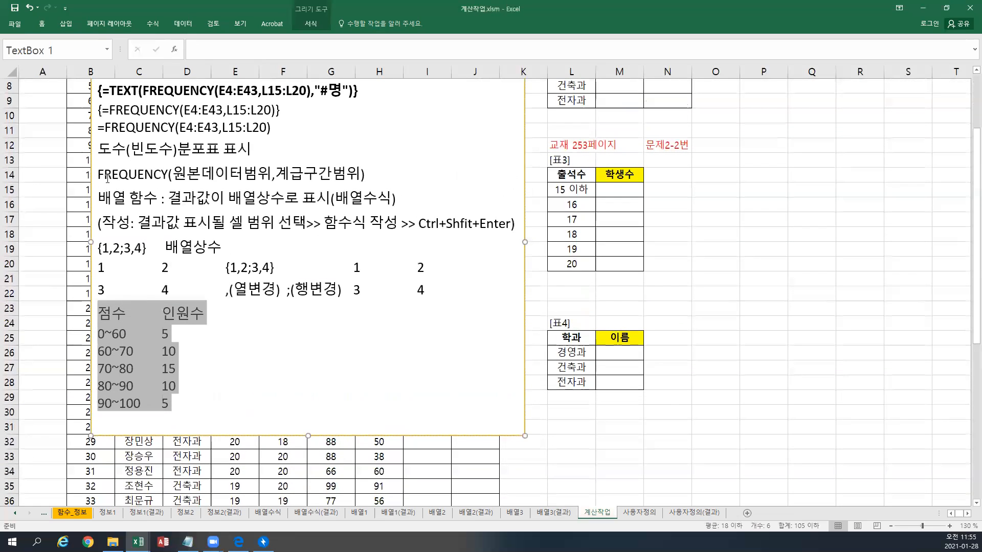
{"action": "double_click", "coordinate": [105, 149]}
{"action": "left_click_drag", "start_coordinate": [147, 149], "coordinate": [233, 161]}
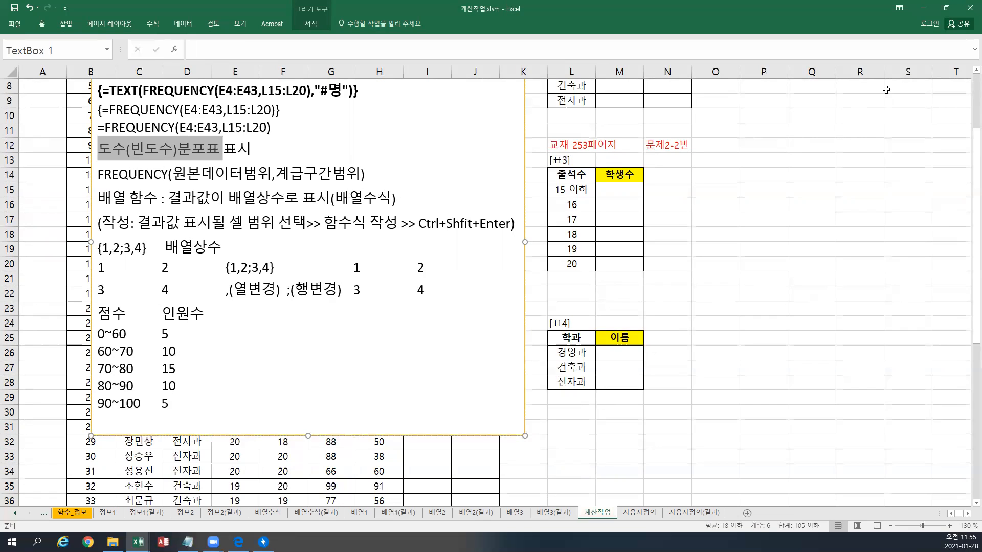
Step: Highlight the FREQUENCY function name in the syntax line of the notes text box
{"action": "scroll", "coordinate": [965, 71], "scroll_direction": "up", "scroll_amount": 1}
{"action": "scroll", "coordinate": [965, 70], "scroll_direction": "up", "scroll_amount": 1}
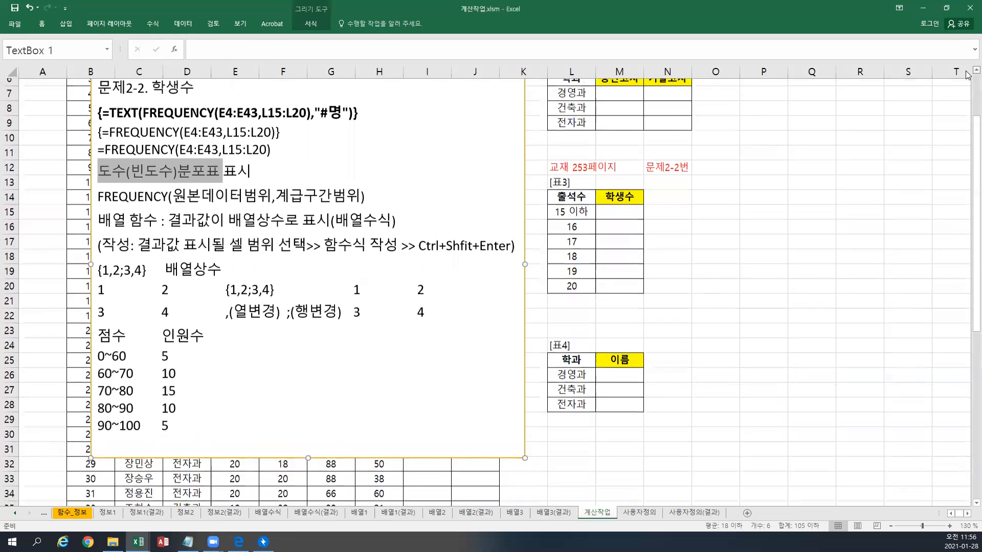
{"action": "left_click_drag", "start_coordinate": [97, 204], "coordinate": [166, 206]}
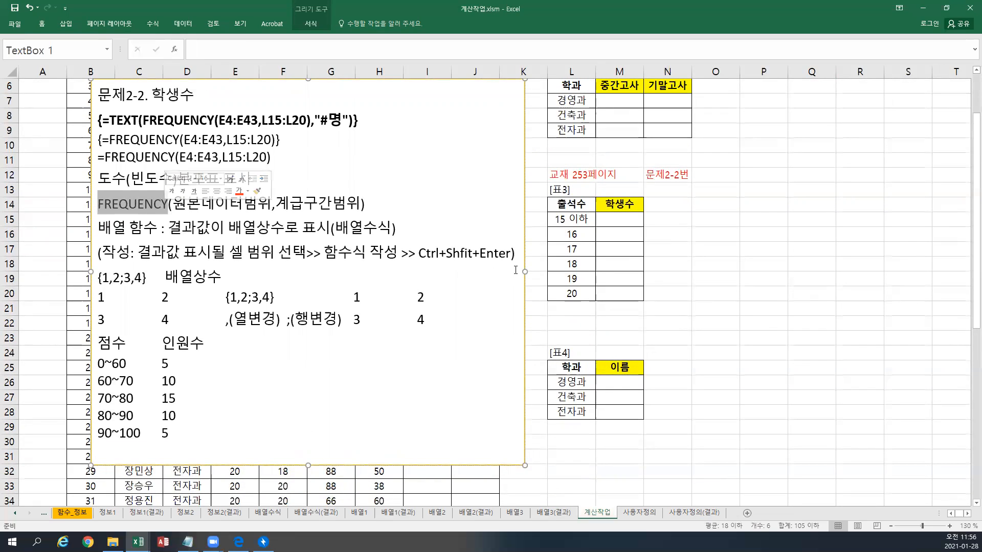
Step: Bring up the function wizard for M15, list functions from the 모두 category, and move the dialog clear of the notes
{"action": "left_click", "coordinate": [614, 222]}
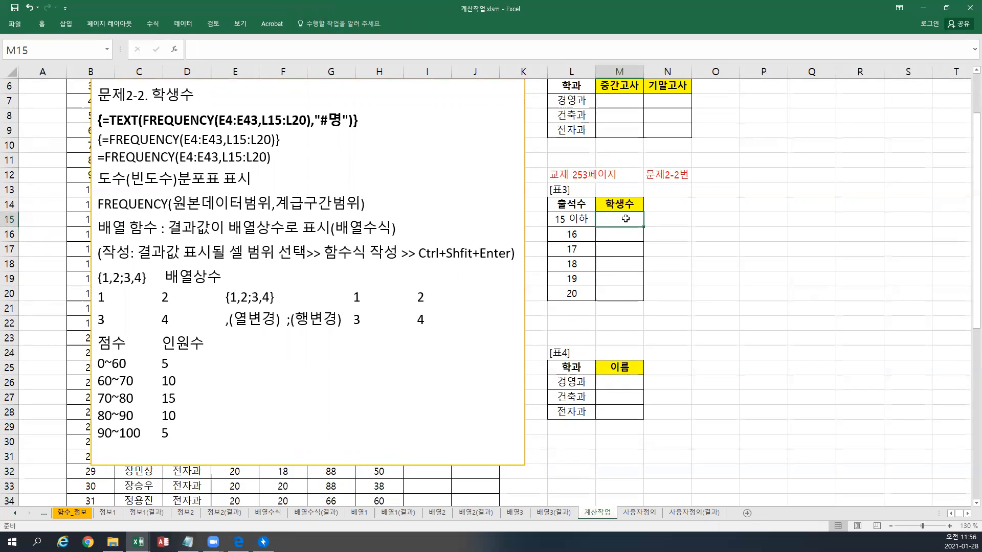
{"action": "left_click", "coordinate": [154, 23]}
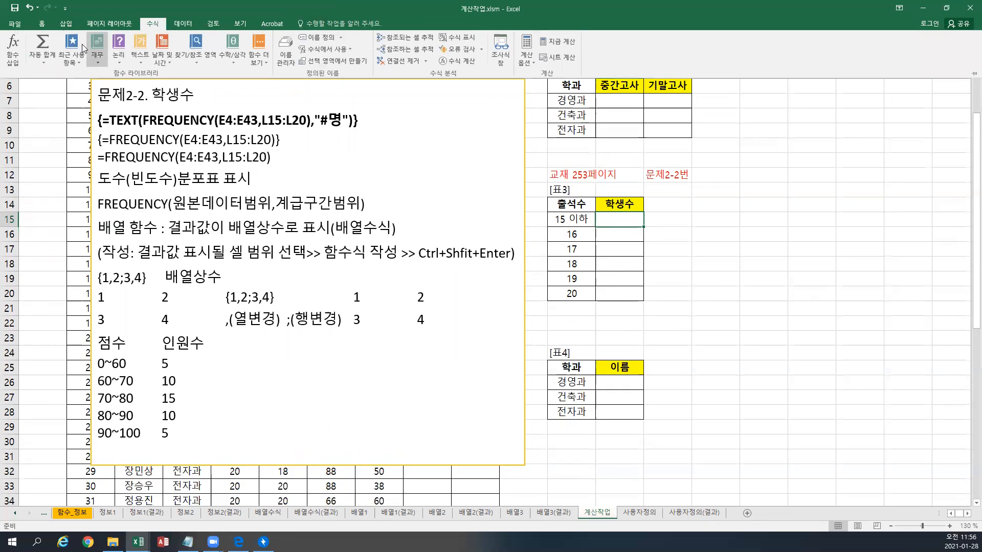
{"action": "left_click", "coordinate": [15, 56]}
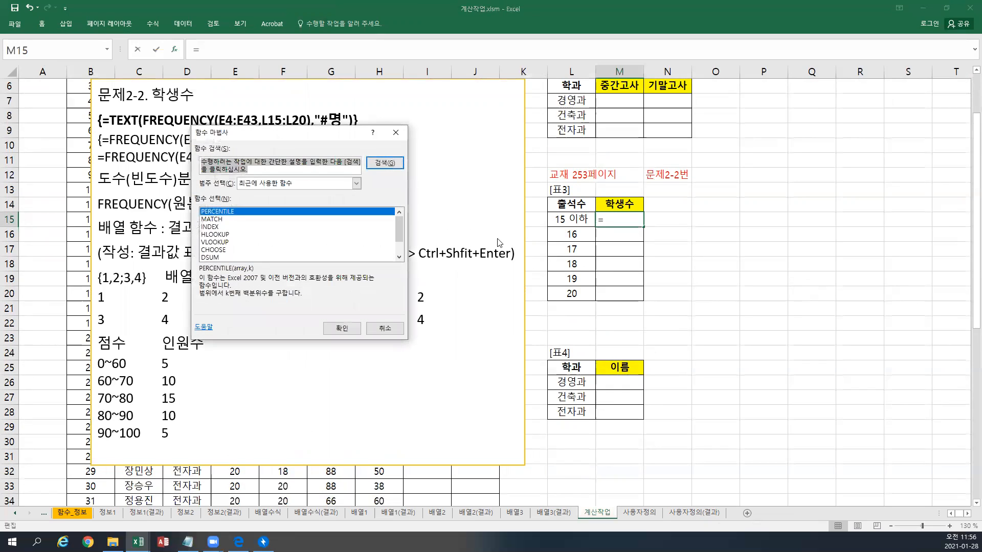
{"action": "left_click", "coordinate": [261, 184]}
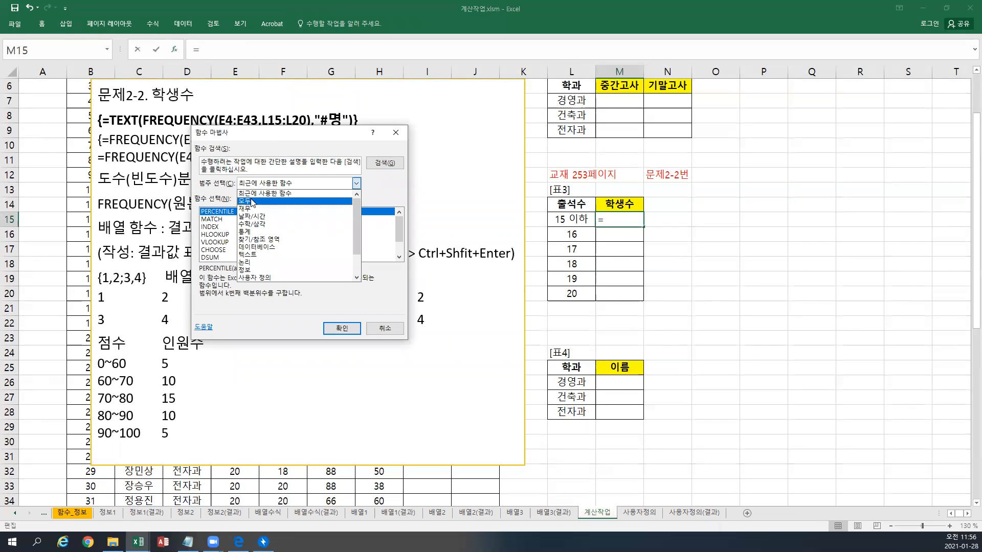
{"action": "left_click", "coordinate": [254, 200]}
{"action": "left_click_drag", "start_coordinate": [274, 140], "coordinate": [749, 144]}
Step: Pick FREQUENCY from the full function list and bring up its arguments for M15
{"action": "scroll", "coordinate": [703, 249], "scroll_direction": "down", "scroll_amount": 5}
{"action": "scroll", "coordinate": [703, 249], "scroll_direction": "down", "scroll_amount": 15}
{"action": "scroll", "coordinate": [703, 249], "scroll_direction": "down", "scroll_amount": 15}
{"action": "scroll", "coordinate": [703, 249], "scroll_direction": "down", "scroll_amount": 9}
{"action": "scroll", "coordinate": [702, 249], "scroll_direction": "down", "scroll_amount": 5}
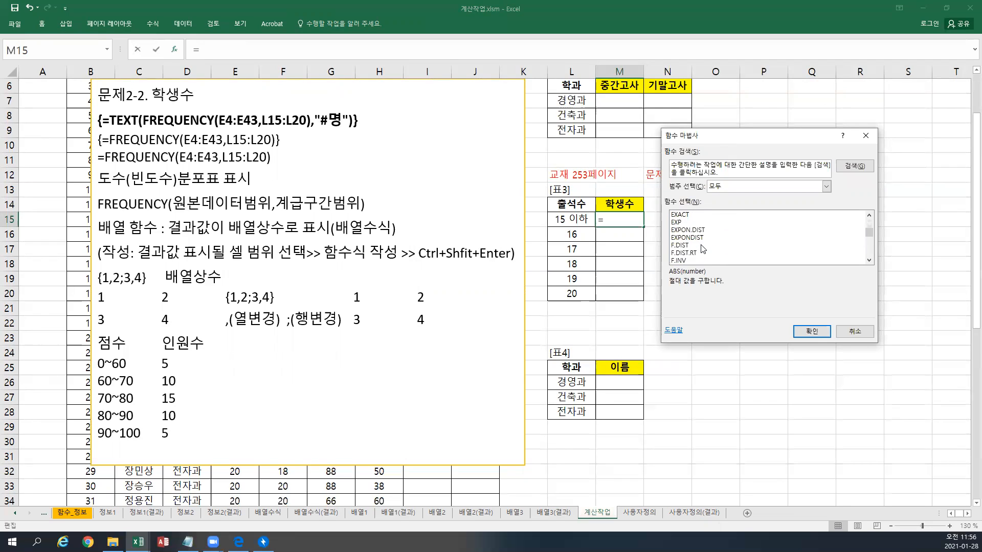
{"action": "scroll", "coordinate": [703, 249], "scroll_direction": "down", "scroll_amount": 5}
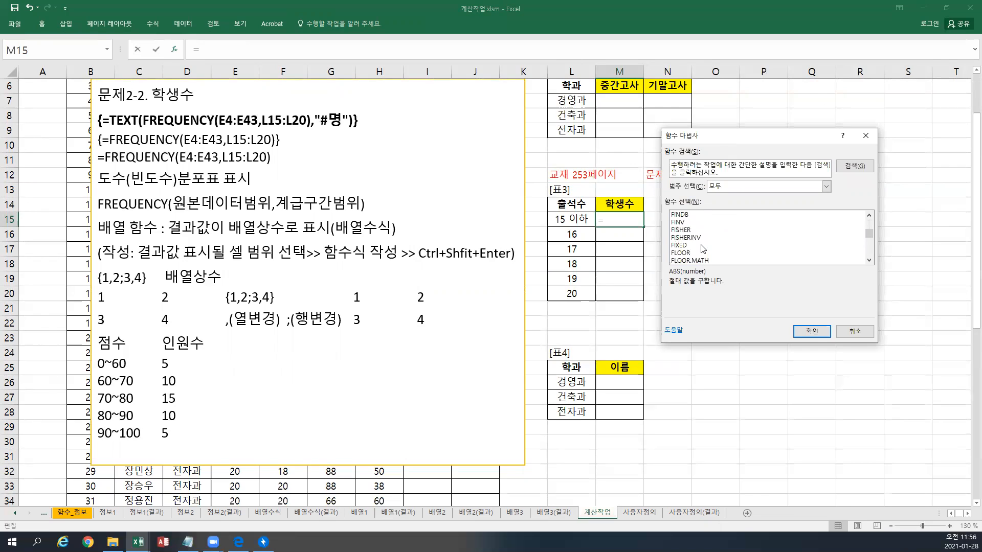
{"action": "scroll", "coordinate": [702, 249], "scroll_direction": "up", "scroll_amount": 1}
{"action": "scroll", "coordinate": [702, 249], "scroll_direction": "down", "scroll_amount": 4}
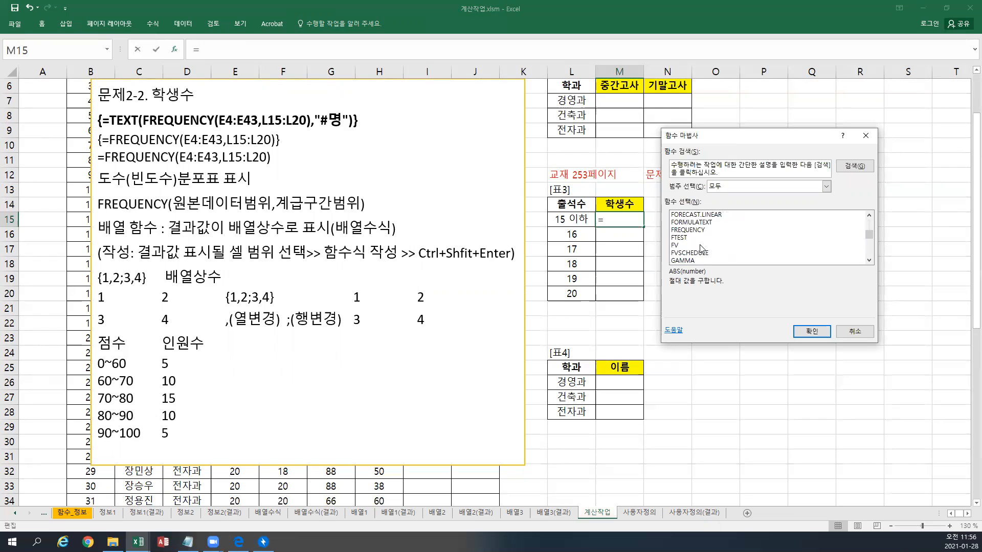
{"action": "left_click", "coordinate": [697, 230]}
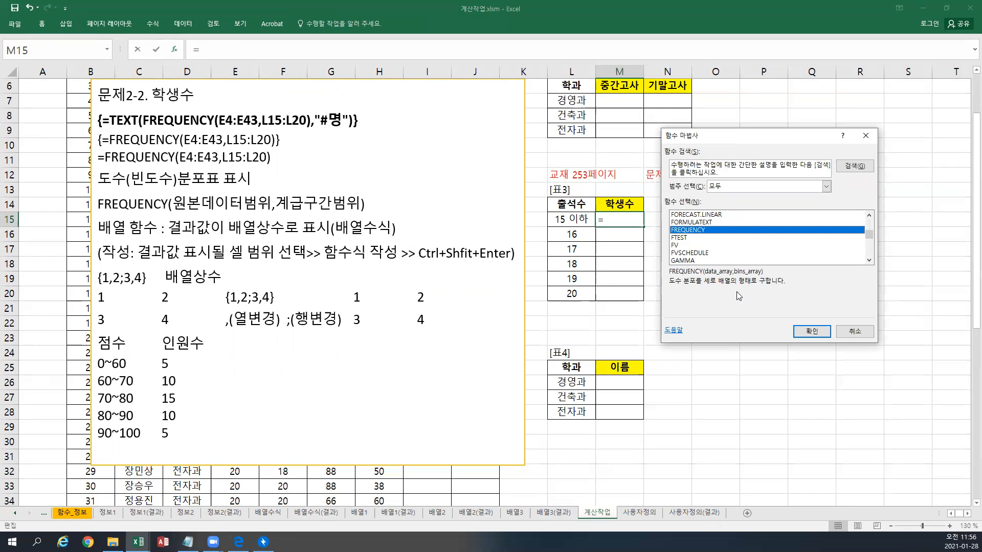
{"action": "left_click", "coordinate": [813, 332]}
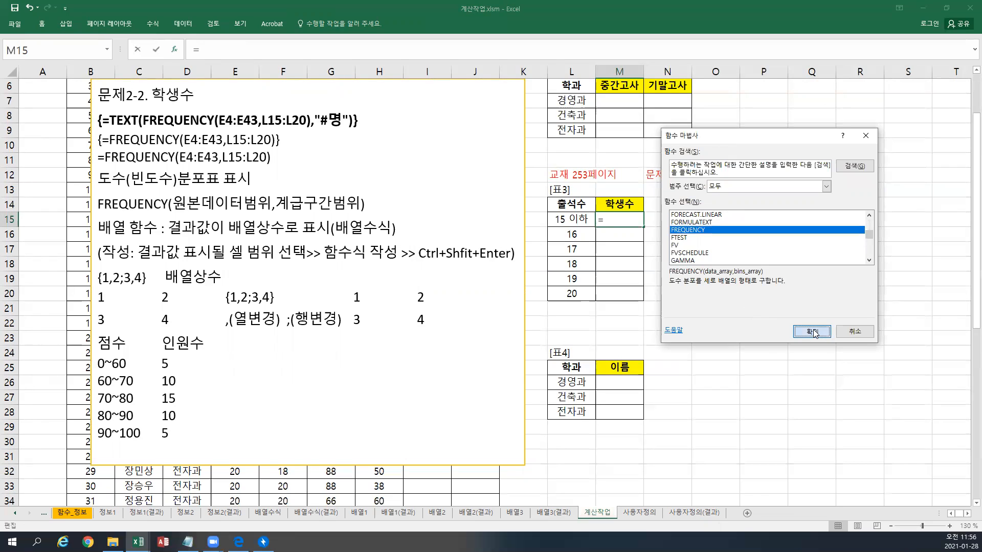
{"action": "left_click_drag", "start_coordinate": [700, 165], "coordinate": [736, 161]}
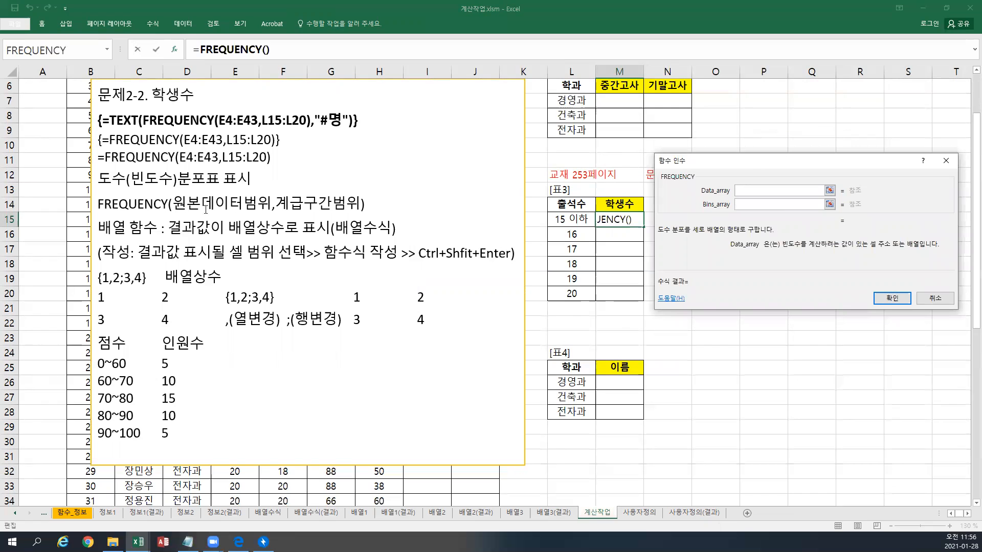
Step: Insert FREQUENCY in M15 with Data_array E4:E43 and Bins_array L15:L20, and clear the cell again
{"action": "scroll", "coordinate": [289, 204], "scroll_direction": "up", "scroll_amount": 1}
{"action": "left_click_drag", "start_coordinate": [241, 100], "coordinate": [232, 415]}
{"action": "scroll", "coordinate": [853, 331], "scroll_direction": "up", "scroll_amount": 7}
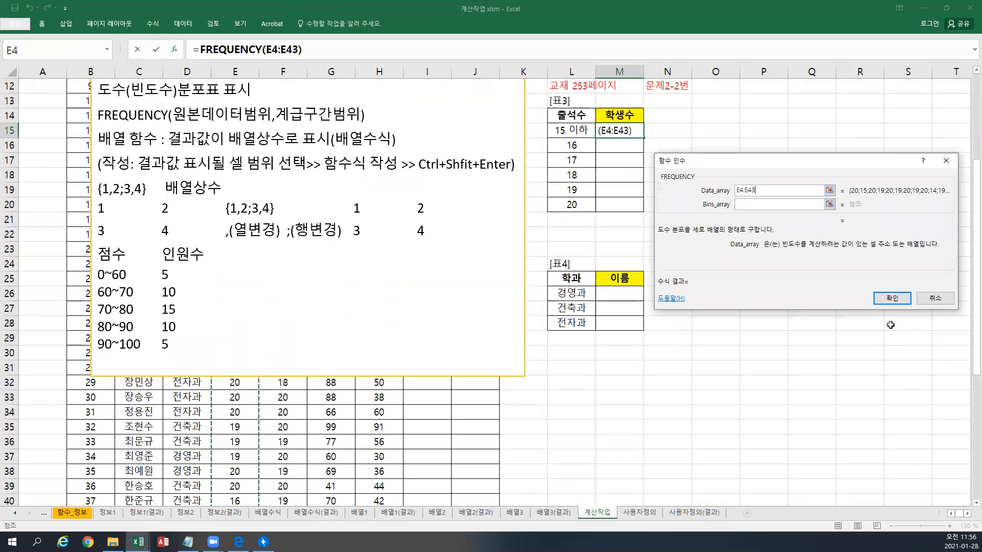
{"action": "left_click", "coordinate": [758, 205]}
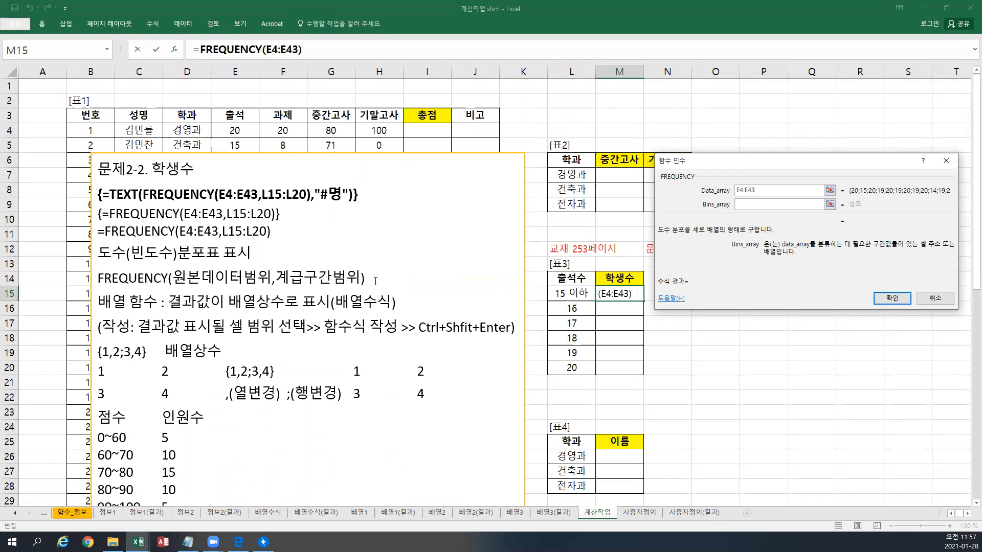
{"action": "left_click_drag", "start_coordinate": [570, 295], "coordinate": [570, 368]}
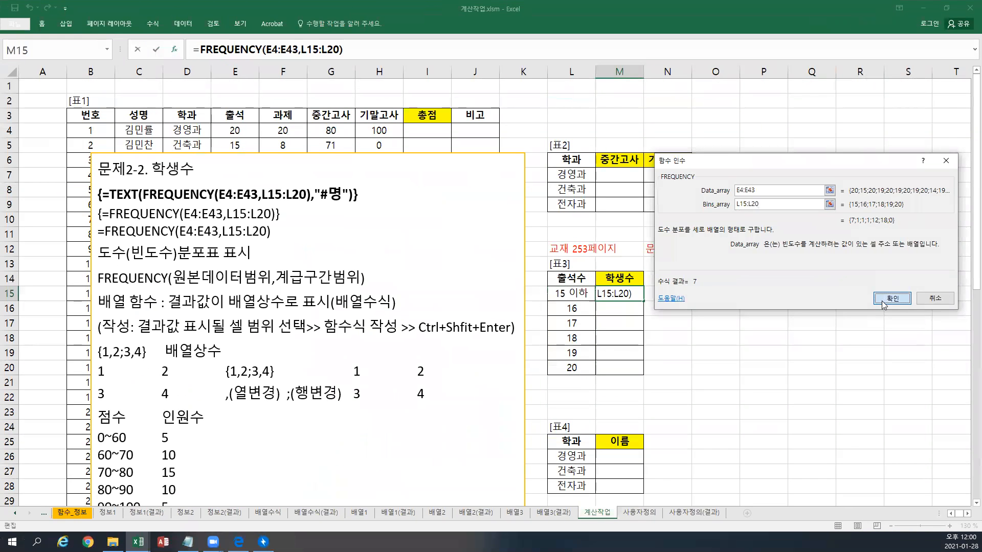
{"action": "left_click", "coordinate": [892, 301]}
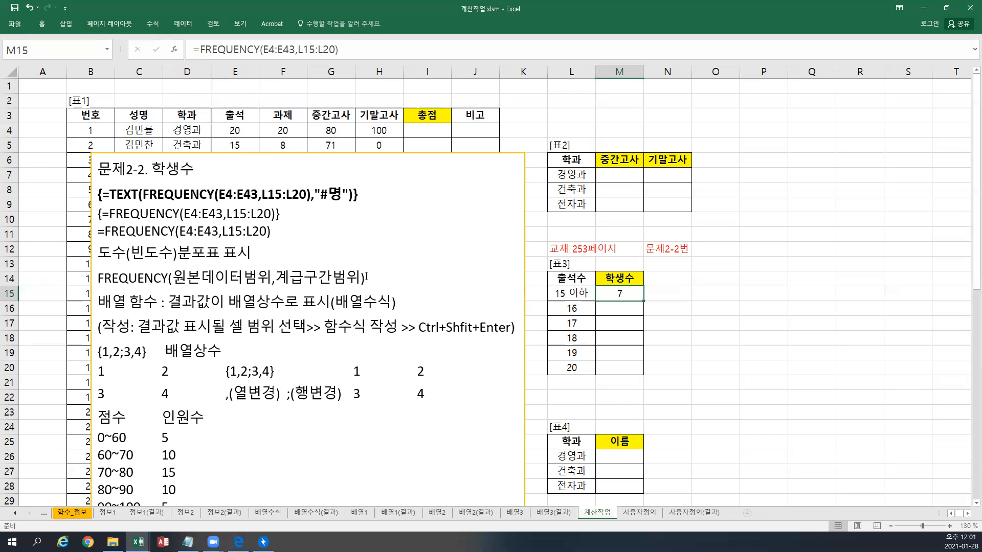
{"action": "key", "text": "Delete"}
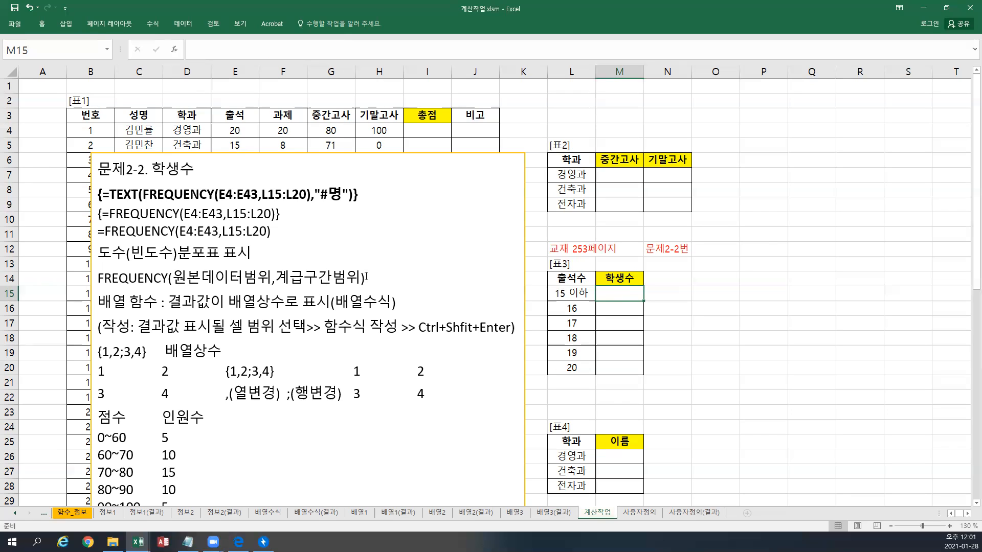
Step: Begin a =FREQUENCY( formula for the whole 학생수 range M15:M20 in [표3]
{"action": "key", "text": "shift+Down"}
{"action": "key", "text": "shift+Down"}
{"action": "key", "text": "shift+Down"}
{"action": "key", "text": "shift+Down"}
{"action": "key", "text": "shift+Down"}
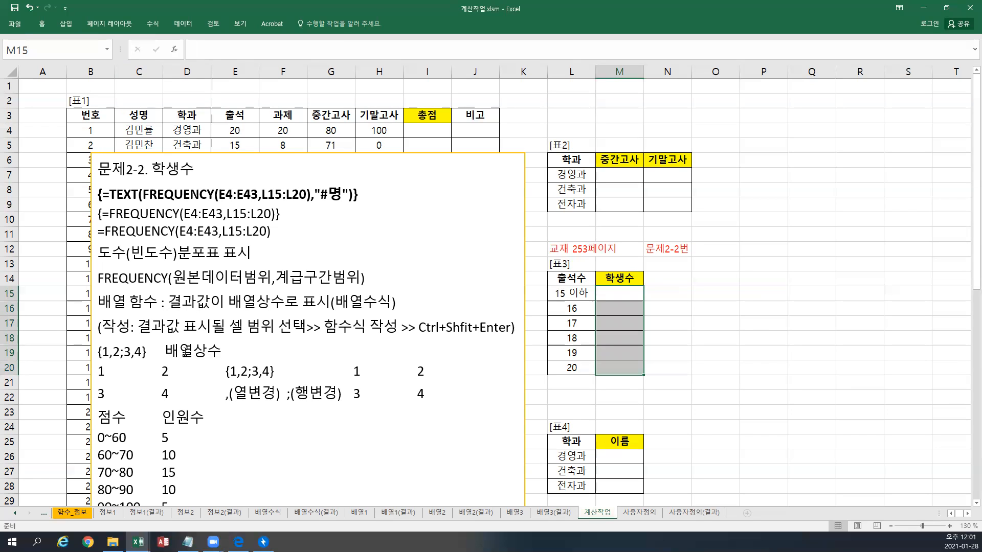
{"action": "left_click_drag", "start_coordinate": [606, 292], "coordinate": [614, 367]}
{"action": "type", "text": "="}
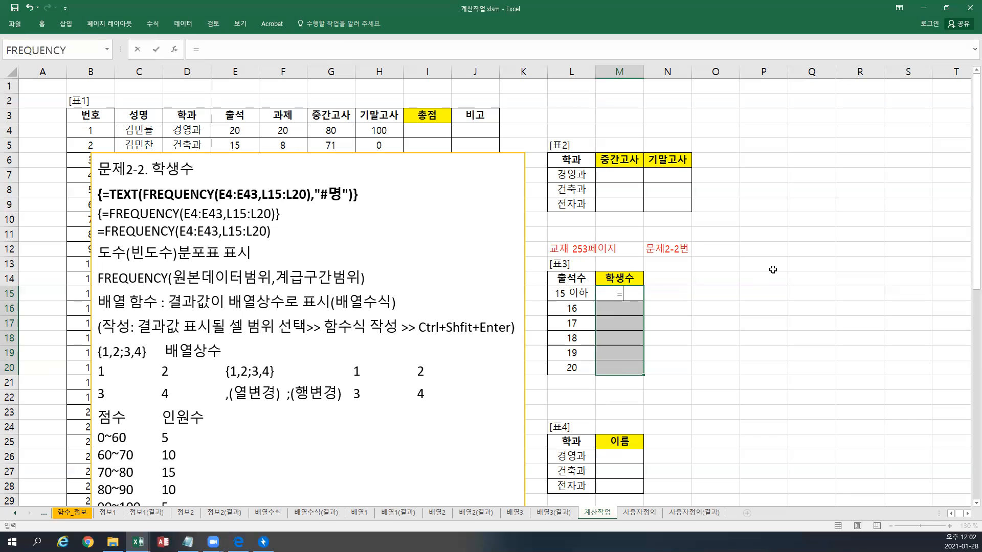
{"action": "type", "text": "F"}
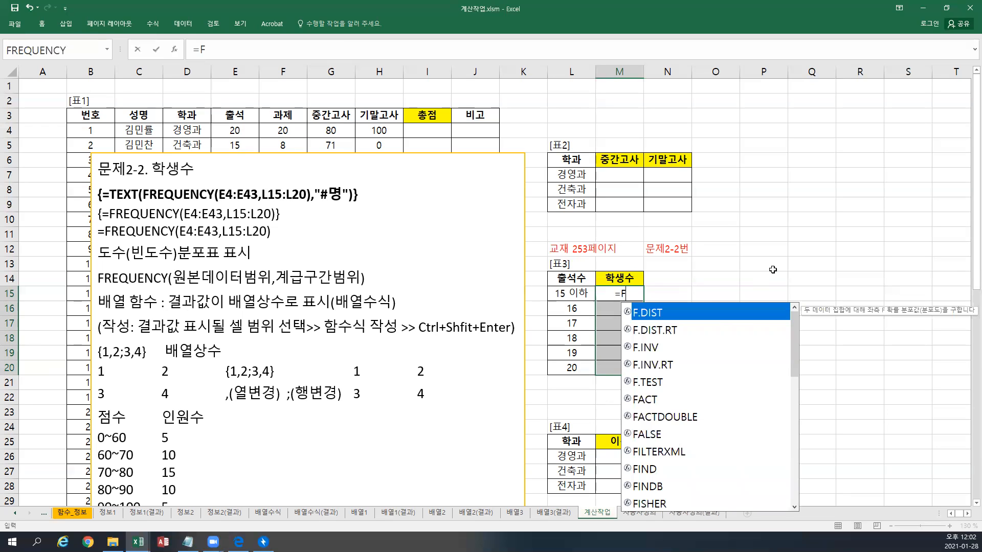
{"action": "type", "text": "REQ"}
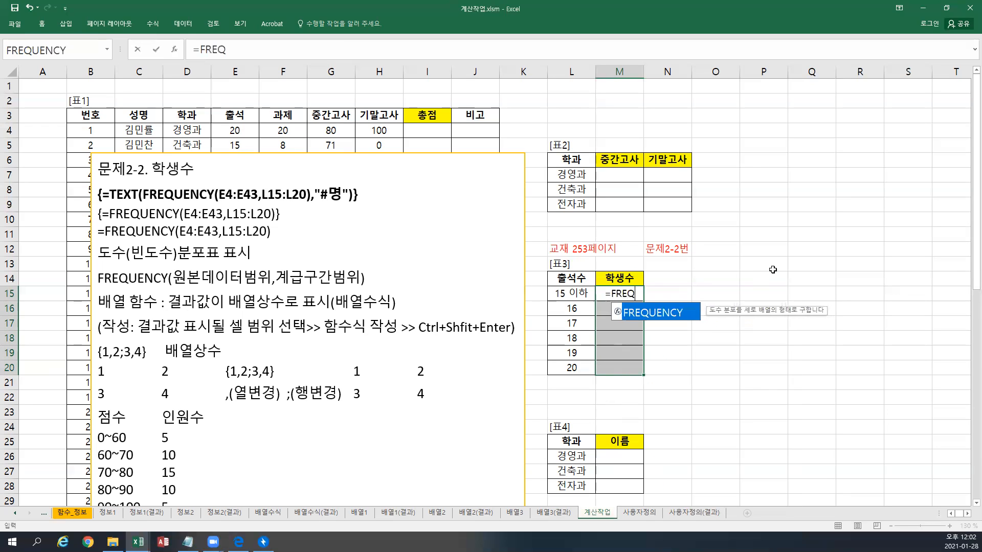
{"action": "type", "text": "UENCY("}
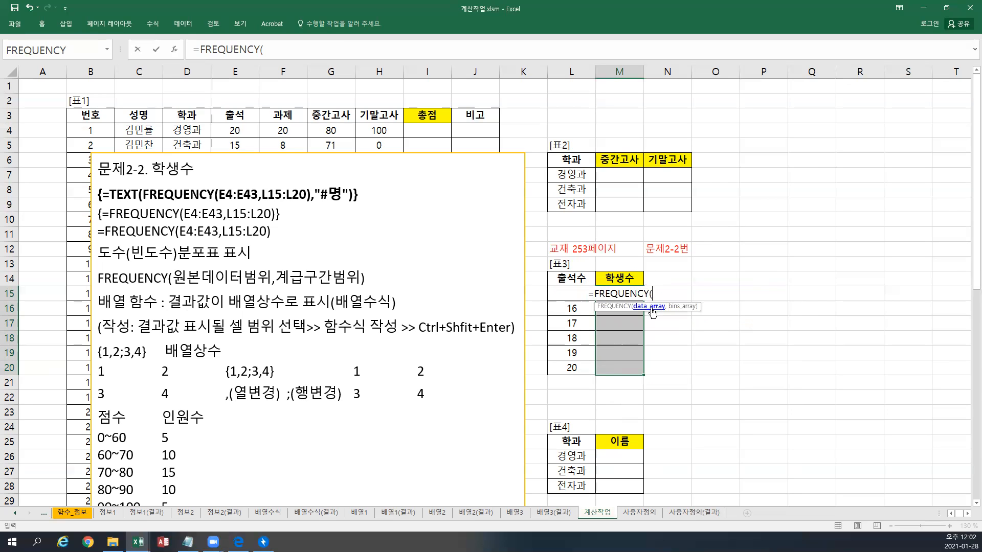
Step: Complete the FREQUENCY formula with data range E4:E43 and bins L15:L20, and enter it as an array formula in M15:M20
{"action": "left_click", "coordinate": [245, 133]}
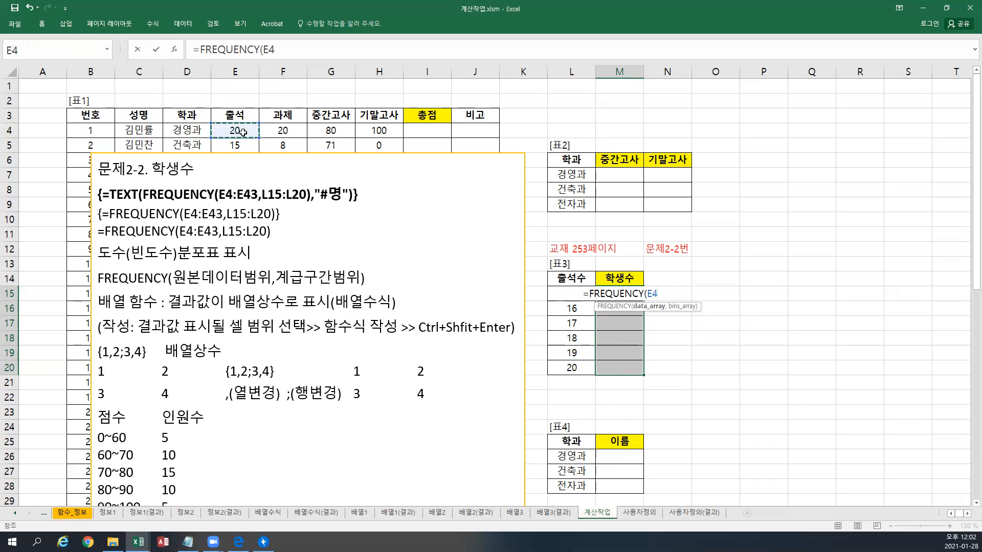
{"action": "key", "text": "ctrl+shift+Down"}
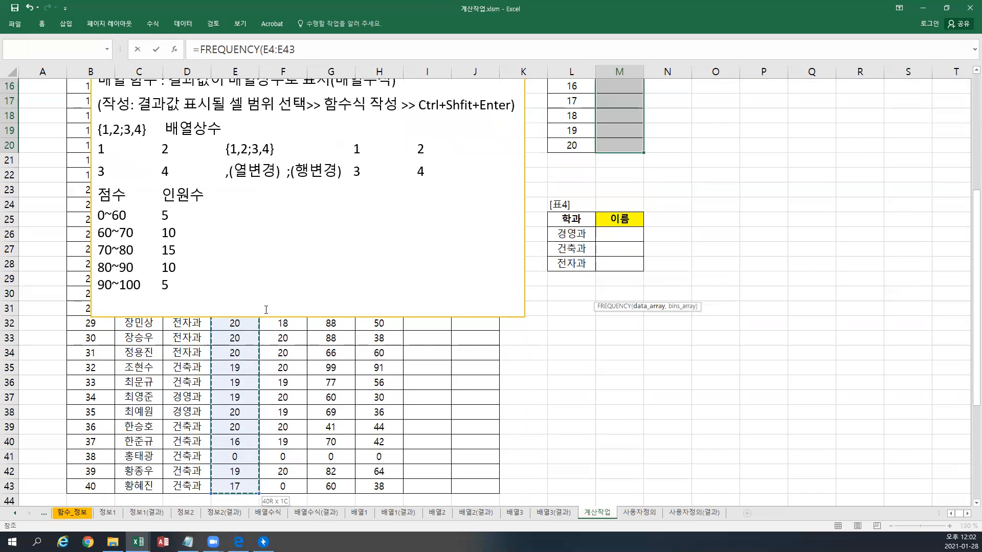
{"action": "type", "text": ","}
{"action": "scroll", "coordinate": [322, 338], "scroll_direction": "up", "scroll_amount": 4}
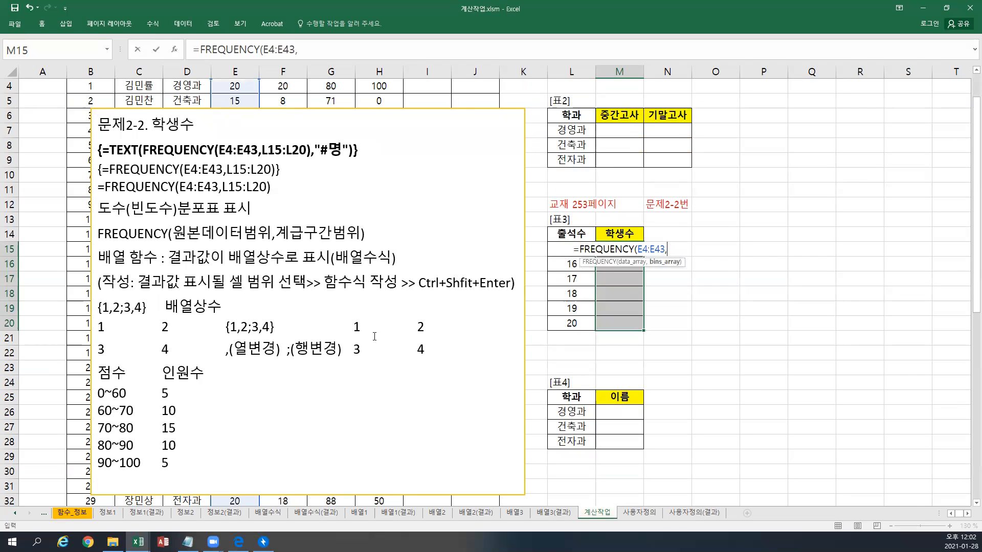
{"action": "scroll", "coordinate": [389, 322], "scroll_direction": "up", "scroll_amount": 1}
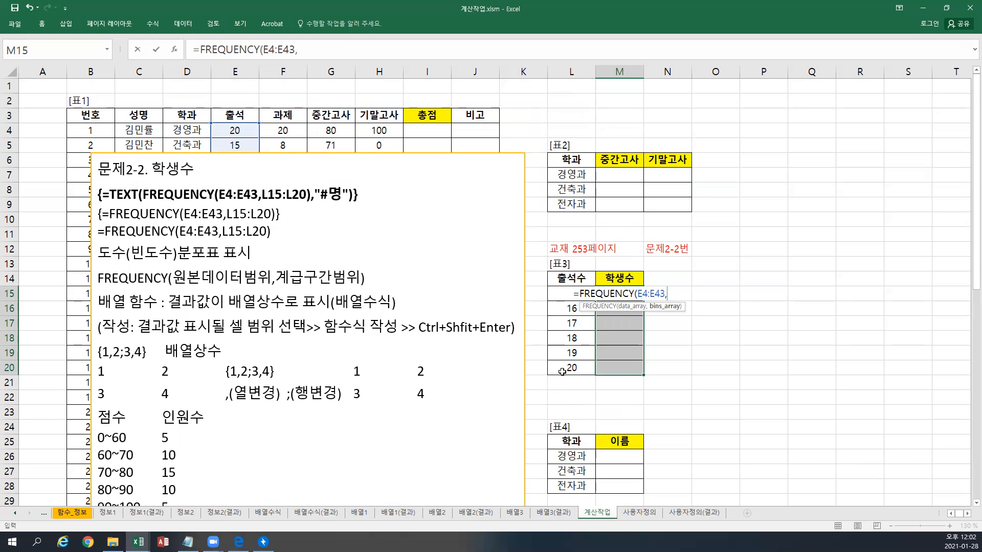
{"action": "left_click_drag", "start_coordinate": [562, 372], "coordinate": [570, 294]}
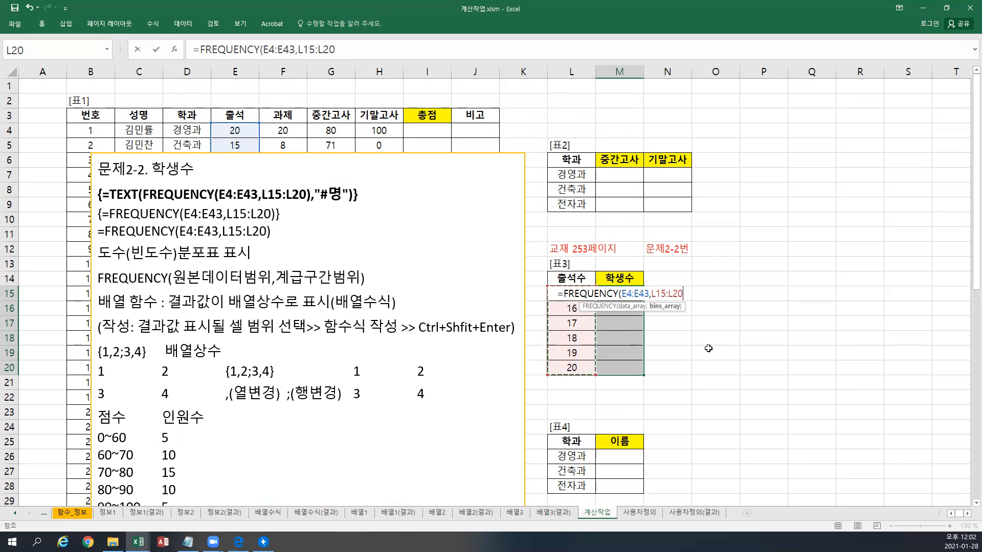
{"action": "type", "text": ")"}
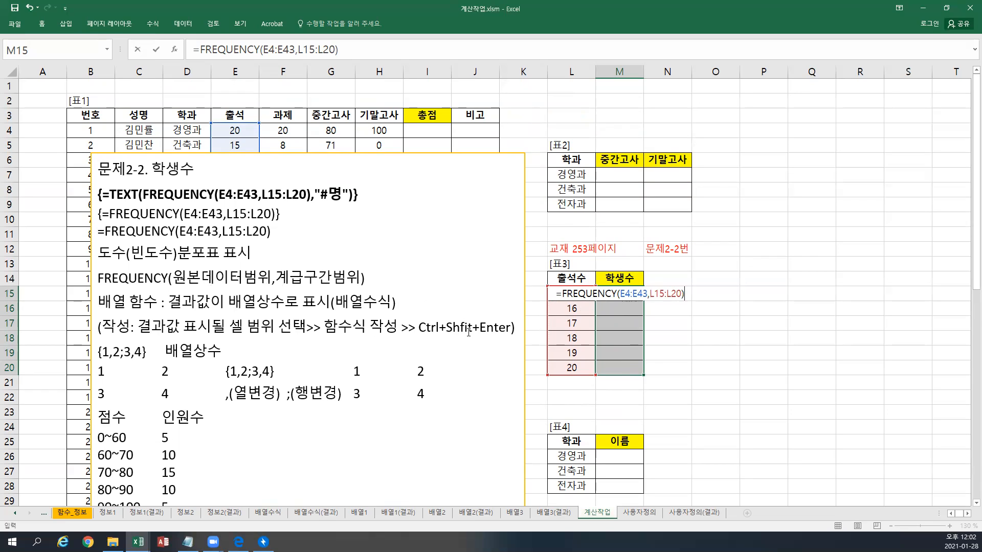
{"action": "key", "text": "ctrl+shift+Return"}
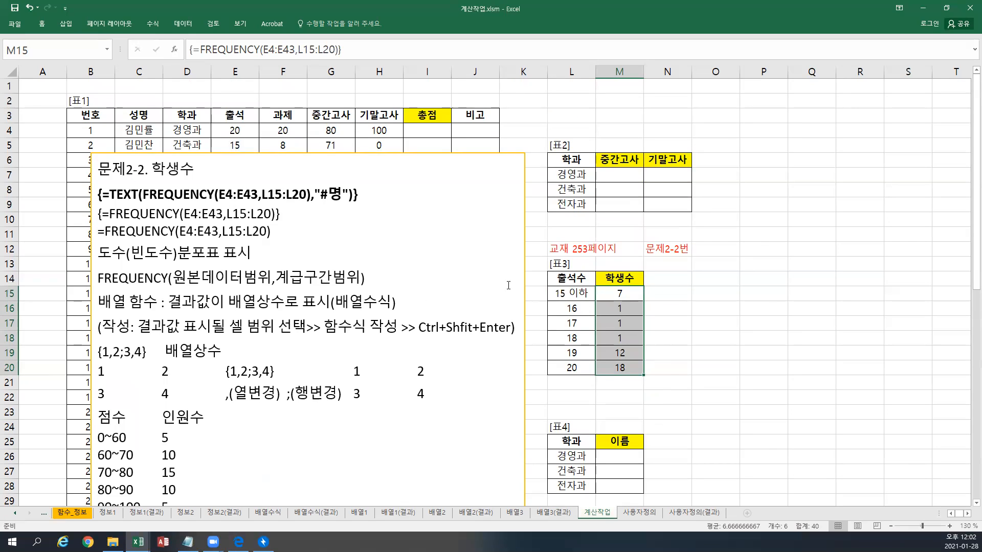
Step: Check the array formula in cells M15 to M18 and try to clear only M16
{"action": "left_click", "coordinate": [608, 294]}
{"action": "left_click", "coordinate": [608, 308]}
{"action": "left_click", "coordinate": [612, 321]}
{"action": "left_click", "coordinate": [613, 335]}
{"action": "left_click", "coordinate": [612, 310]}
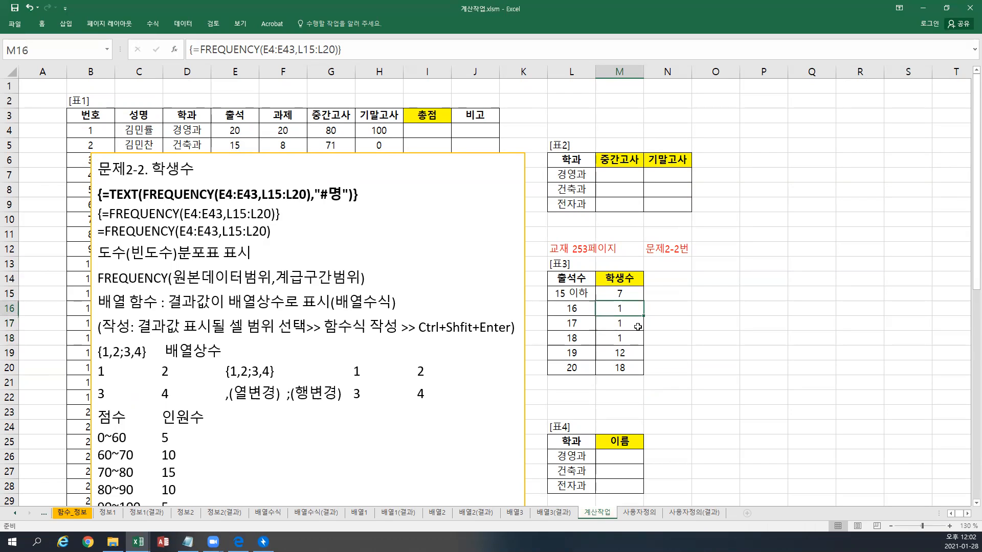
{"action": "key", "text": "Delete"}
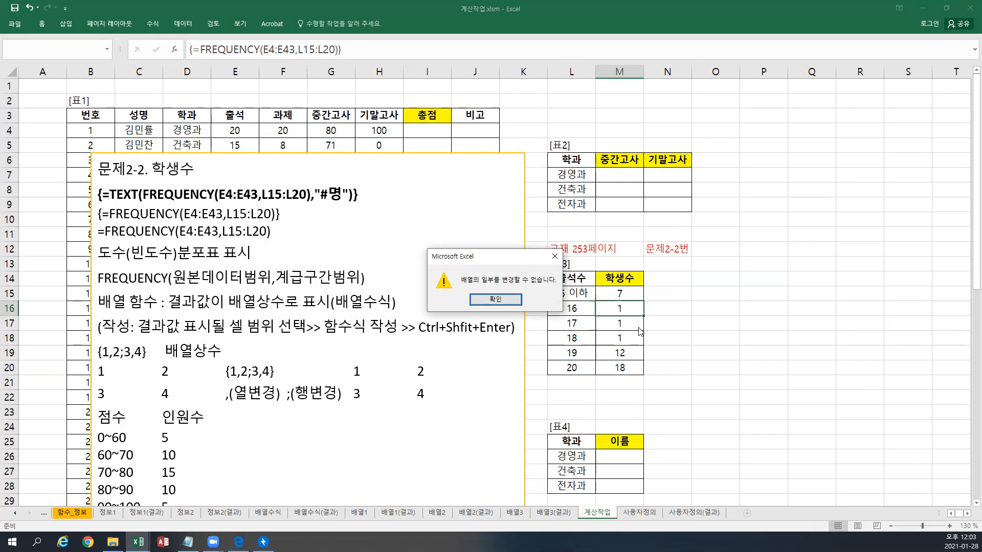
{"action": "left_click", "coordinate": [496, 300]}
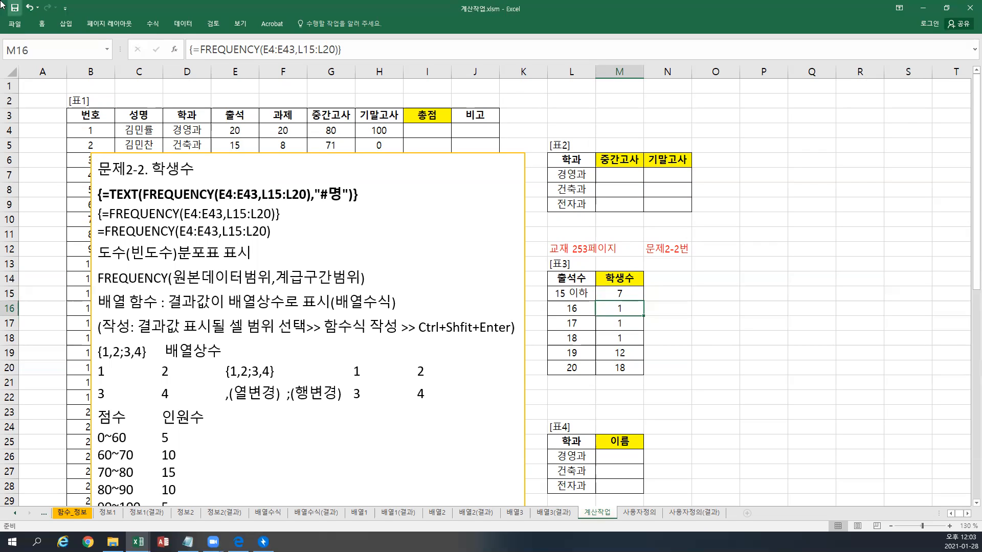
Step: Clear the entire 학생수 array range M15:M20 at once
{"action": "left_click", "coordinate": [629, 293]}
{"action": "left_click_drag", "start_coordinate": [629, 293], "coordinate": [619, 364]}
{"action": "key", "text": "Delete"}
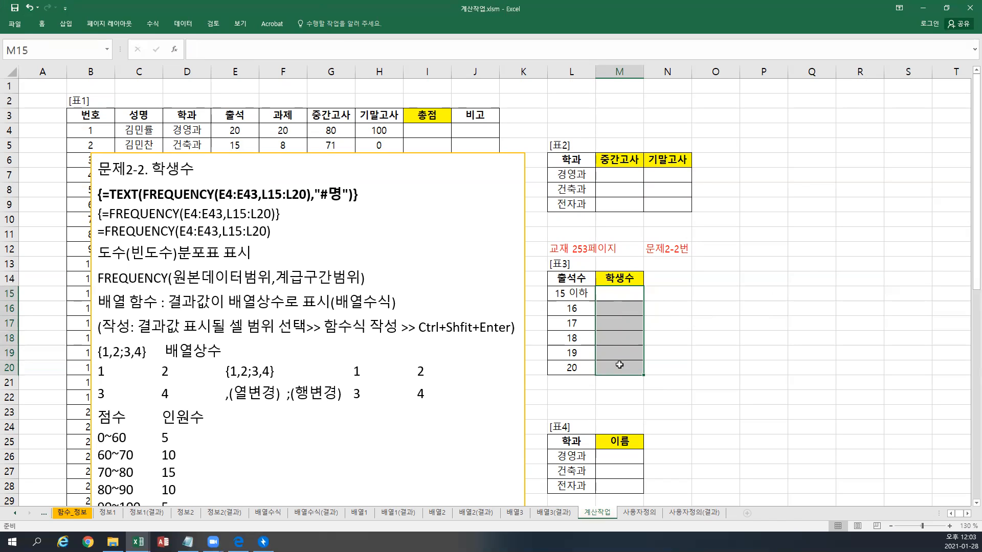
Step: Select the 학생수 range M15:M20 in [표3] and begin a =FREQUENCY( formula for it again
{"action": "left_click", "coordinate": [677, 279]}
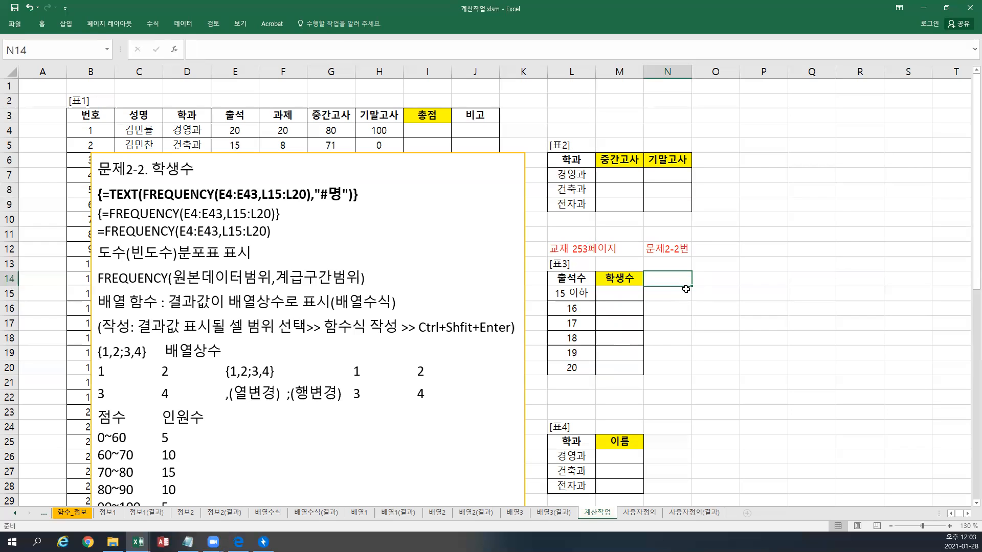
{"action": "left_click_drag", "start_coordinate": [621, 294], "coordinate": [598, 368]}
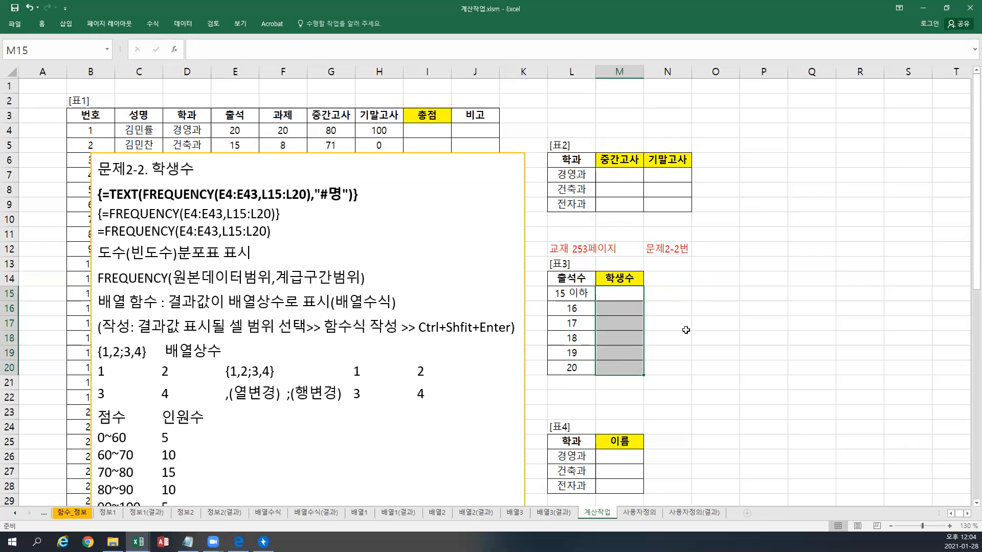
{"action": "type", "text": "=FREQ"}
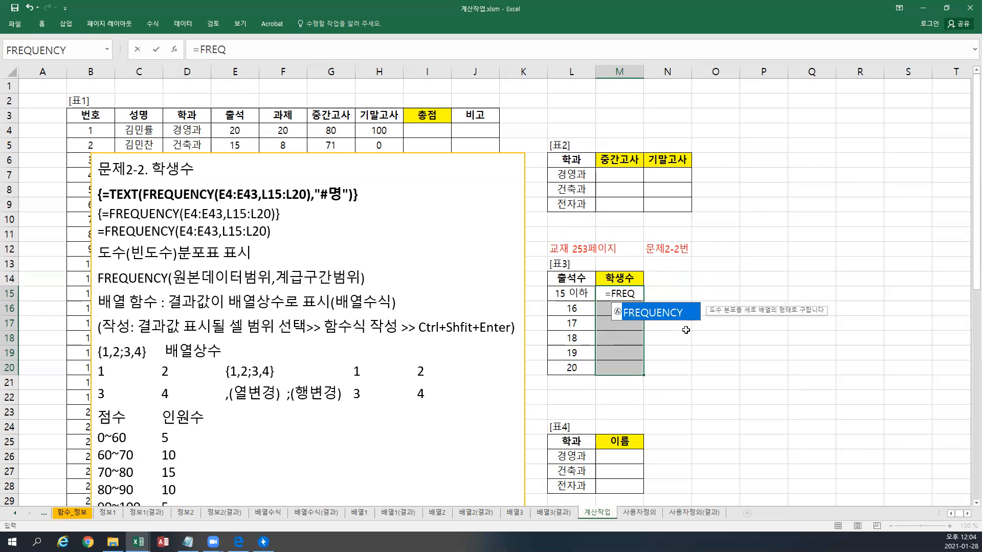
{"action": "type", "text": "UE"}
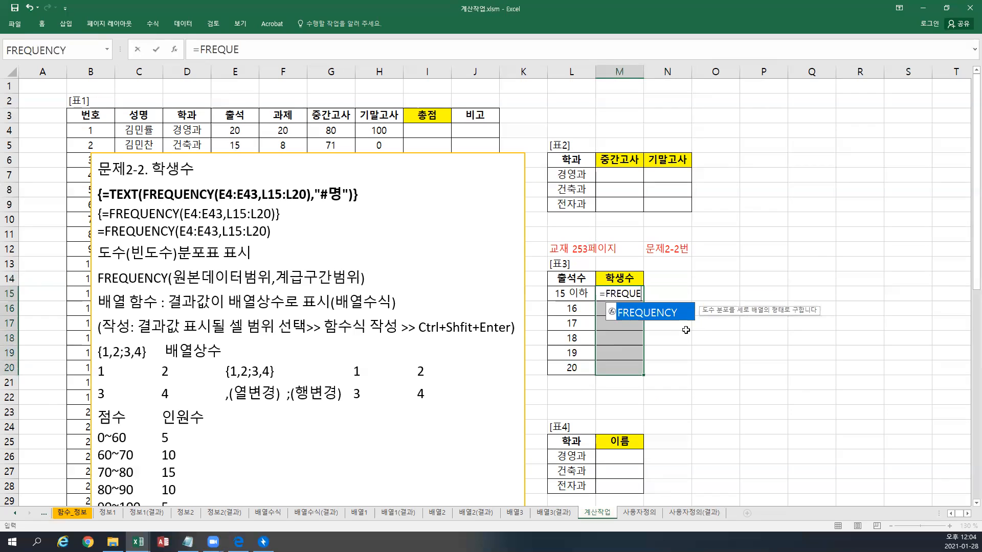
{"action": "type", "text": "NCY("}
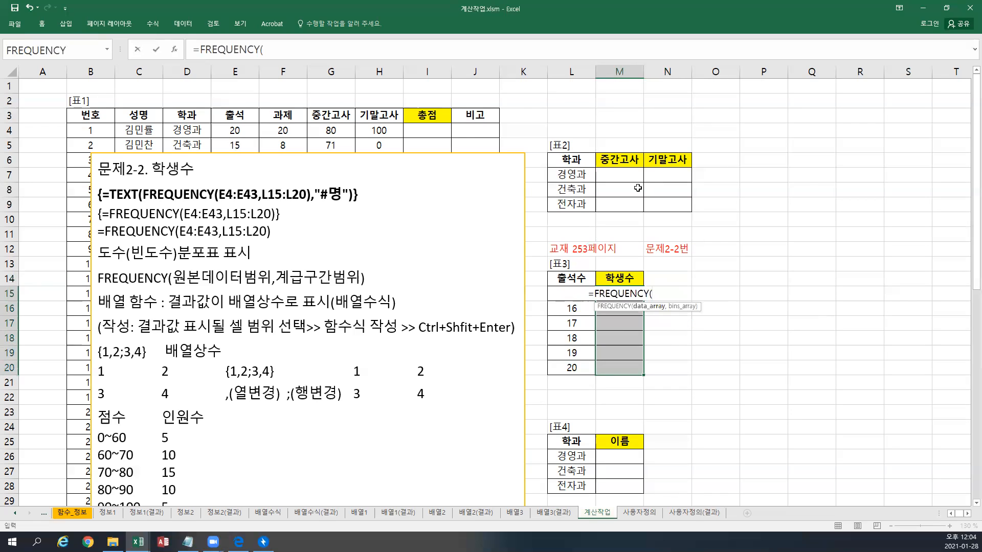
Step: Give FREQUENCY the data range E4:E43 and bins L15:L20, and enter it as an array formula across M15:M20
{"action": "left_click", "coordinate": [246, 130]}
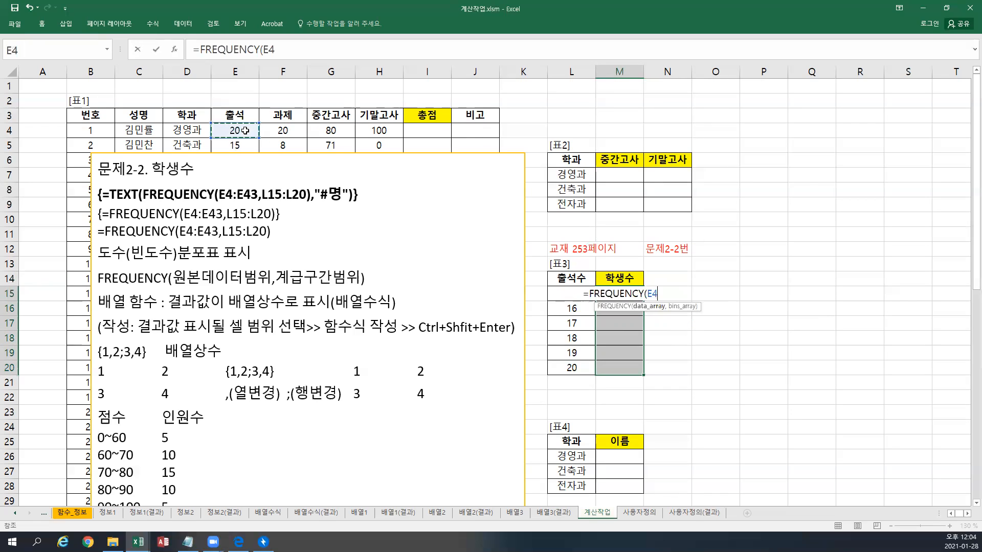
{"action": "key", "text": "ctrl+shift+Down"}
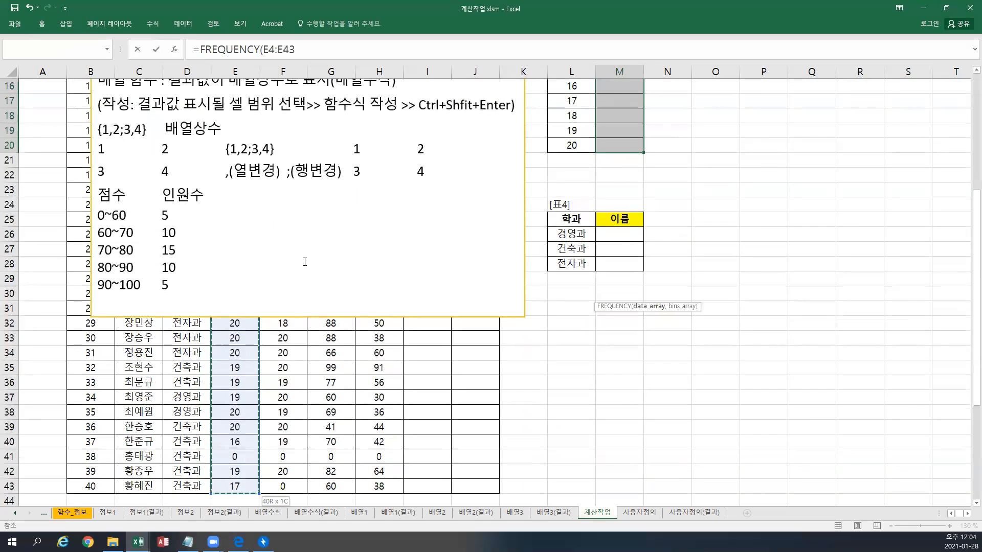
{"action": "type", "text": ","}
{"action": "scroll", "coordinate": [356, 254], "scroll_direction": "up", "scroll_amount": 2}
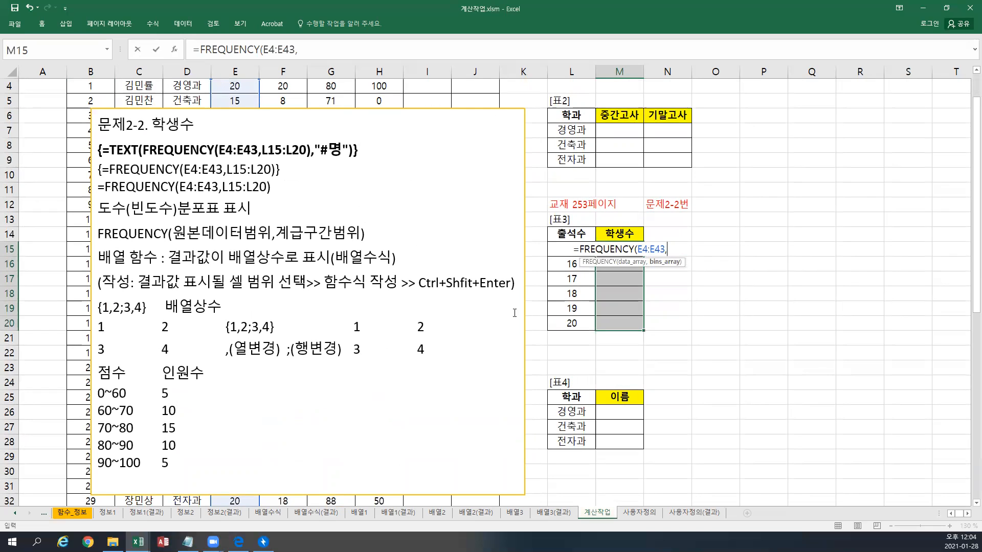
{"action": "left_click", "coordinate": [571, 323]}
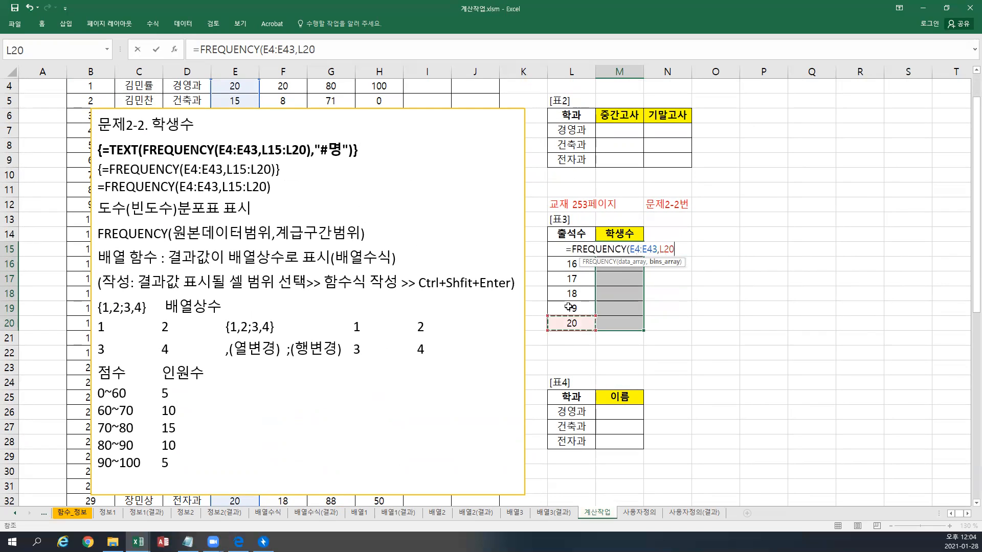
{"action": "left_click_drag", "start_coordinate": [568, 307], "coordinate": [571, 249]}
{"action": "type", "text": ")"}
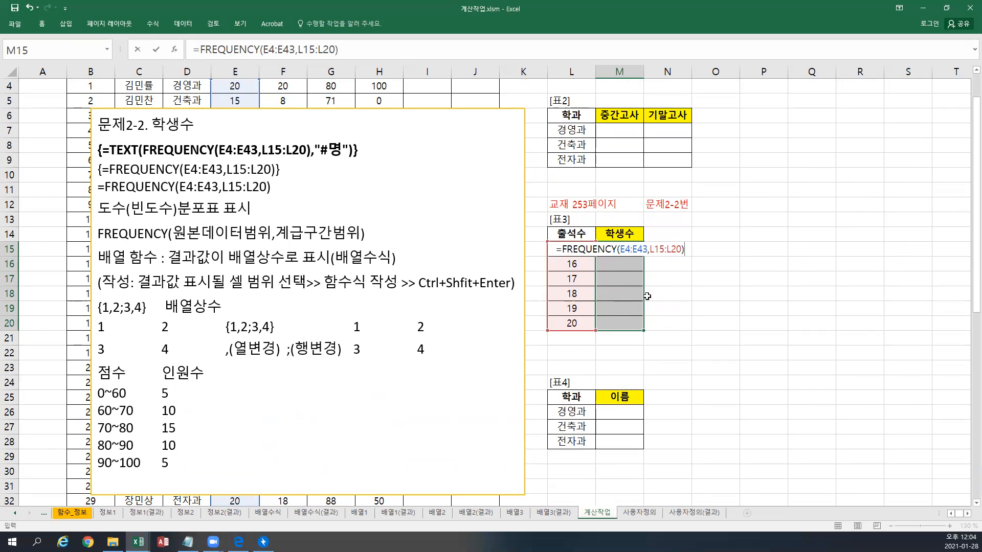
{"action": "key", "text": "ctrl+shift+Return"}
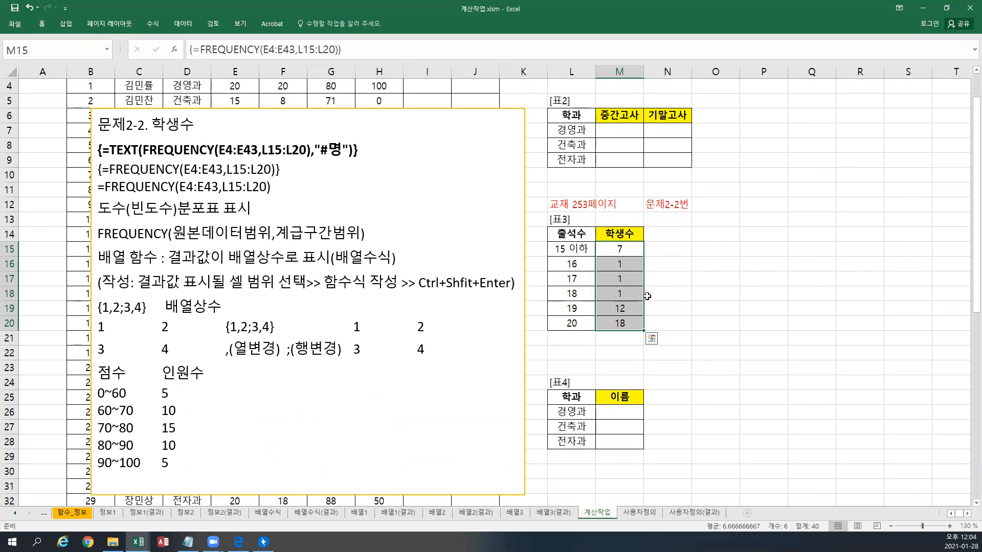
Step: Reopen the M15:M20 array formula for editing and wrap the FREQUENCY expression as the first argument of a TEXT function
{"action": "left_click_drag", "start_coordinate": [608, 248], "coordinate": [616, 321]}
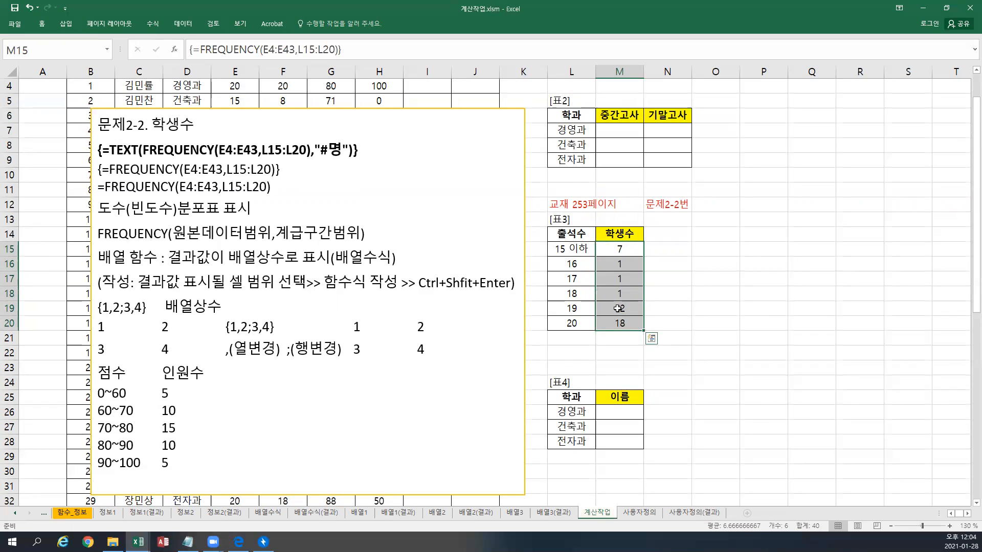
{"action": "left_click", "coordinate": [629, 249]}
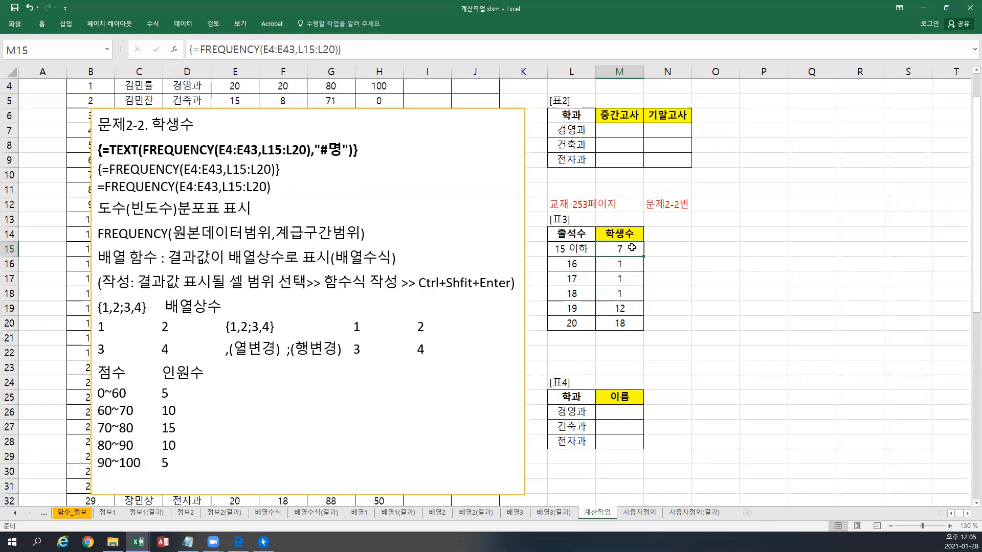
{"action": "left_click_drag", "start_coordinate": [630, 250], "coordinate": [625, 324]}
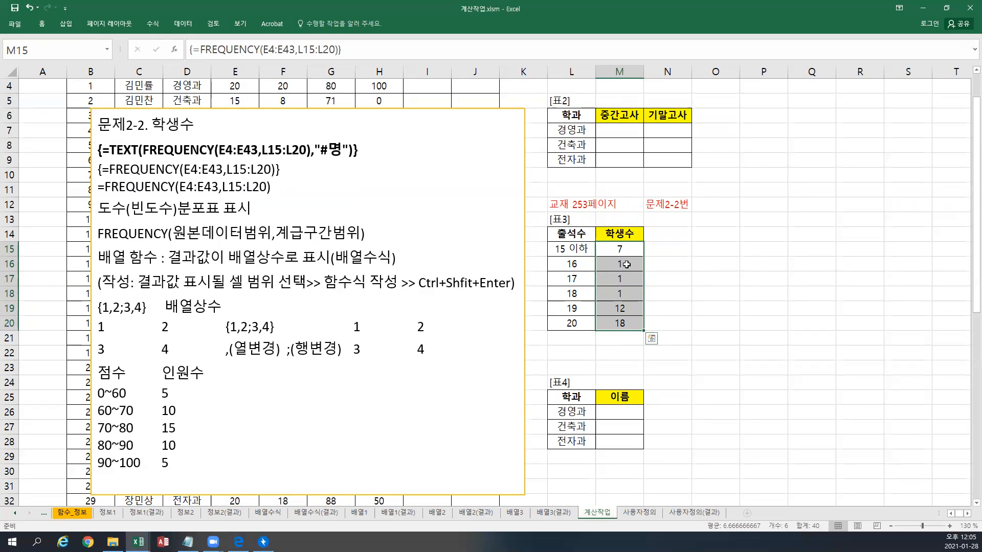
{"action": "key", "text": "F2"}
{"action": "left_click", "coordinate": [361, 50]}
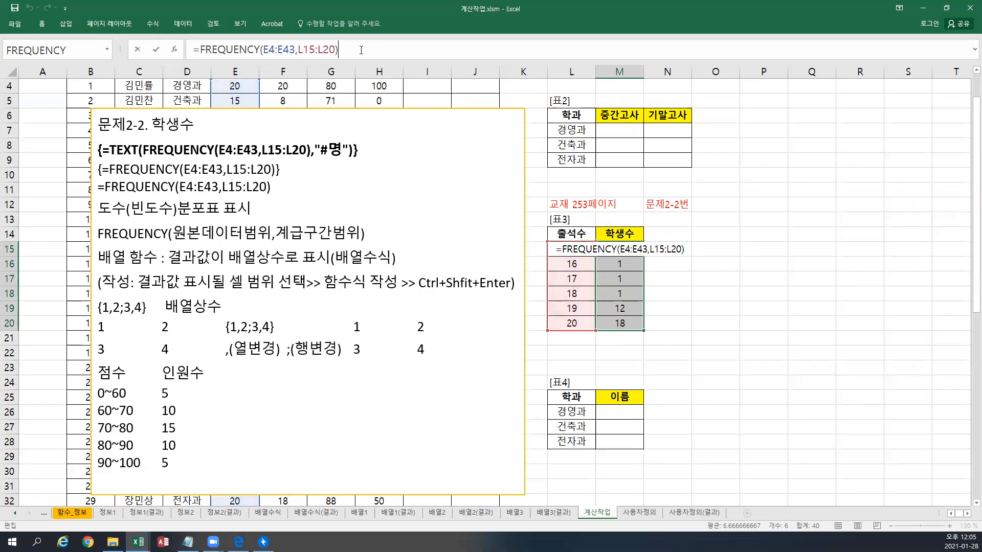
{"action": "left_click", "coordinate": [653, 250]}
{"action": "left_click", "coordinate": [562, 249]}
{"action": "type", "text": "TEXT"}
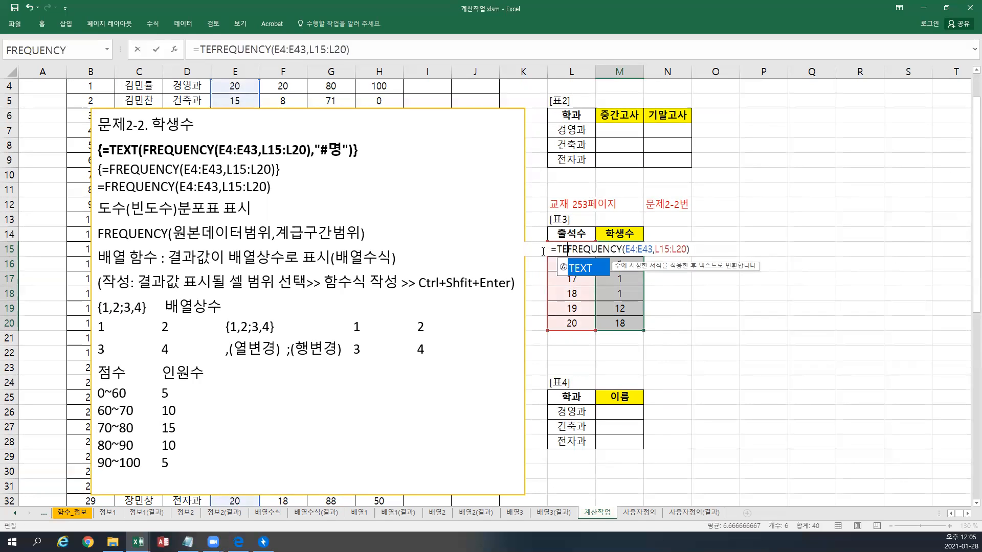
{"action": "type", "text": "("}
{"action": "left_click", "coordinate": [705, 248]}
{"action": "type", "text": ","}
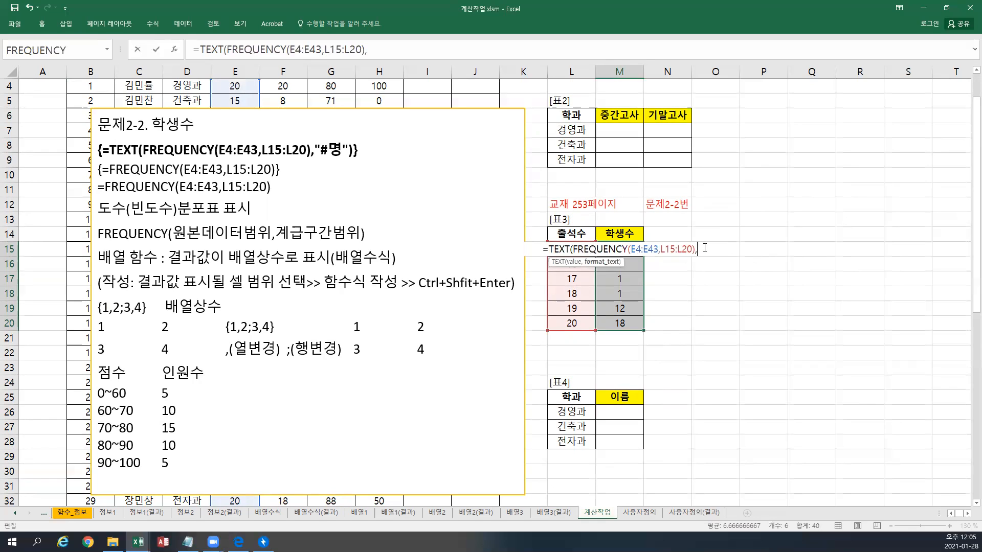
Step: Complete the TEXT function with the format "#명" and re-enter it as an array formula in M15:M20
{"action": "type", "text": "\""}
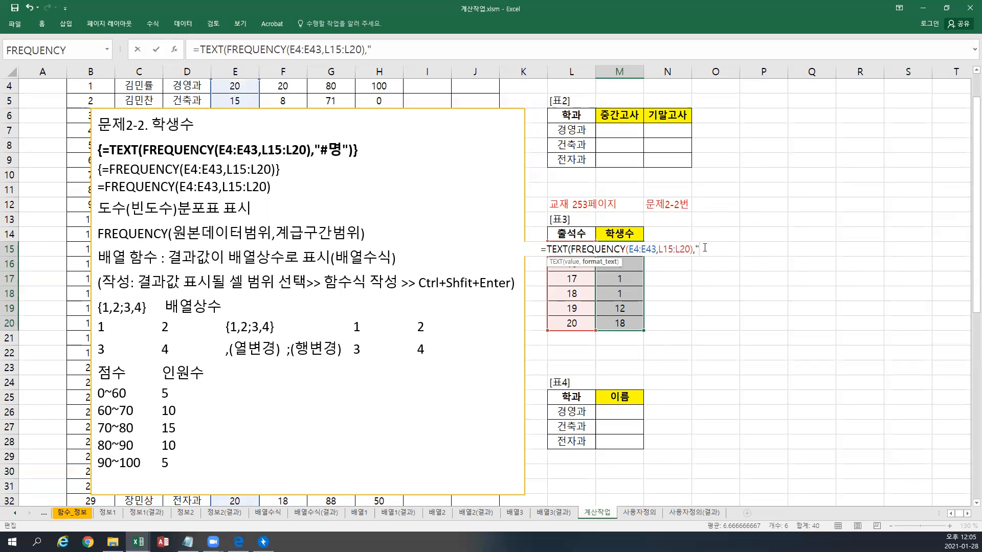
{"action": "type", "text": "#"}
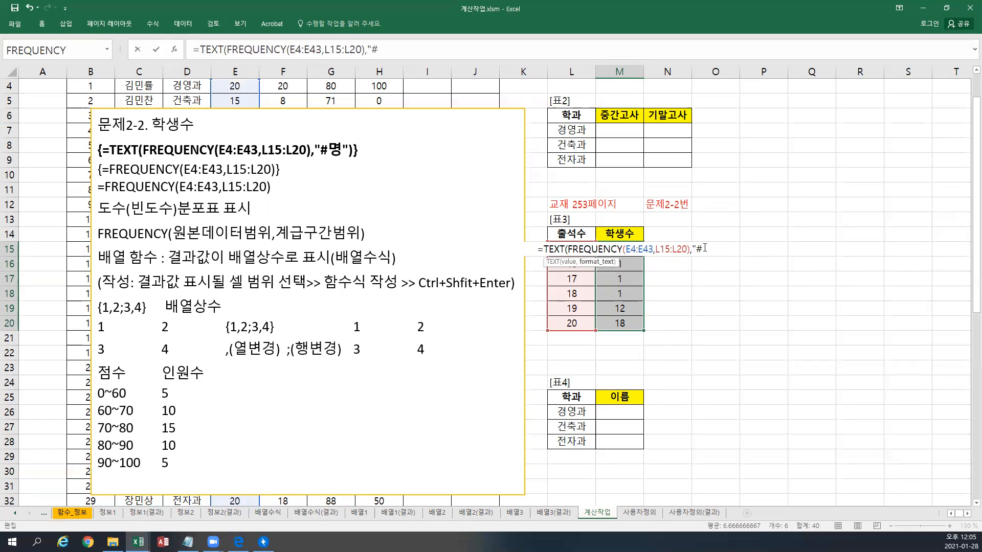
{"action": "type", "text": "aud"}
{"action": "key", "text": "BackSpace"}
{"action": "key", "text": "BackSpace"}
{"action": "key", "text": "BackSpace"}
{"action": "key", "text": "Hangul"}
{"action": "type", "text": "며ㅇ\")"}
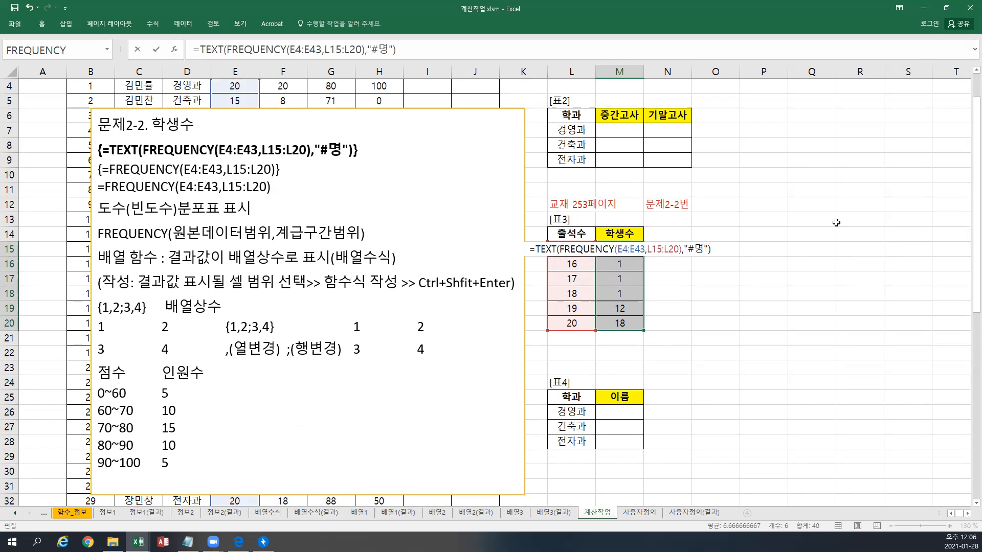
{"action": "key", "text": "ctrl+shift+Return"}
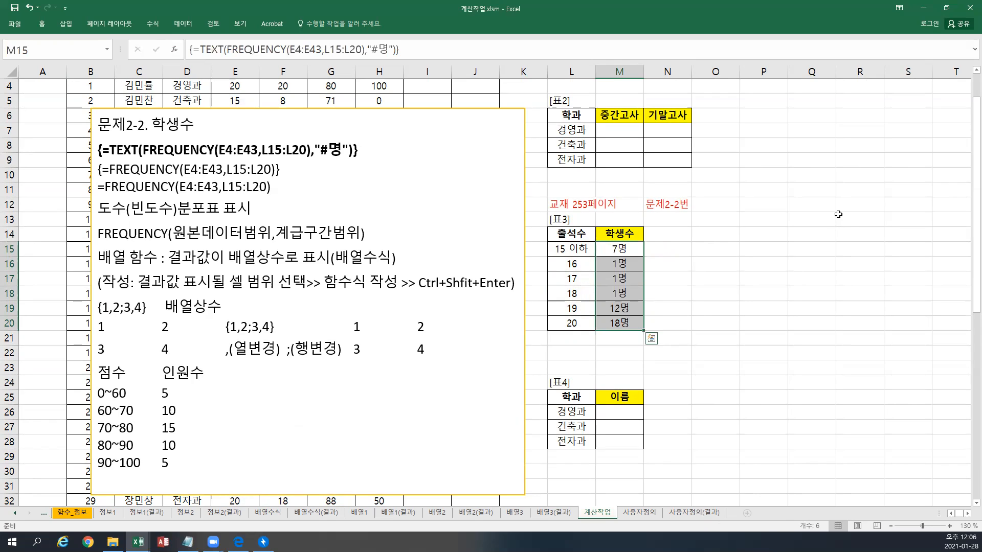
Step: Restore the workbook window to a smaller size and paste the copied 범위 list, from 15이하 to 19초과20이하, into N14:N20
{"action": "left_click", "coordinate": [629, 254]}
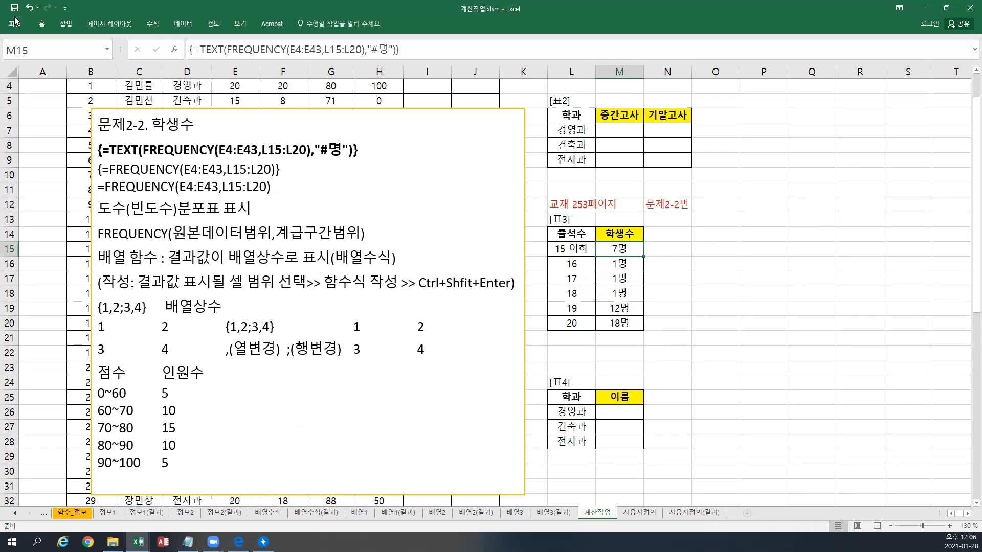
{"action": "left_click", "coordinate": [946, 9]}
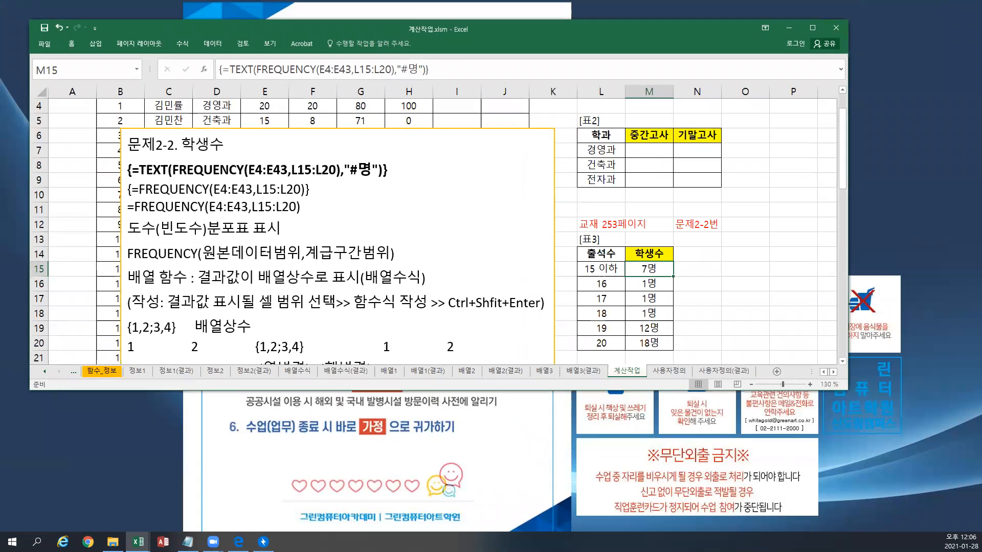
{"action": "left_click", "coordinate": [358, 230]}
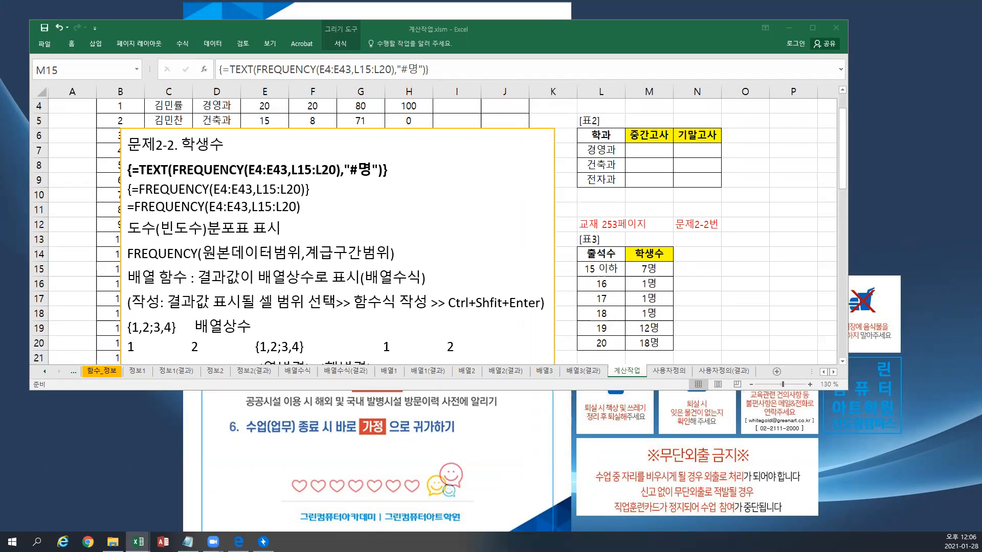
{"action": "key", "text": "ctrl+c"}
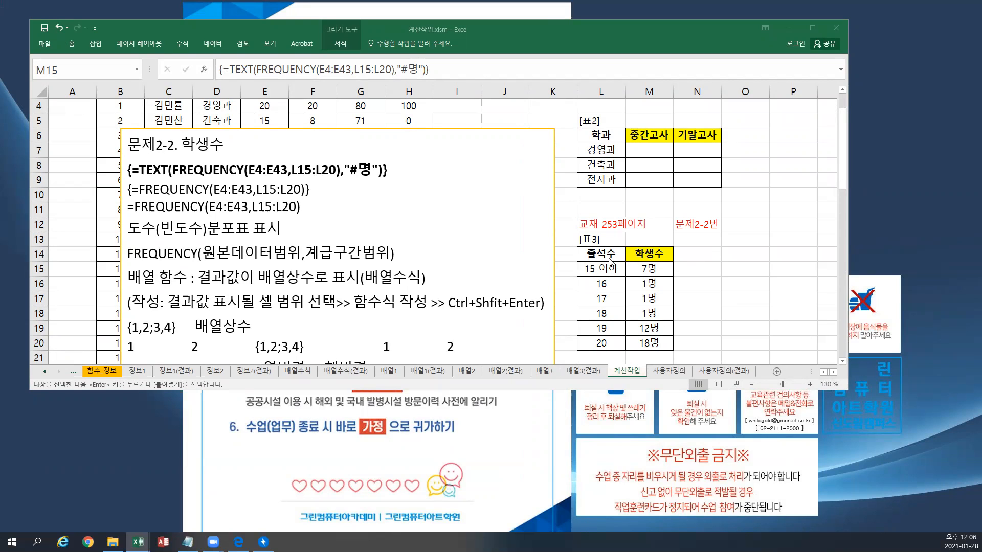
{"action": "left_click", "coordinate": [697, 255]}
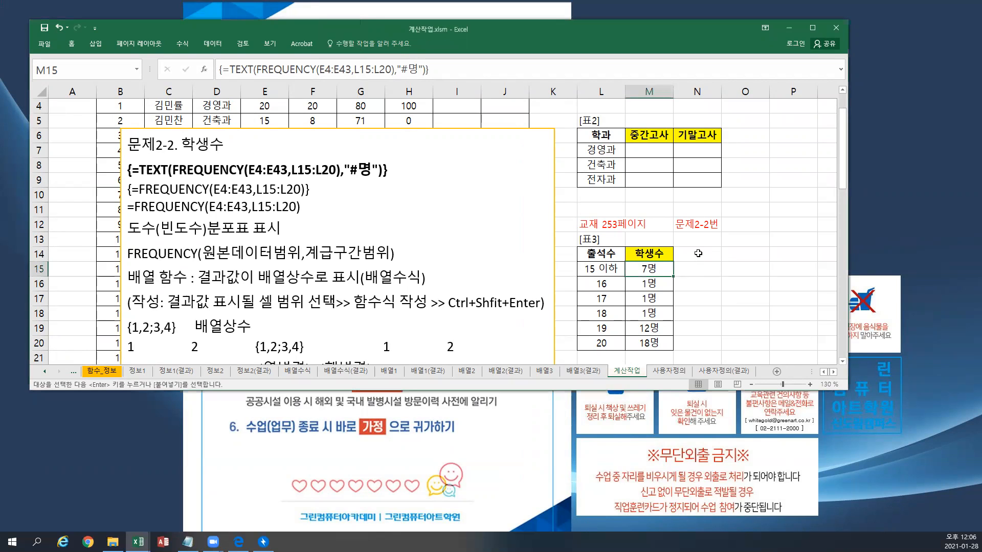
{"action": "left_click", "coordinate": [698, 253]}
{"action": "key", "text": "ctrl+v"}
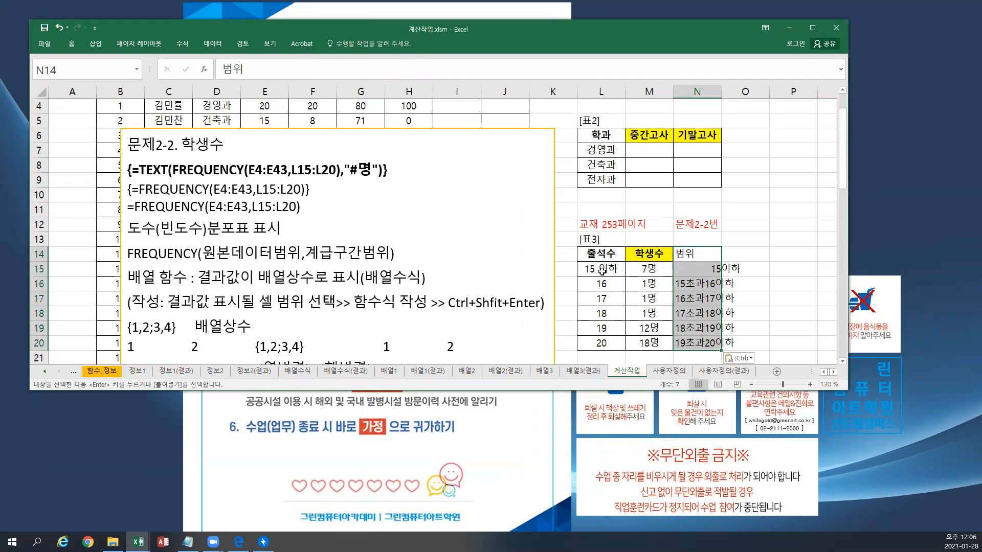
Step: Compare the 출석수 bin values in L20, L19 and L15 with their interval descriptions in the 범위 column
{"action": "left_click", "coordinate": [757, 326]}
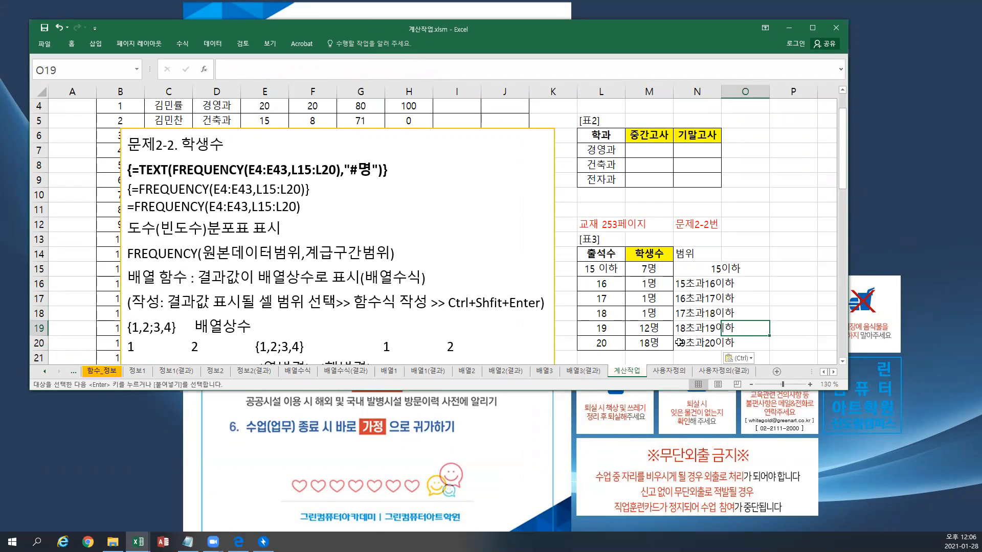
{"action": "left_click", "coordinate": [609, 346]}
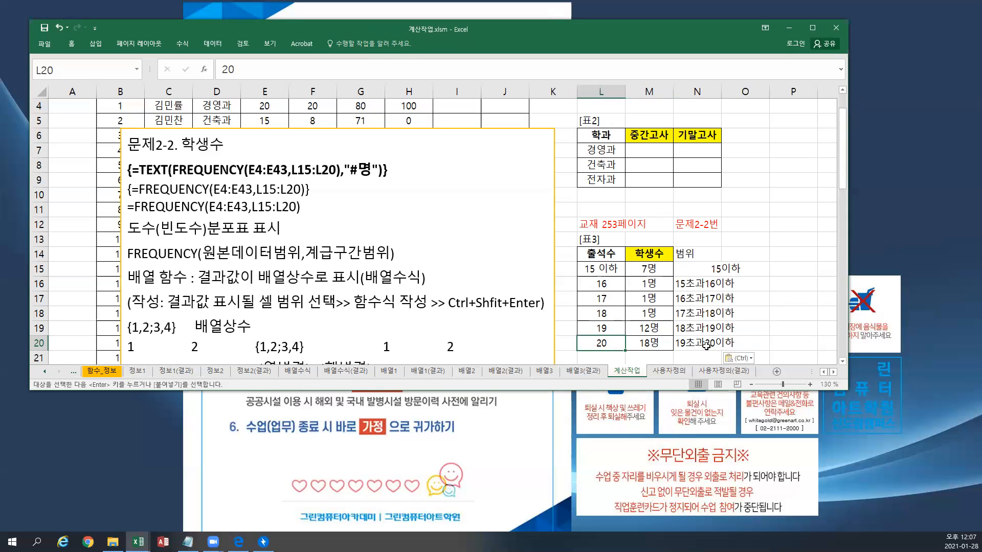
{"action": "left_click", "coordinate": [605, 327]}
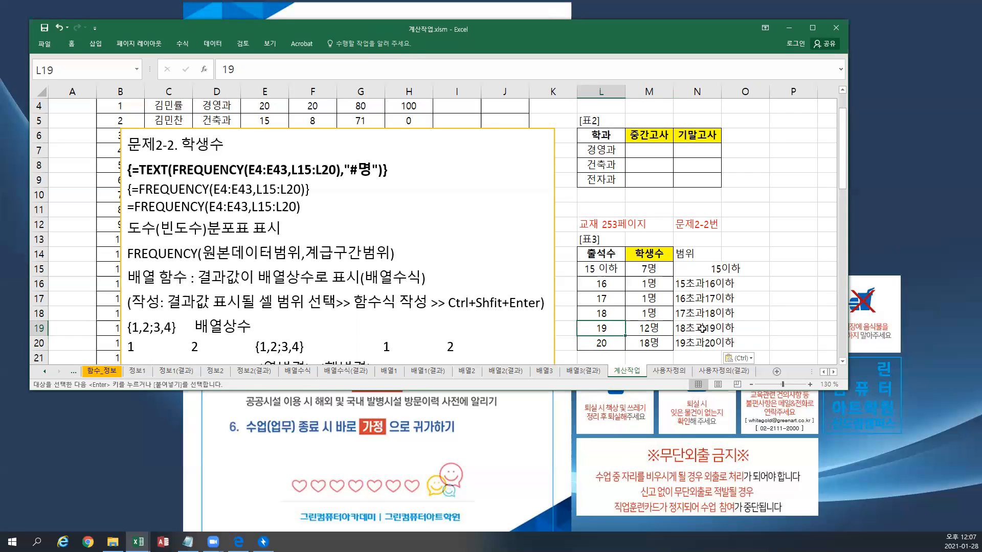
{"action": "left_click", "coordinate": [603, 268]}
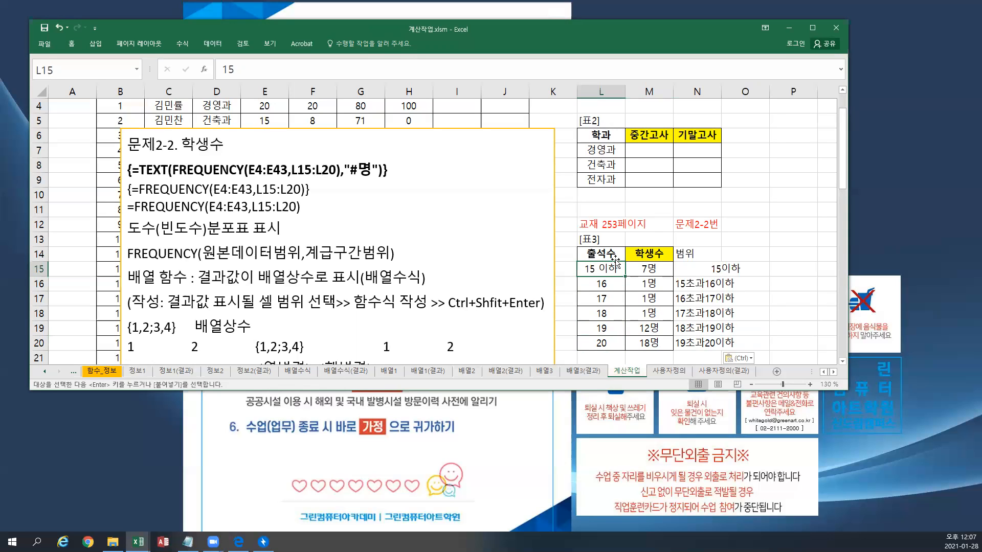
{"action": "scroll", "coordinate": [417, 271], "scroll_direction": "up", "scroll_amount": 1}
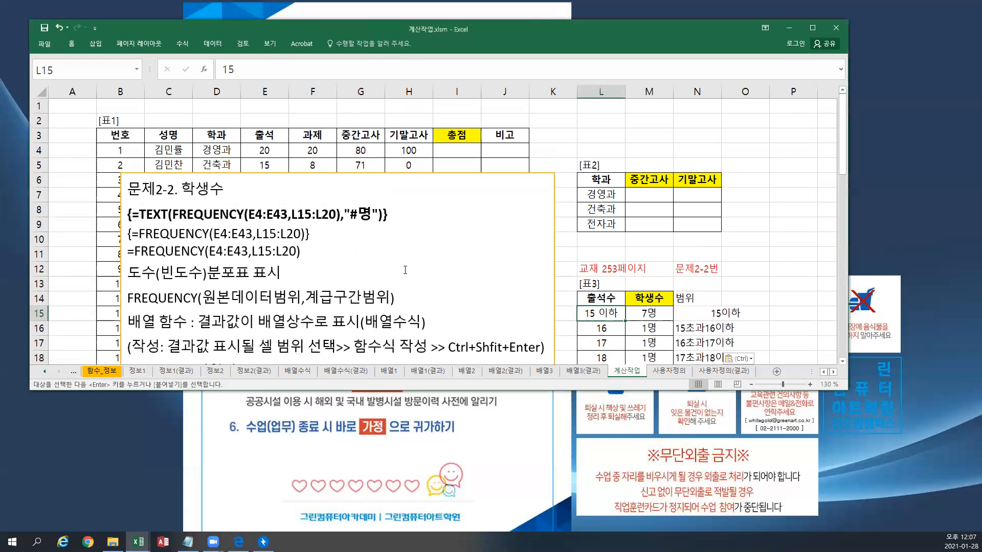
{"action": "scroll", "coordinate": [694, 358], "scroll_direction": "down", "scroll_amount": 1}
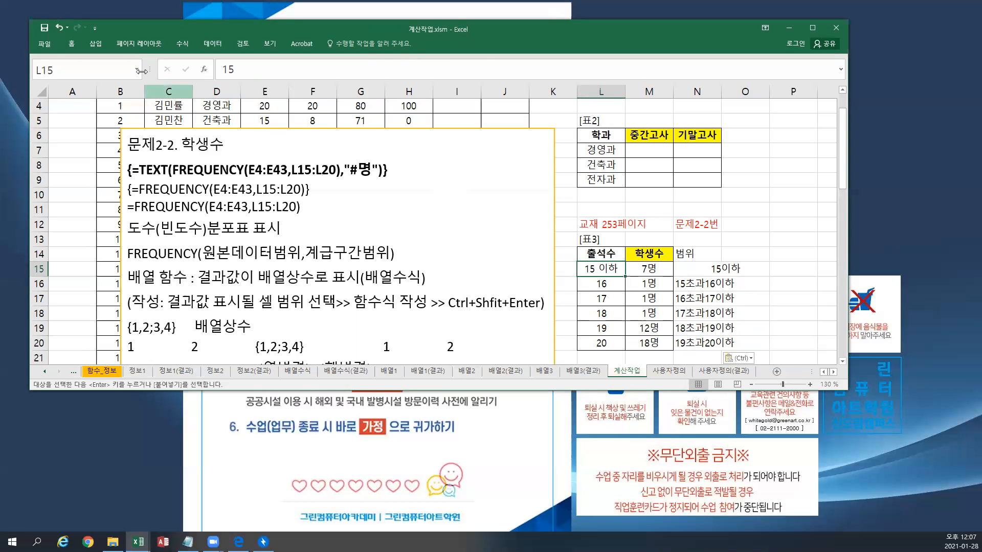
Step: Save the workbook and reposition its window slightly on the desktop
{"action": "left_click", "coordinate": [45, 27]}
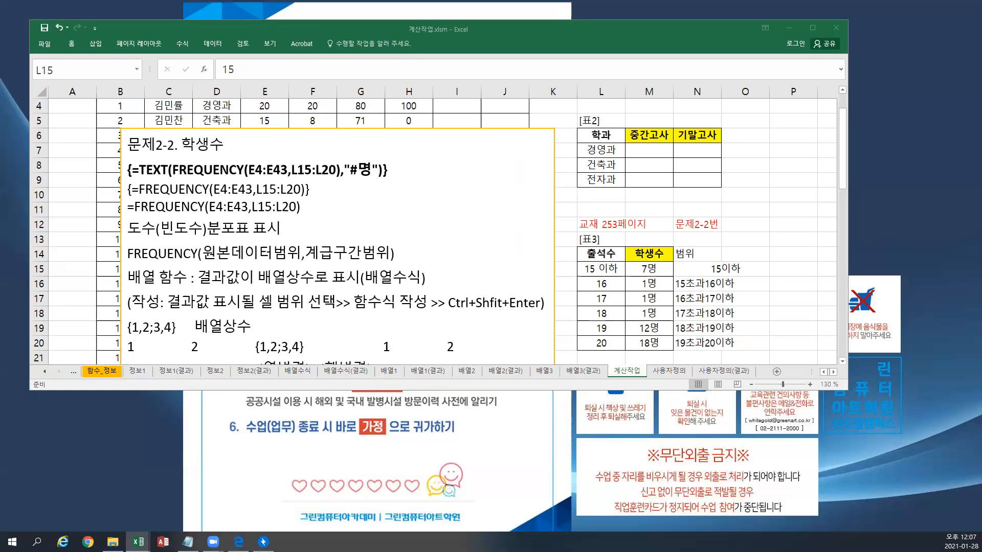
{"action": "left_click", "coordinate": [491, 30]}
{"action": "left_click_drag", "start_coordinate": [490, 29], "coordinate": [476, 22]}
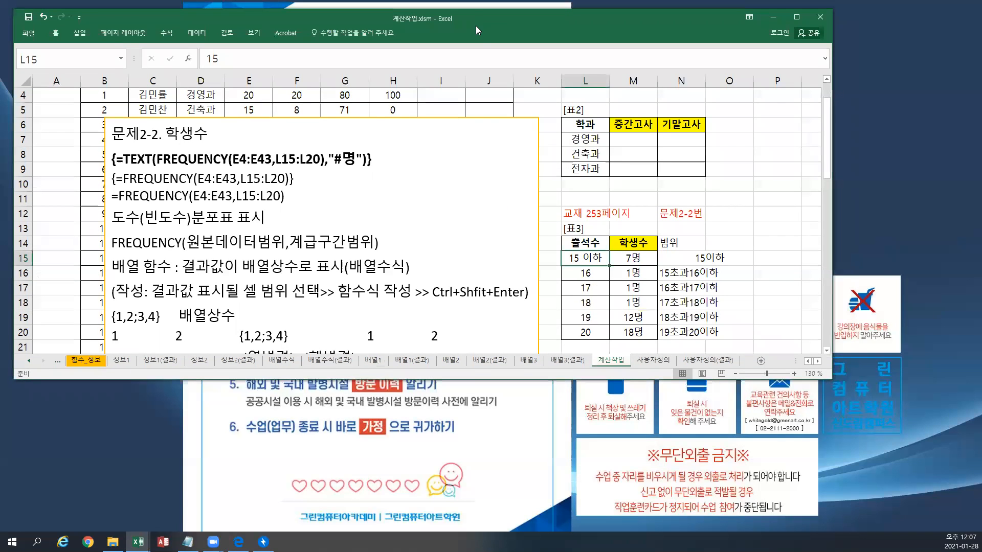
Step: Open the 배열3 sheet in a maximized window and enter the note "교재 149페이지" in Q1
{"action": "left_click", "coordinate": [529, 360]}
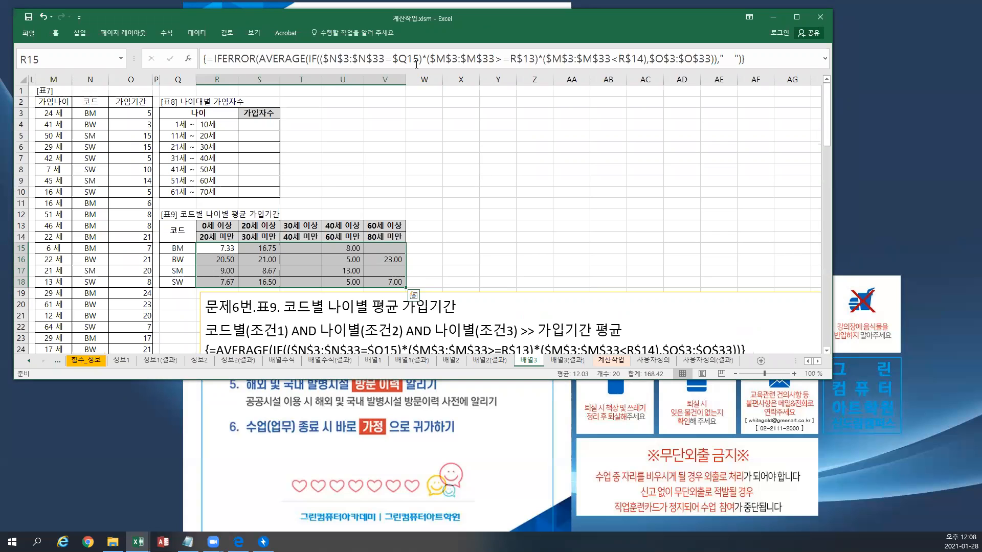
{"action": "double_click", "coordinate": [374, 19]}
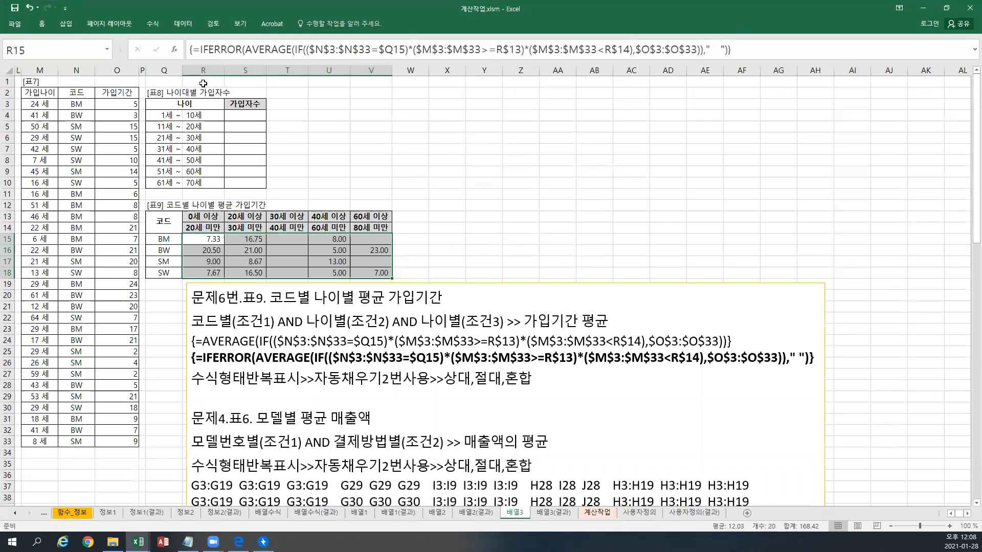
{"action": "left_click", "coordinate": [277, 94]}
{"action": "key", "text": "Up"}
{"action": "key", "text": "Left"}
{"action": "key", "text": "Left"}
{"action": "key", "text": "Left"}
{"action": "type", "text": "교재 149페이지"}
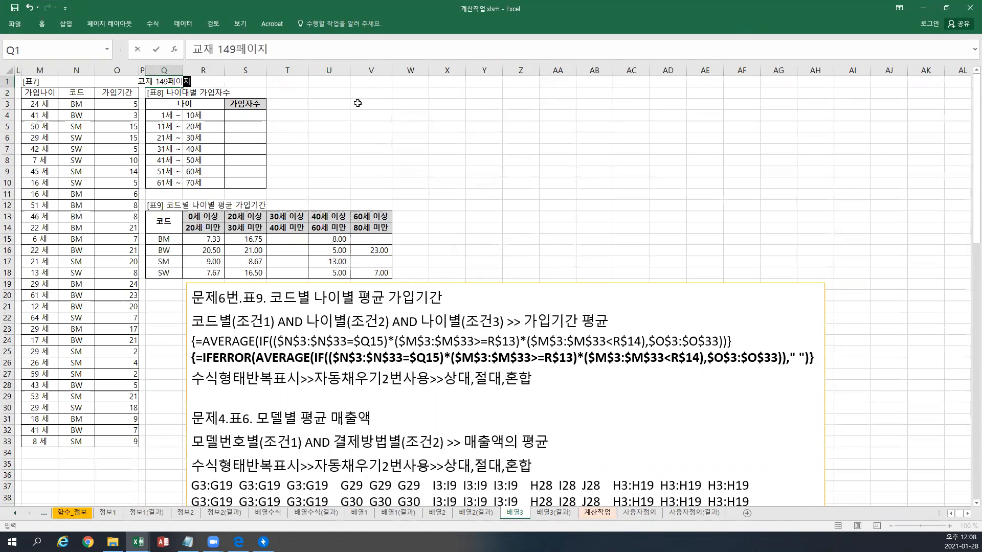
{"action": "key", "text": "Return"}
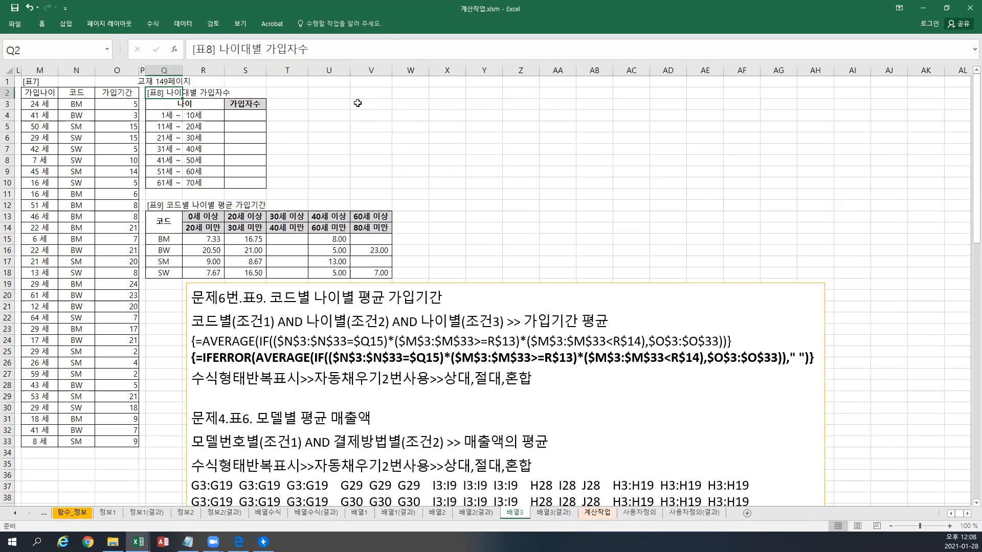
Step: Colour the page note in Q1 red and move the explanation text box up beside the [표8] table
{"action": "left_click", "coordinate": [172, 81]}
{"action": "right_click", "coordinate": [172, 82]}
{"action": "left_click", "coordinate": [228, 66]}
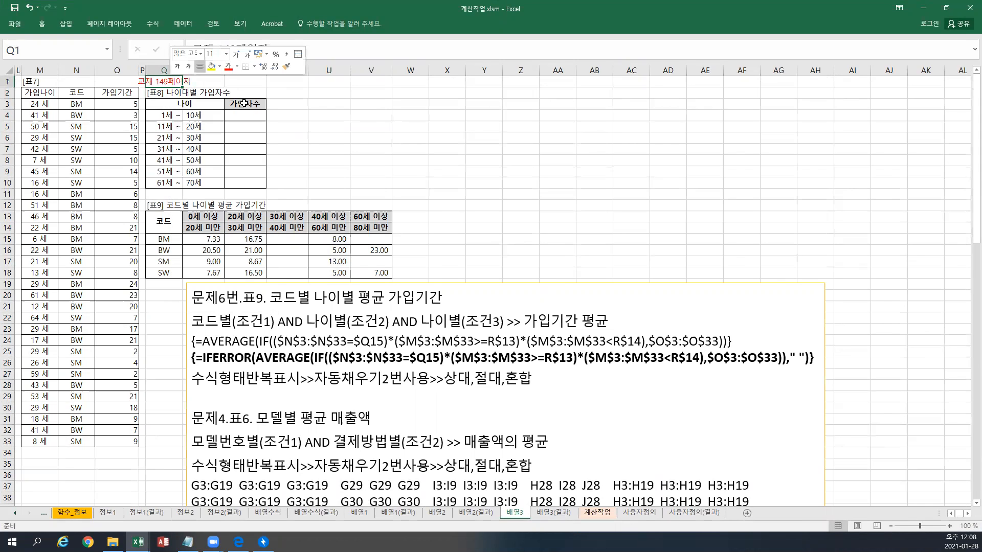
{"action": "left_click", "coordinate": [307, 283]}
{"action": "mouse_move", "coordinate": [307, 283]}
{"action": "left_mouse_down"}
{"action": "mouse_move", "coordinate": [344, 279]}
{"action": "mouse_move", "coordinate": [416, 115]}
{"action": "mouse_move", "coordinate": [379, 110]}
{"action": "left_mouse_up"}
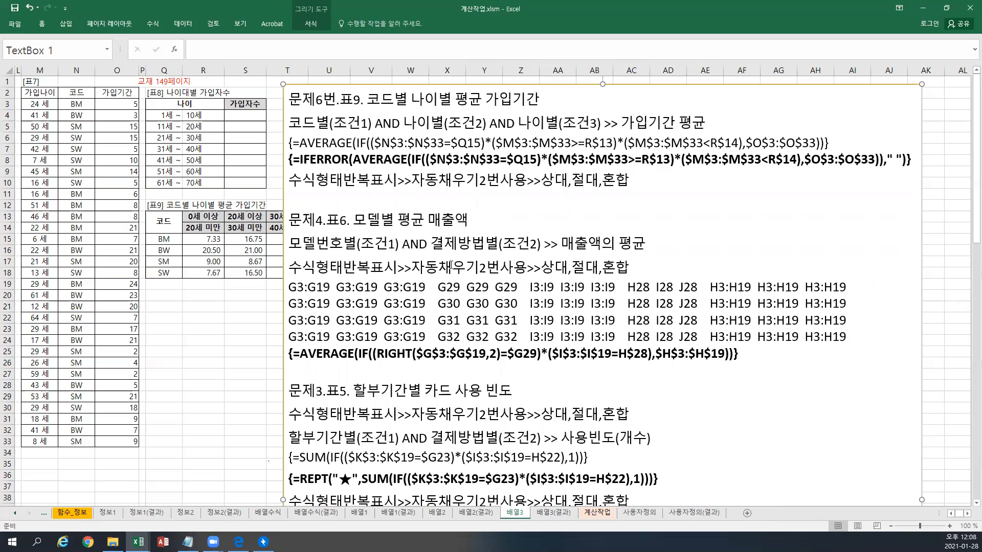
Step: Correct the page number in the Q1 note to 152
{"action": "double_click", "coordinate": [160, 81]}
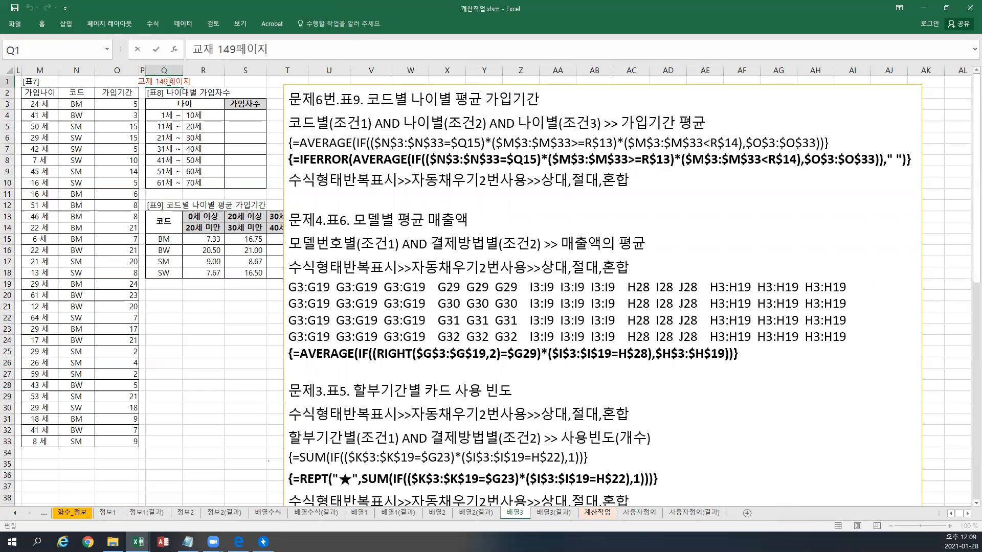
{"action": "key", "text": "Delete"}
{"action": "key", "text": "Delete"}
{"action": "key", "text": "Delete"}
{"action": "type", "text": "152"}
{"action": "left_click", "coordinate": [221, 118]}
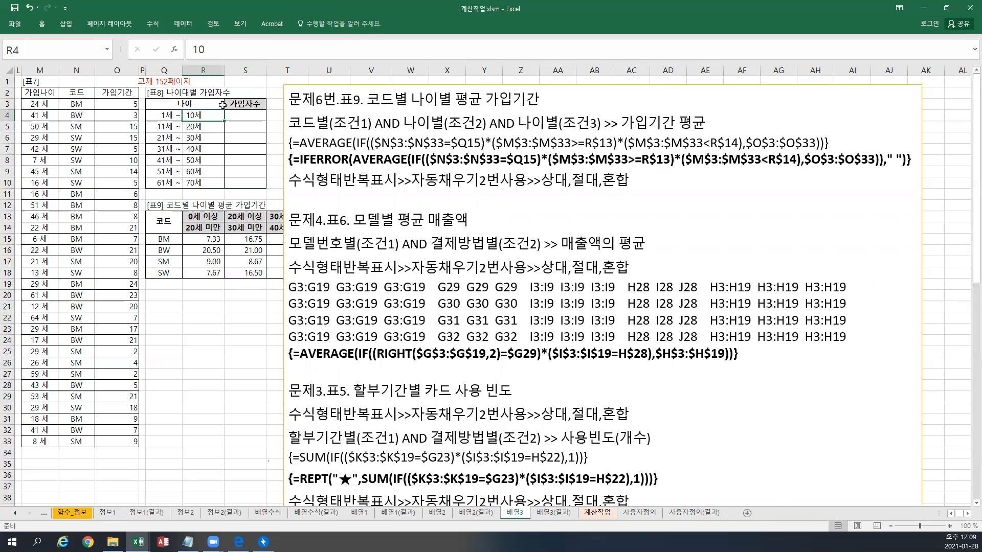
Step: Insert two blank lines at the top of the explanation text box, above the 문제6번 notes
{"action": "left_click", "coordinate": [301, 99]}
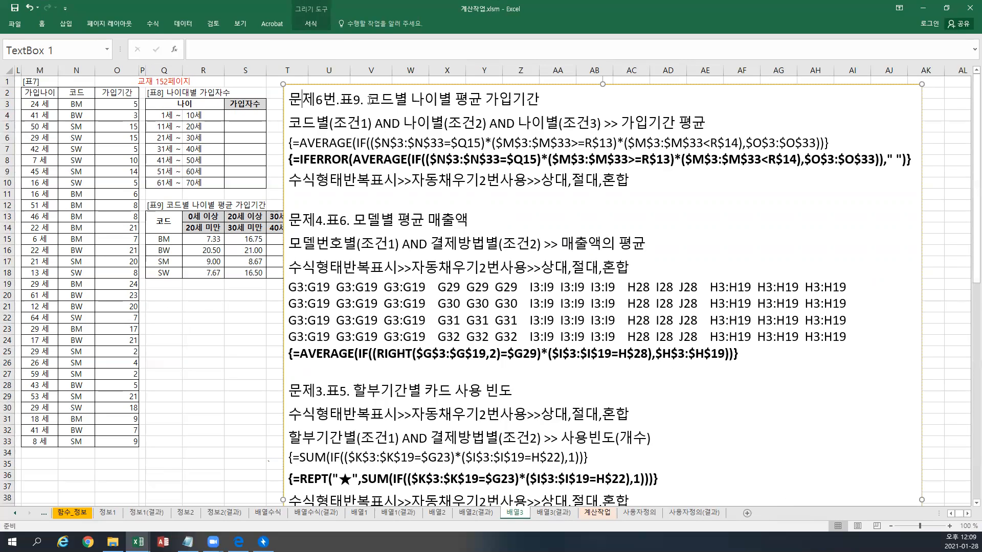
{"action": "key", "text": "Home"}
{"action": "key", "text": "Return"}
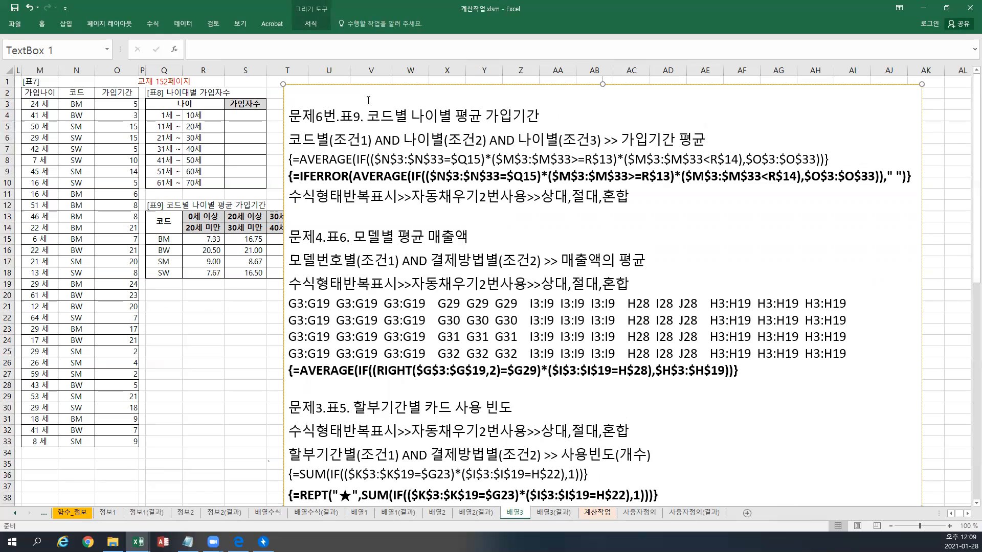
{"action": "key", "text": "Return"}
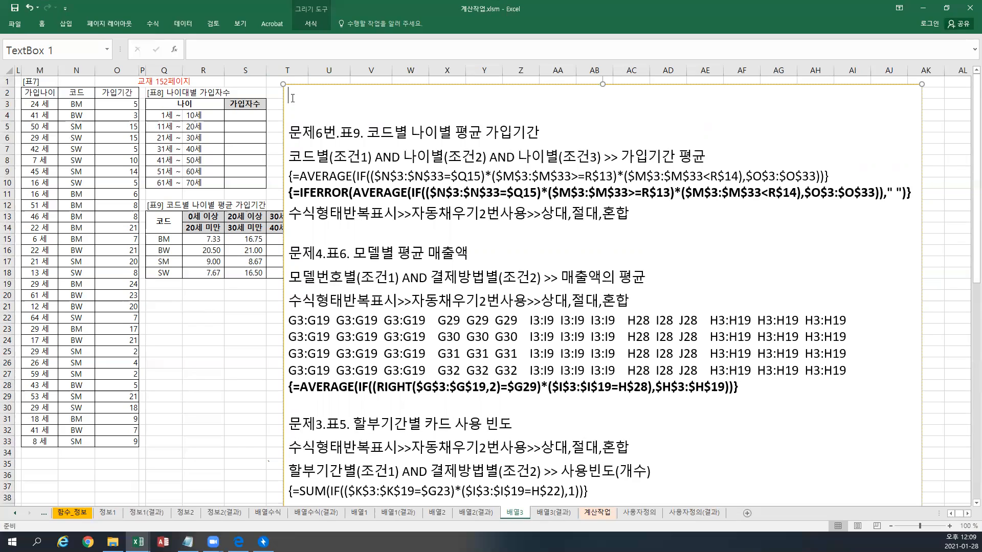
Step: Review the 가입나이 data and the age intervals of [표8], and make the upper age limits in R4:R10 bold
{"action": "left_click", "coordinate": [45, 104]}
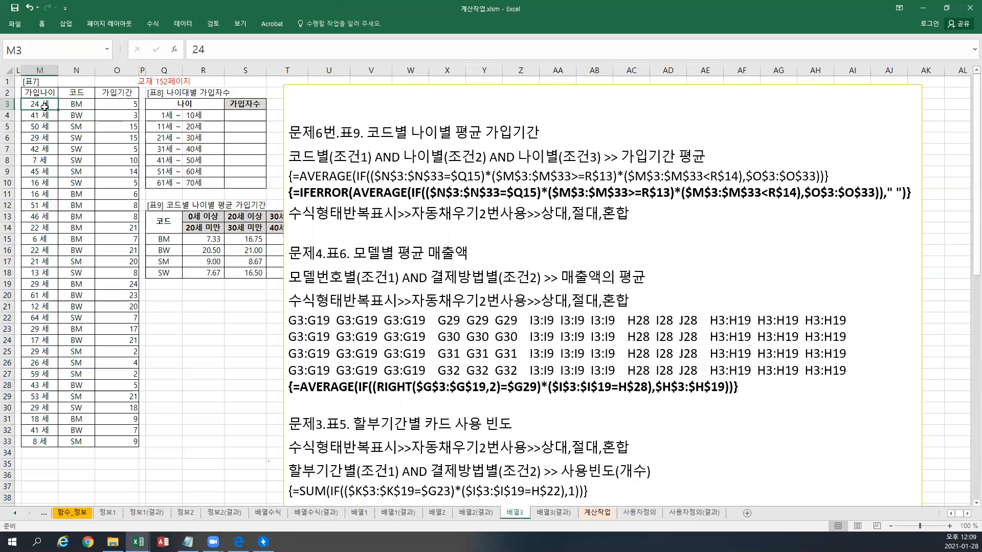
{"action": "left_click", "coordinate": [170, 116]}
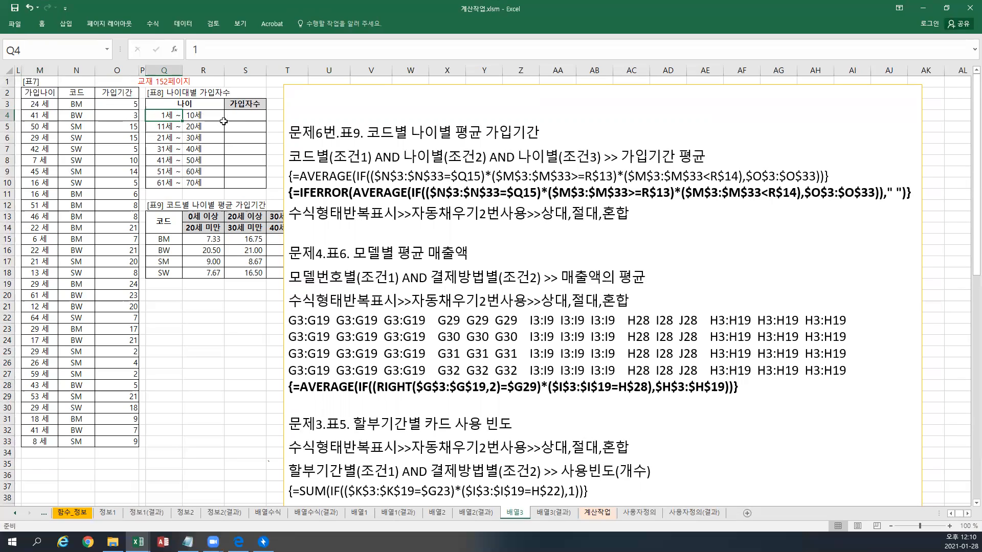
{"action": "left_click_drag", "start_coordinate": [167, 115], "coordinate": [192, 115]}
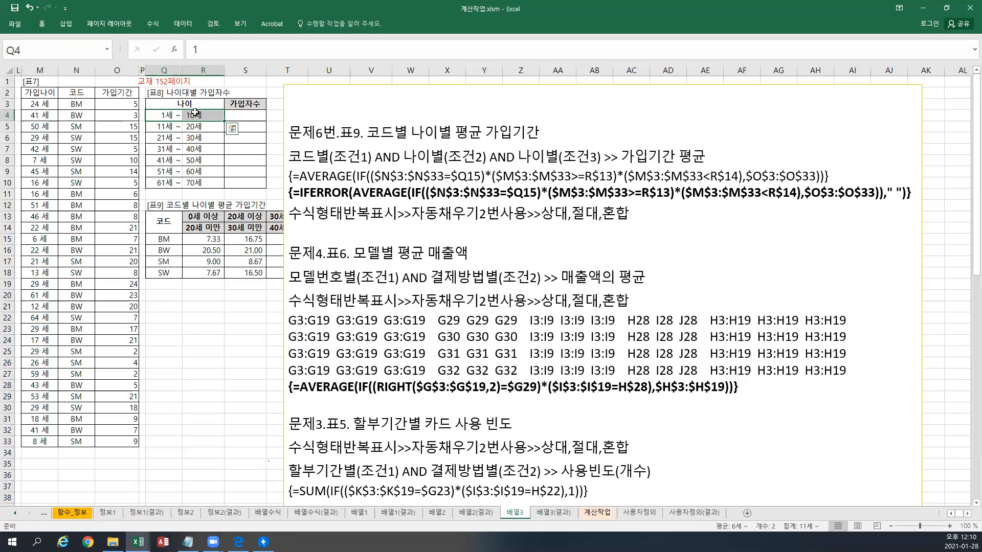
{"action": "left_click_drag", "start_coordinate": [163, 117], "coordinate": [157, 184]}
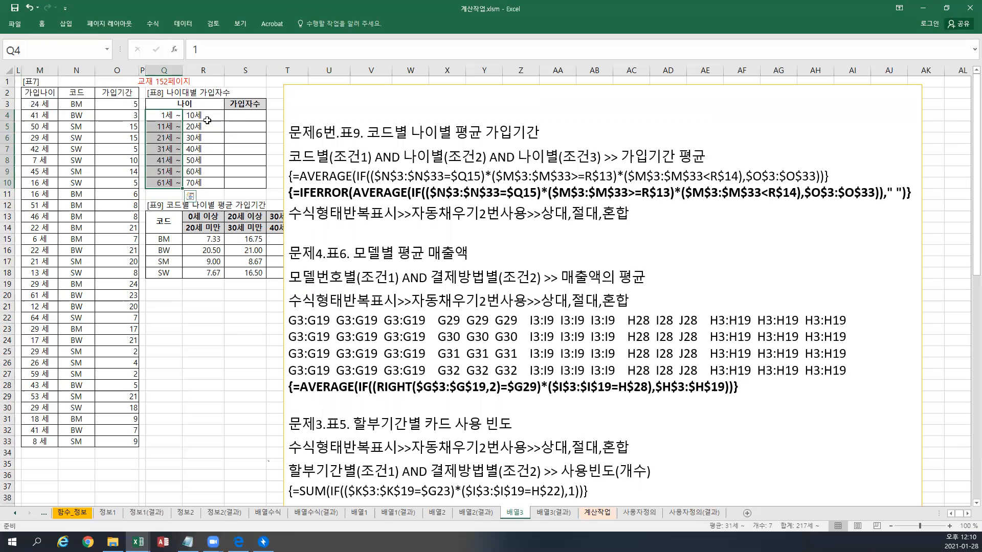
{"action": "left_click_drag", "start_coordinate": [206, 118], "coordinate": [207, 184]}
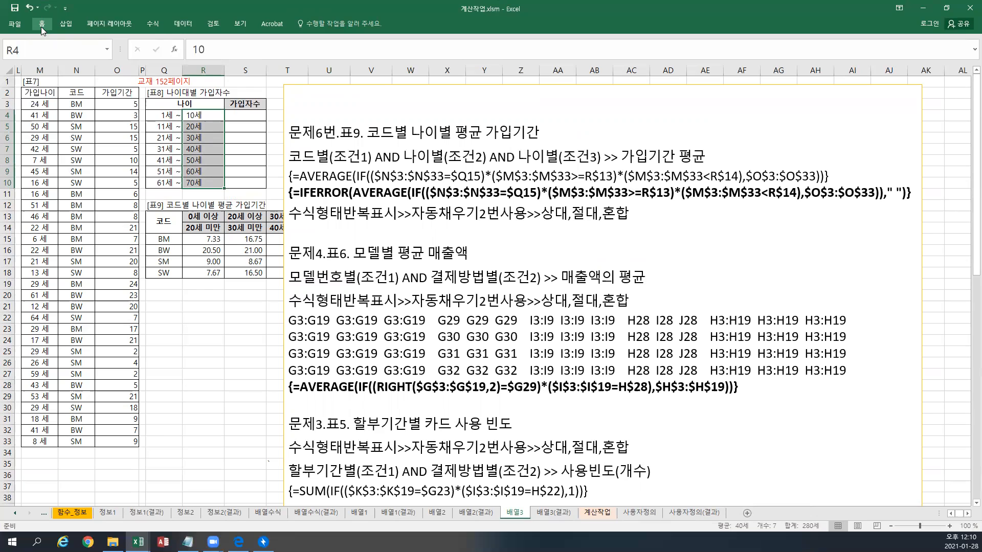
{"action": "left_click", "coordinate": [41, 24]}
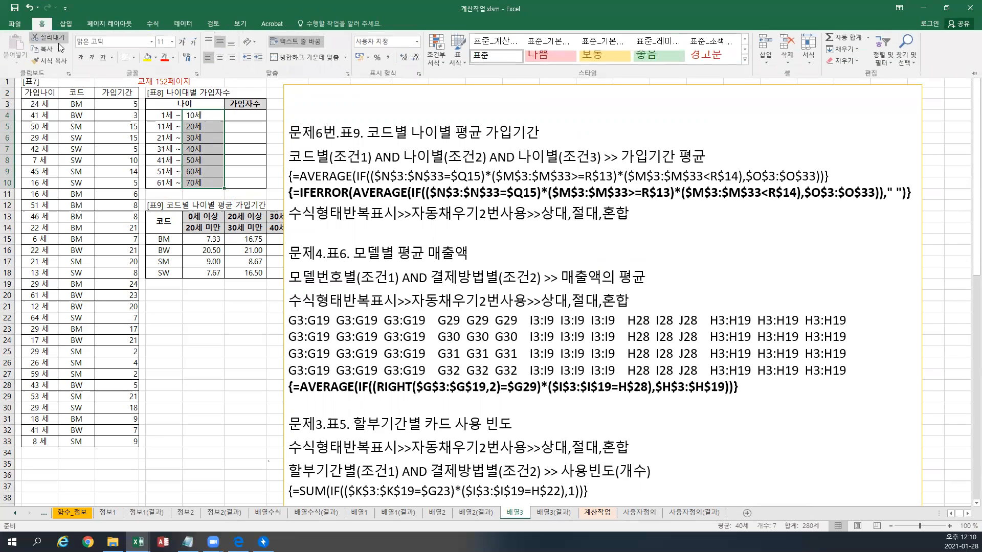
{"action": "left_click", "coordinate": [78, 57]}
{"action": "left_click", "coordinate": [175, 145]}
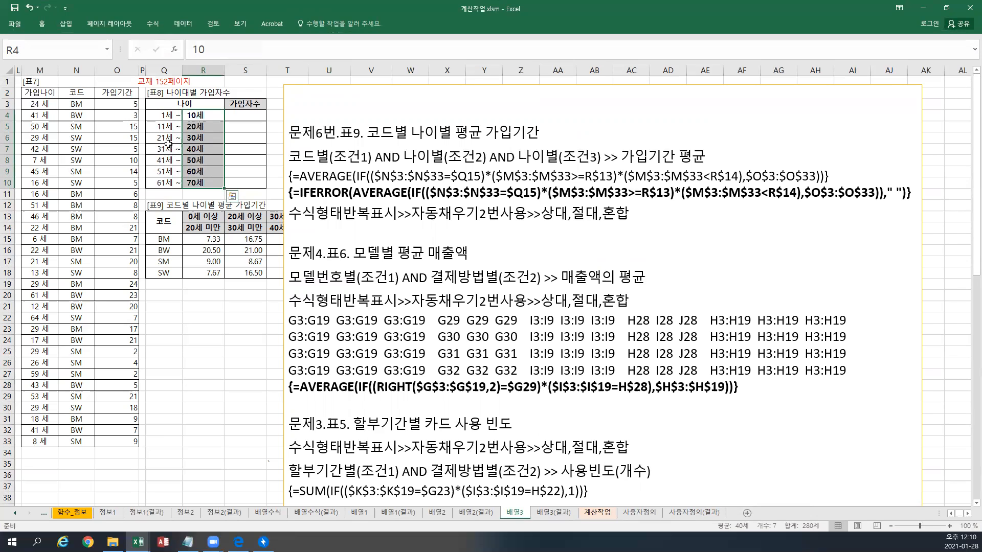
{"action": "left_click_drag", "start_coordinate": [166, 138], "coordinate": [163, 149]}
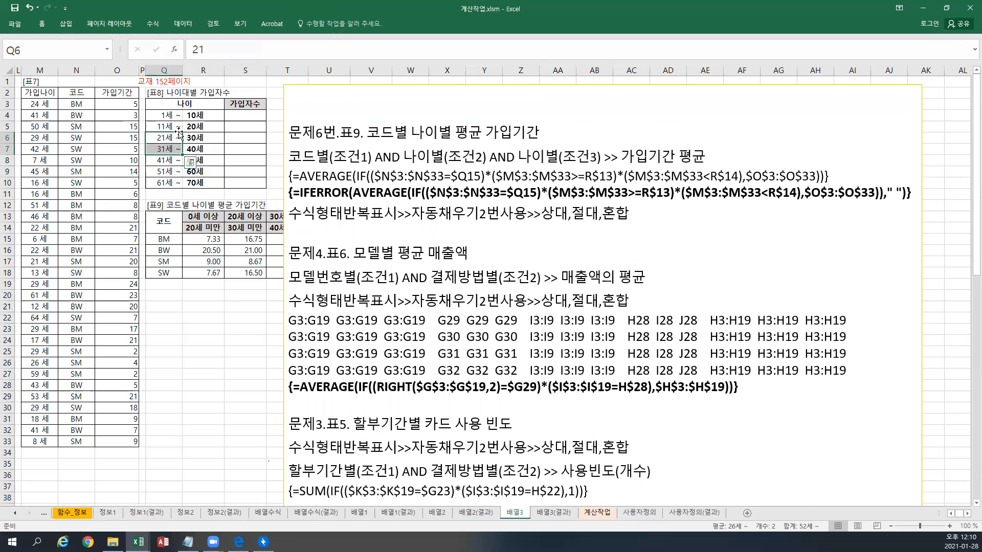
{"action": "left_click", "coordinate": [203, 128]}
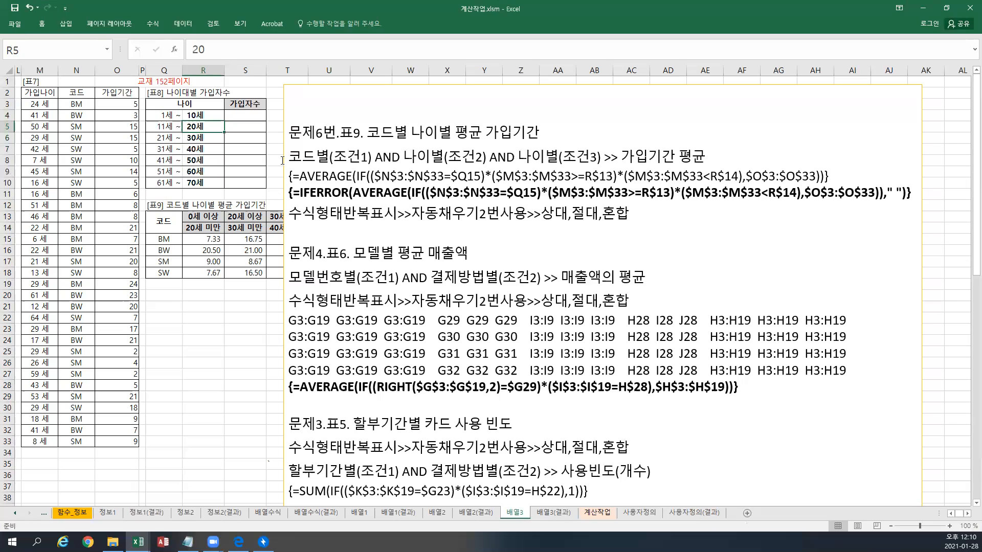
Step: Enter =FREQUENCY(M3:M33,R4:R10) as an array formula in the 가입자수 cells S4:S10
{"action": "left_click_drag", "start_coordinate": [258, 115], "coordinate": [247, 181]}
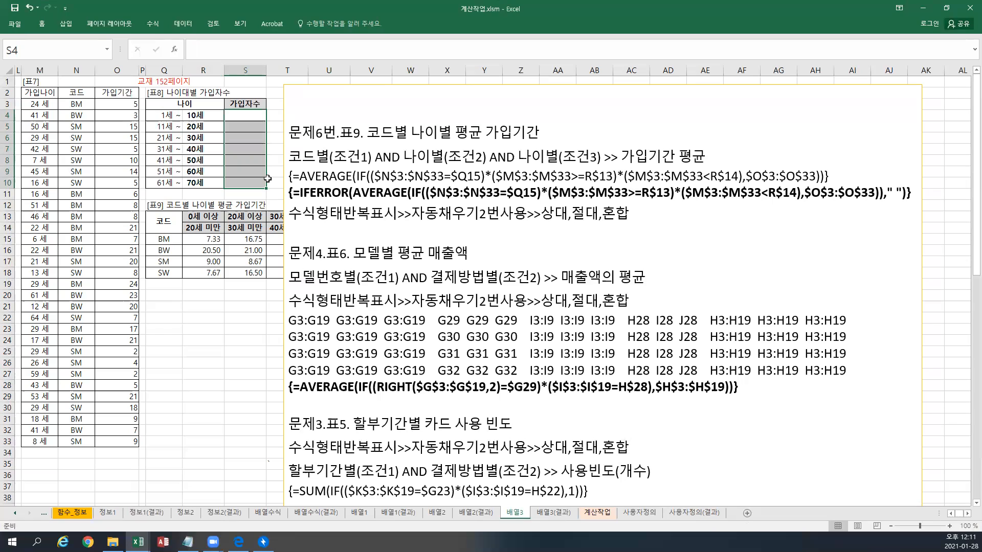
{"action": "type", "text": "="}
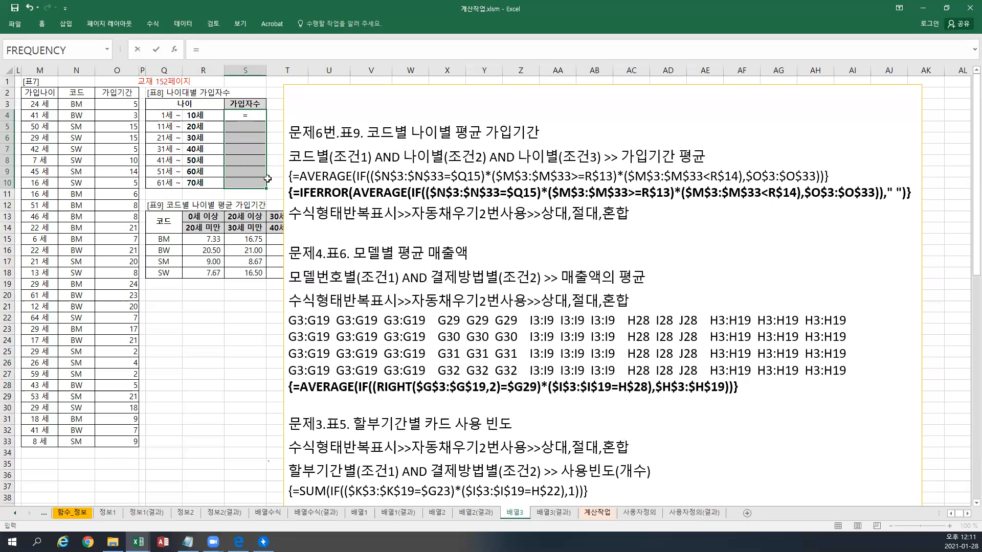
{"action": "type", "text": "F"}
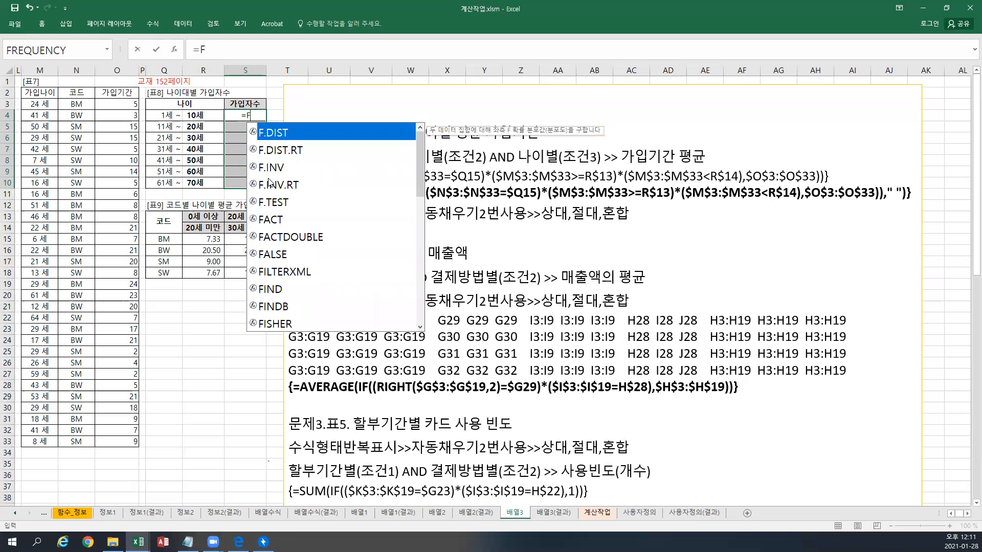
{"action": "type", "text": "REQUENCY("}
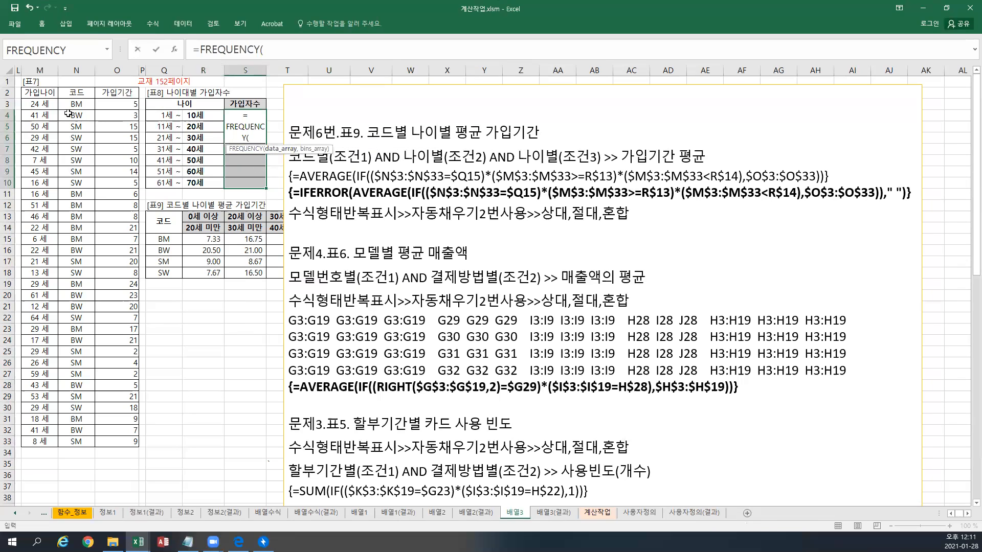
{"action": "left_click_drag", "start_coordinate": [47, 104], "coordinate": [39, 443]}
{"action": "type", "text": ","}
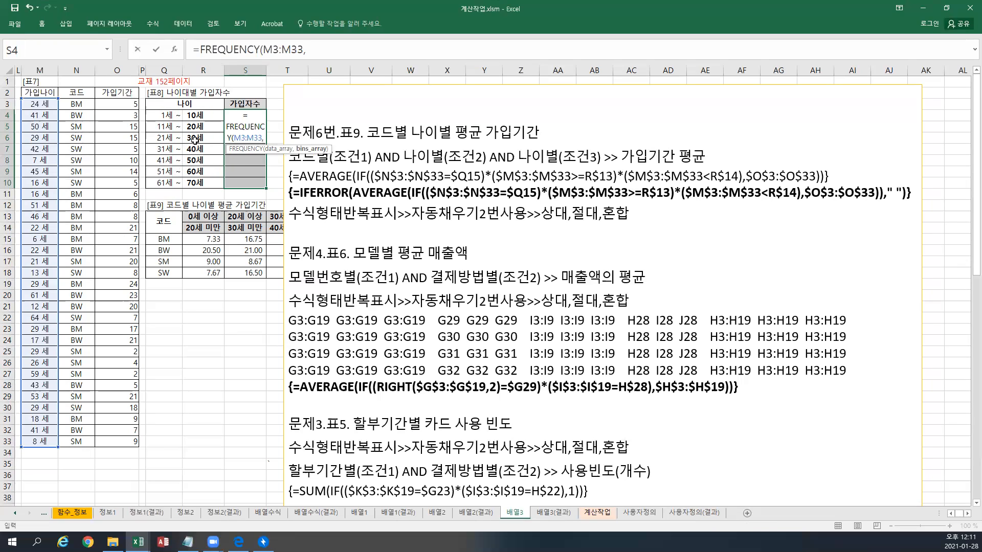
{"action": "left_click_drag", "start_coordinate": [194, 116], "coordinate": [192, 187]}
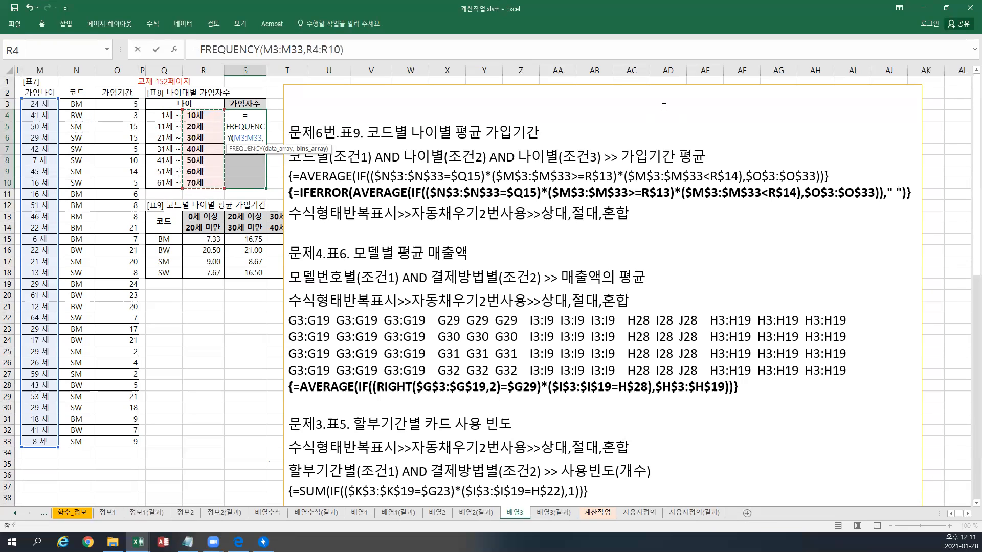
{"action": "type", "text": ")"}
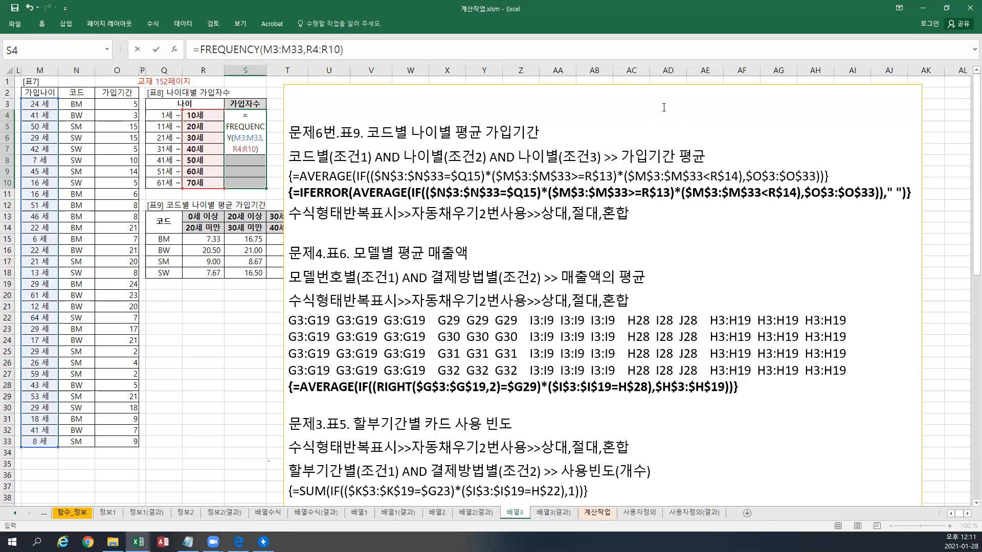
{"action": "key", "text": "ctrl+shift+Return"}
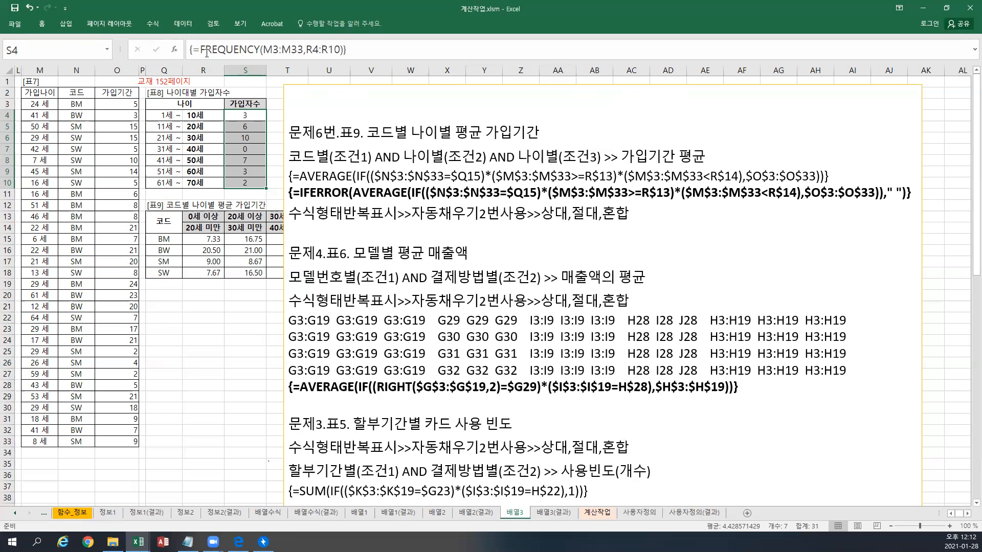
Step: Append the comparison =0 to the FREQUENCY formula and re-enter it as an array formula in S4:S10
{"action": "left_click", "coordinate": [208, 53]}
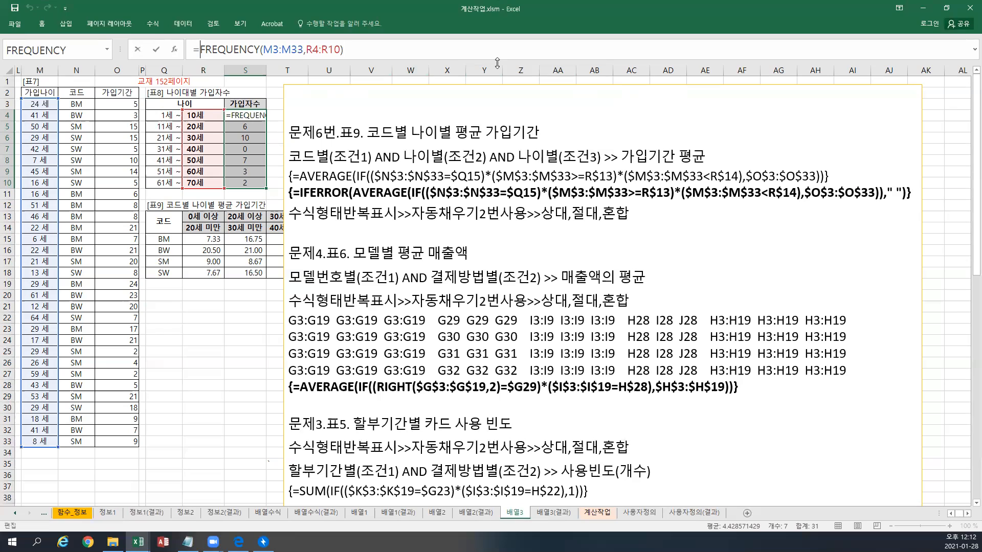
{"action": "left_click", "coordinate": [386, 51]}
{"action": "type", "text": "=0"}
{"action": "key", "text": "ctrl+shift+Return"}
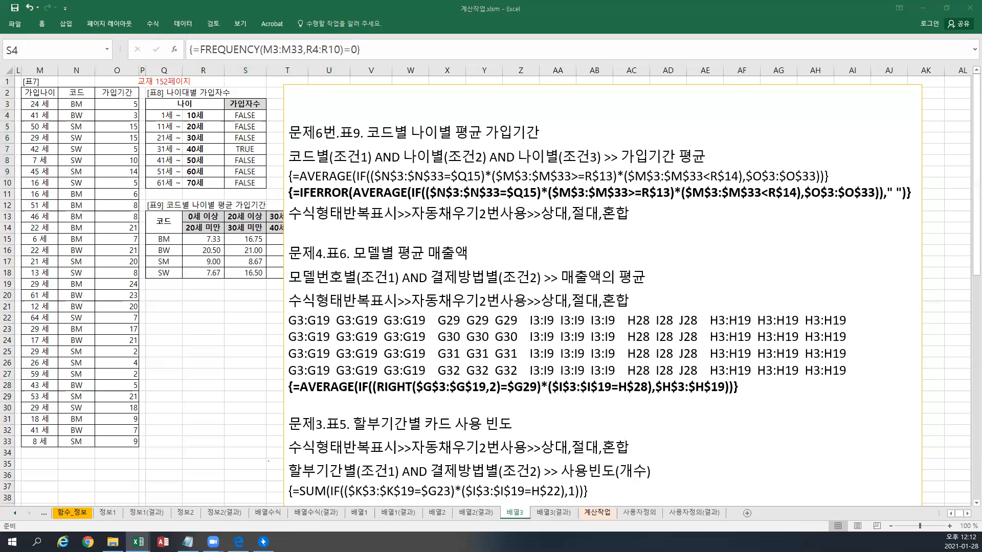
Step: Paste the 문제5.표8 solution notes at the top of the text box in its own formatting and bold their last formula
{"action": "left_click", "coordinate": [314, 96]}
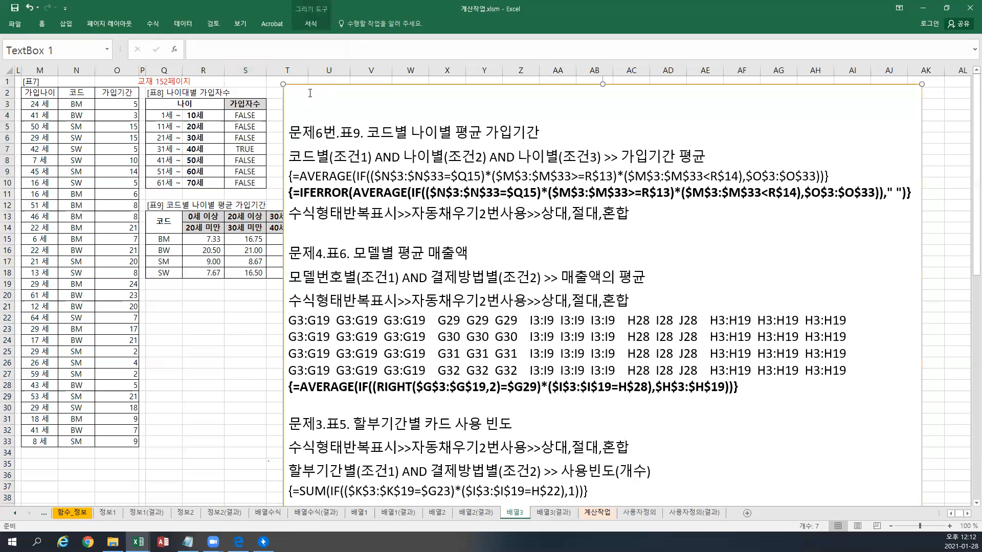
{"action": "type", "text": "문제5.표8. 나이대별 가입자수 {=FREQUENCY(M3:M33,R4:R10)}\t가입자수 {=FREQUENCY(M3:M33,R4:R10)>0} {=IF(FREQUENCY(M3:M33,R4:R10)>0,FREQUENCY(M3:M33,R4:R10),\"미가입\")} {=IF(FREQUENCY(M3:M33,R4:R10)>0,TEXT(FREQUENCY(M3:M33,R4:R10),\"00명\"),\"미가입\")}"}
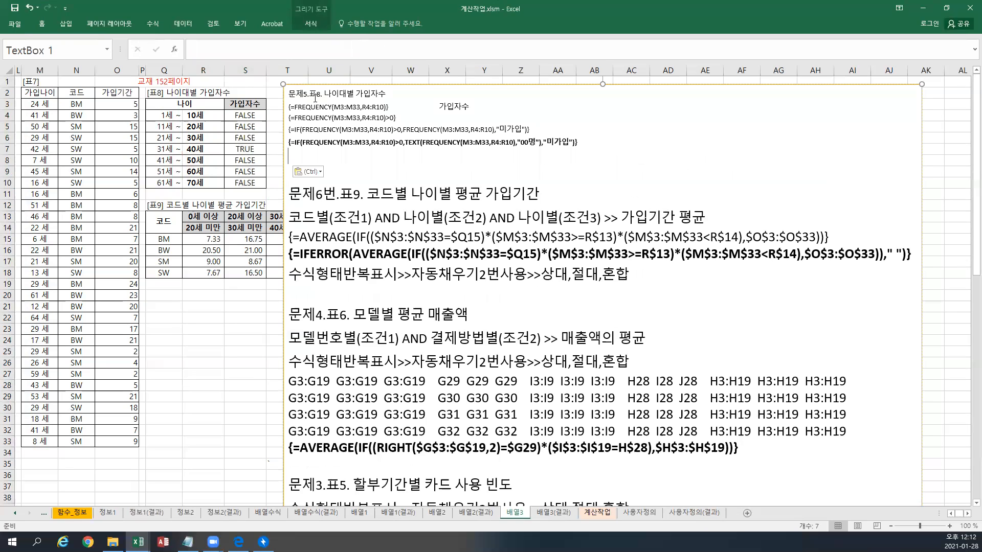
{"action": "left_click", "coordinate": [307, 172]}
{"action": "left_click", "coordinate": [333, 197]}
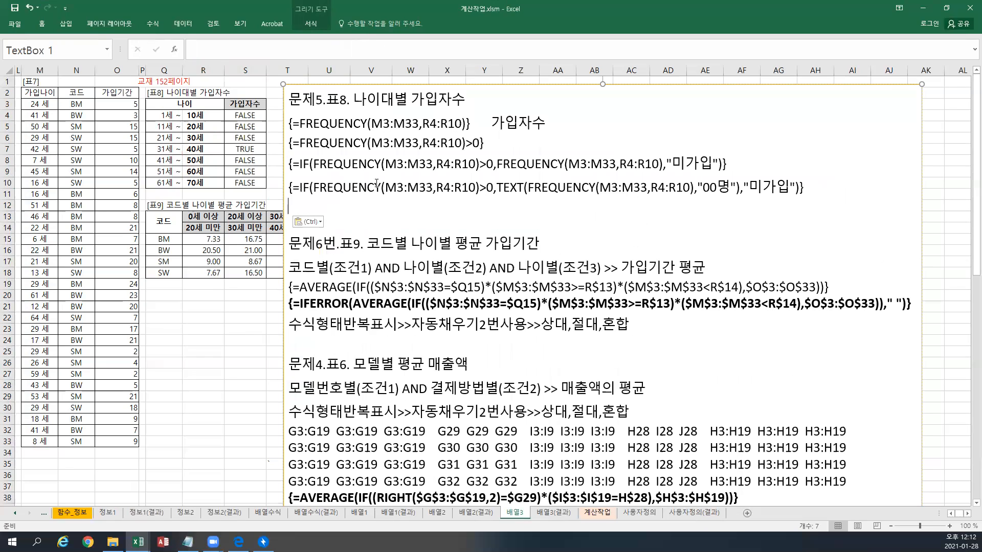
{"action": "triple_click", "coordinate": [384, 191]}
{"action": "key", "text": "ctrl+b"}
Step: Wrap the S4:S10 comparison FREQUENCY(M3:M33,R4:R10)=0 in an IF function with "미가입" as its true value
{"action": "left_click_drag", "start_coordinate": [250, 117], "coordinate": [247, 182]}
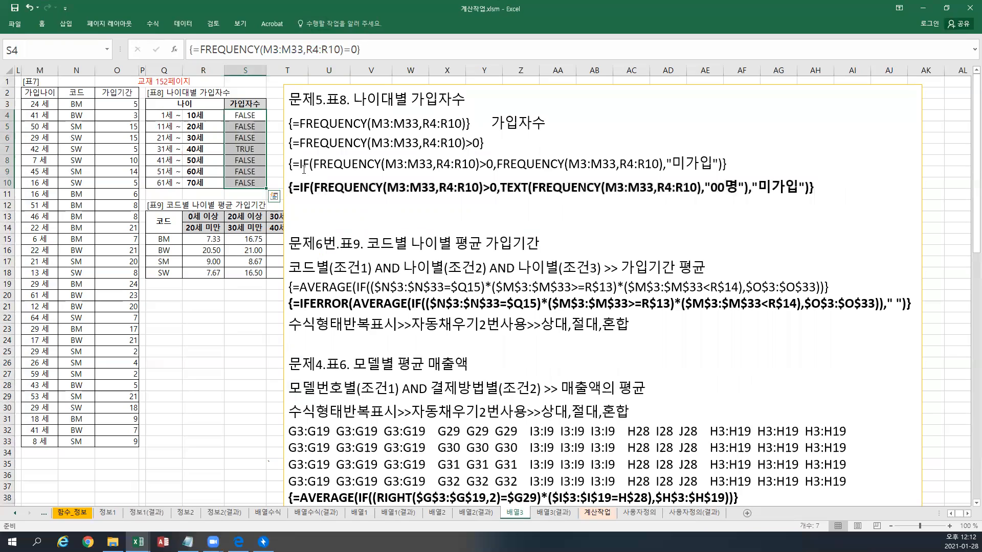
{"action": "key", "text": "F2"}
{"action": "left_click", "coordinate": [380, 46]}
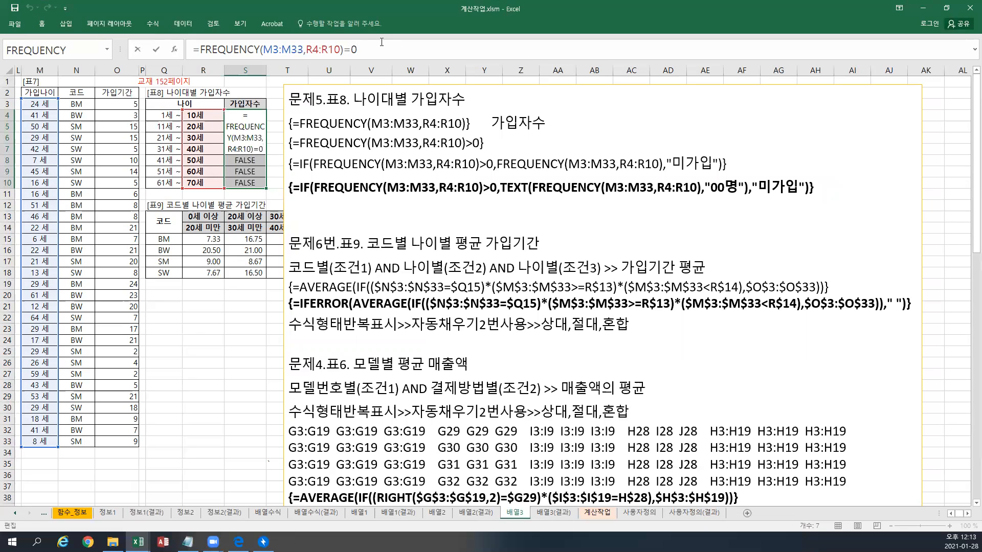
{"action": "key", "text": "Left"}
{"action": "key", "text": "Left"}
{"action": "key", "text": "Left"}
{"action": "key", "text": "Left"}
{"action": "key", "text": "Left"}
{"action": "key", "text": "Left"}
{"action": "key", "text": "Left"}
{"action": "key", "text": "Left"}
{"action": "key", "text": "Left"}
{"action": "key", "text": "Left"}
{"action": "key", "text": "Left"}
{"action": "key", "text": "Left"}
{"action": "key", "text": "Left"}
{"action": "key", "text": "Left"}
{"action": "key", "text": "Left"}
{"action": "key", "text": "Left"}
{"action": "key", "text": "Left"}
{"action": "key", "text": "Left"}
{"action": "key", "text": "Left"}
{"action": "key", "text": "Left"}
{"action": "type", "text": "IF("}
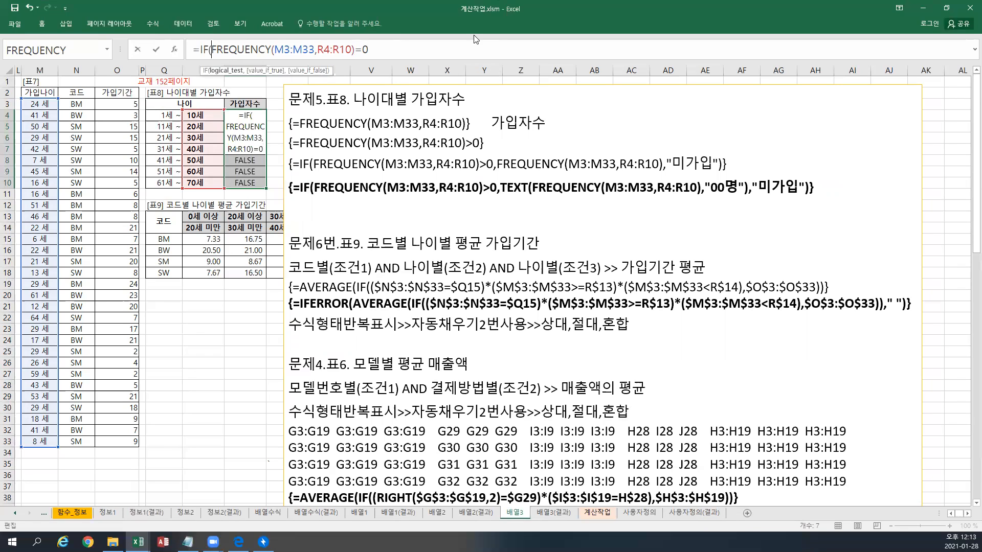
{"action": "left_click", "coordinate": [415, 49]}
{"action": "type", "text": ",\"미가입"}
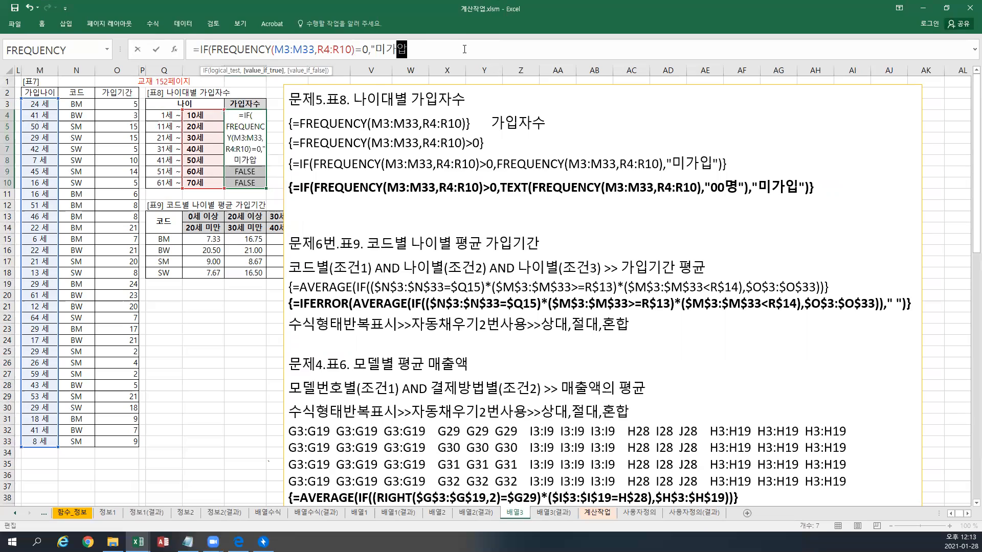
{"action": "type", "text": "\","}
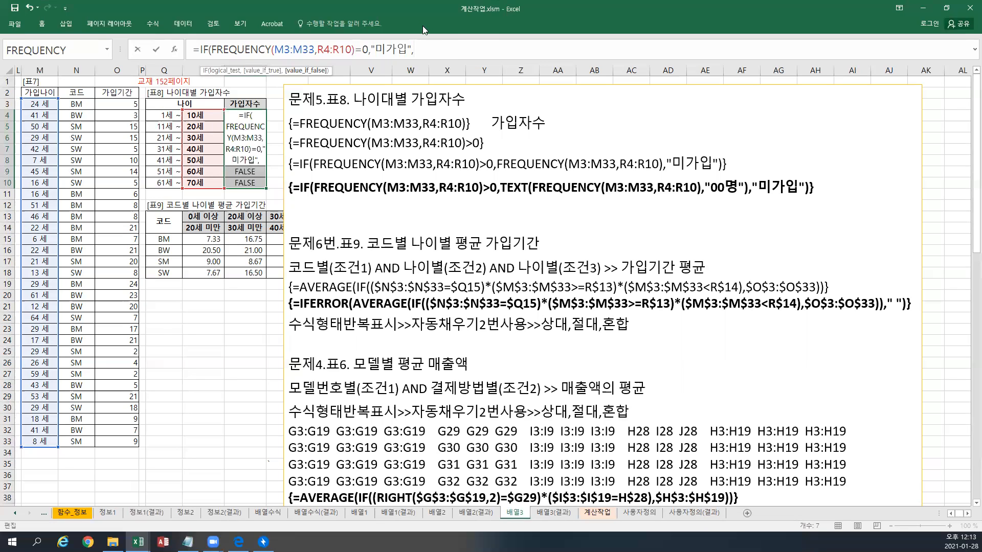
Step: Reuse a copy of FREQUENCY(M3:M33,R4:R10) as the false value of the IF function
{"action": "left_click_drag", "start_coordinate": [211, 49], "coordinate": [355, 47]}
{"action": "key", "text": "ctrl+c"}
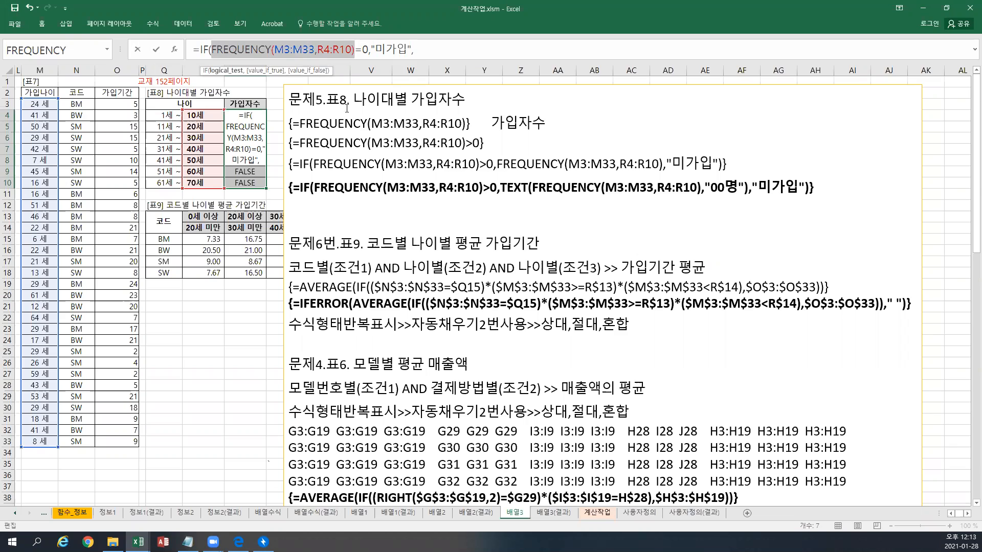
{"action": "left_click", "coordinate": [432, 48]}
{"action": "key", "text": "ctrl+v"}
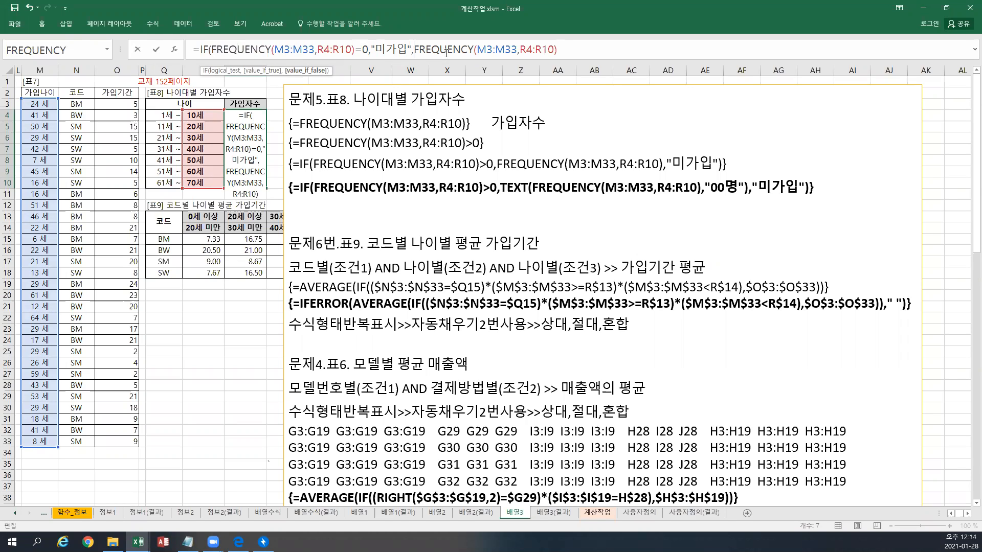
Step: Wrap the false-value FREQUENCY in TEXT with the format "0명" and enter the whole IF as an array formula in S4:S10
{"action": "type", "text": "TEXT("}
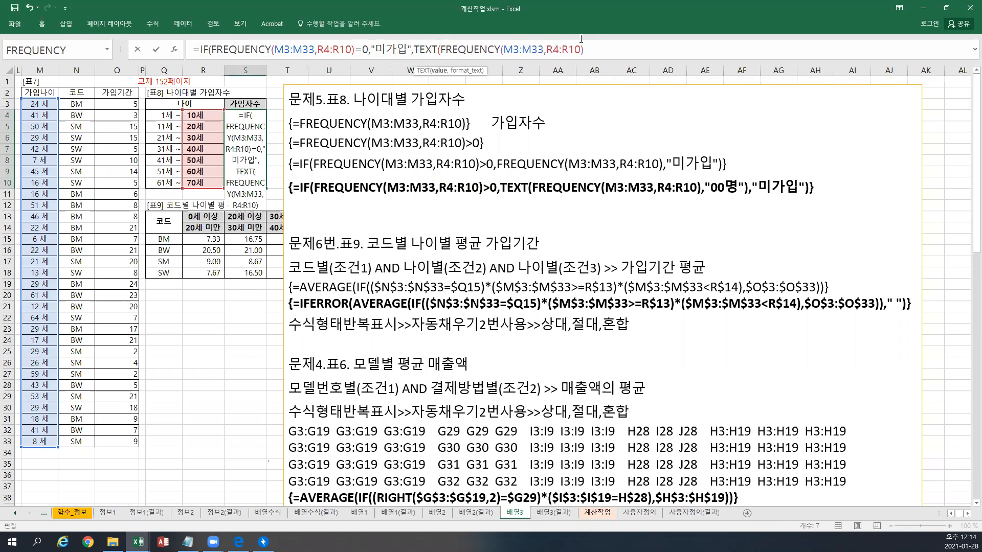
{"action": "left_click", "coordinate": [600, 47]}
{"action": "type", "text": ","}
{"action": "type", "text": "\""}
{"action": "type", "text": "0"}
{"action": "type", "text": "명"}
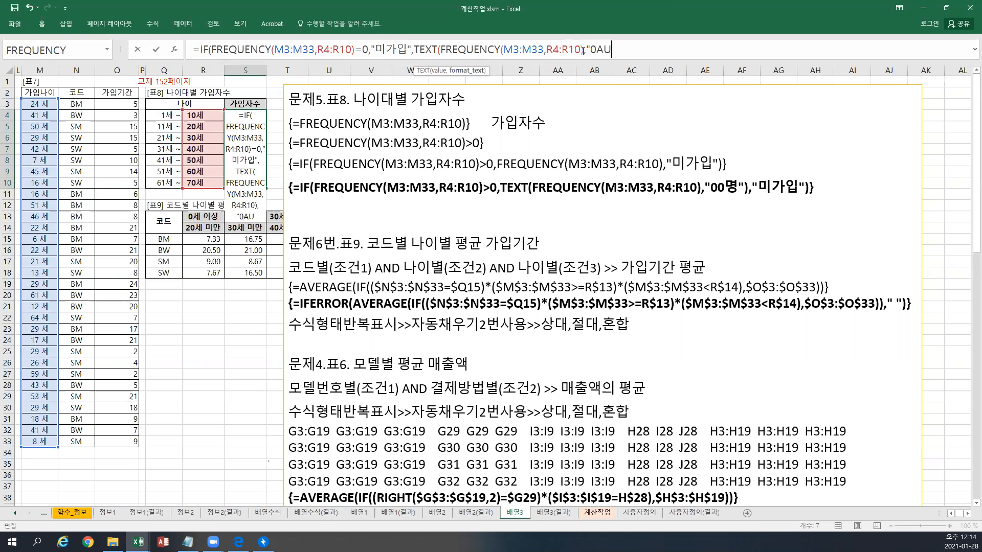
{"action": "type", "text": "\")"}
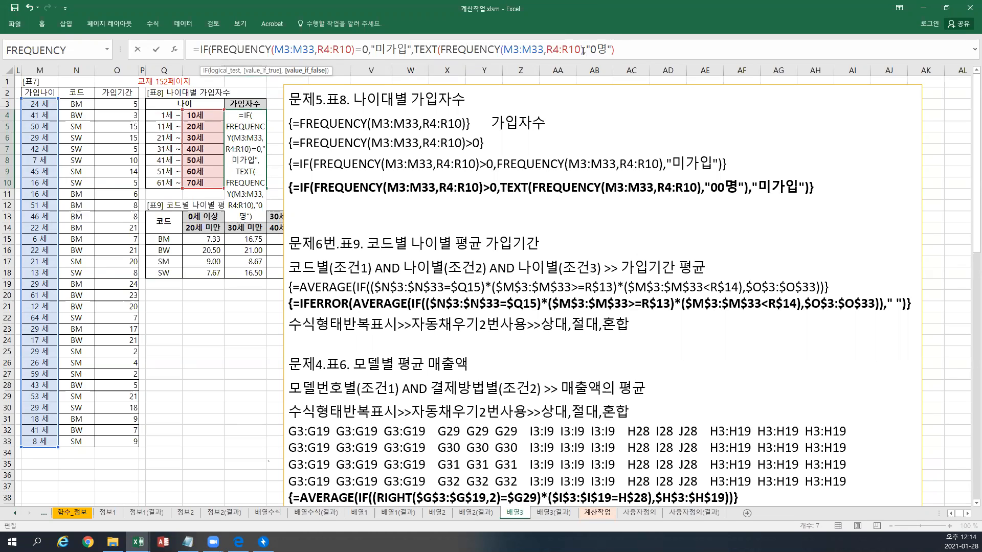
{"action": "key", "text": "ctrl+shift+Return"}
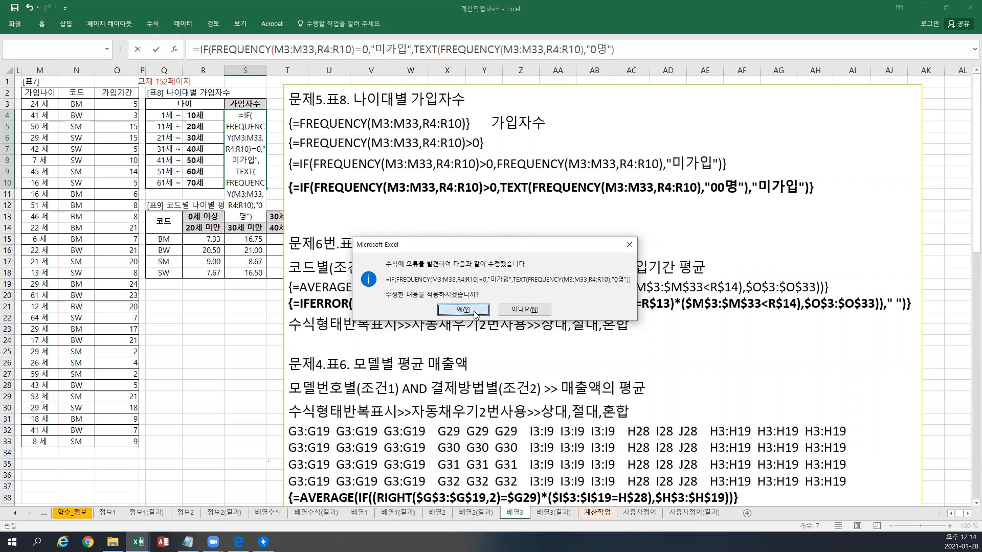
{"action": "left_click", "coordinate": [463, 310]}
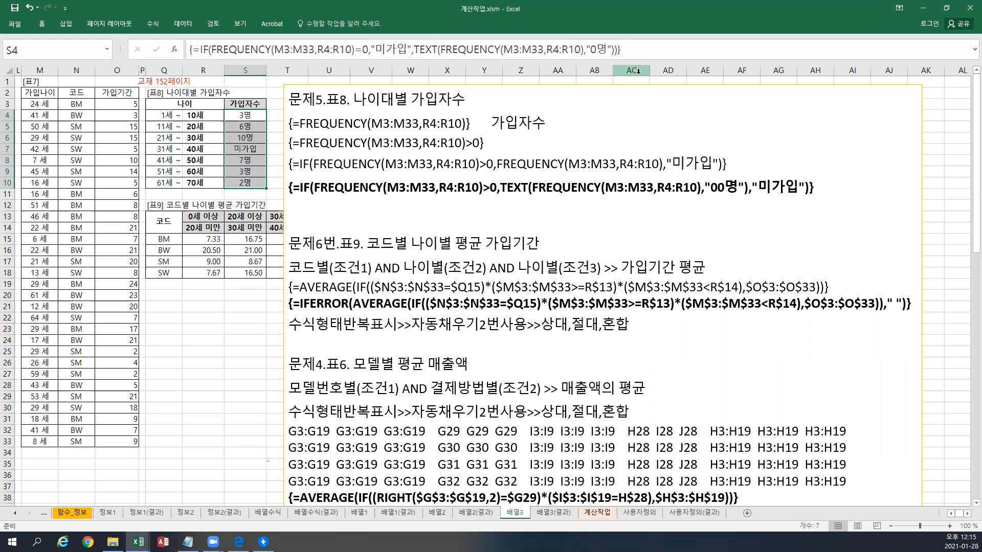
Step: Change the TEXT format in the S4:S10 formula to "00명" and re-enter it as an array formula
{"action": "key", "text": "F2"}
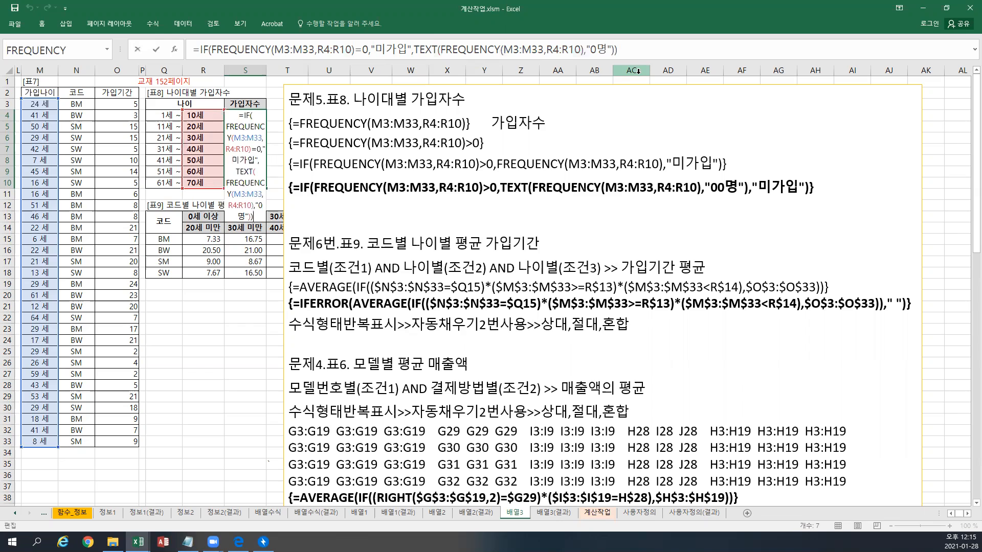
{"action": "left_click", "coordinate": [591, 49]}
{"action": "type", "text": "0"}
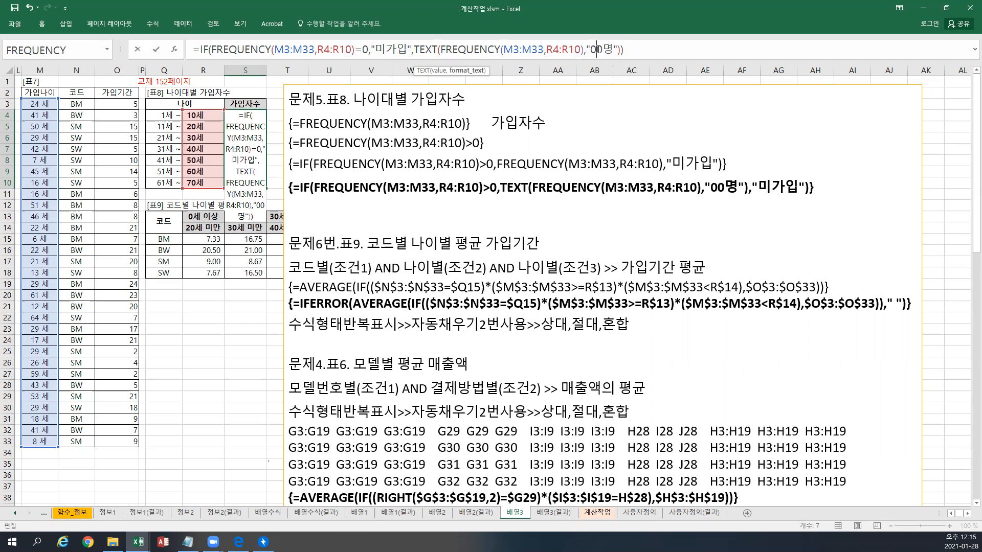
{"action": "key", "text": "ctrl+shift+Return"}
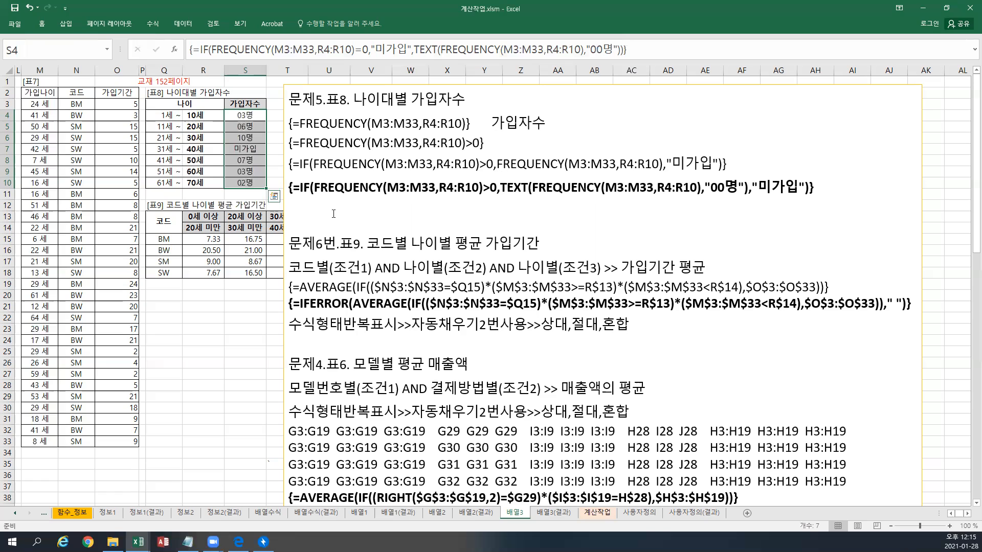
{"action": "left_click", "coordinate": [615, 47]}
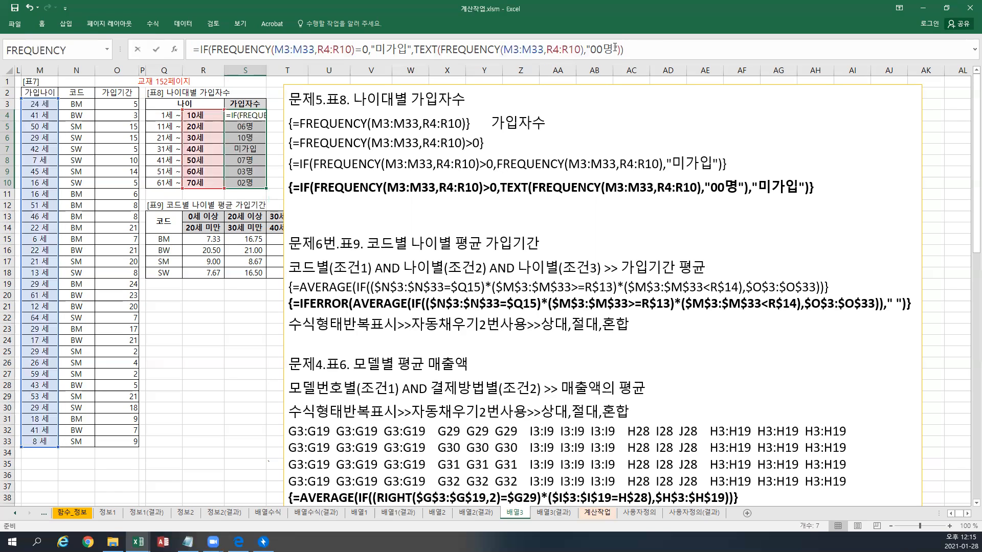
{"action": "left_click_drag", "start_coordinate": [616, 47], "coordinate": [170, 24]}
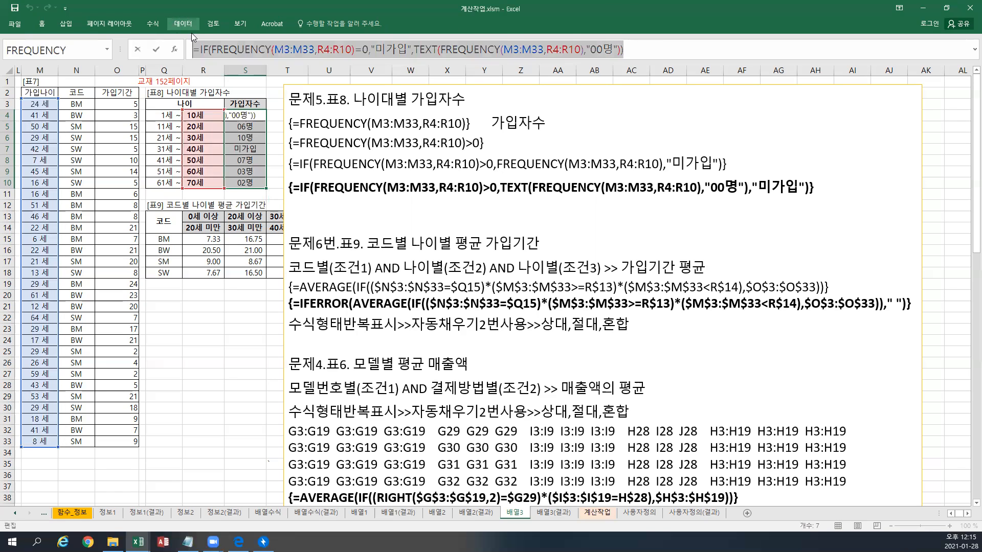
{"action": "key", "text": "Escape"}
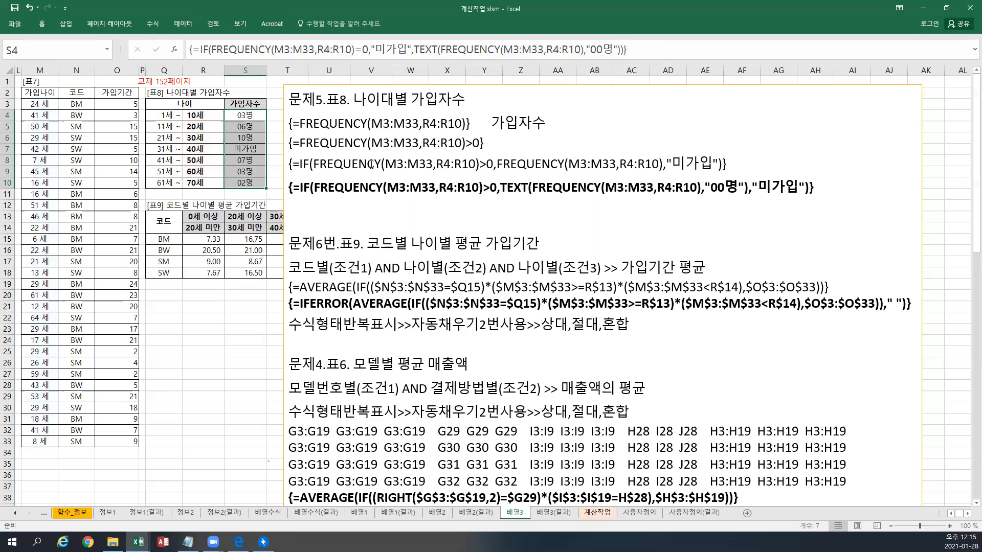
Step: Change the TEXT format in the bold 문제5.표8 formula of the text box to "0명"
{"action": "left_click", "coordinate": [723, 192]}
{"action": "key", "text": "BackSpace"}
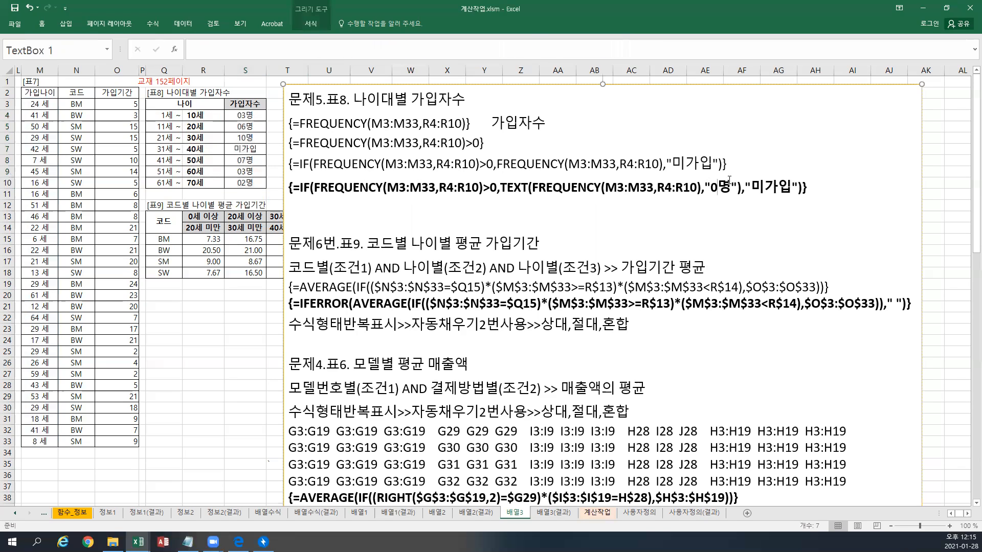
Step: Add the S4 formula {=IF(FREQUENCY(M3:M33,R4:R10)=0,"미가입",TEXT(FREQUENCY(M3:M33,R4:R10),"00명"))} to the text box below the bold 문제5.표8 formula
{"action": "left_click", "coordinate": [244, 116]}
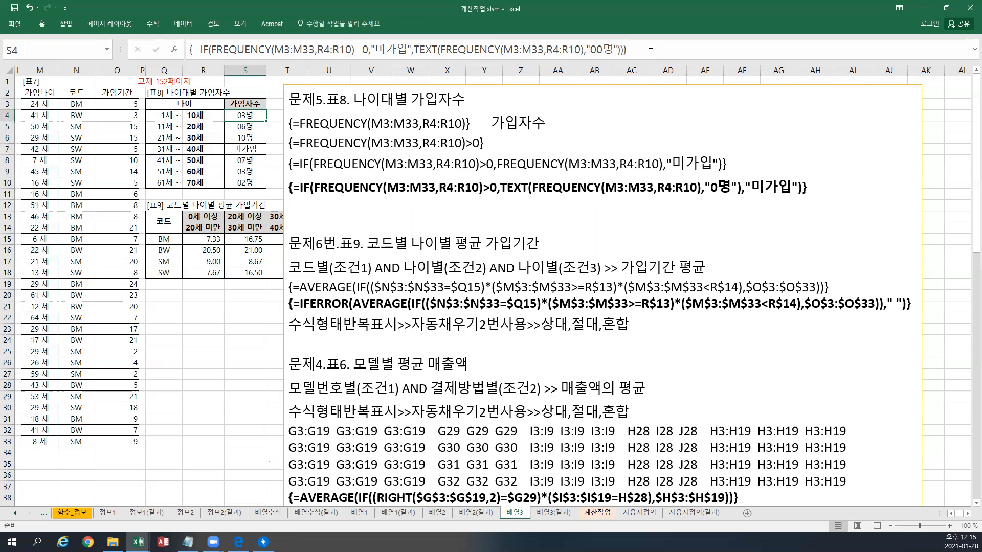
{"action": "left_click_drag", "start_coordinate": [650, 52], "coordinate": [192, 50]}
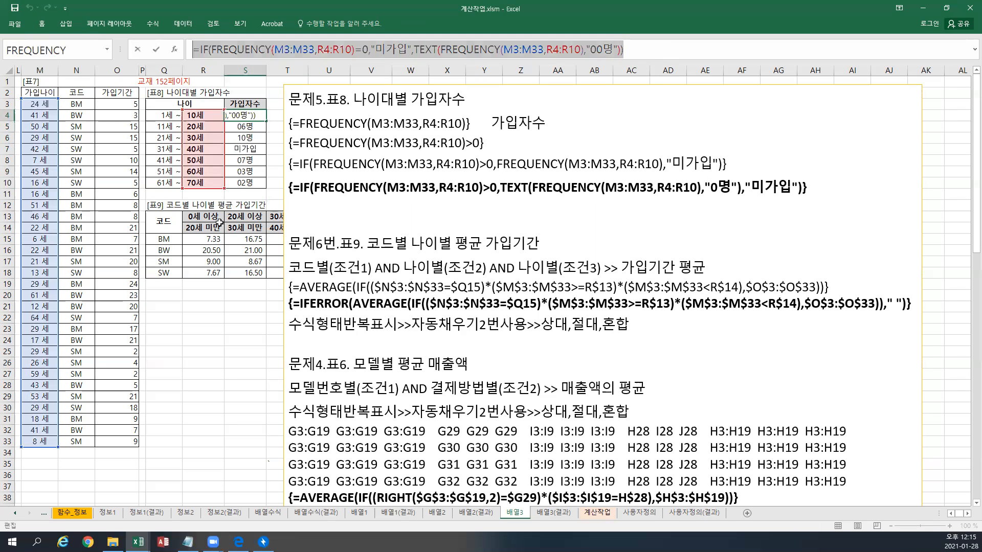
{"action": "key", "text": "Return"}
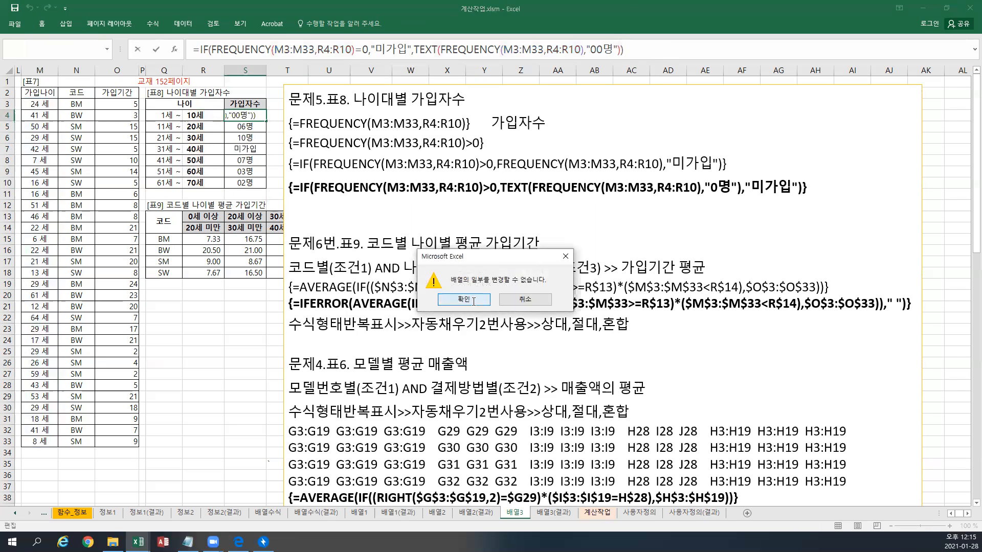
{"action": "left_click", "coordinate": [473, 301]}
{"action": "key", "text": "Escape"}
{"action": "left_click", "coordinate": [313, 206]}
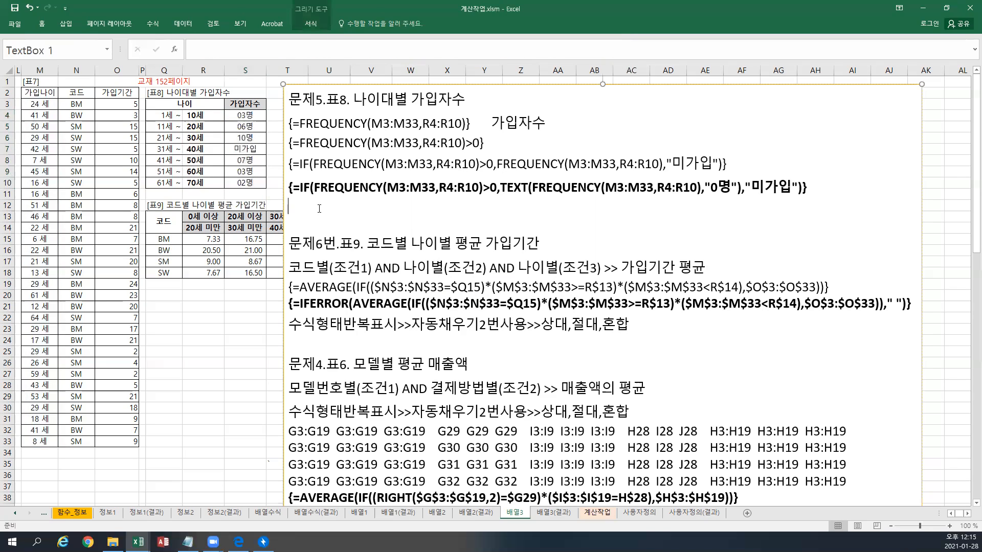
{"action": "type", "text": "{=IF(FREQUENCY(M3:M33,R4:R10)=0,\"미가입\",TEXT(FREQUENCY(M3:M33,R4:R10),\"00명\"))}"}
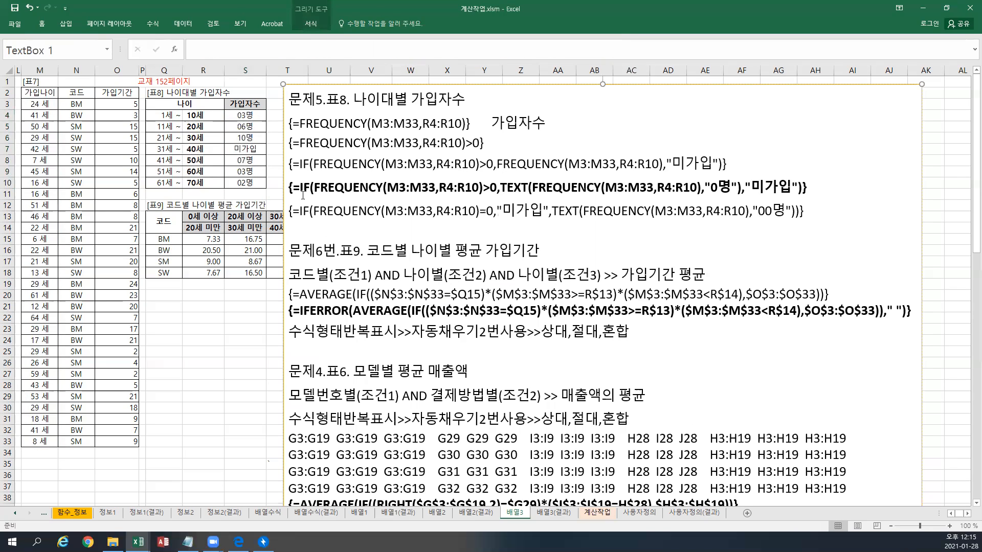
{"action": "left_click_drag", "start_coordinate": [757, 210], "coordinate": [772, 212]}
{"action": "left_click", "coordinate": [774, 227]}
Step: Change the S4 array formula's condition to >0 and swap its results, making the TEXT part the true value and "미가입" the false value
{"action": "left_click", "coordinate": [241, 114]}
{"action": "left_click", "coordinate": [360, 49]}
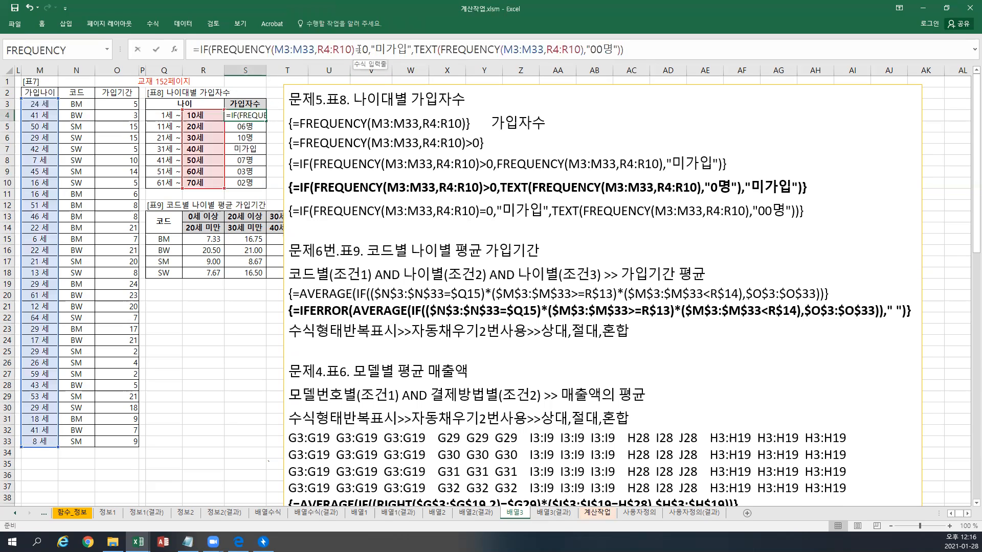
{"action": "key", "text": "BackSpace"}
{"action": "type", "text": ">"}
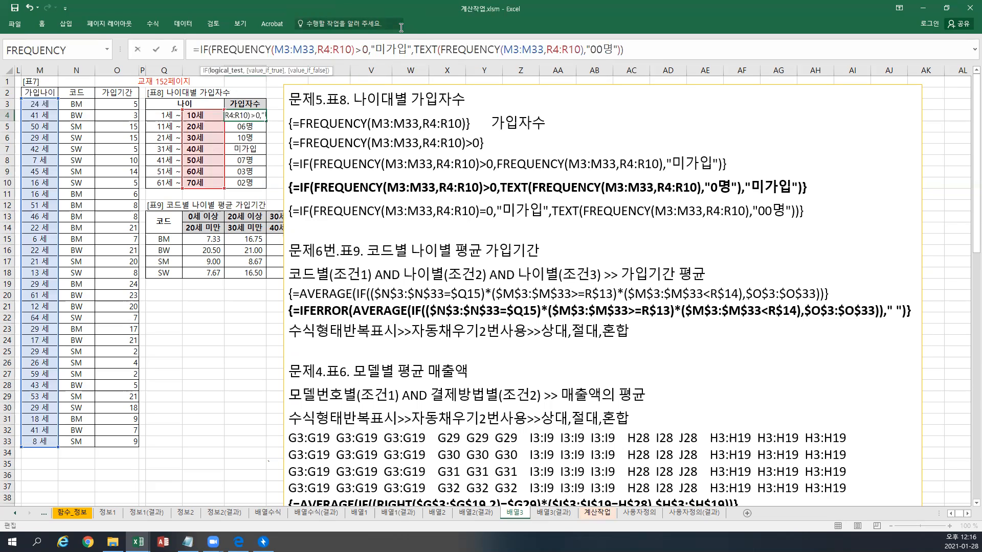
{"action": "left_click_drag", "start_coordinate": [371, 49], "coordinate": [408, 44]}
{"action": "key", "text": "ctrl+c"}
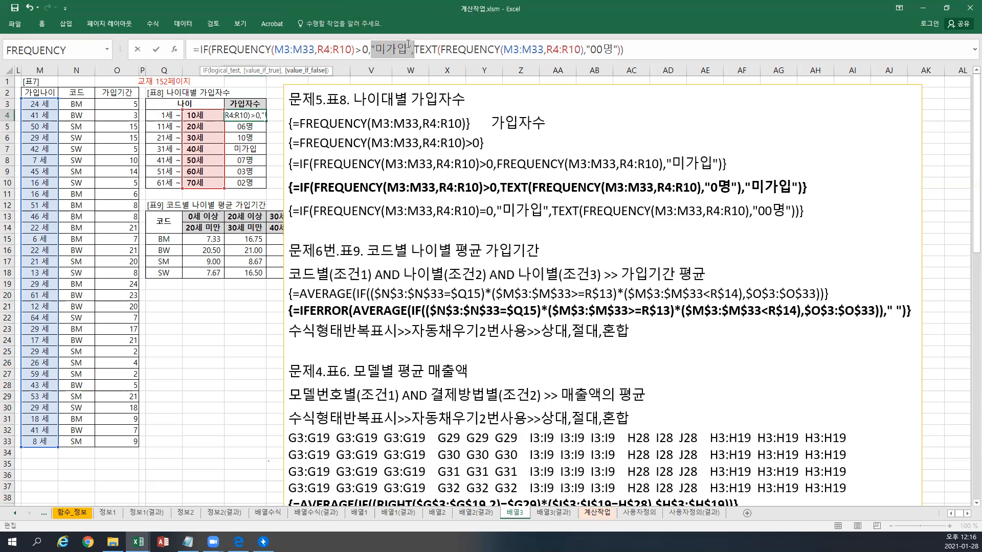
{"action": "key", "text": "BackSpace"}
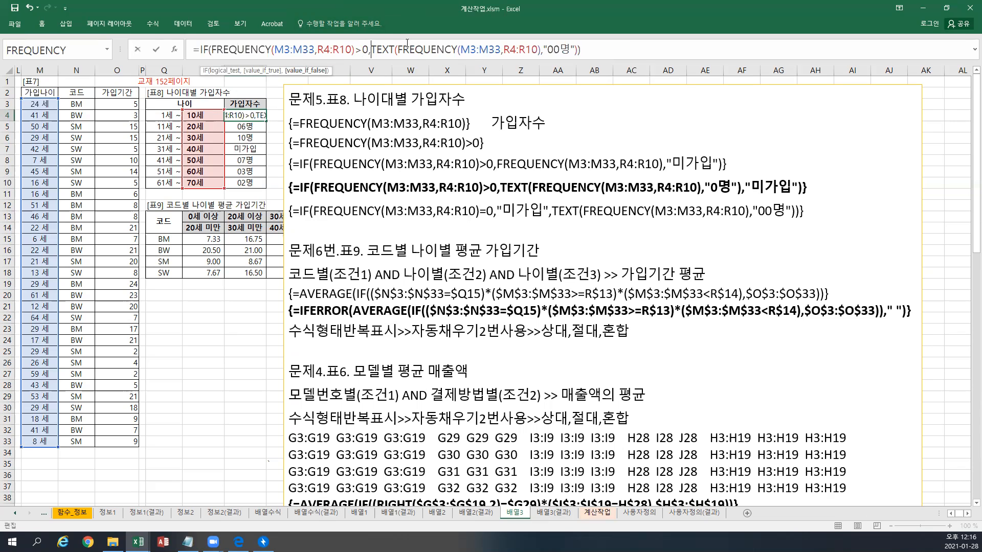
{"action": "left_click", "coordinate": [578, 48]}
{"action": "type", "text": ","}
{"action": "key", "text": "ctrl+v"}
{"action": "key", "text": "BackSpace"}
{"action": "key", "text": "ctrl+shift+Return"}
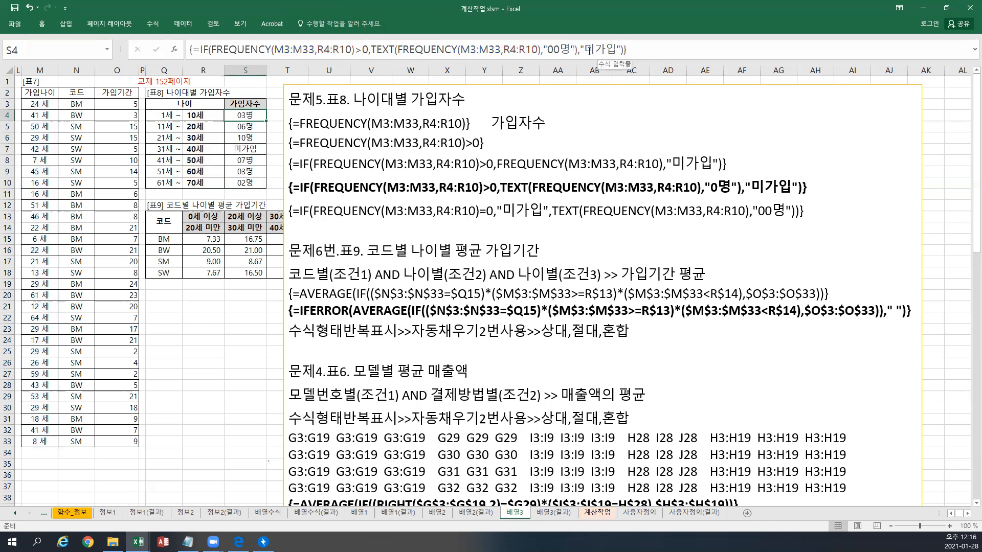
Step: Re-enter =IF(FREQUENCY(M3:M33,R4:R10)>0,TEXT(FREQUENCY(M3:M33,R4:R10),"00명"),"미가입") as an array formula across the whole range S4:S10
{"action": "left_click_drag", "start_coordinate": [268, 122], "coordinate": [266, 187]}
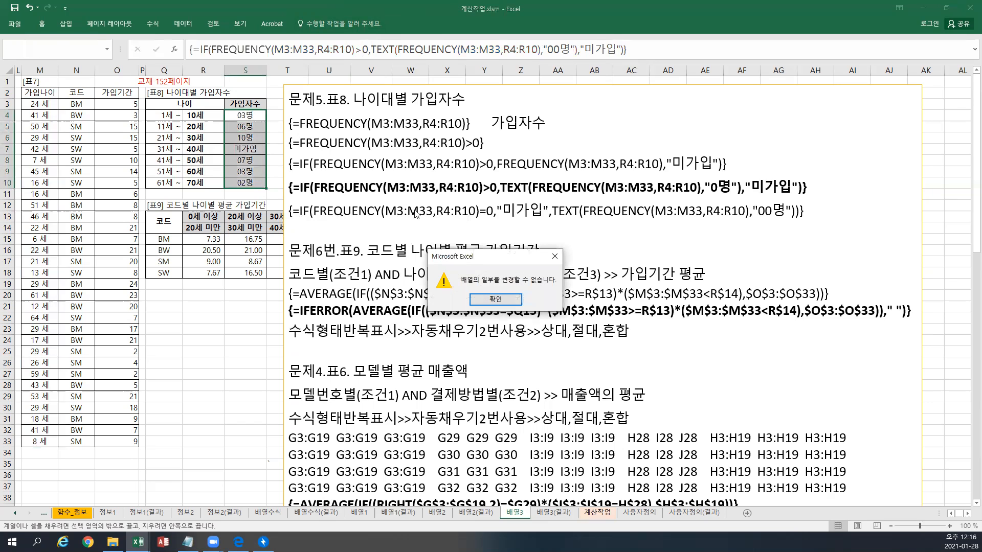
{"action": "left_click", "coordinate": [485, 301]}
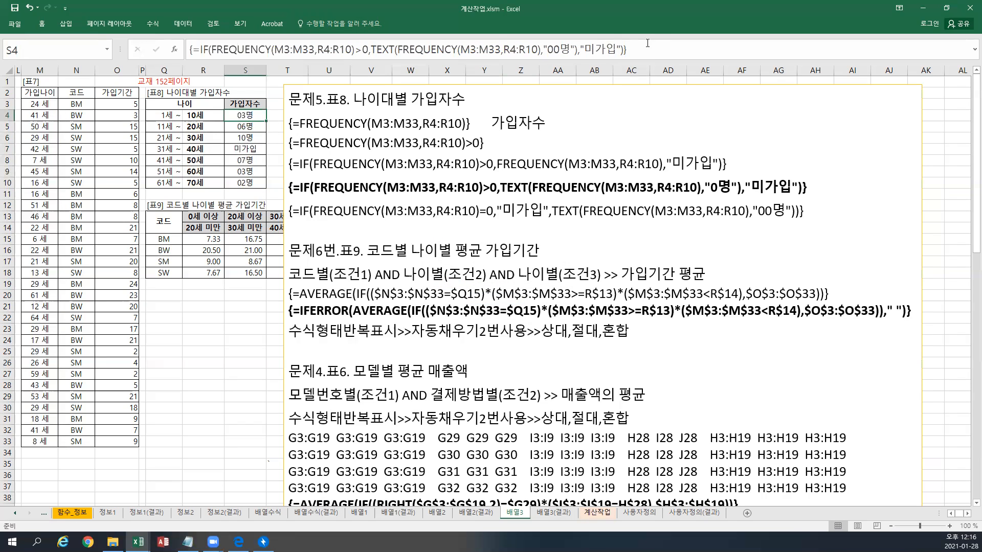
{"action": "left_click_drag", "start_coordinate": [648, 47], "coordinate": [192, 49]}
{"action": "key", "text": "ctrl+c"}
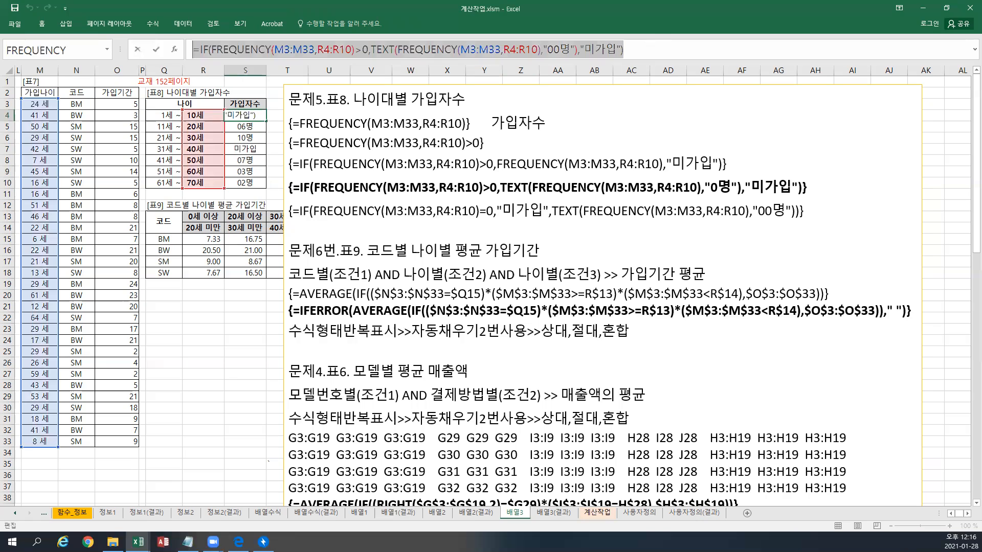
{"action": "key", "text": "ctrl+shift+Return"}
{"action": "left_click_drag", "start_coordinate": [240, 115], "coordinate": [235, 183]}
{"action": "left_click_drag", "start_coordinate": [624, 50], "coordinate": [193, 49]}
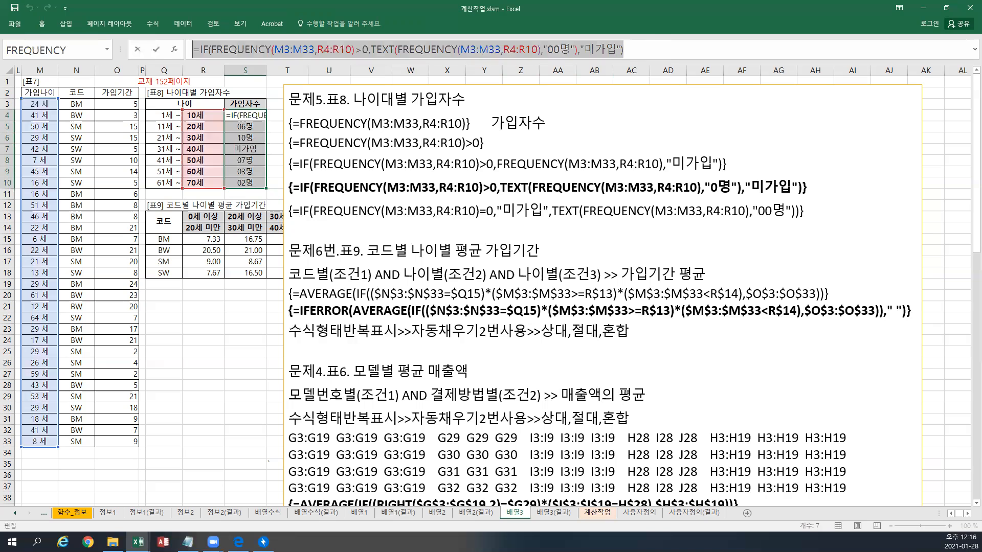
{"action": "key", "text": "ctrl+v"}
{"action": "key", "text": "ctrl+shift+Return"}
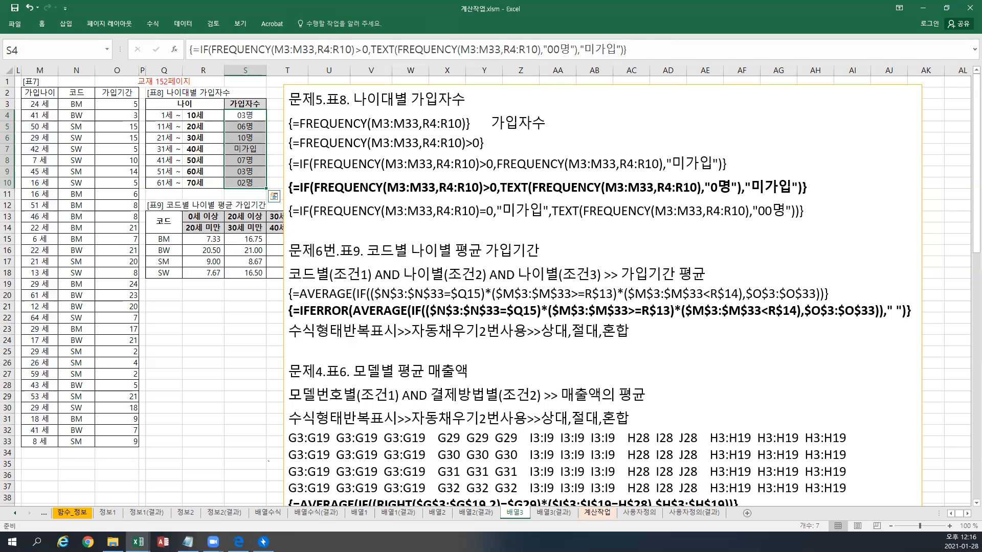
Step: Compare the >0 and =0 versions of the IF formula in the 문제5.표8 notes of the text box
{"action": "left_click_drag", "start_coordinate": [391, 214], "coordinate": [545, 210]}
{"action": "left_click_drag", "start_coordinate": [366, 187], "coordinate": [548, 187]}
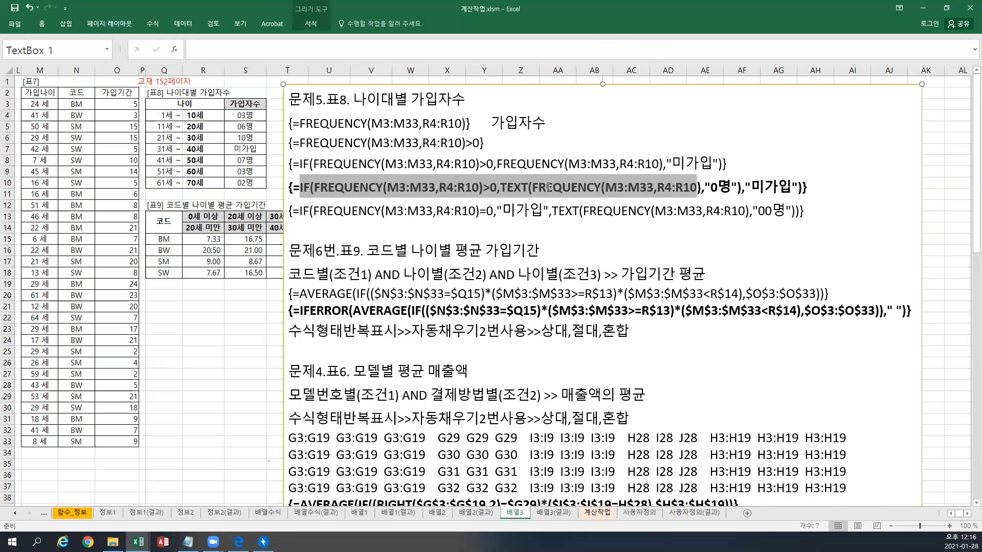
{"action": "left_click", "coordinate": [486, 211]}
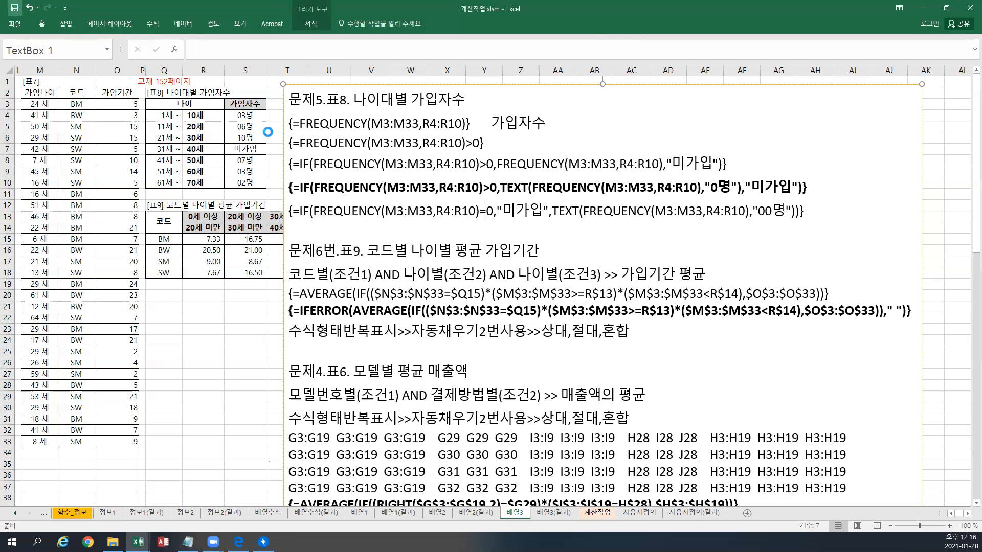